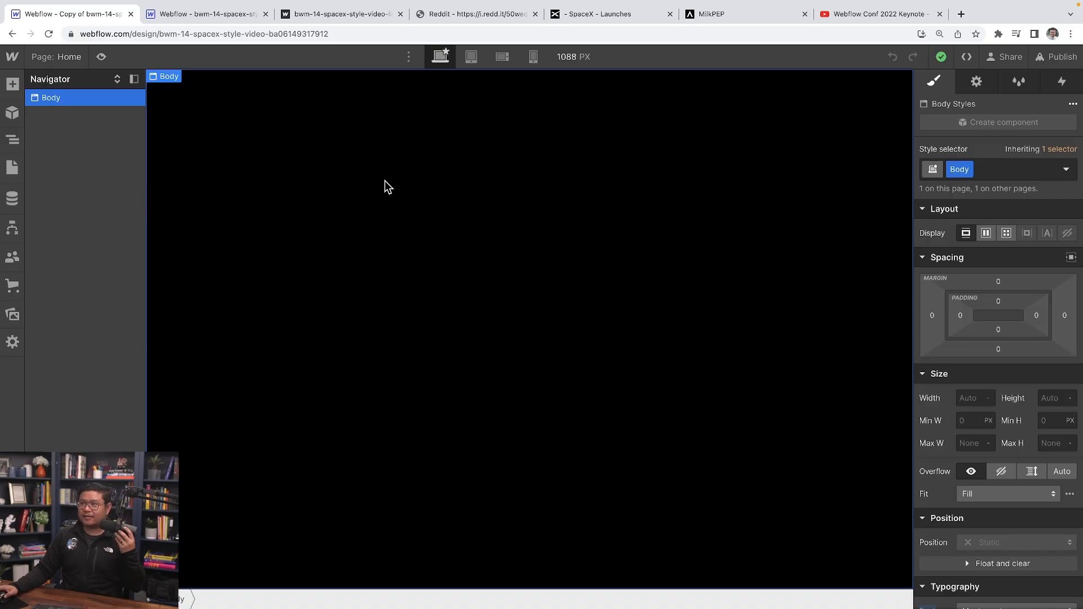
- Review the Body element's typography and background styles
left_click(1019, 83)
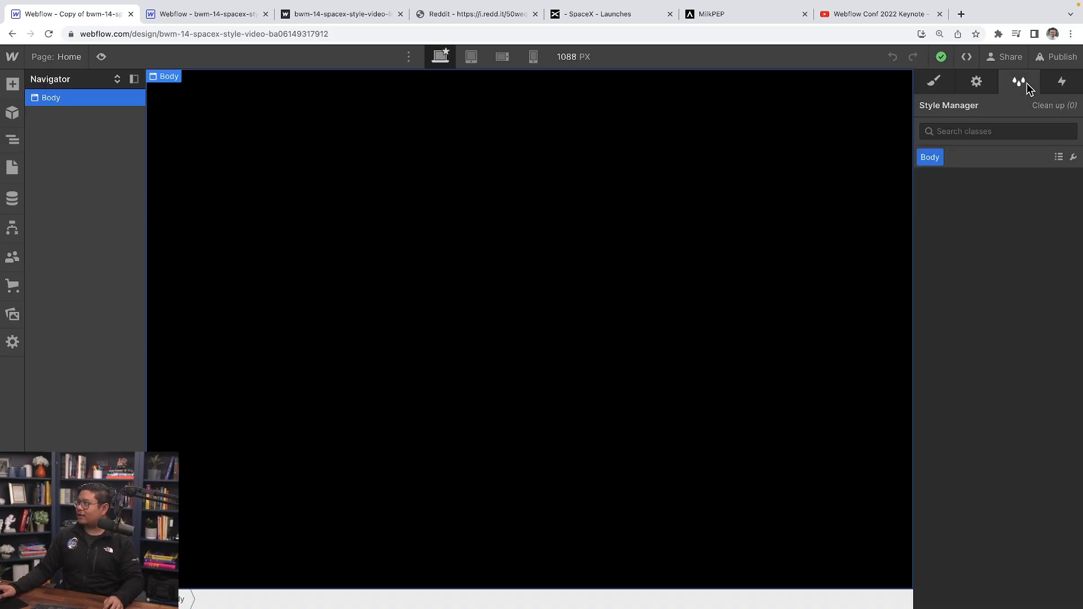
left_click(1066, 86)
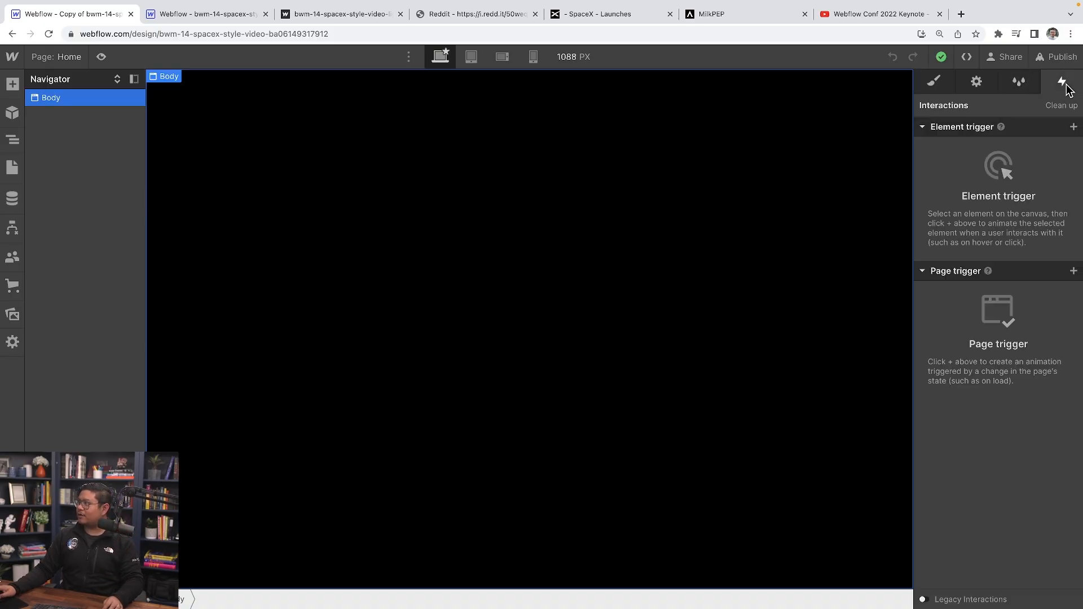
left_click(934, 82)
scroll(959, 474, "down", 5)
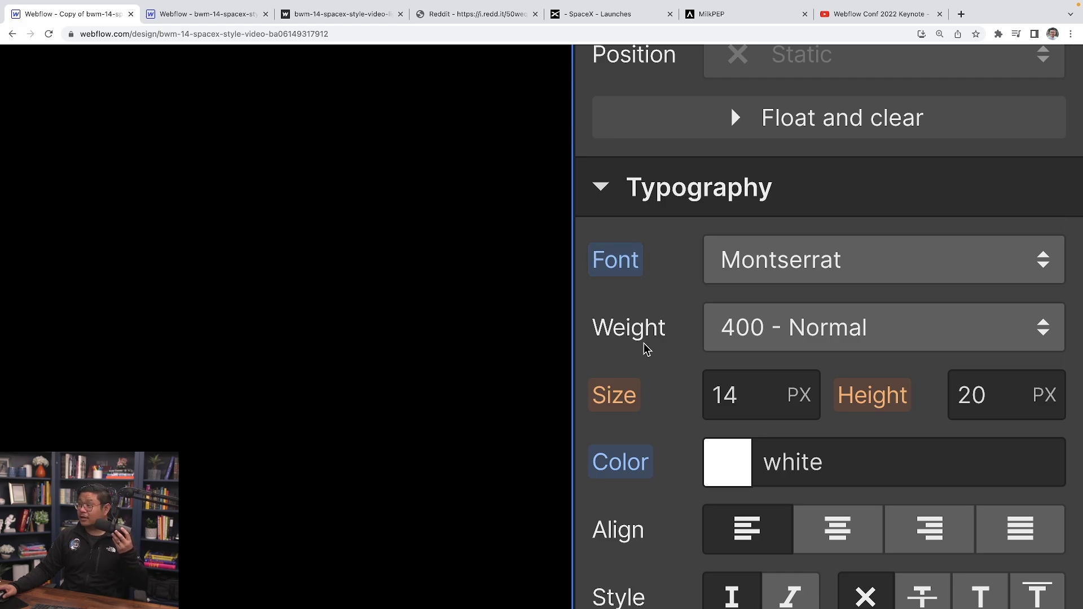
scroll(756, 474, "down", 10)
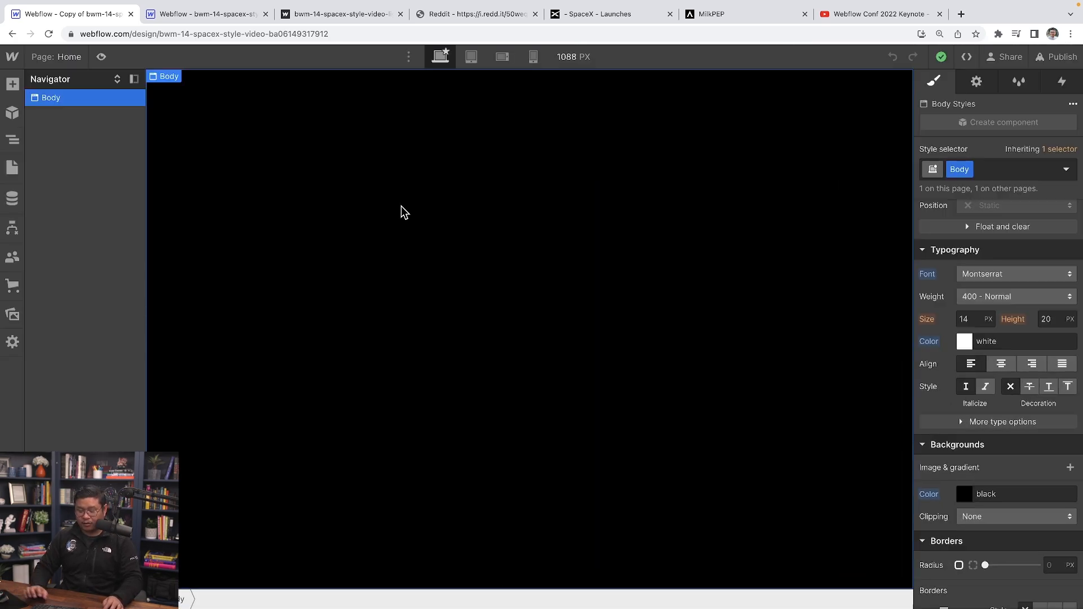
- Add a div block to the Body and give it the new class page-wrapper
key("super+e")
type("div")
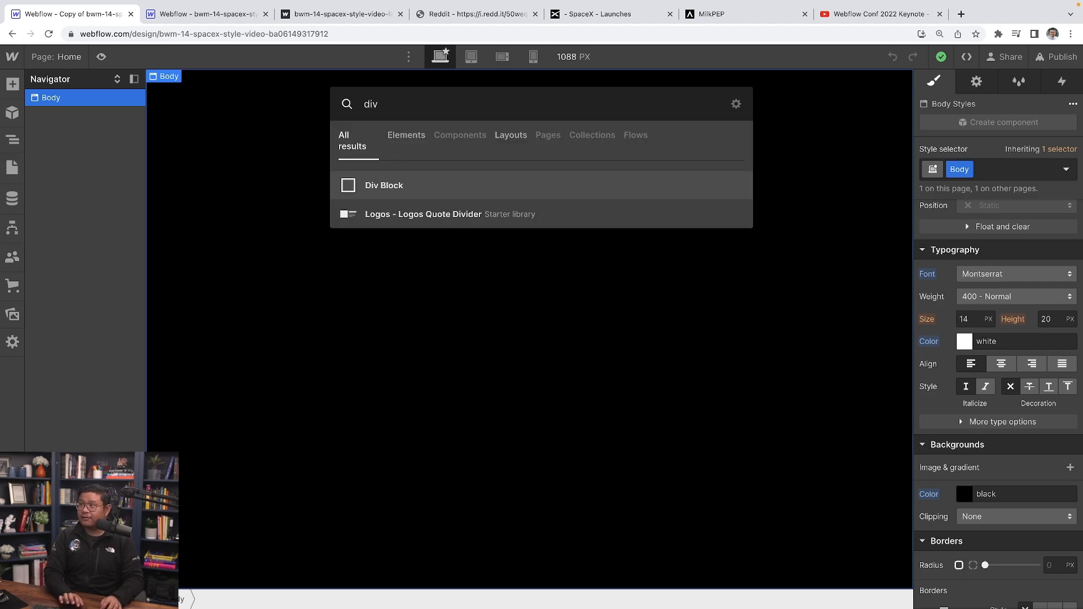
key("Return")
key("super+Return")
type("page-wrap")
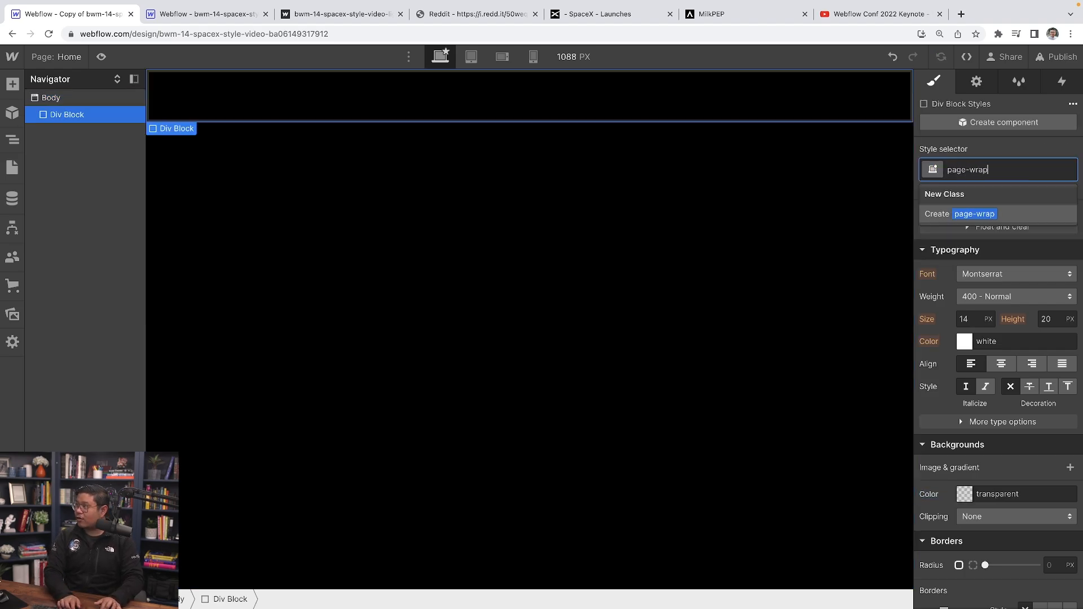
type("per")
key("Return")
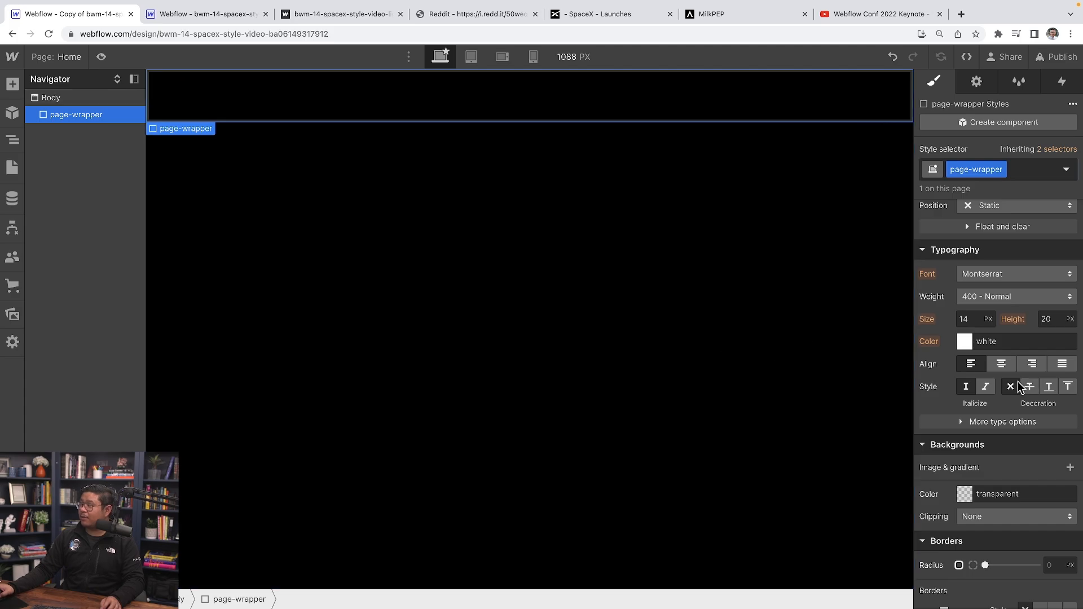
- Set page-wrapper's overflow to hidden and its padding to 42 px on all four sides
scroll(1018, 385, "up", 5)
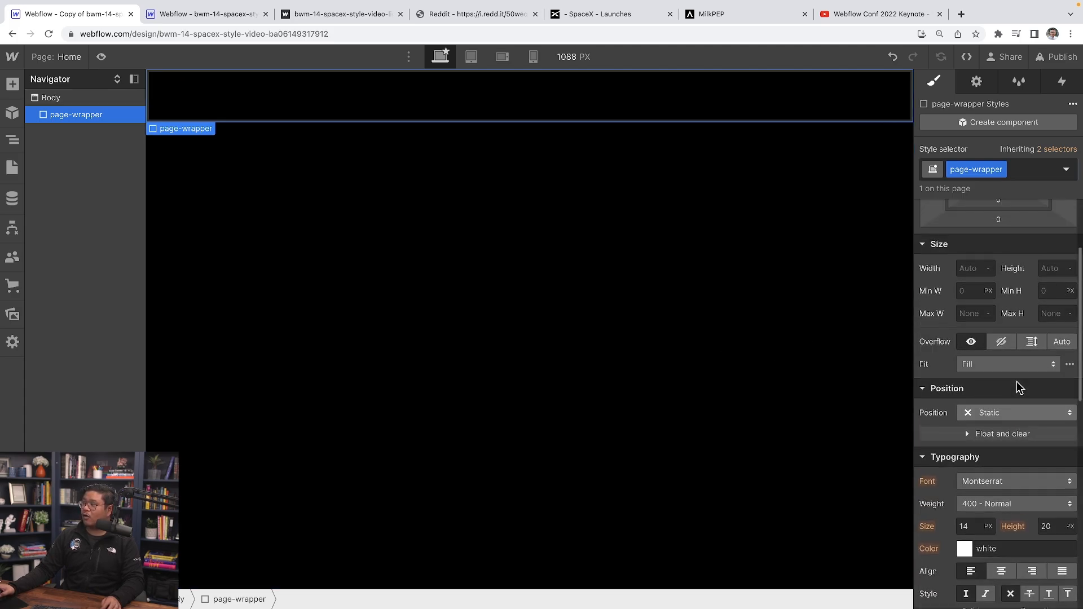
scroll(1017, 381, "up", 1)
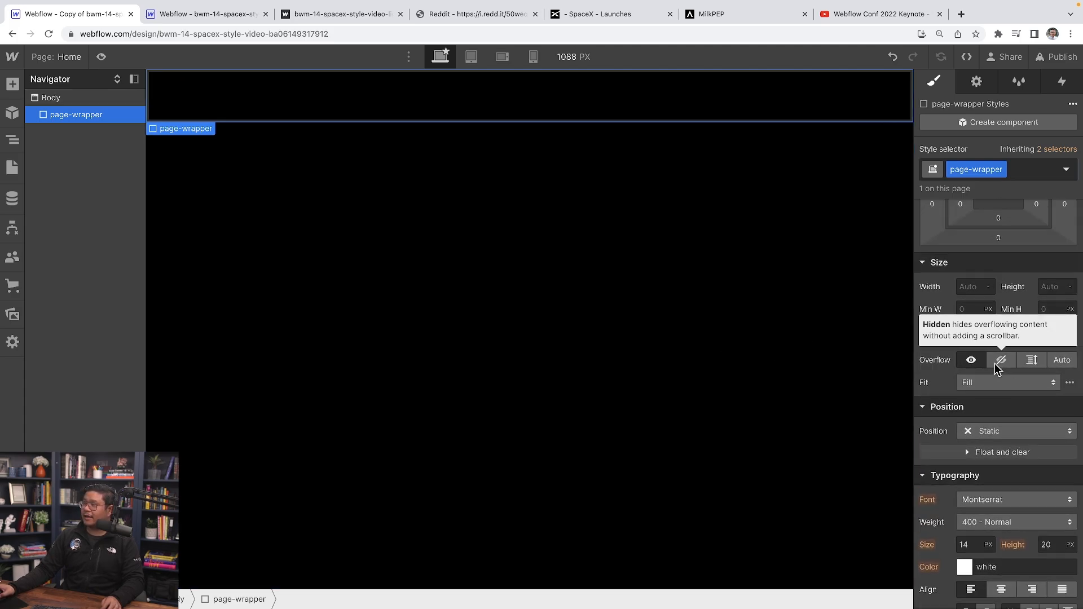
left_click(996, 366)
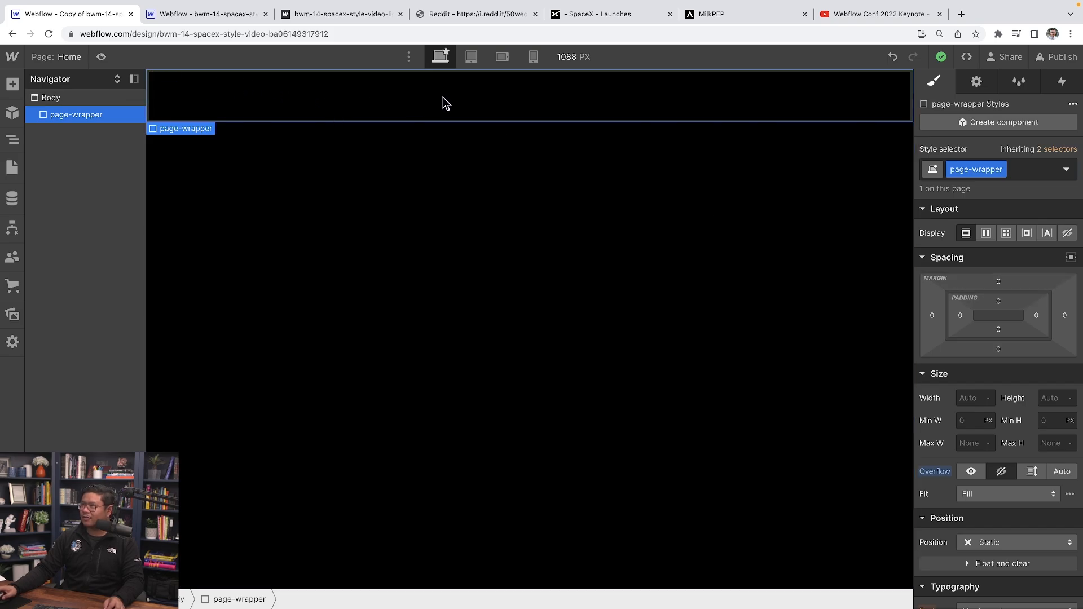
left_click_drag(999, 304, 1002, 331)
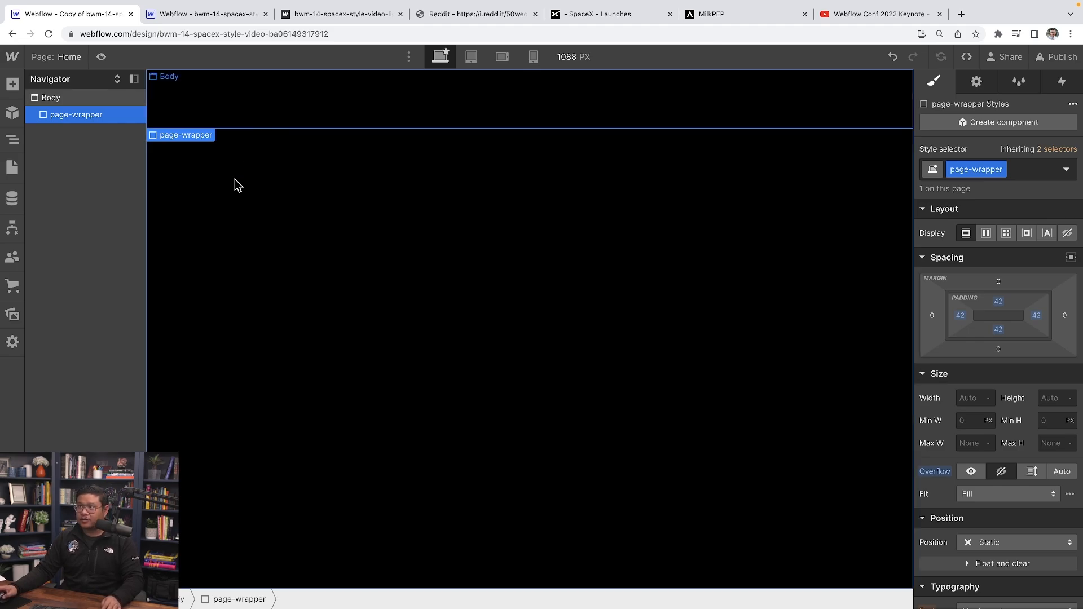
- Add a div block inside page-wrapper with the new class content, and expand page-wrapper in the element tree
key("super+e")
type("div")
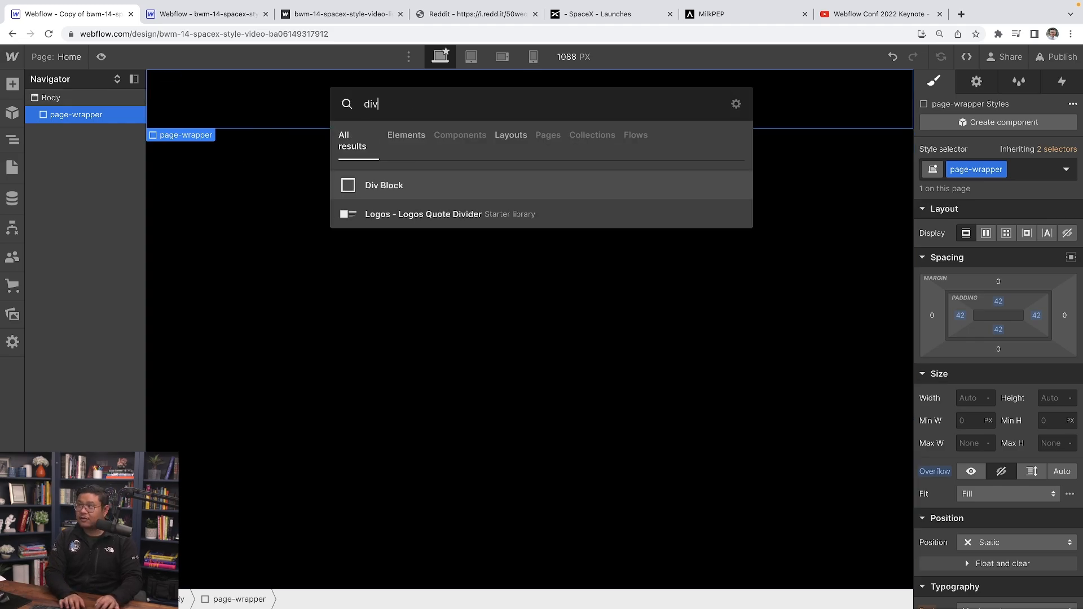
key("Return")
key("super+Return")
type("content")
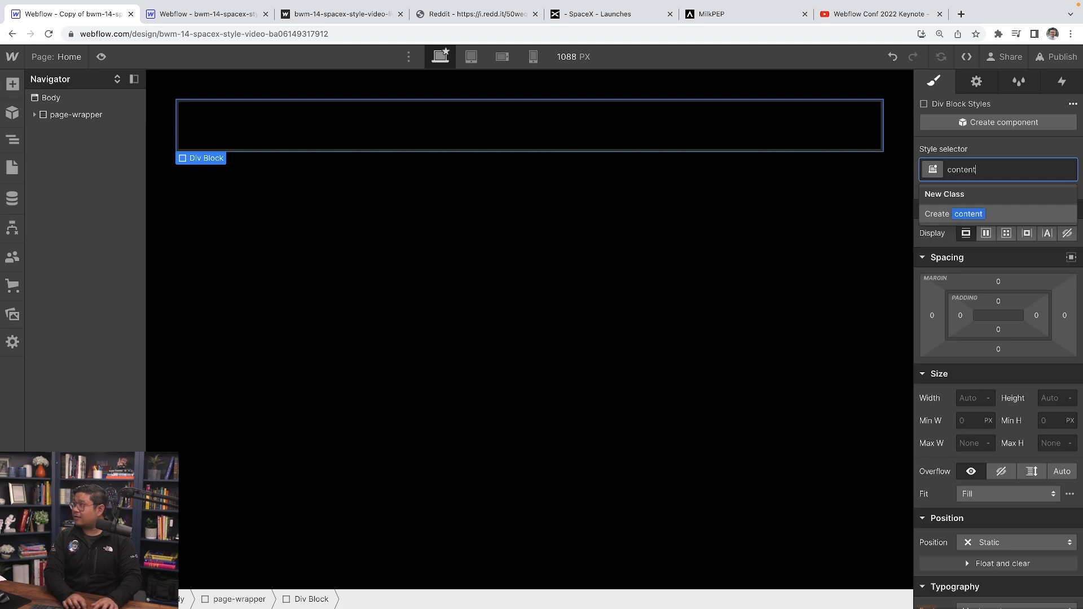
key("Return")
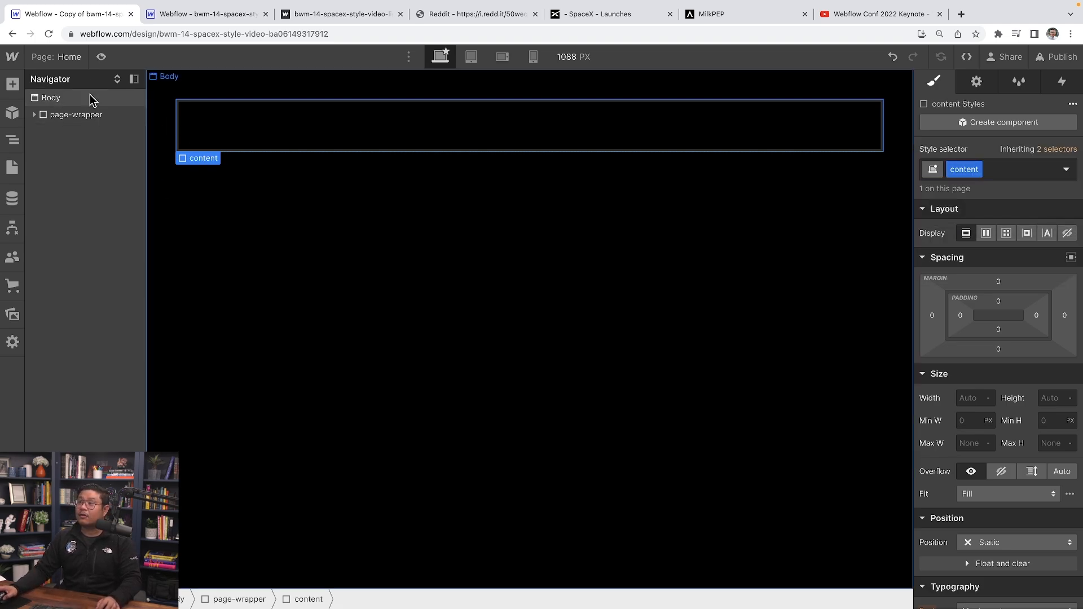
left_click(34, 115)
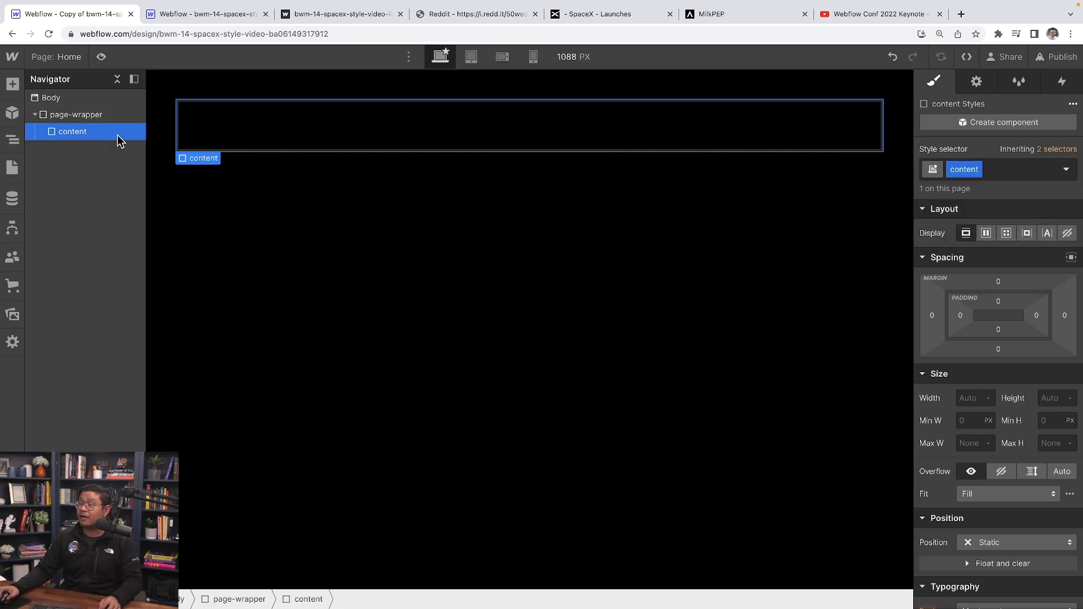
- Insert a link block inside the content div, keeping its default link settings
key("super+e")
type("link")
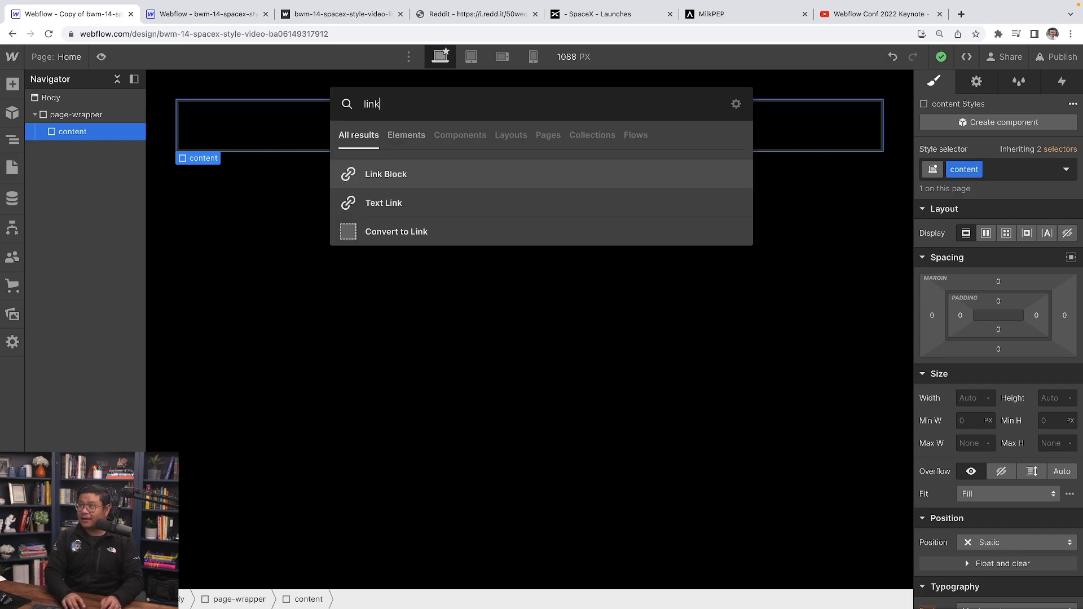
key("Return")
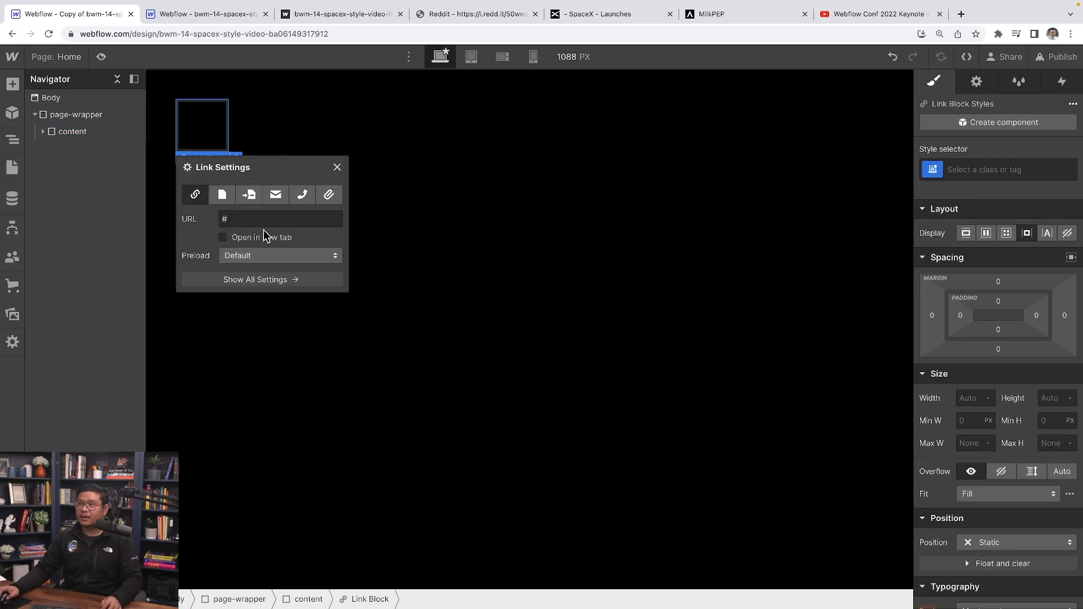
left_click(202, 131)
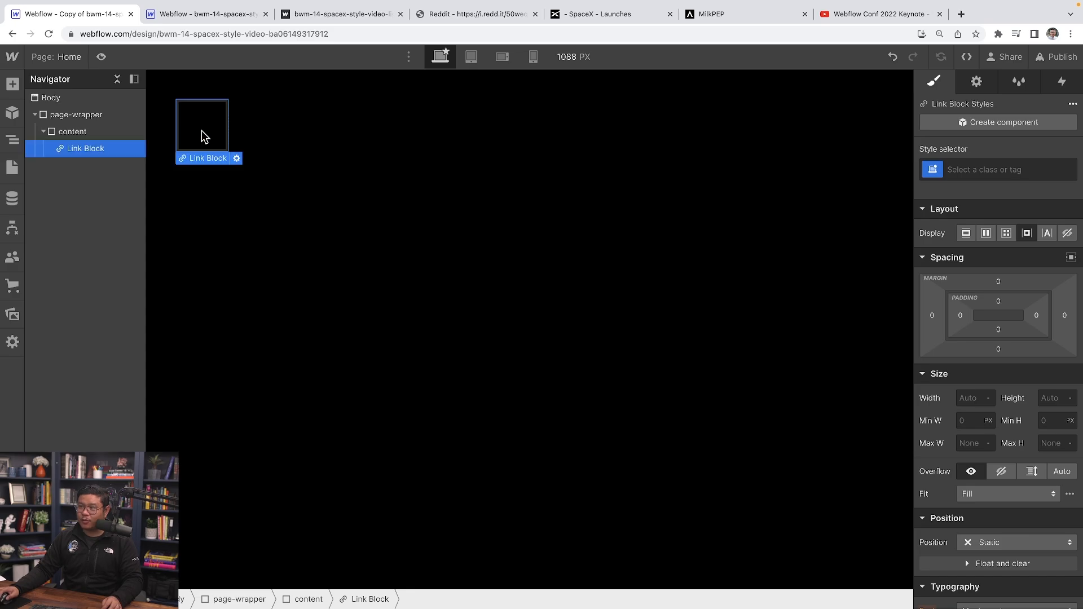
- Insert an image inside the link block and use the Starship rocket JPG from the assets as its source
key("super+e")
type("im")
key("Return")
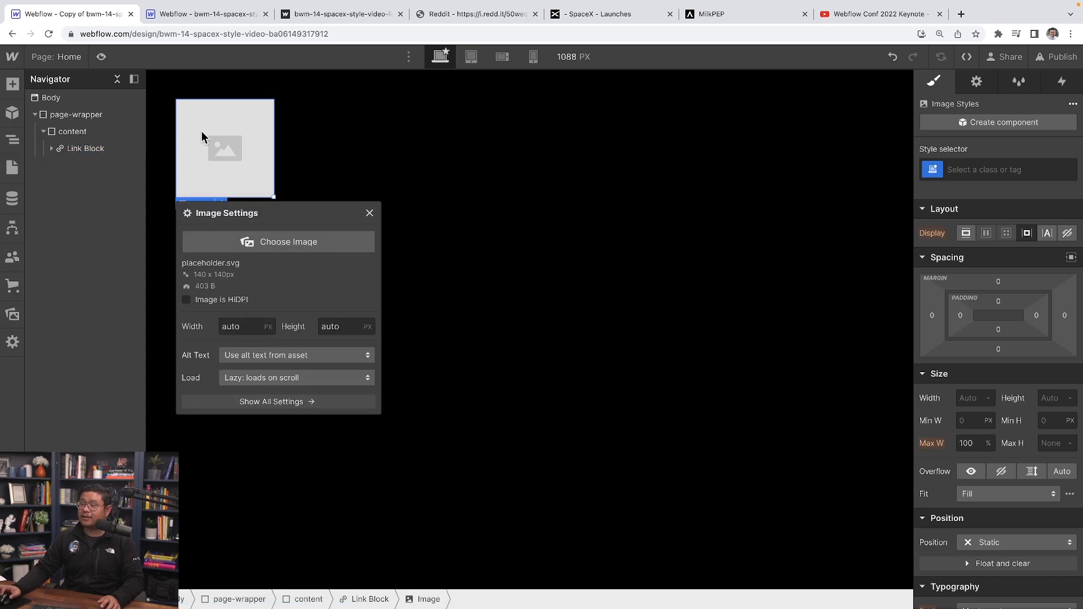
left_click(215, 244)
left_click(79, 239)
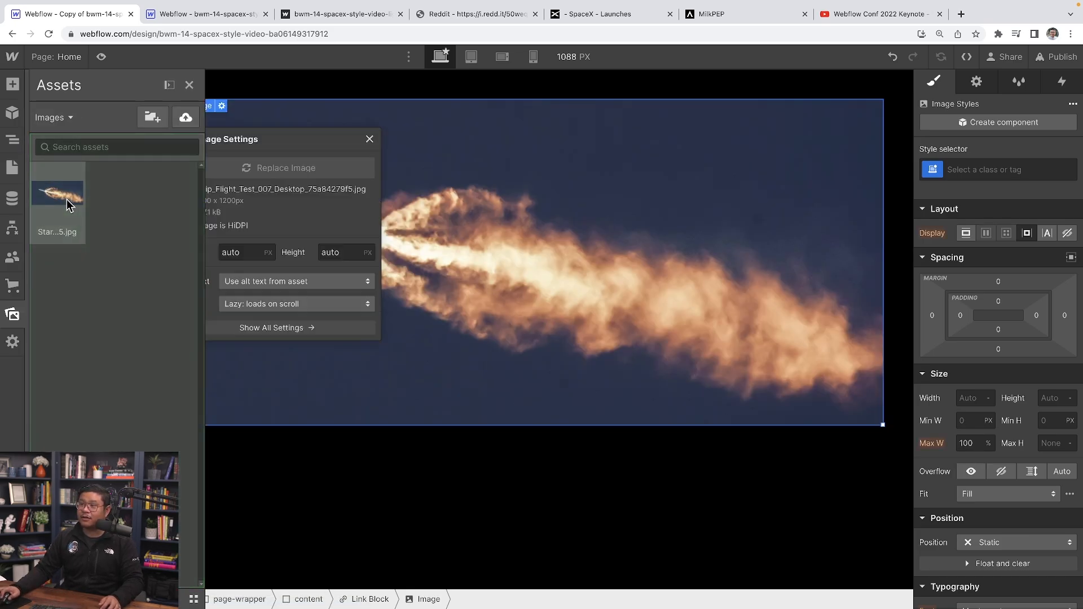
left_click(370, 139)
- Copy the play-icon embed from the finished bwm-14-spacex-style-video-lightbox project and paste it into this page's link block
left_click(88, 151)
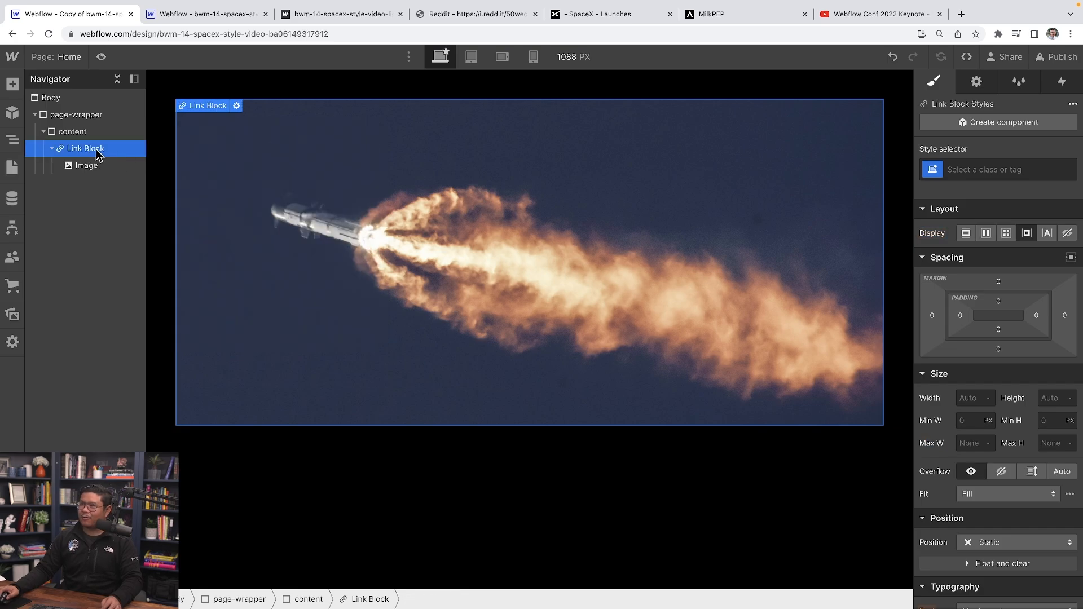
left_click(209, 15)
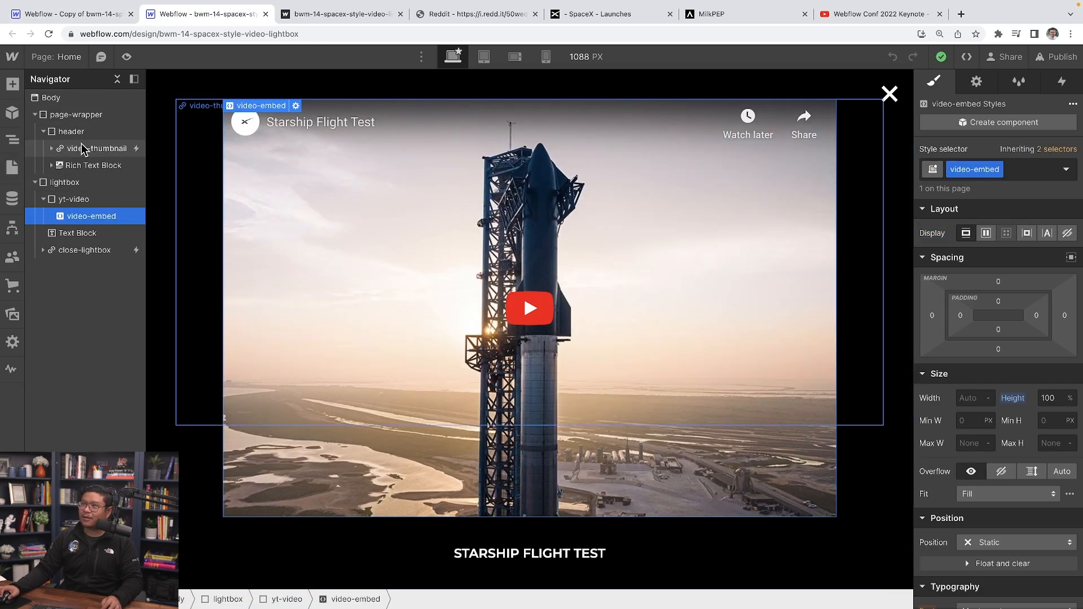
left_click(52, 149)
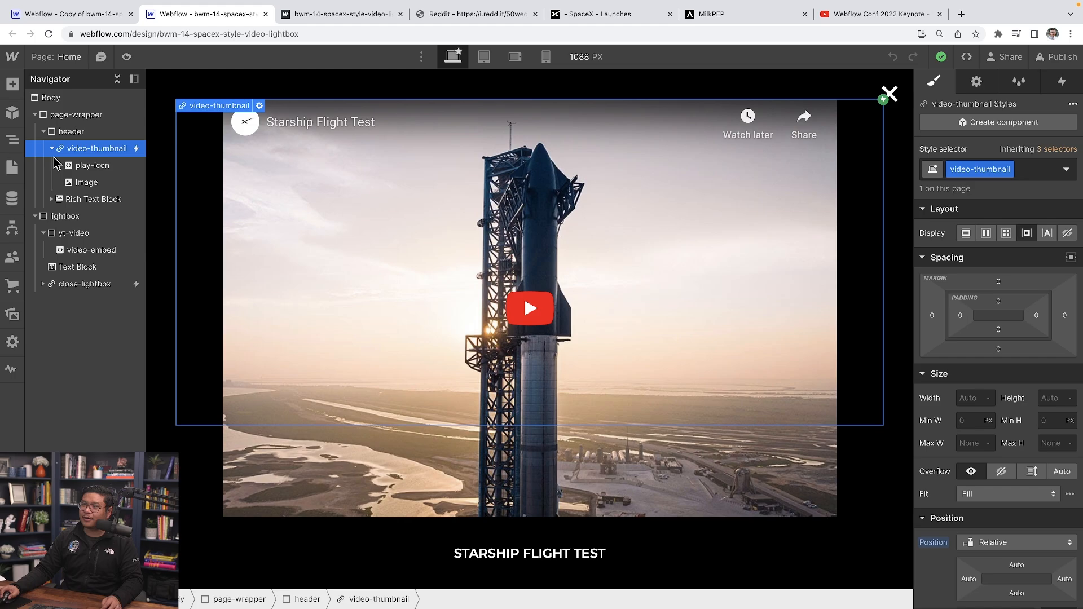
left_click(90, 166)
left_click(74, 14)
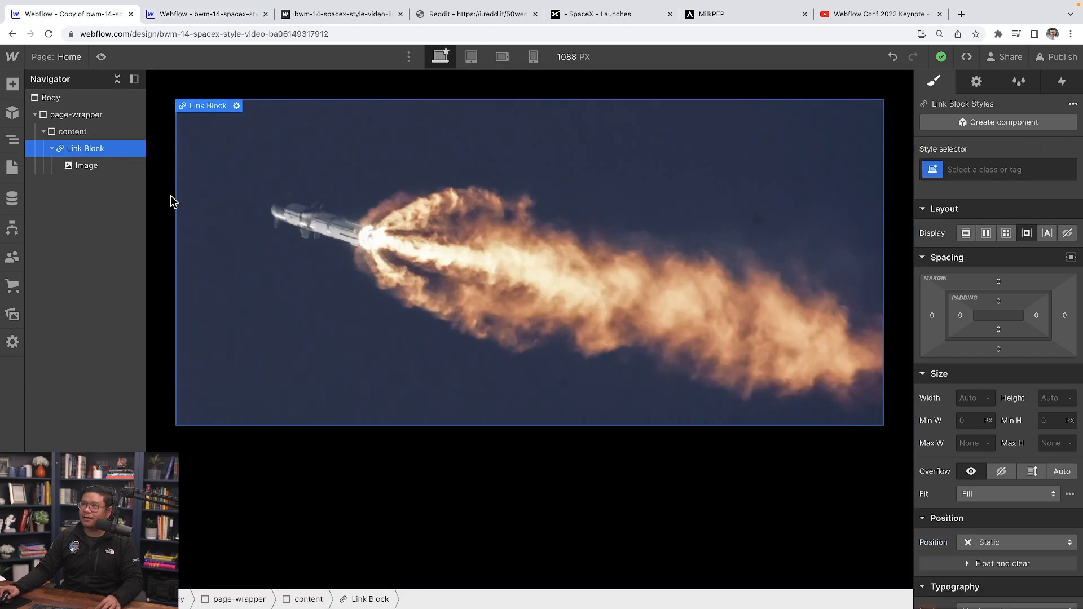
left_click(293, 198)
key("ctrl+v")
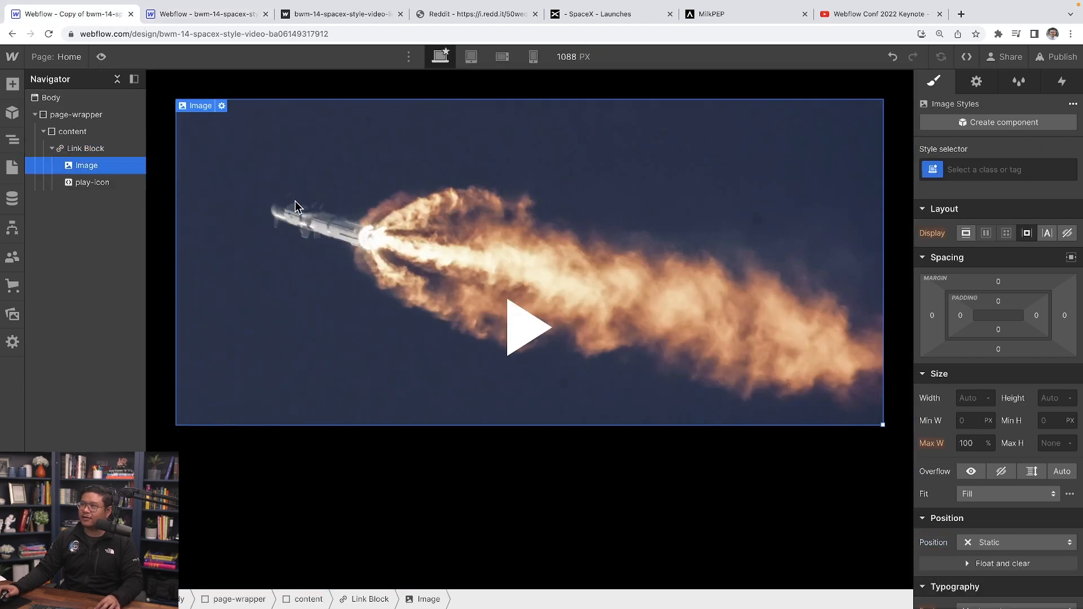
- Open the pasted play-icon element's settings to inspect them, and close them without changes
left_click(130, 181)
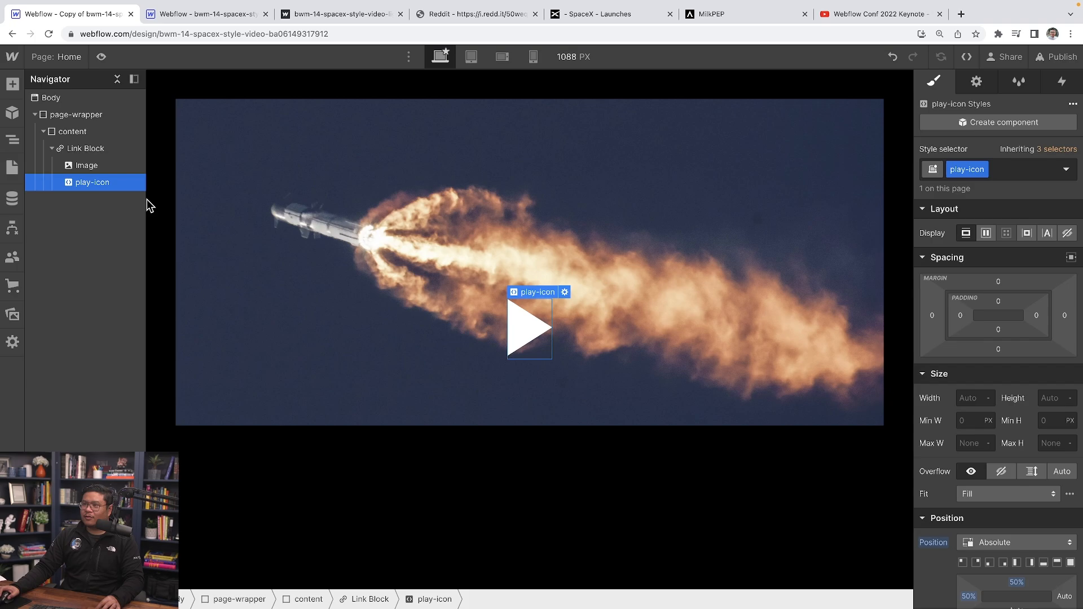
left_click(565, 292)
left_click(689, 522)
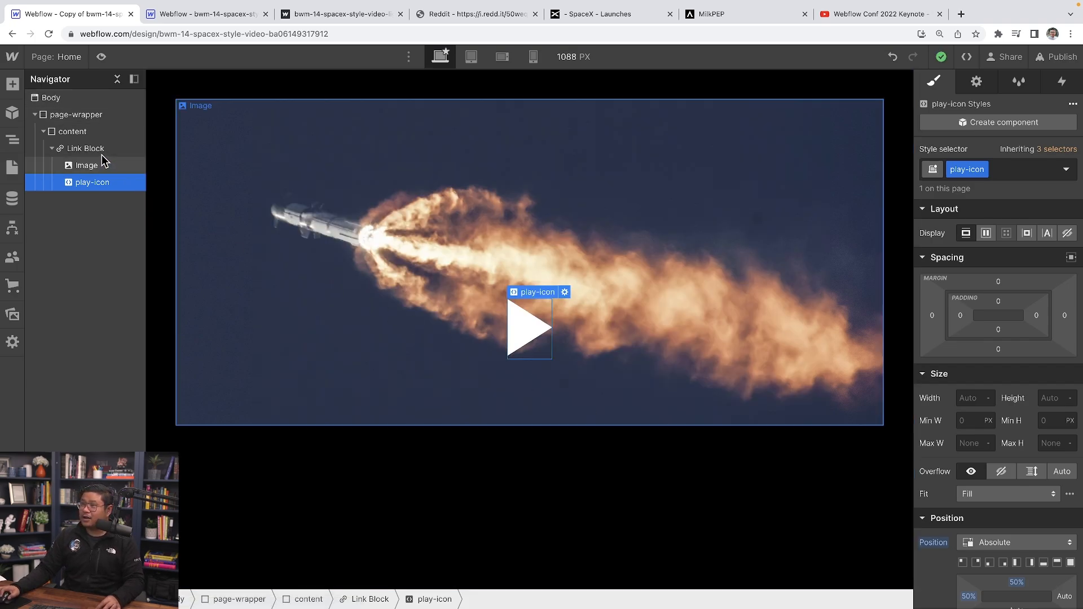
- Give the link block the new class video-thumbnail and set its position to Relative
left_click(86, 149)
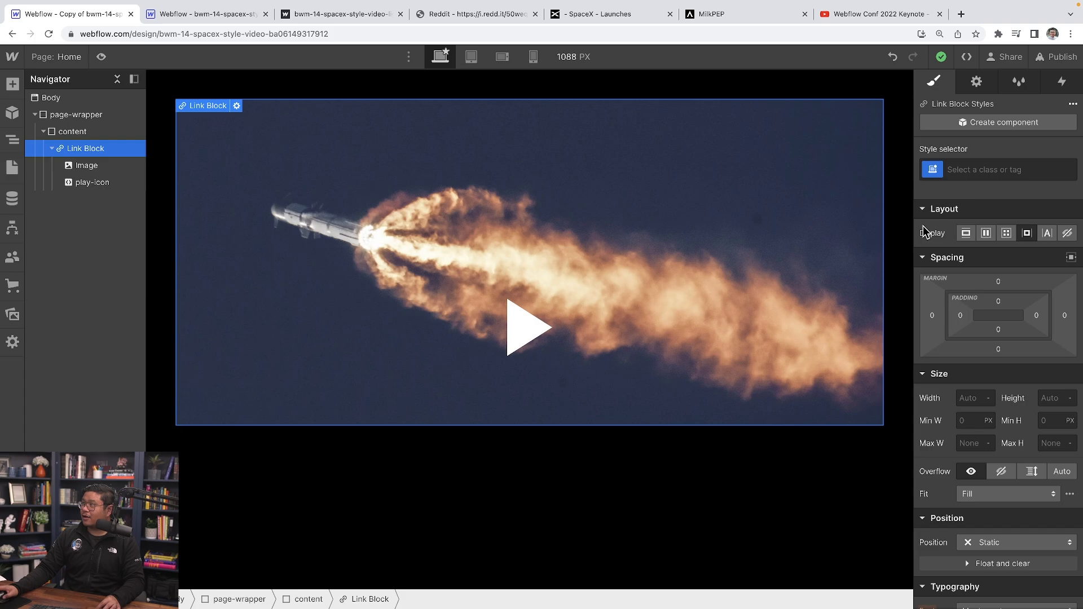
left_click(967, 171)
type("video-thumb")
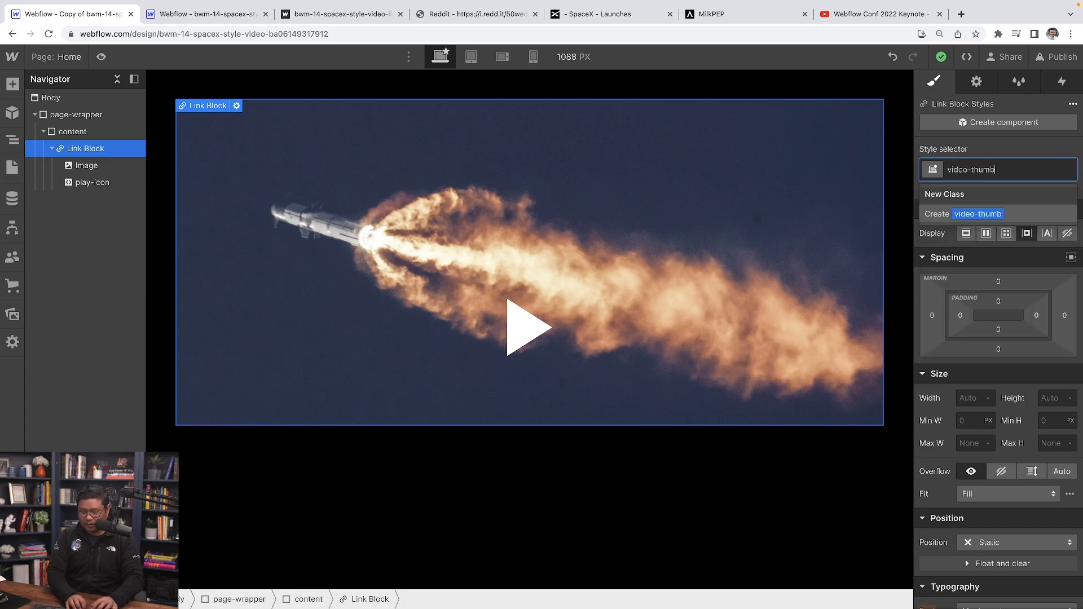
type("nail")
key("Return")
left_click(994, 539)
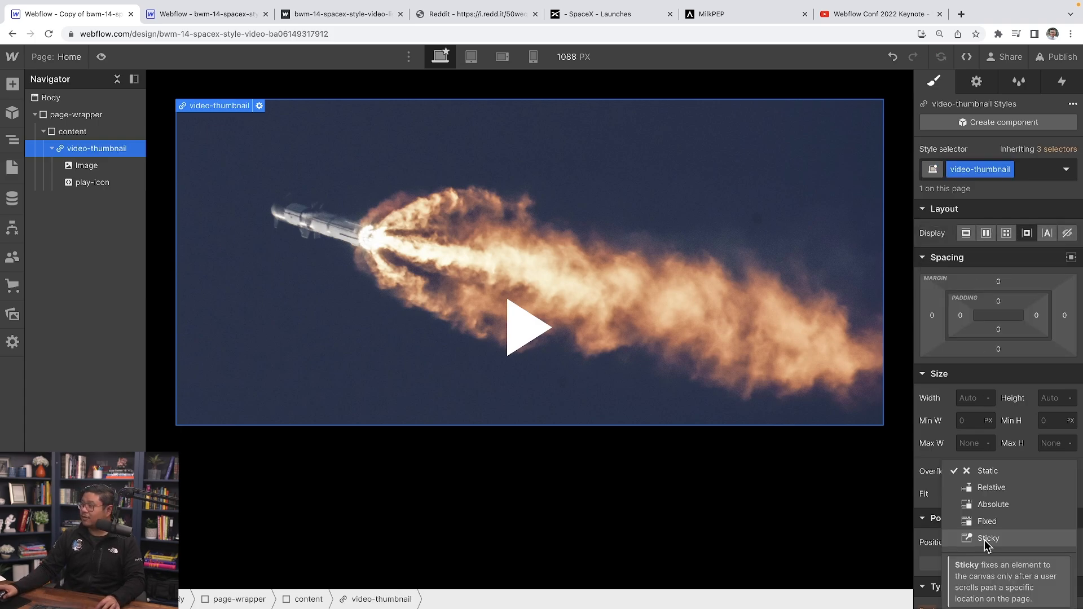
left_click(1007, 491)
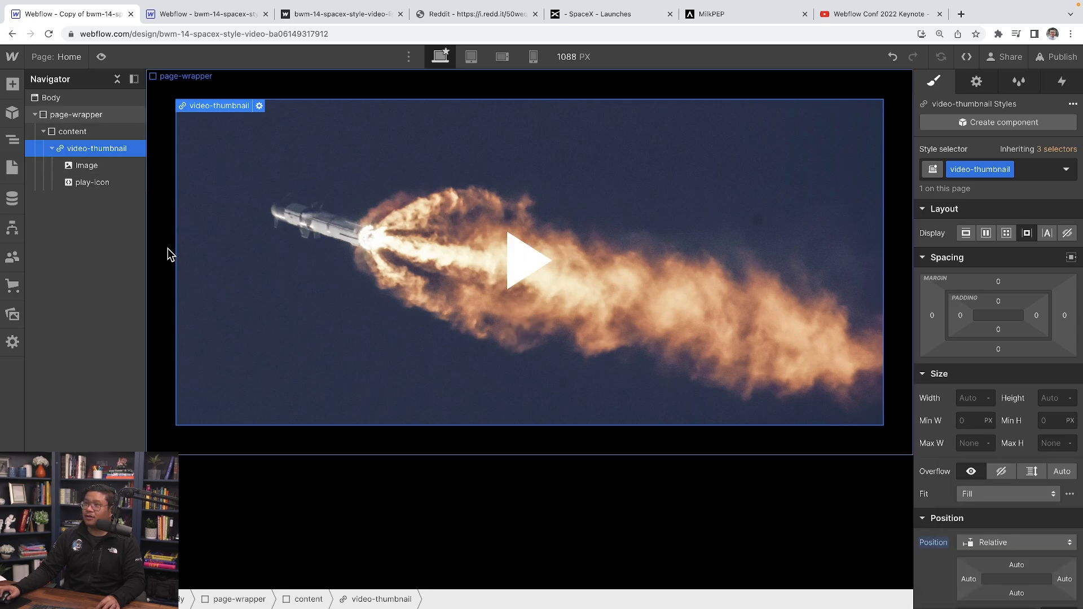
- Examine the play-icon's absolute position offsets and its Move transform settings
left_click(110, 183)
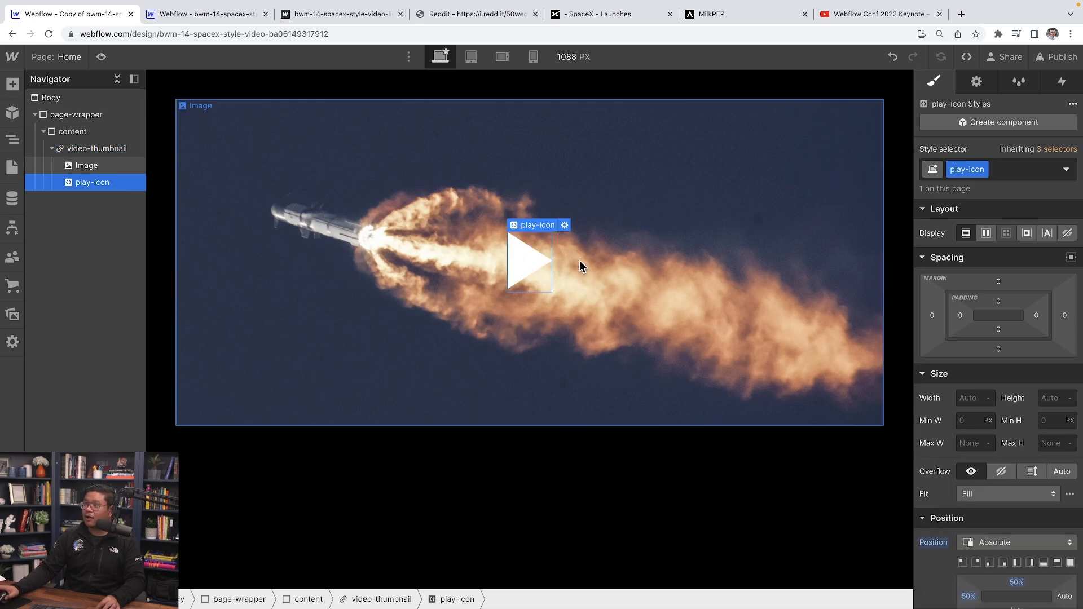
scroll(989, 493, "down", 4)
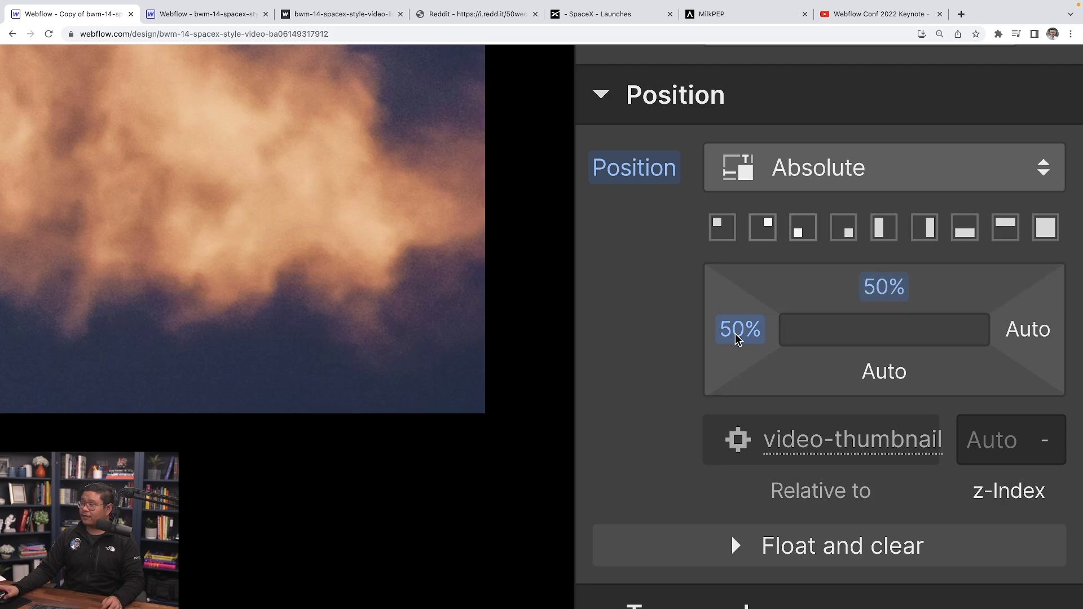
scroll(823, 395, "down", 15)
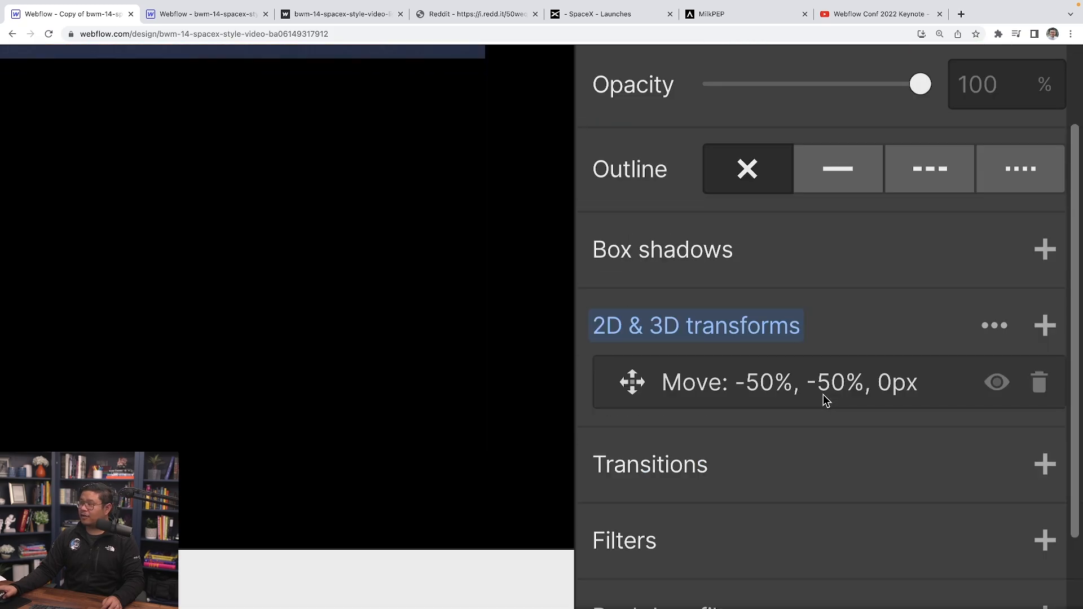
left_click(825, 399)
scroll(815, 401, "up", 3)
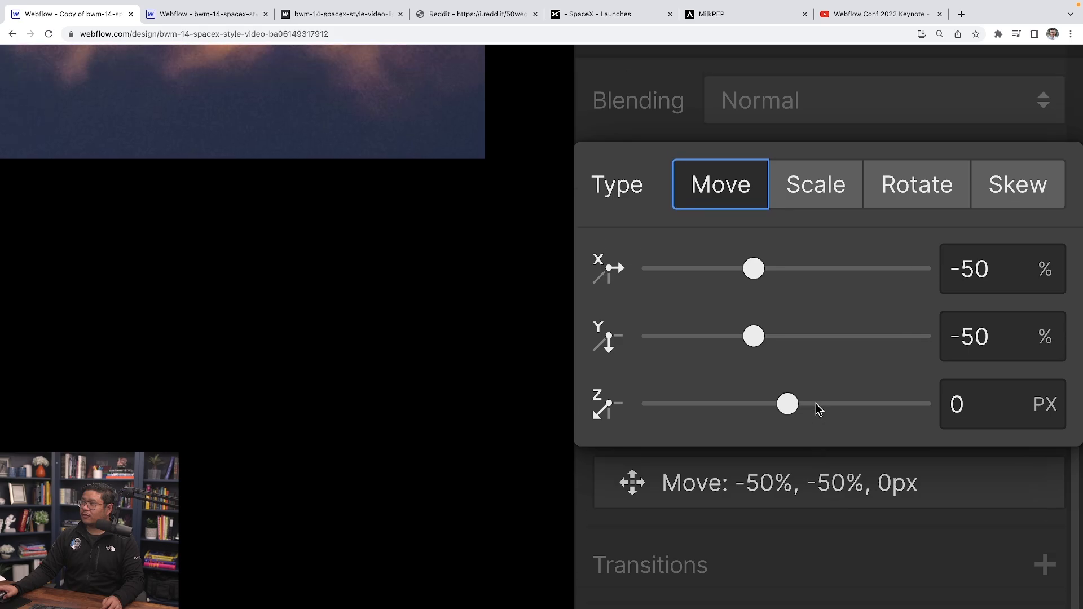
- Add a Rich Text block inside the content div, after the video-thumbnail link block
scroll(815, 404, "up", 3)
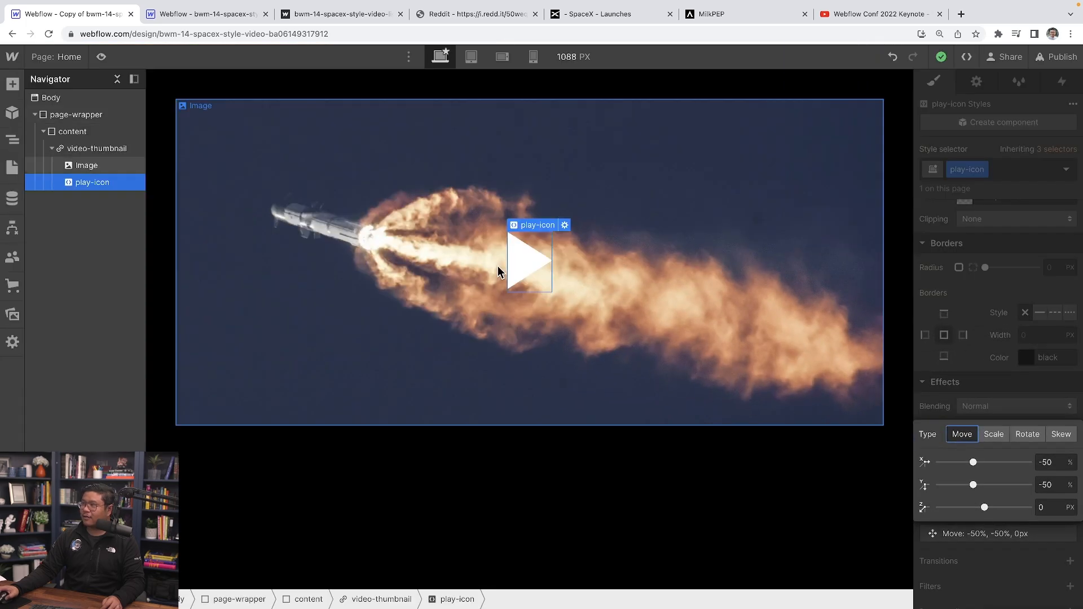
left_click(578, 279)
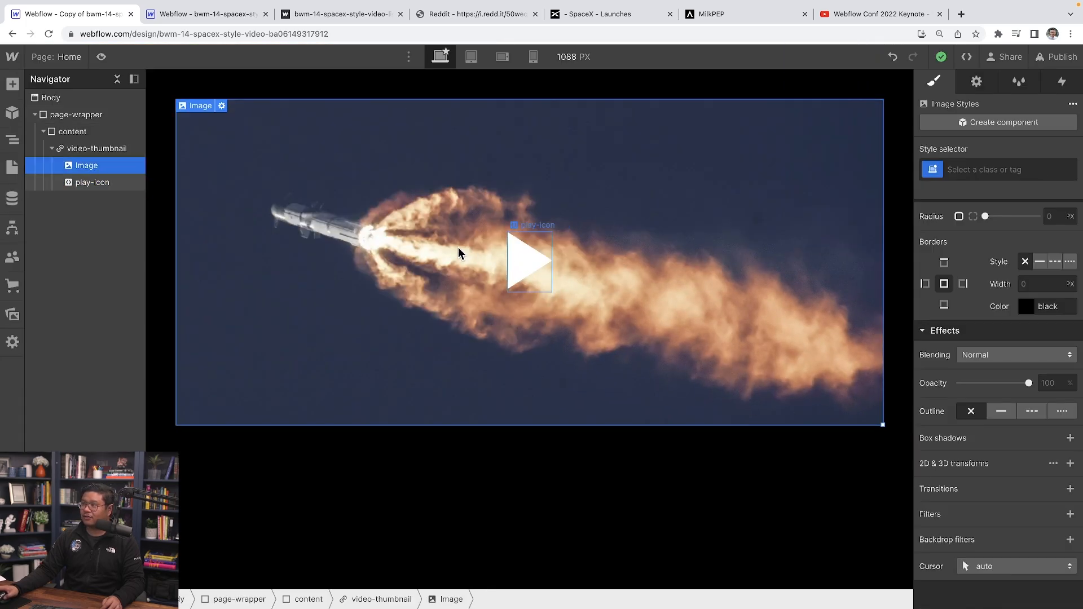
left_click(62, 148)
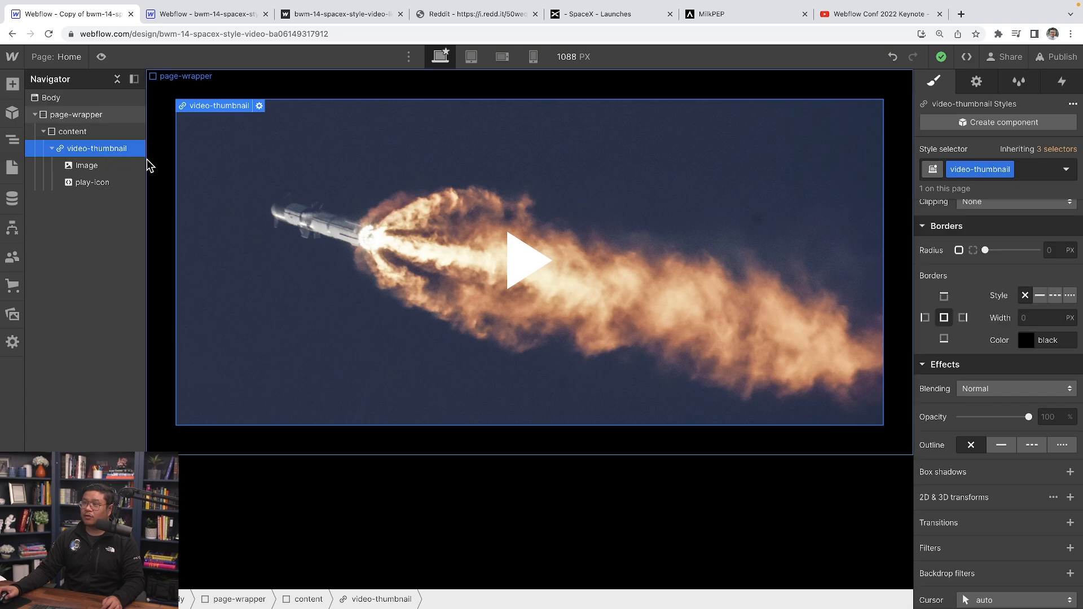
left_click(52, 148)
left_click(84, 134)
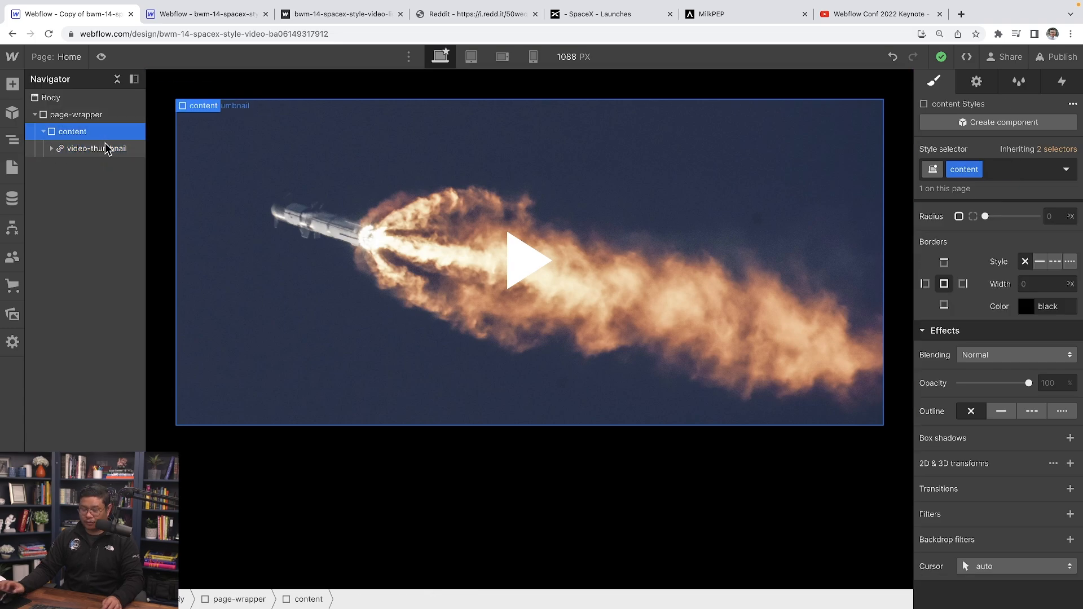
key("super+k")
type("rich")
key("Return")
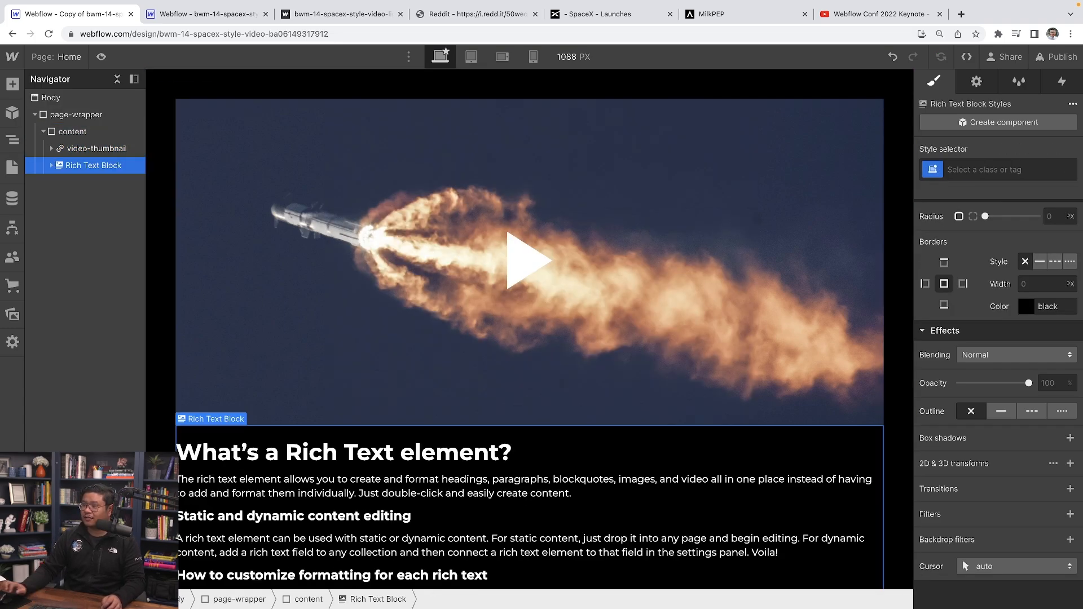
- Set the Rich Text block's typography to 2 columns
scroll(1057, 354, "up", 10)
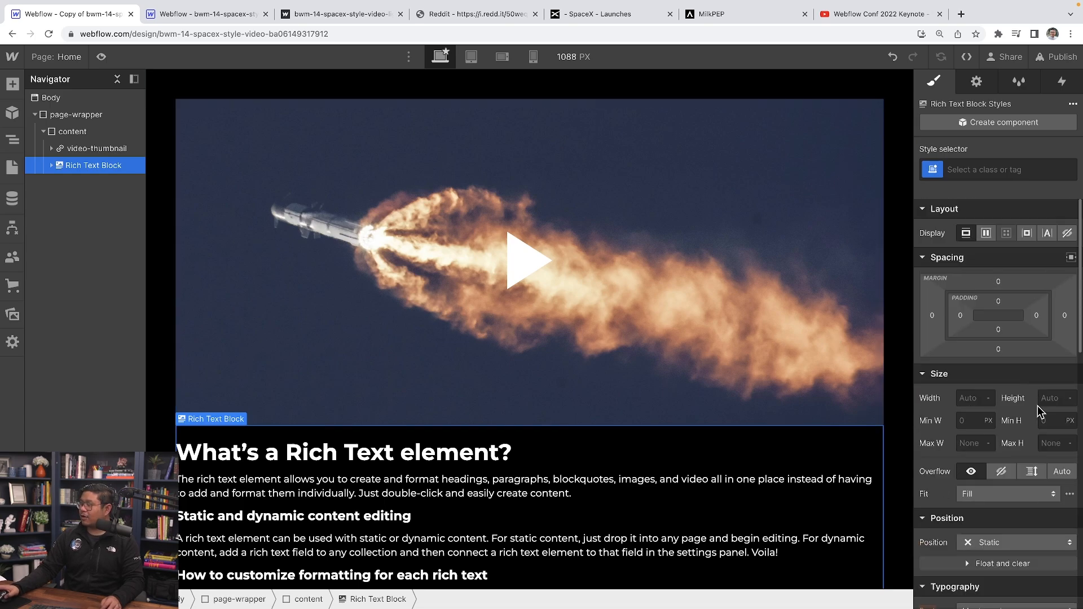
scroll(1038, 406, "down", 3)
scroll(1037, 405, "down", 4)
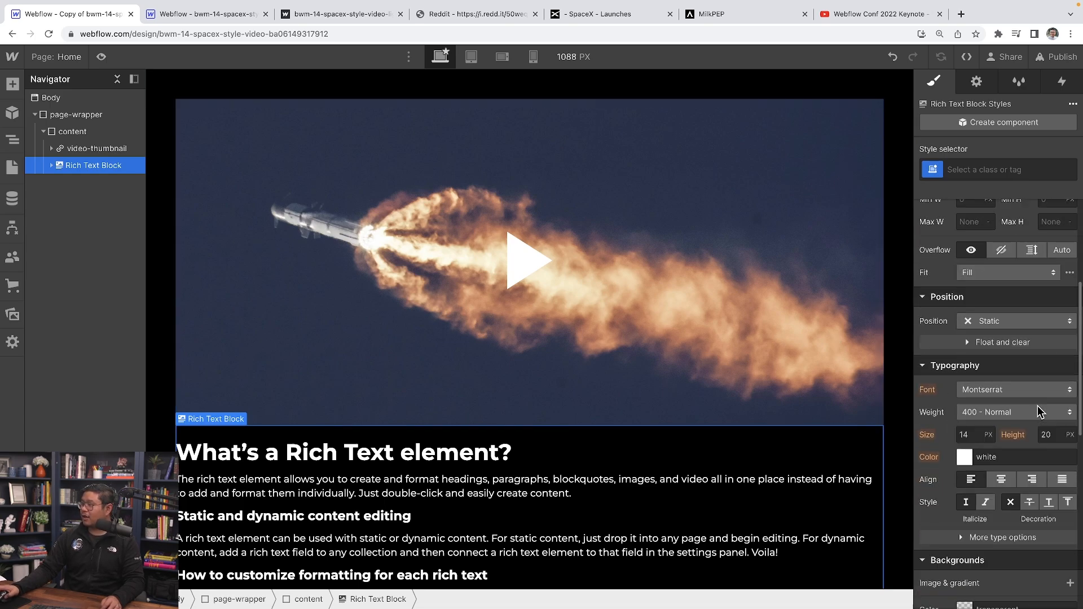
left_click(1014, 484)
scroll(1015, 480, "down", 2)
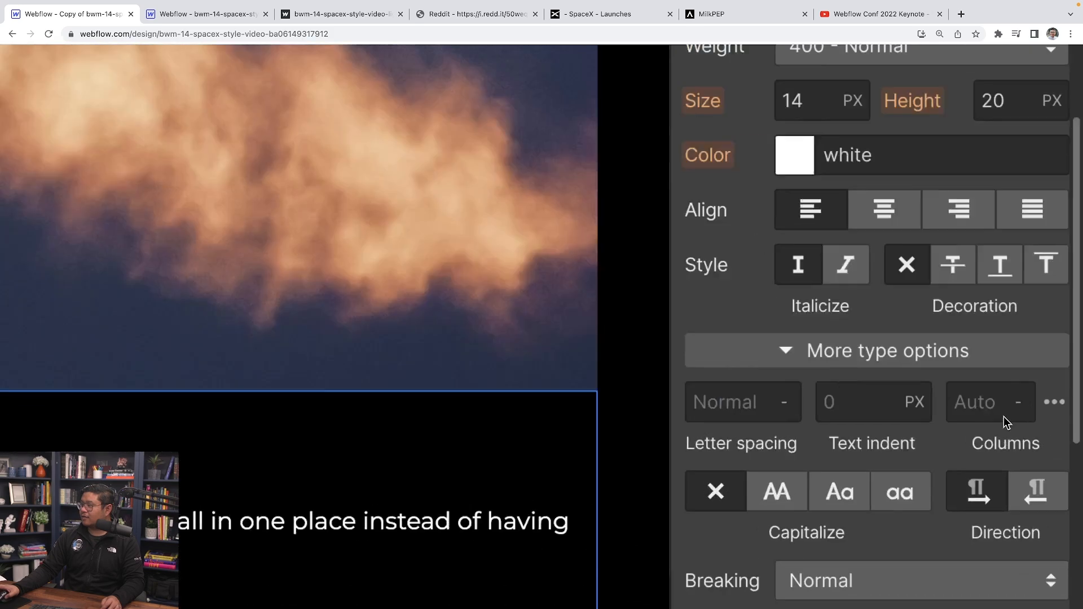
key("super+equal")
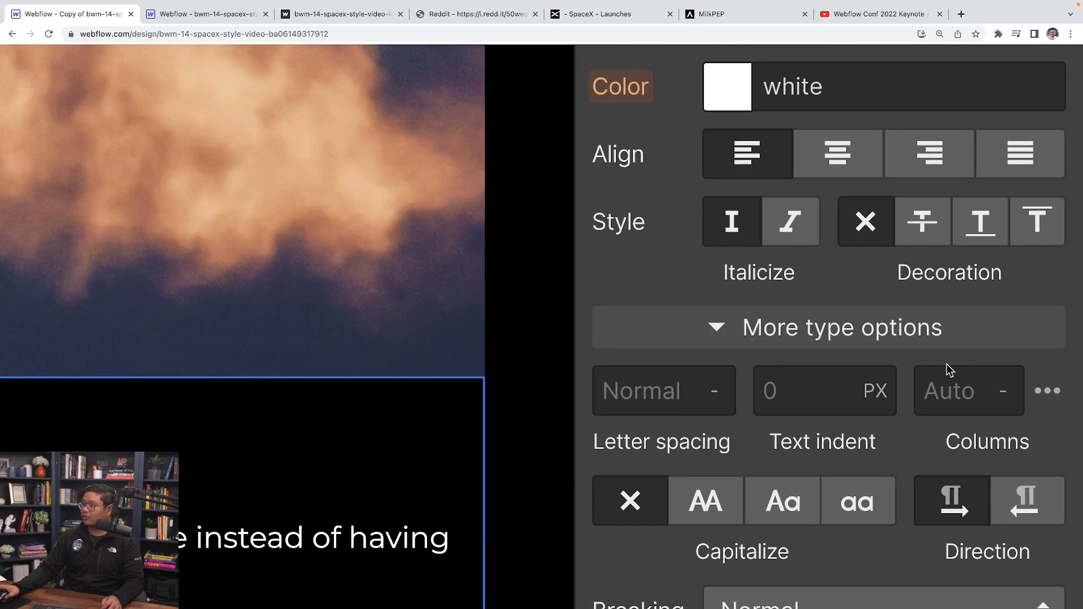
left_click(951, 406)
type("2")
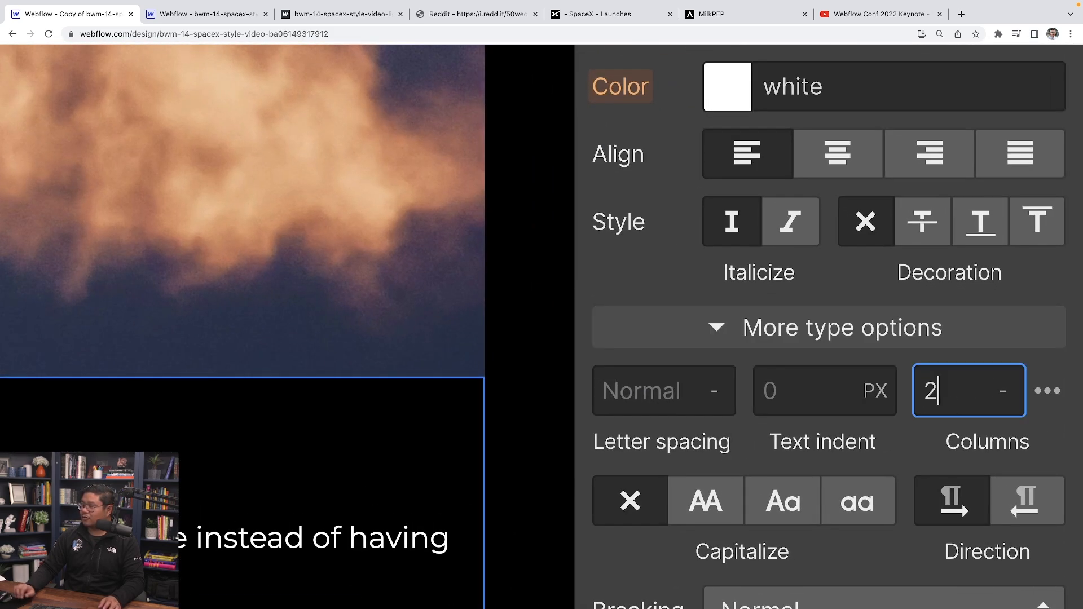
key("super+0")
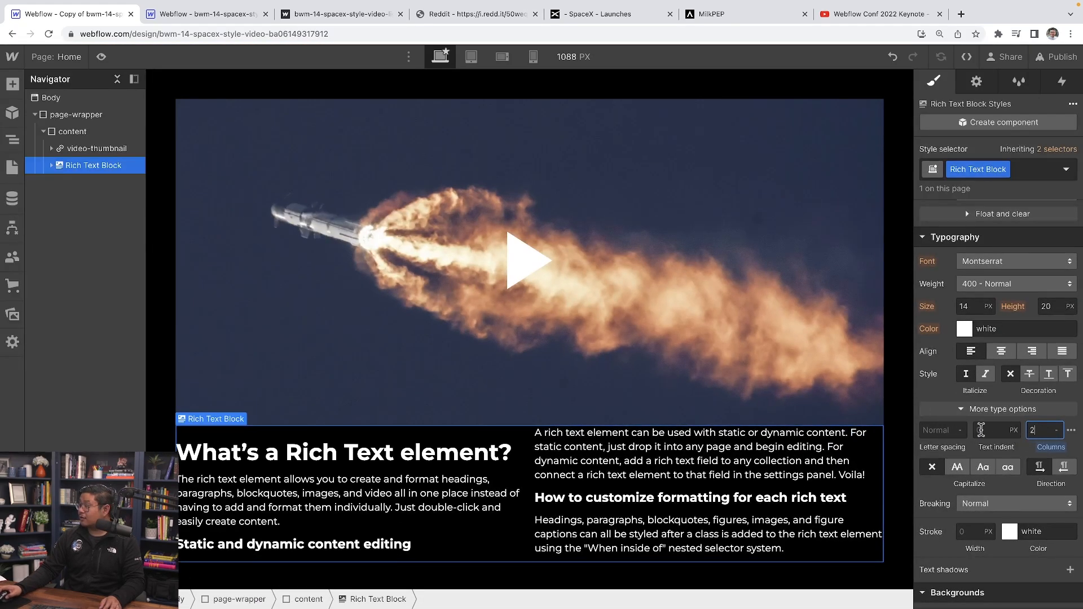
- Set the gap between the Rich Text block's columns to 42 px
left_click(1072, 431)
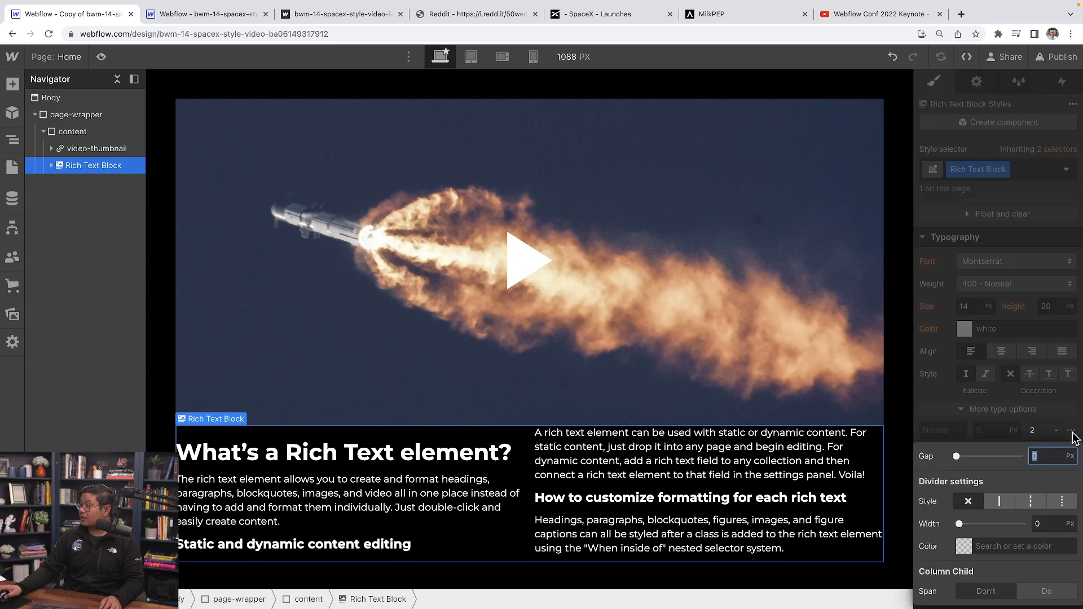
left_click_drag(958, 457, 975, 457)
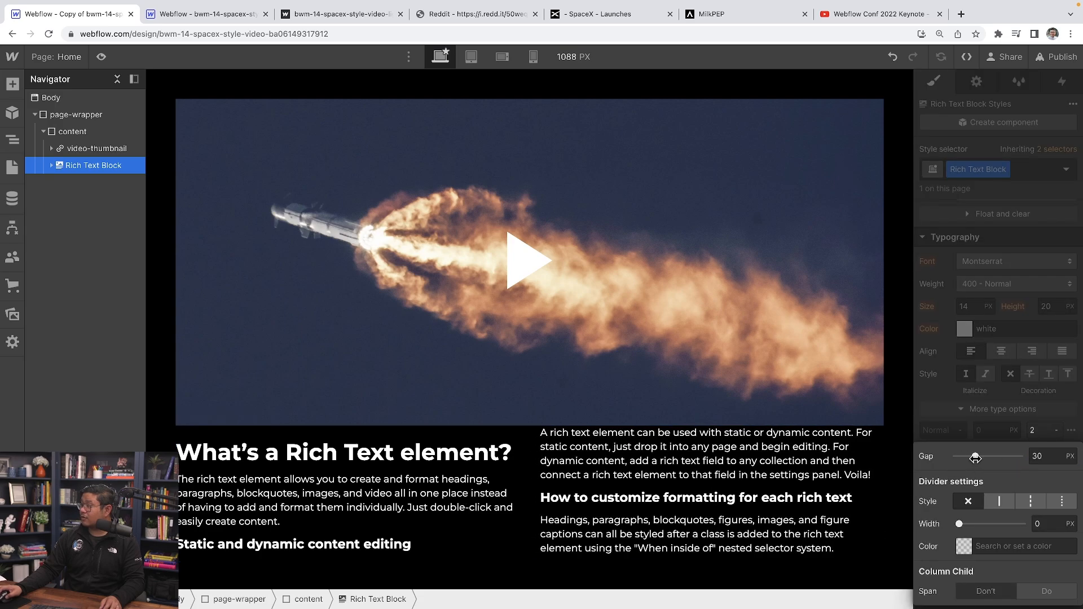
left_click(1049, 460)
type("42")
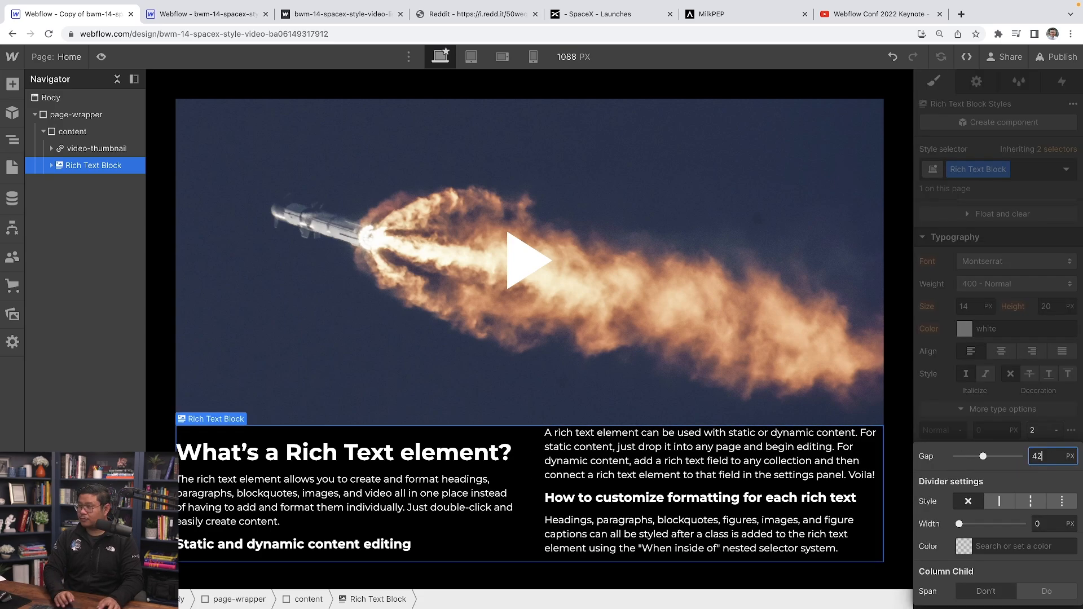
left_click(933, 397)
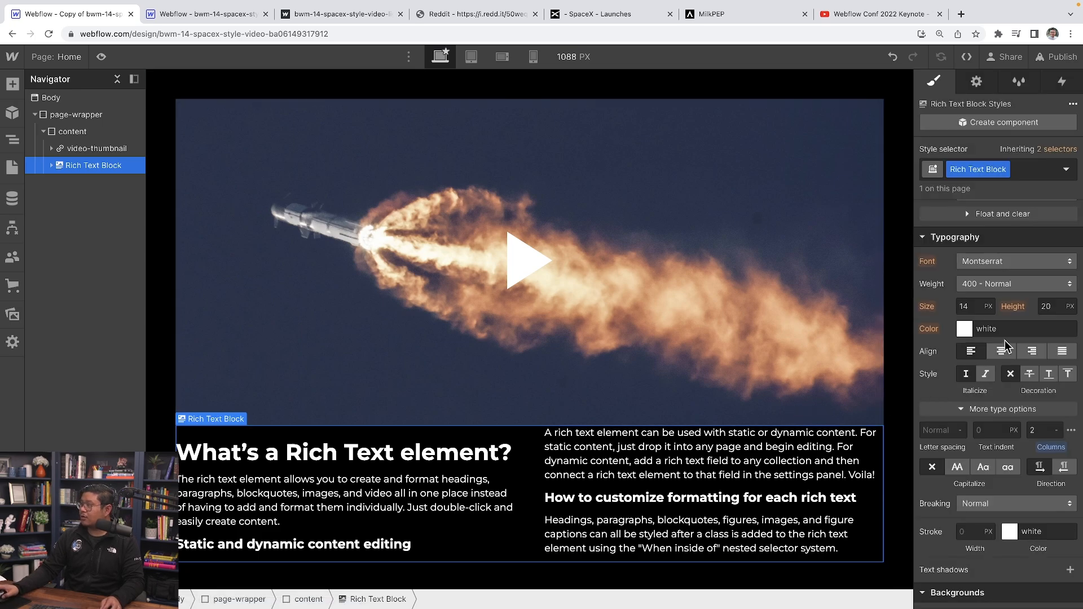
- Give the Rich Text block a top margin of 42 px
scroll(1010, 346, "up", 6)
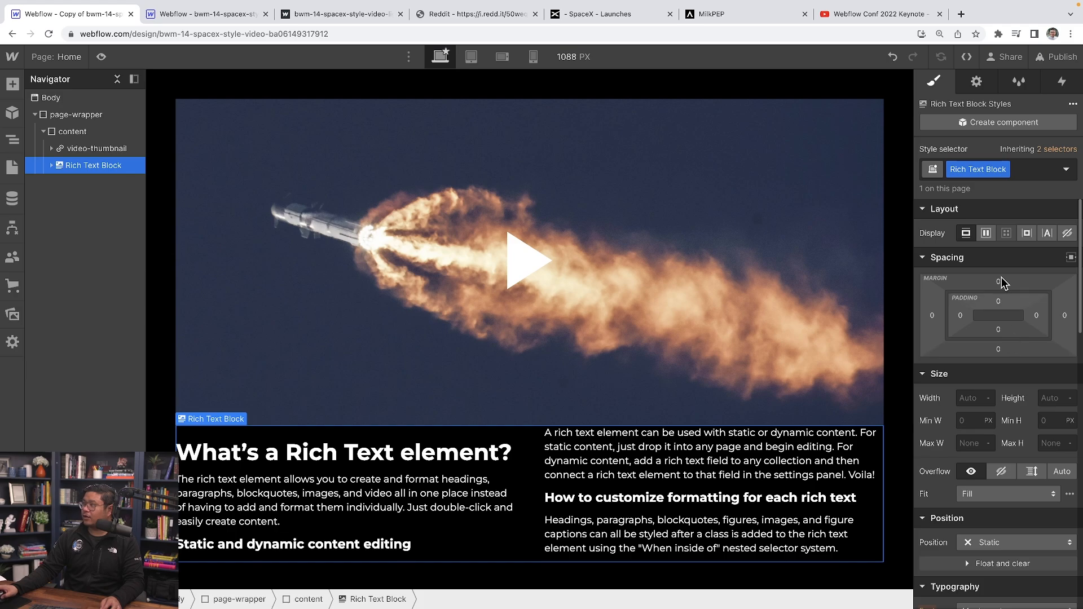
left_click_drag(1000, 282, 1002, 272)
left_click(999, 283)
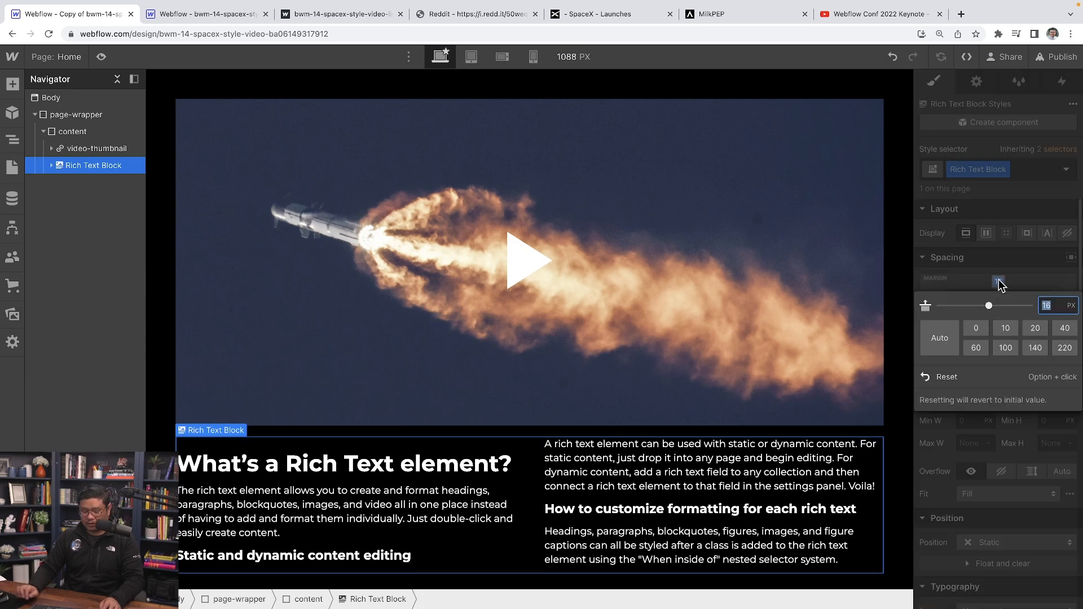
type("42")
key("Return")
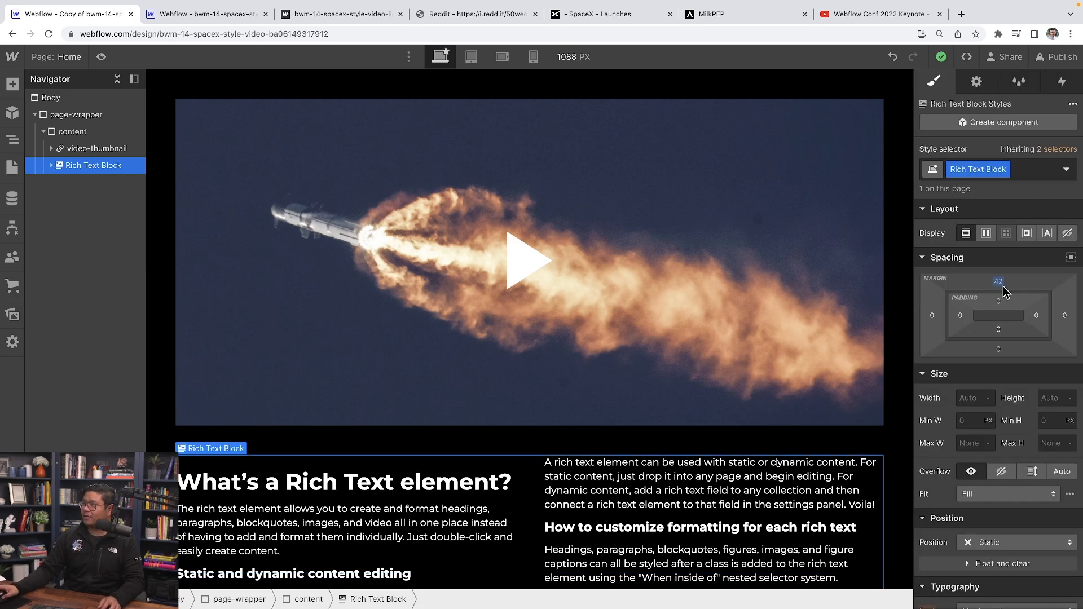
- Collapse the page-wrapper and add a div block directly in the Body, outside the wrapper
left_click(174, 361)
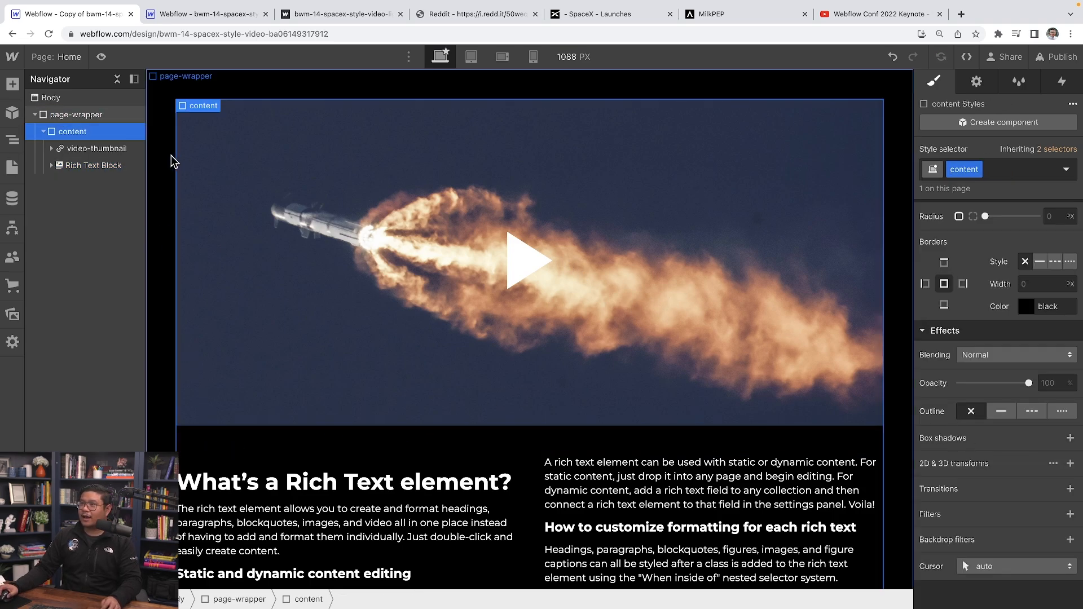
left_click(44, 132)
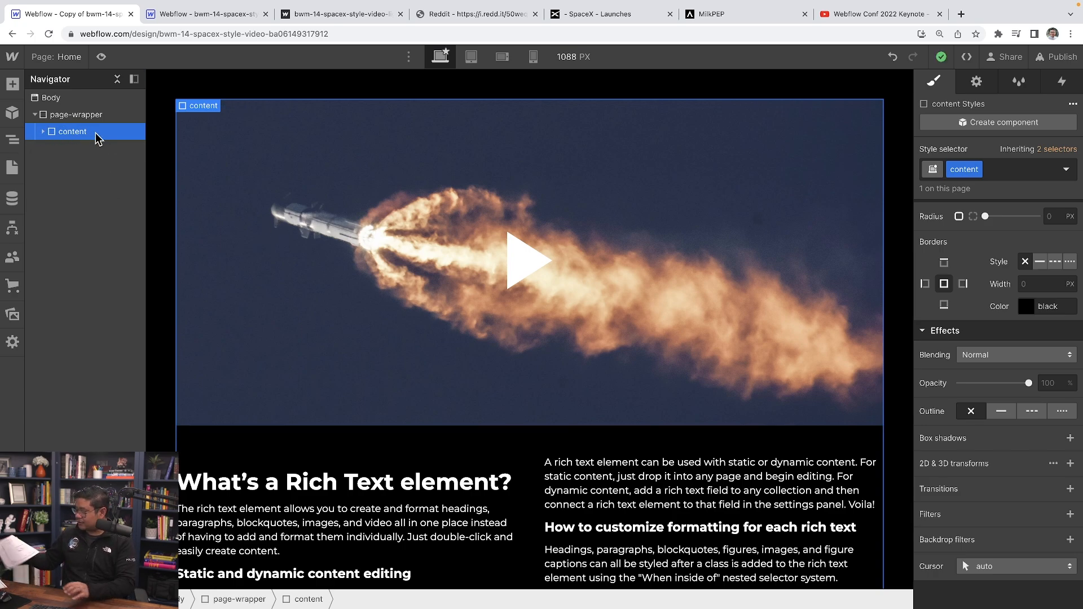
left_click(34, 114)
left_click(48, 120)
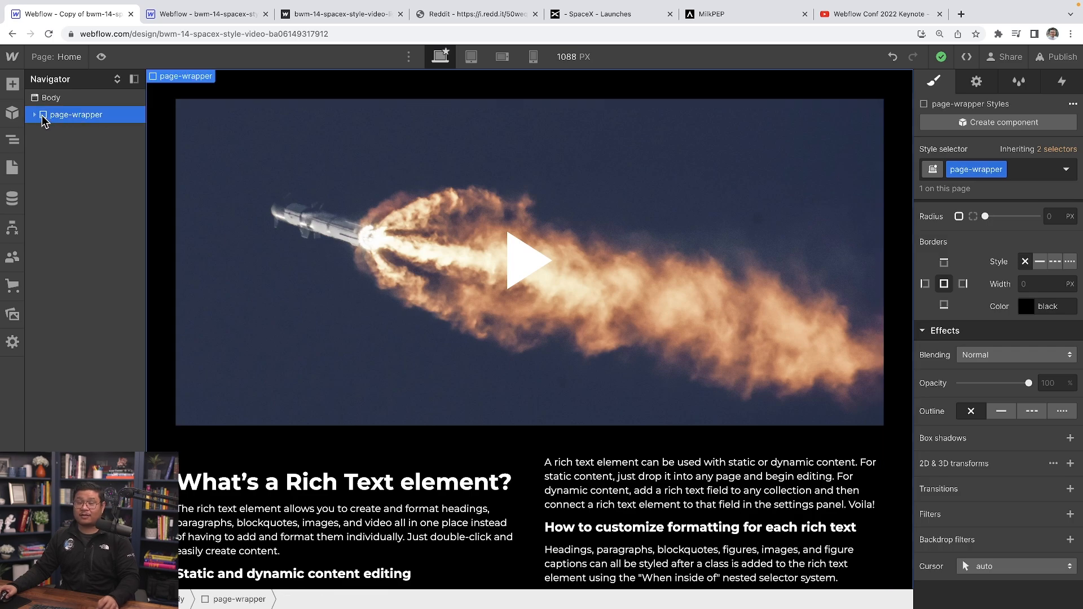
left_click(64, 102)
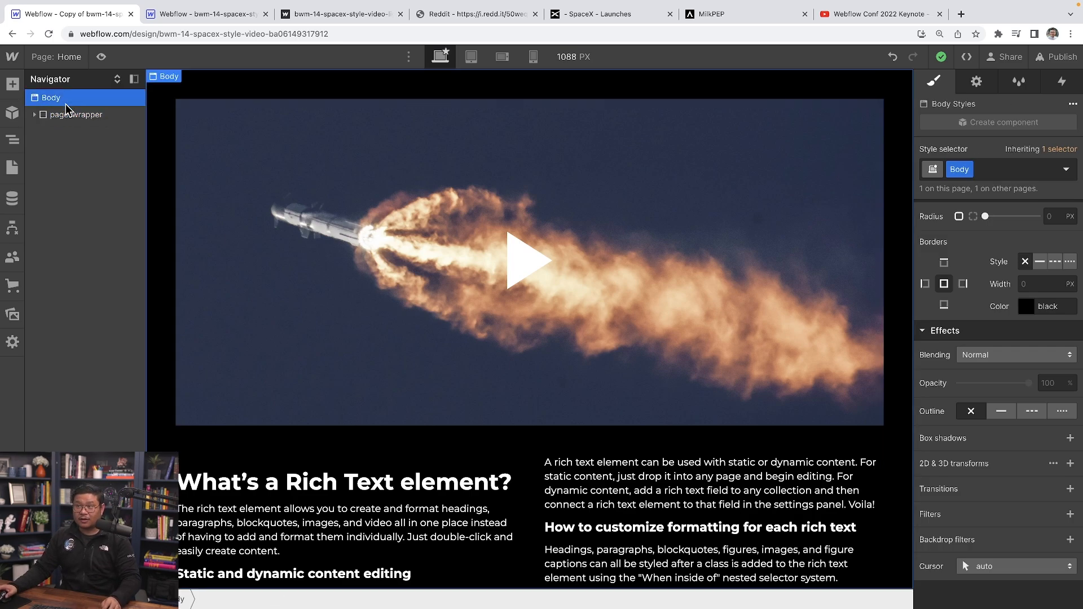
key("super+e")
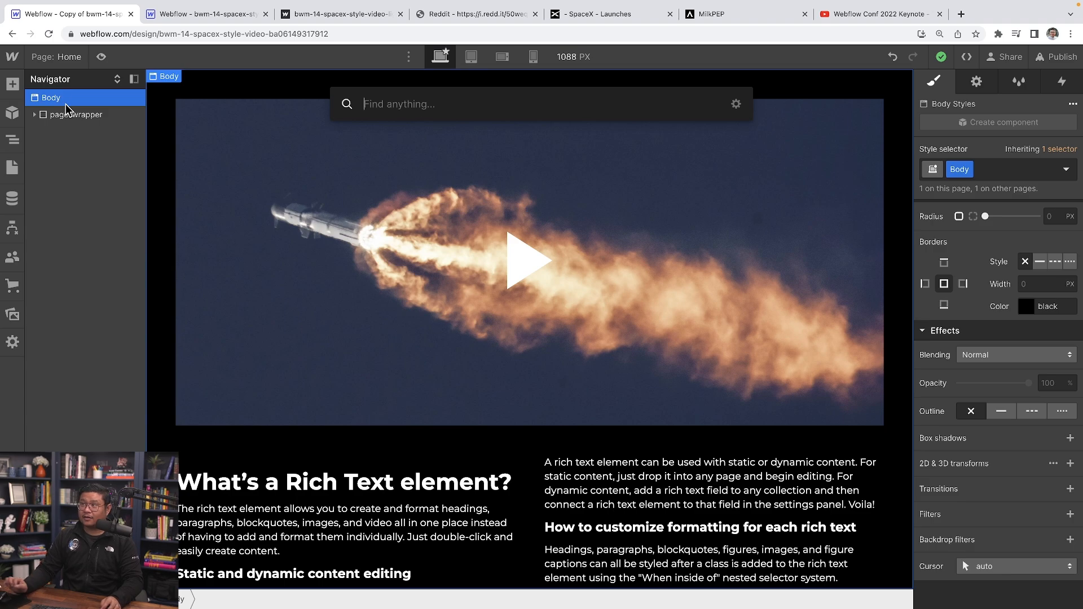
type("div")
key("Return")
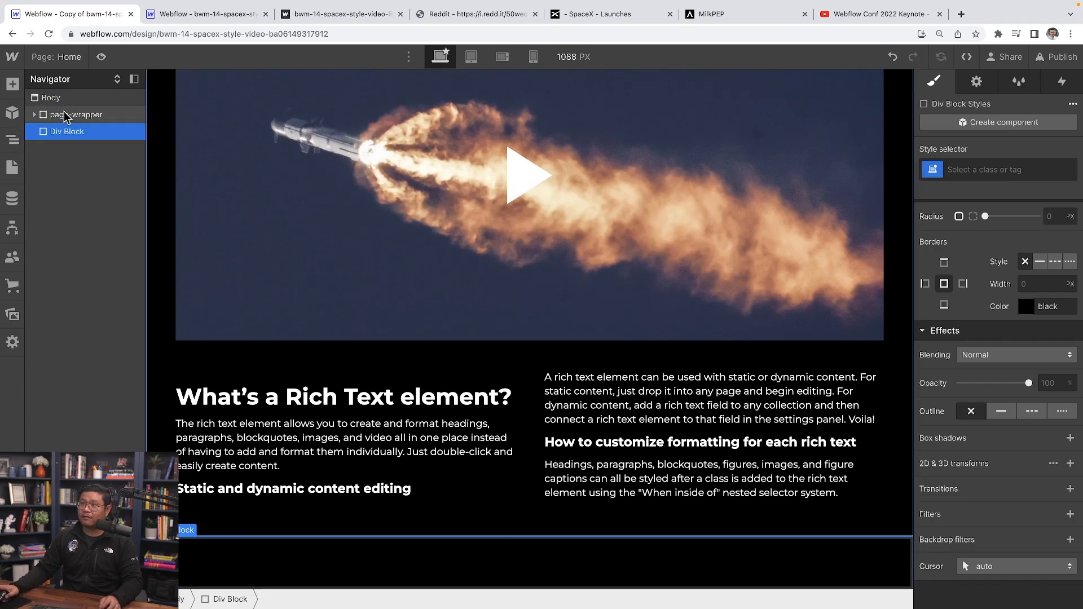
- Give the new div block the class lightbox
left_click(34, 115)
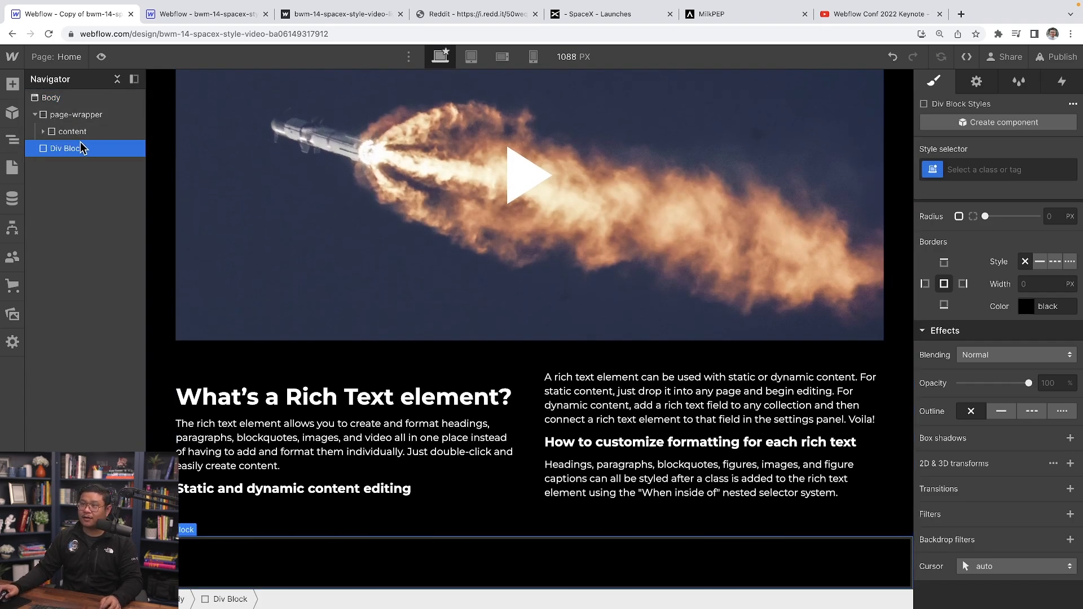
left_click(34, 115)
key("super+Return")
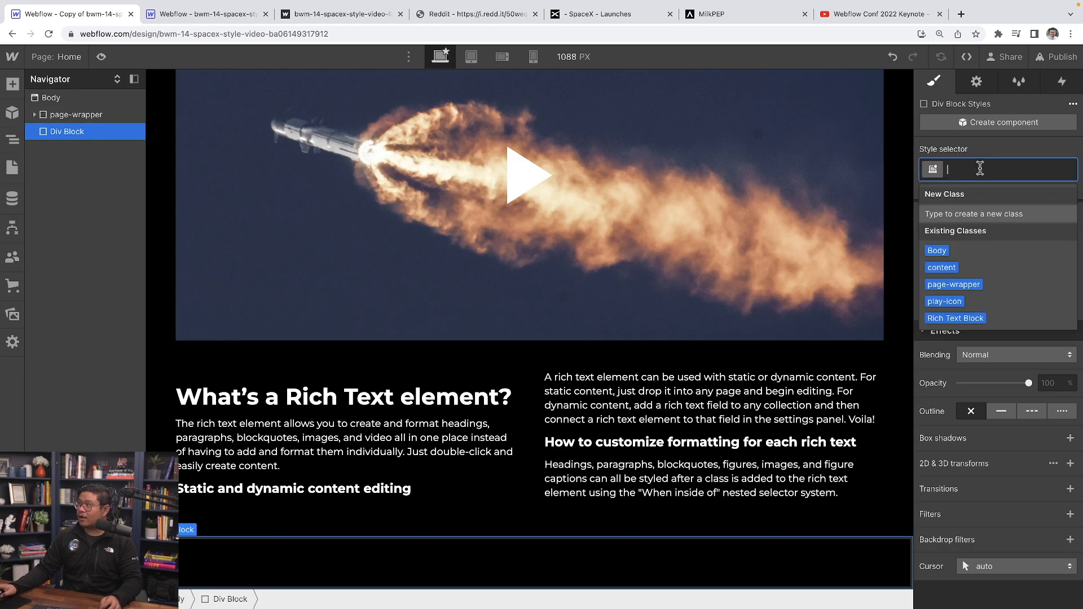
type("lightbox")
key("Return")
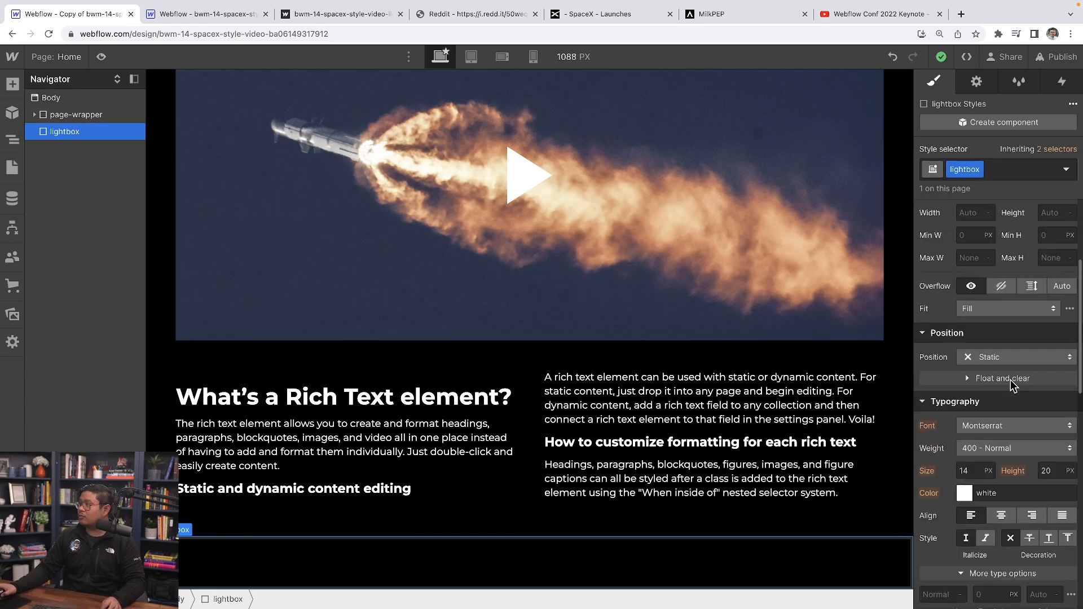
- Set the lightbox's position to Fixed with 0% offsets on all four sides and a z-index of 1000
scroll(1010, 381, "down", 4)
left_click(1001, 228)
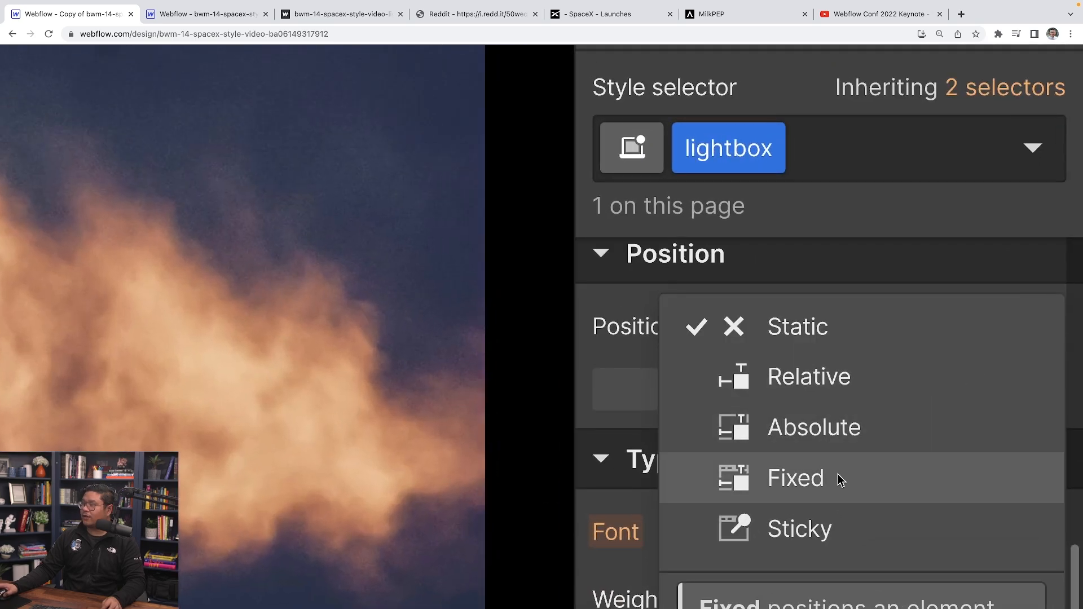
left_click(839, 477)
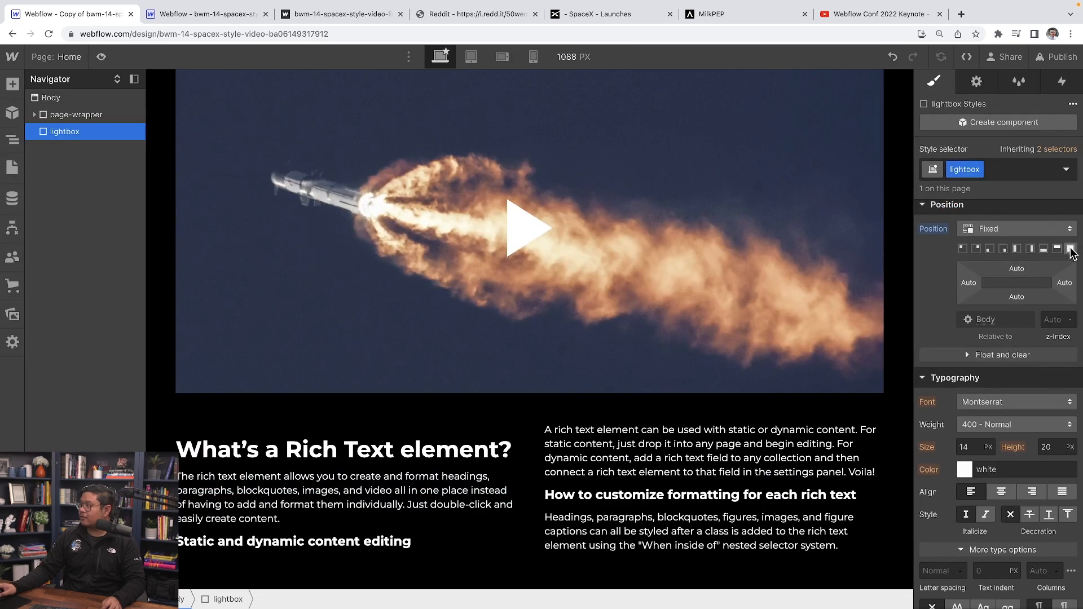
left_click(1071, 250)
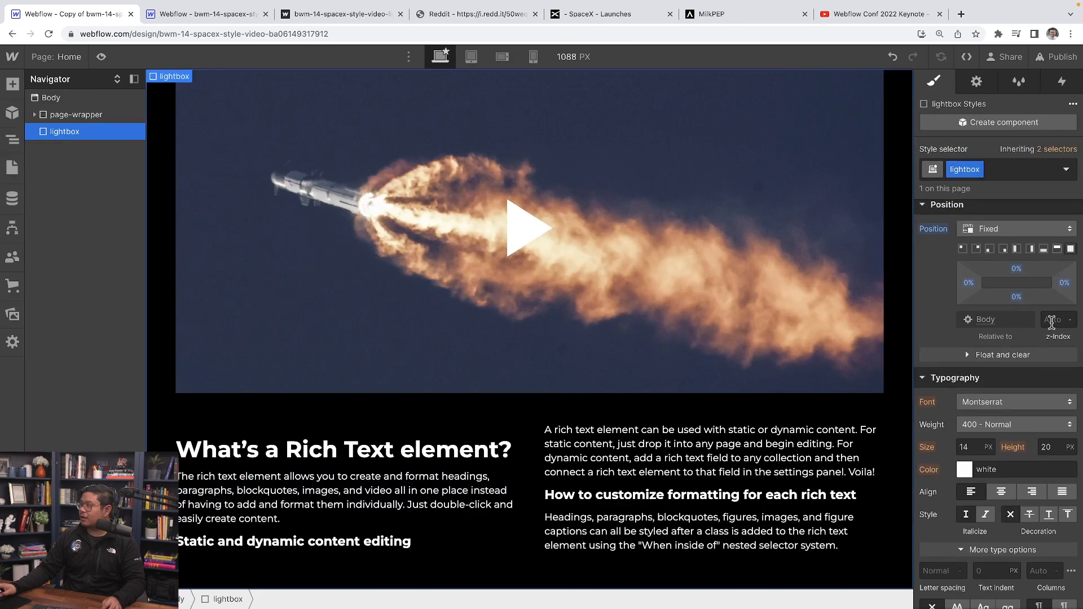
type("1000")
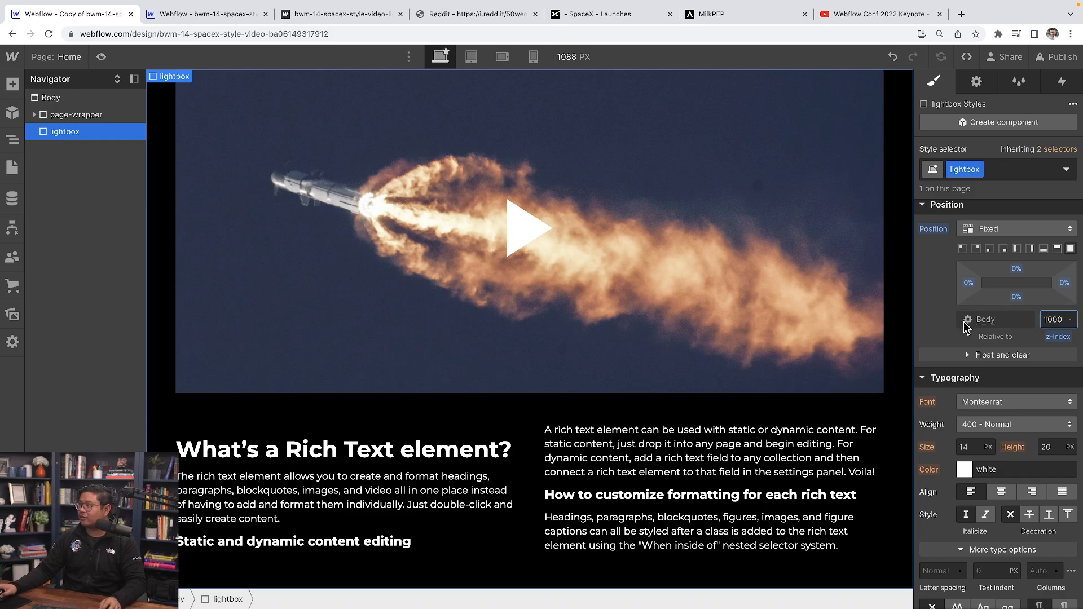
- Give the lightbox a solid black background color at 100% alpha
scroll(993, 395, "down", 2)
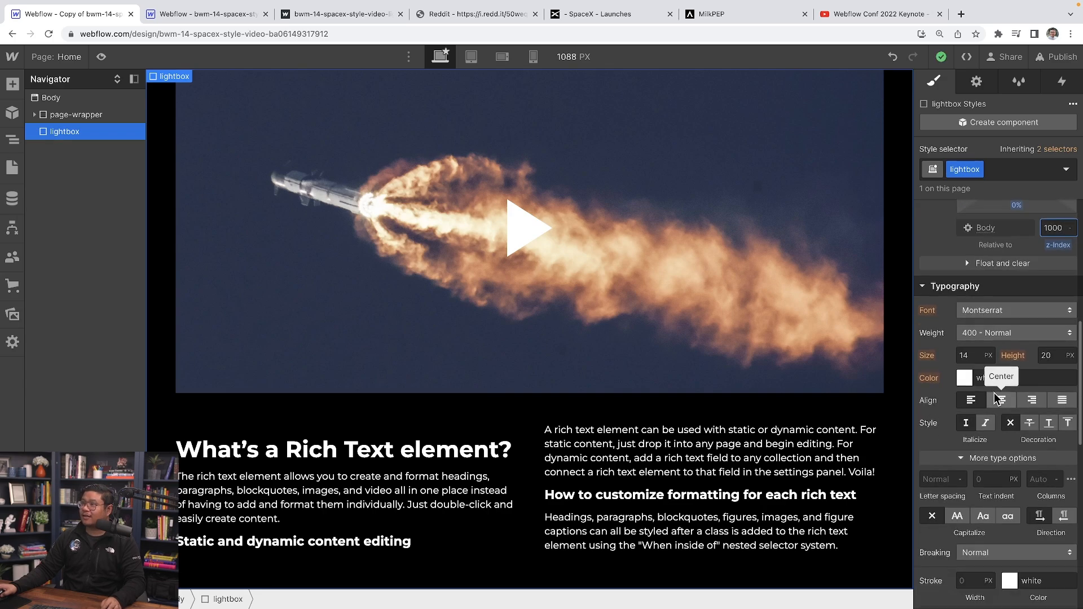
scroll(997, 396, "down", 1)
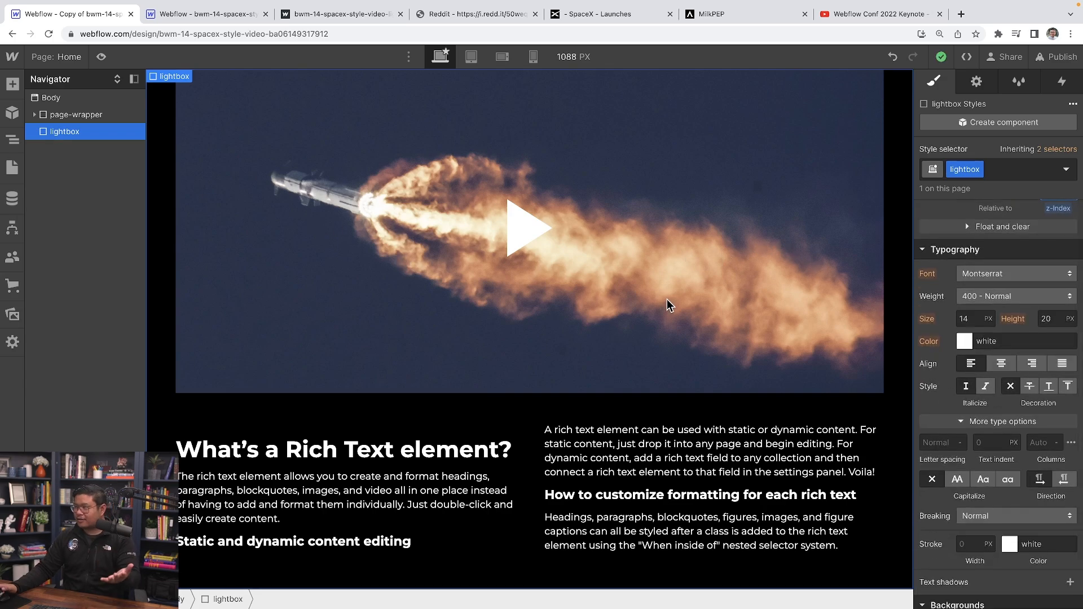
scroll(1010, 417, "down", 8)
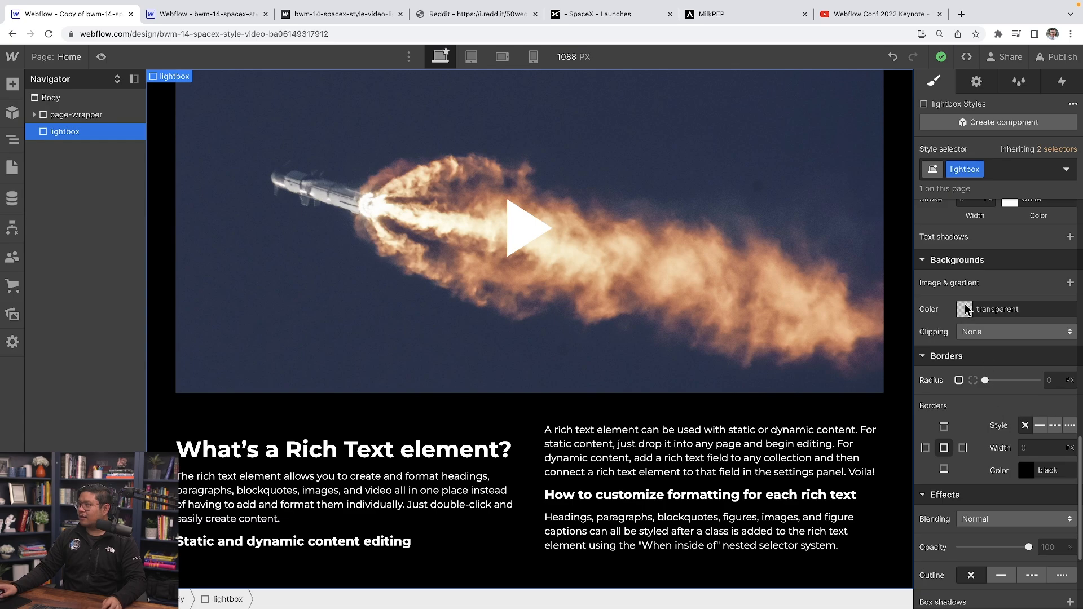
left_click(965, 309)
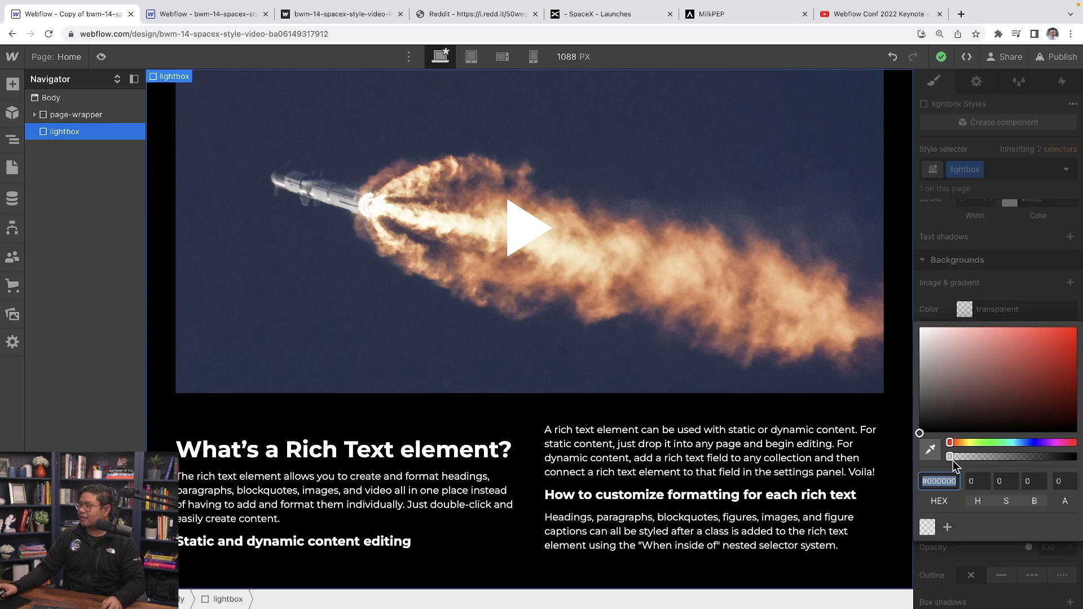
left_click_drag(953, 460, 1075, 459)
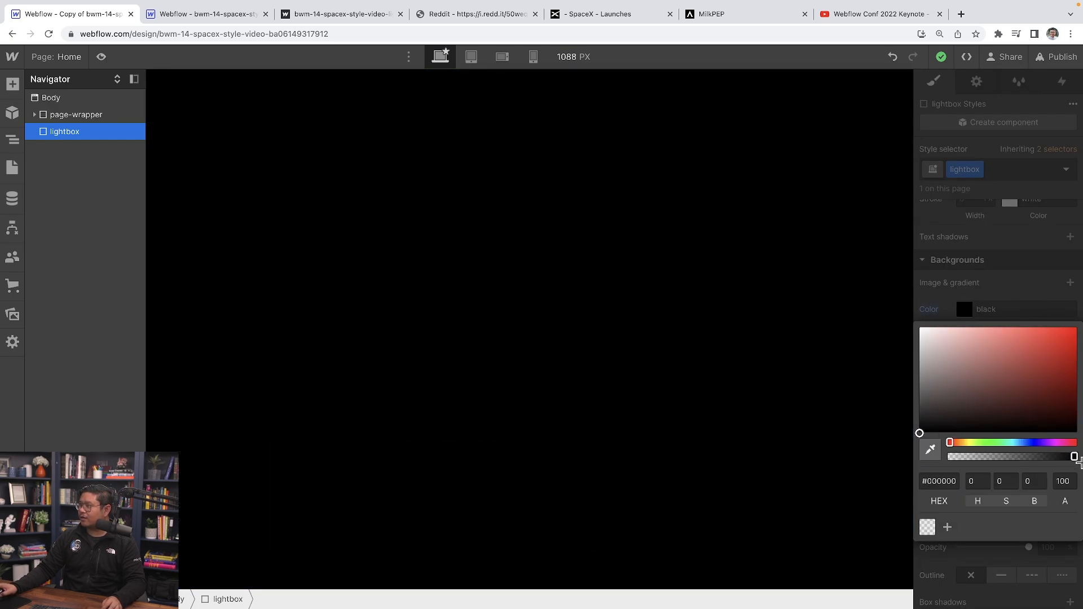
left_click(930, 281)
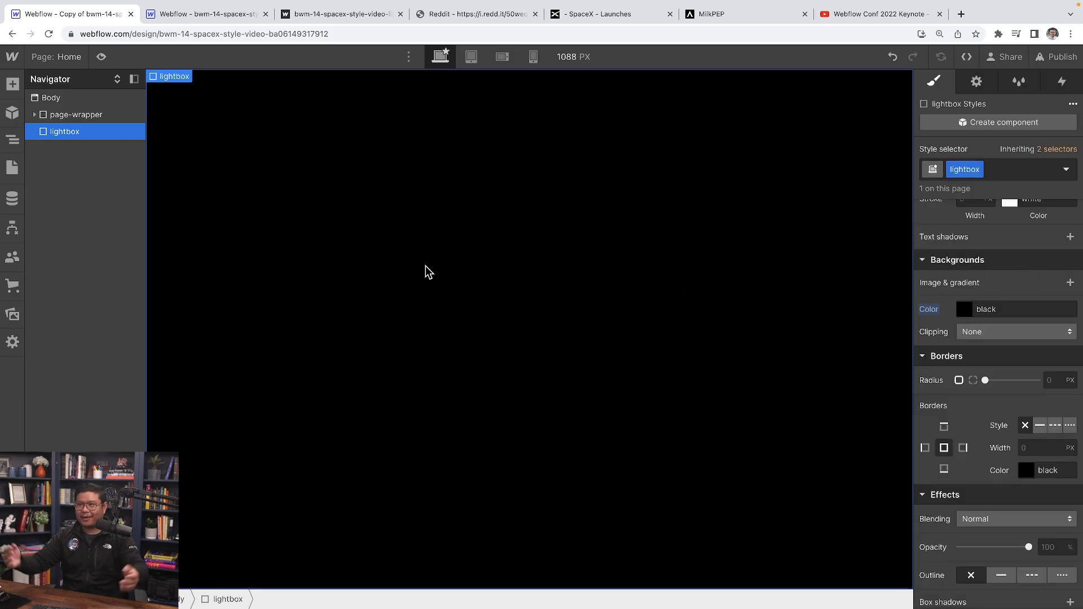
- Copy the yt-video block from the finished bwm-14-spacex-style-video-lightbox project and paste it inside the new page's lightbox
left_click(226, 21)
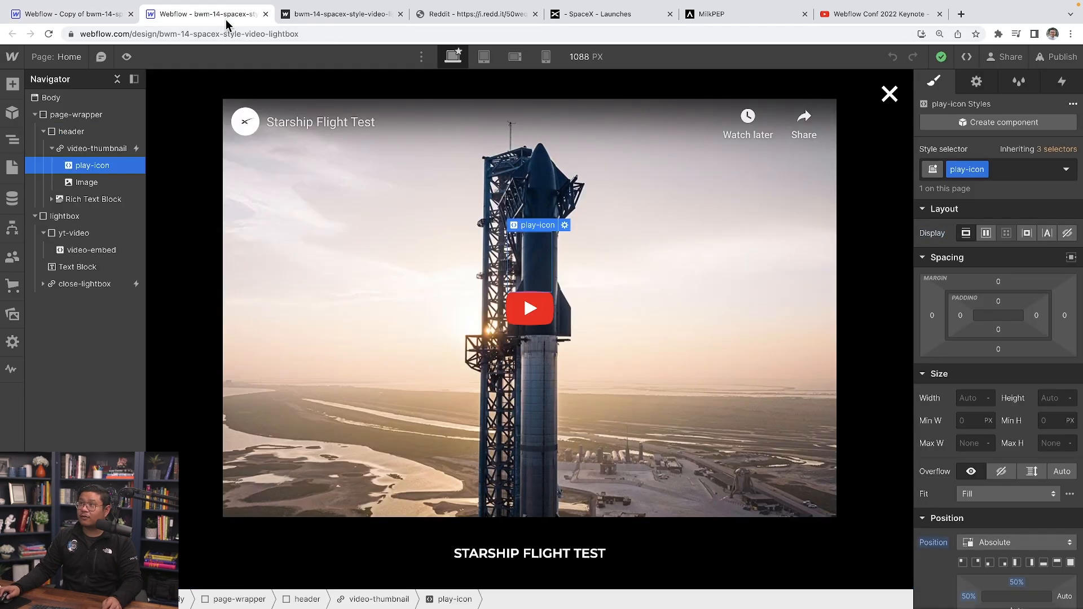
left_click(95, 251)
left_click(94, 236)
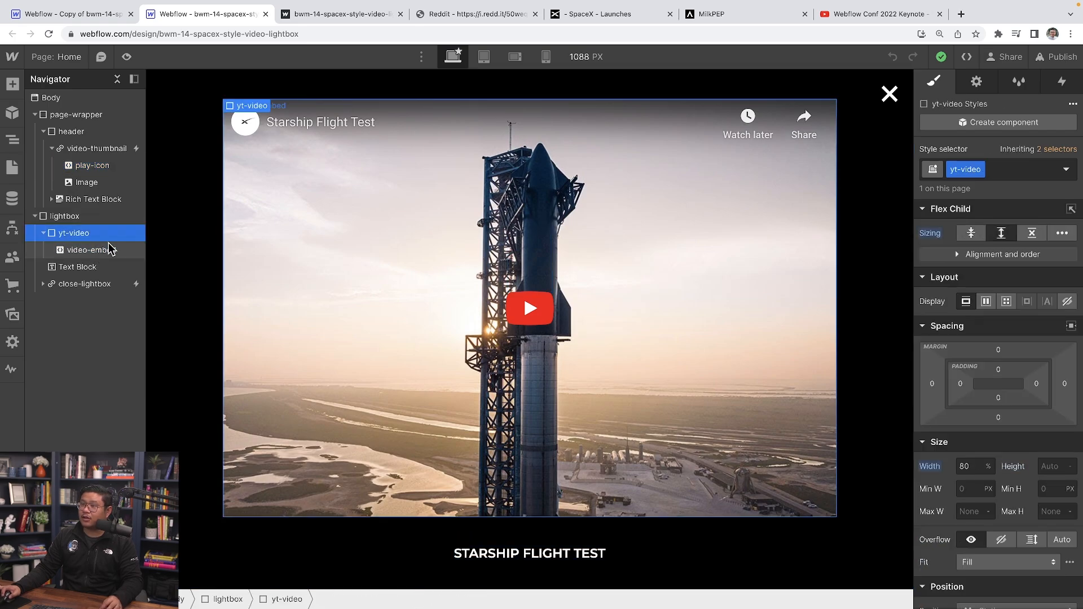
left_click(89, 18)
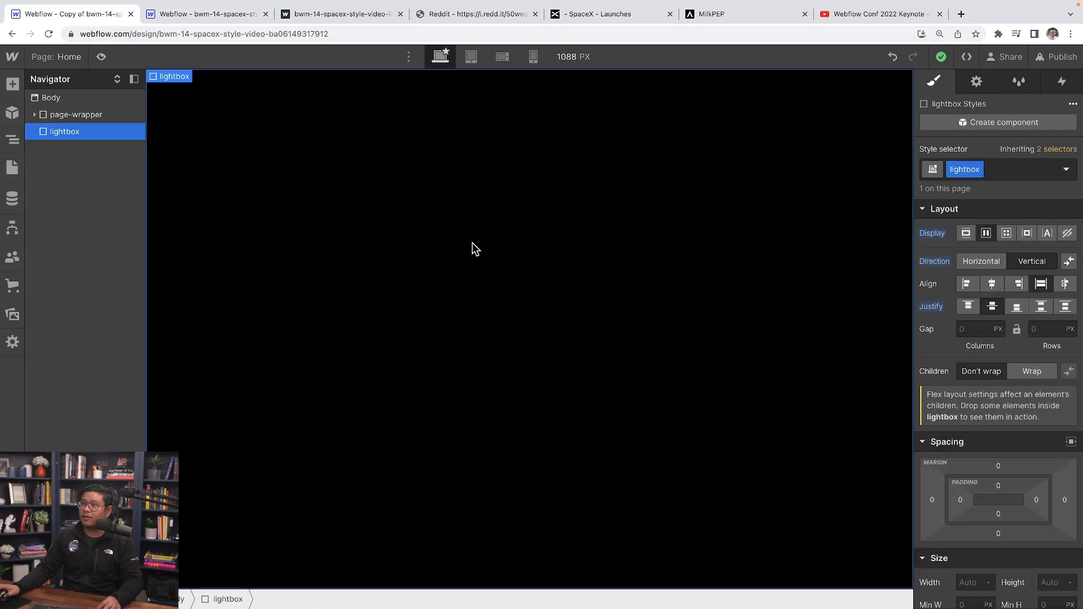
key("ctrl+v")
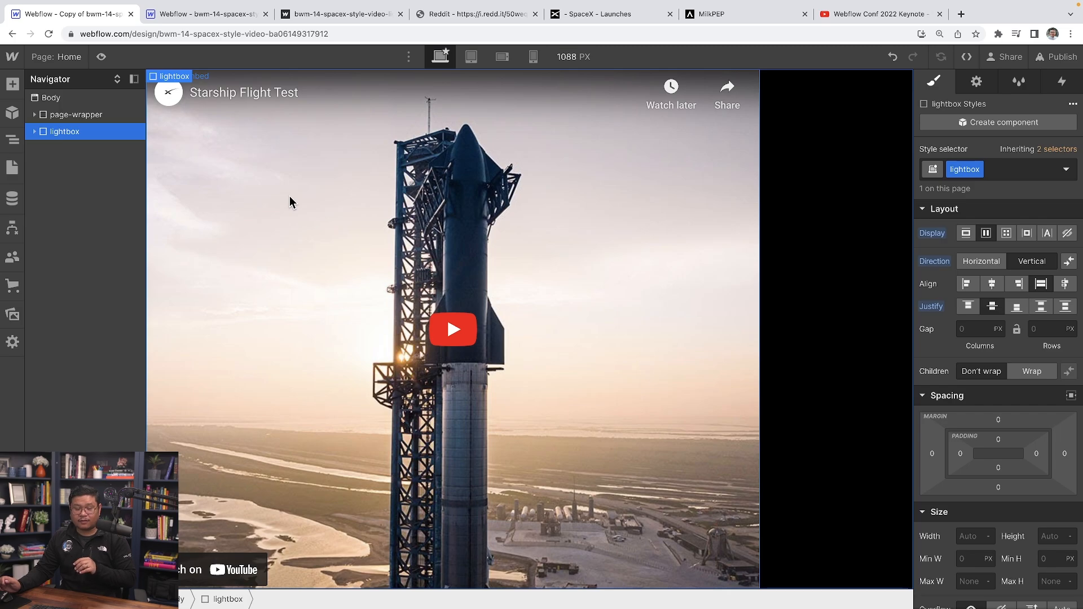
- Try centering the yt-video block inside the lightbox with its own flex child alignment
left_click(33, 131)
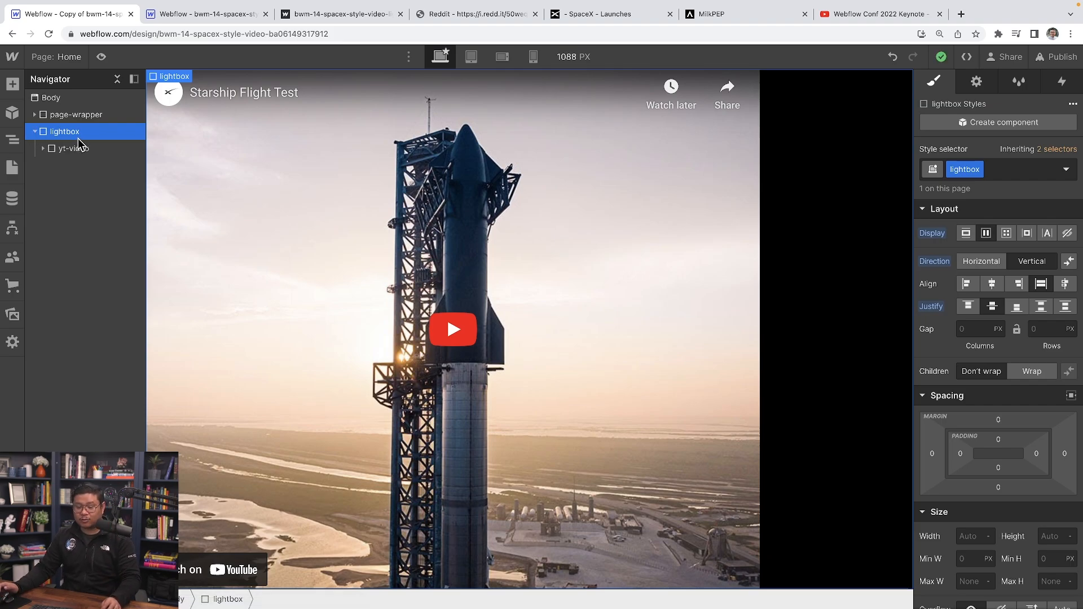
left_click(92, 151)
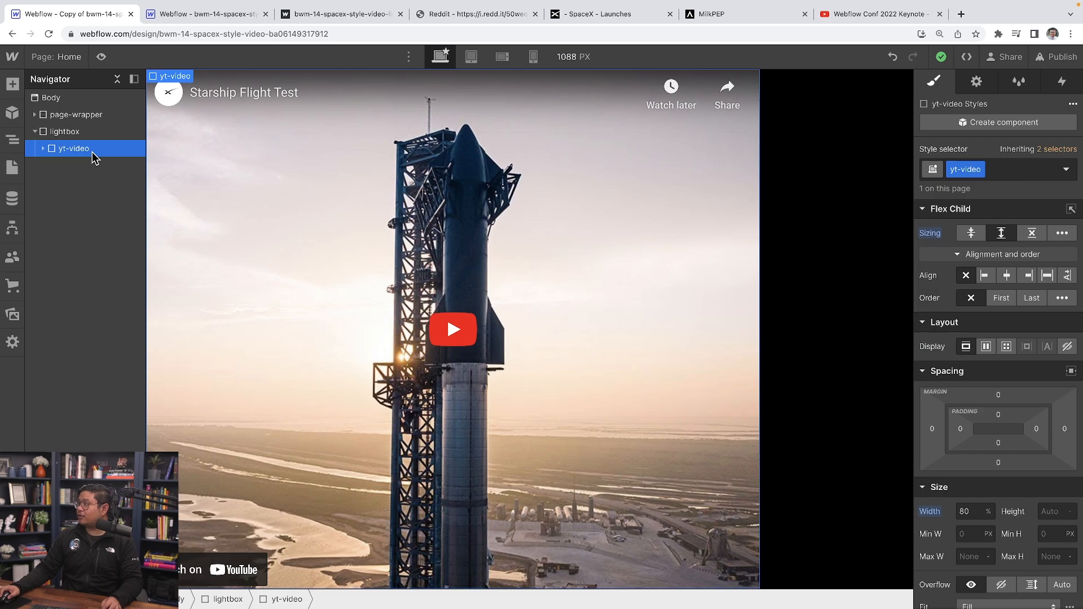
left_click(1008, 275)
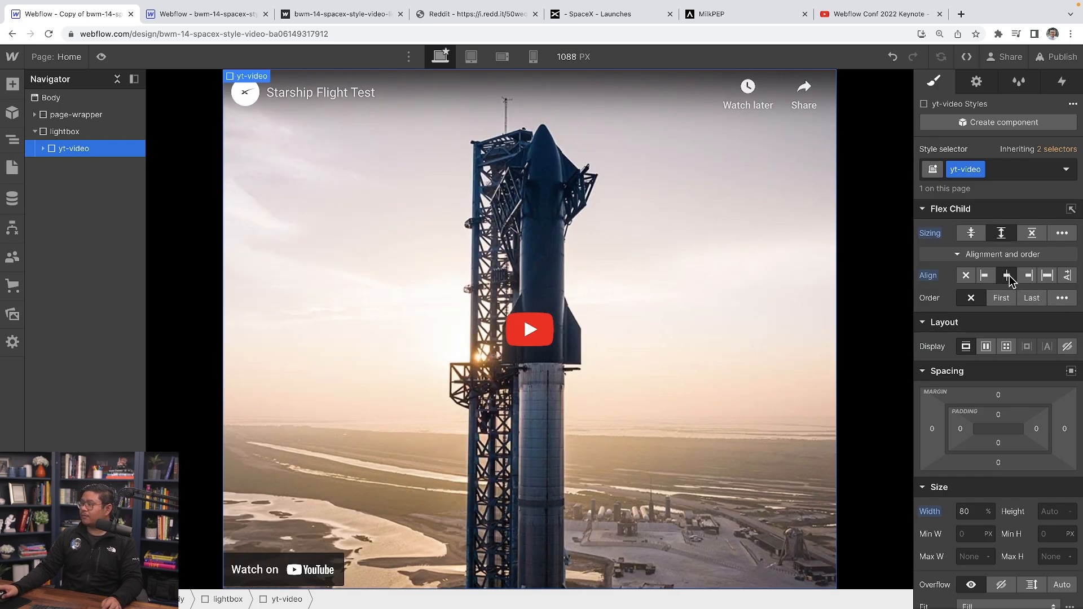
- Reset the yt-video block's individual flex child alignment
left_click(73, 132)
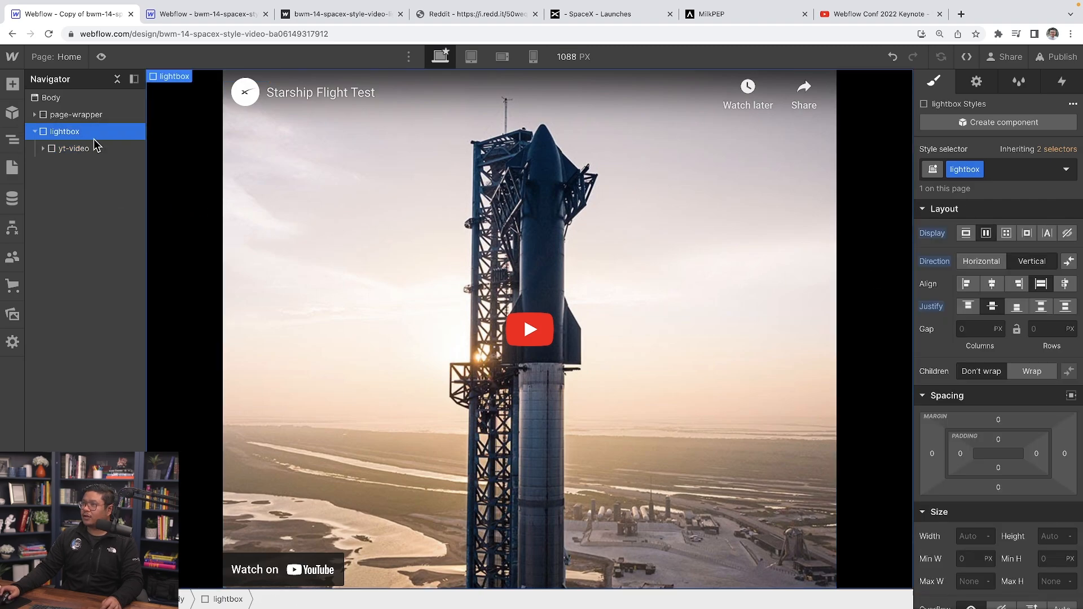
left_click(85, 149)
left_click(935, 277)
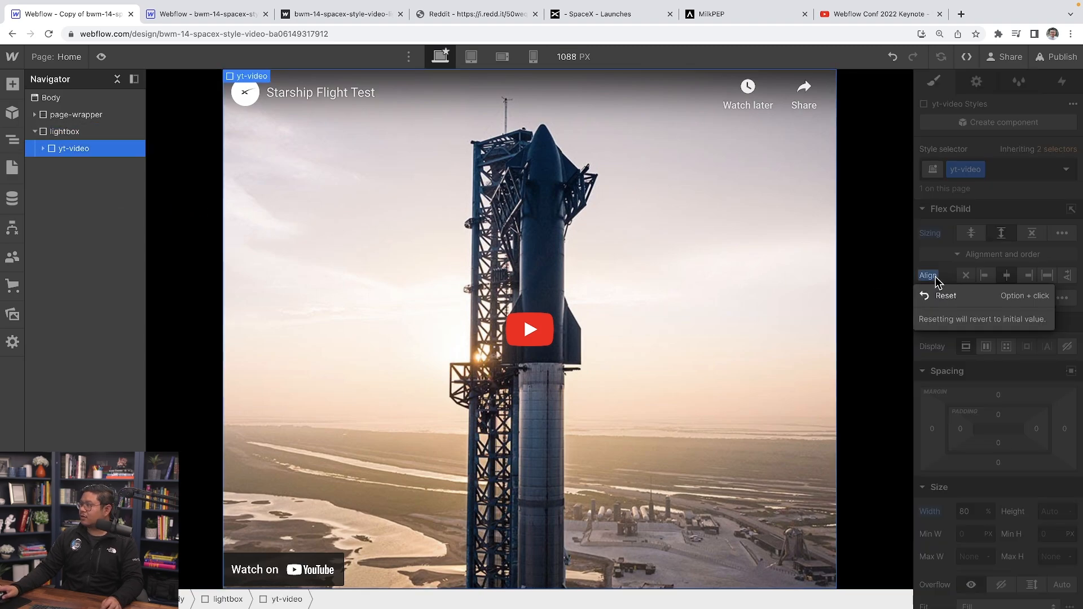
left_click(925, 299)
- Set the lightbox's flex alignment to Center so that its children are centered horizontally
left_click(62, 132)
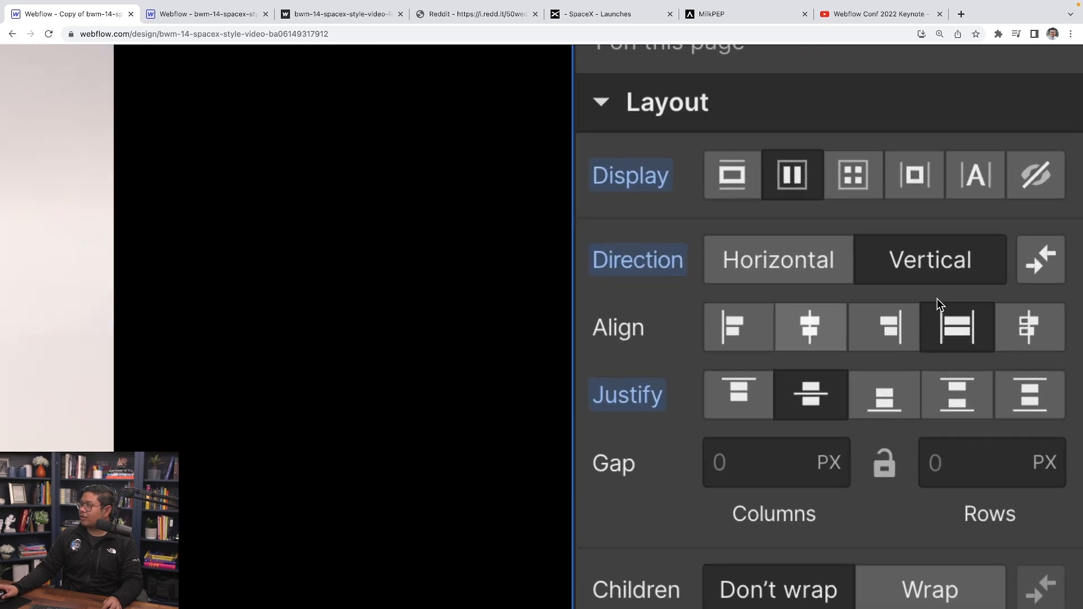
left_click(811, 334)
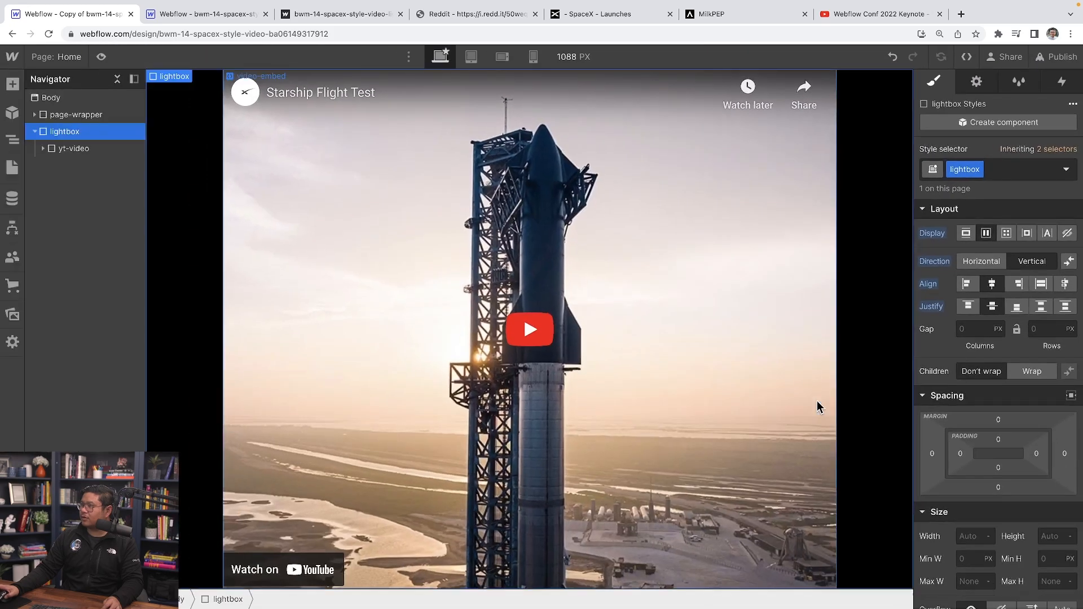
left_click(73, 148)
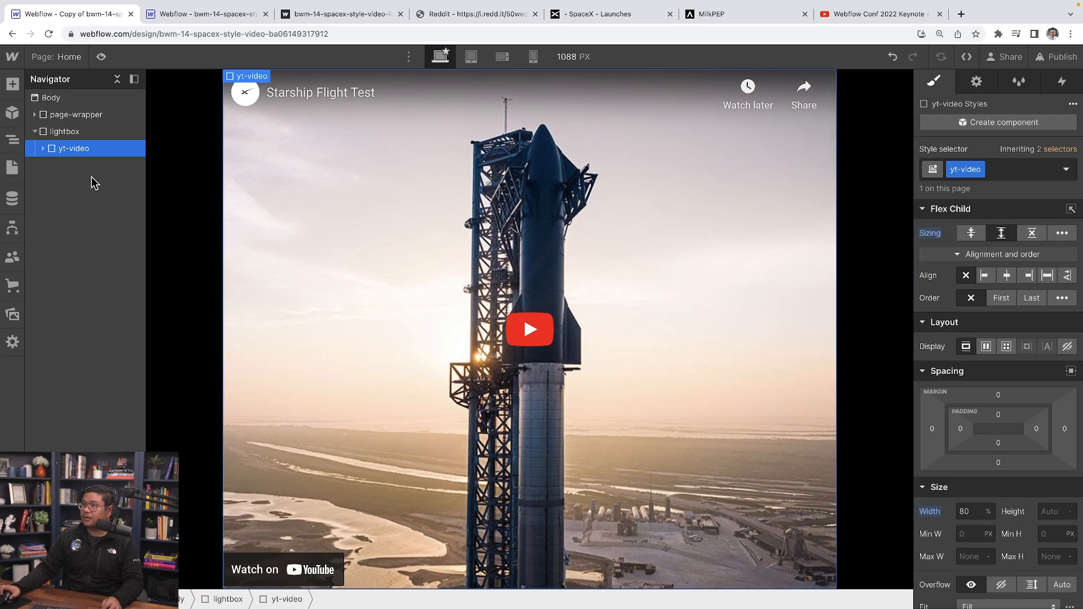
- Add a Text Block inside the lightbox, below the yt-video block
left_click(79, 138)
key("super+k")
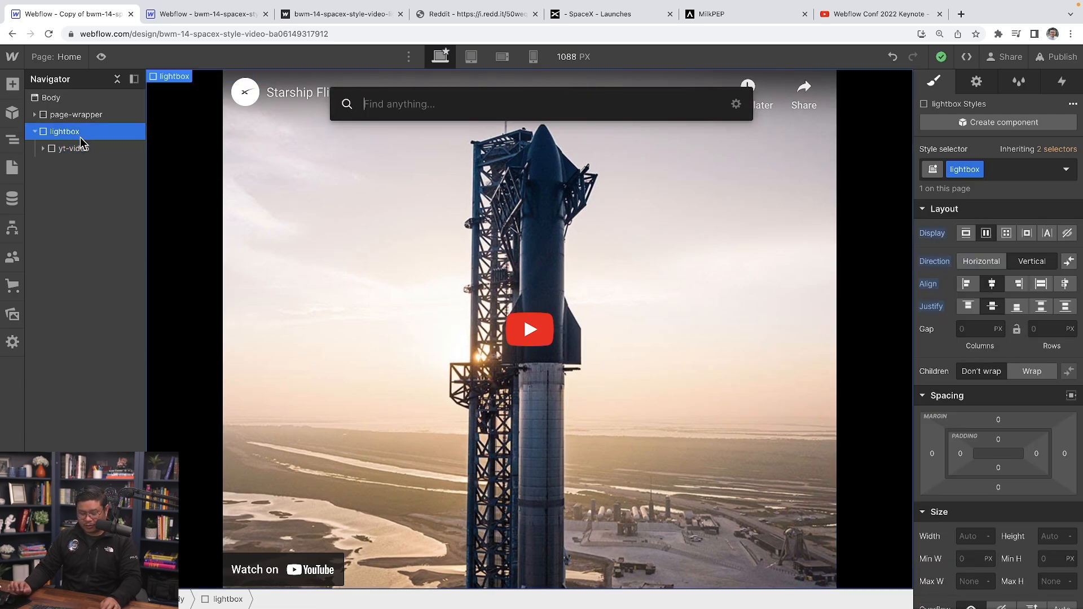
type("text")
key("Down")
key("Return")
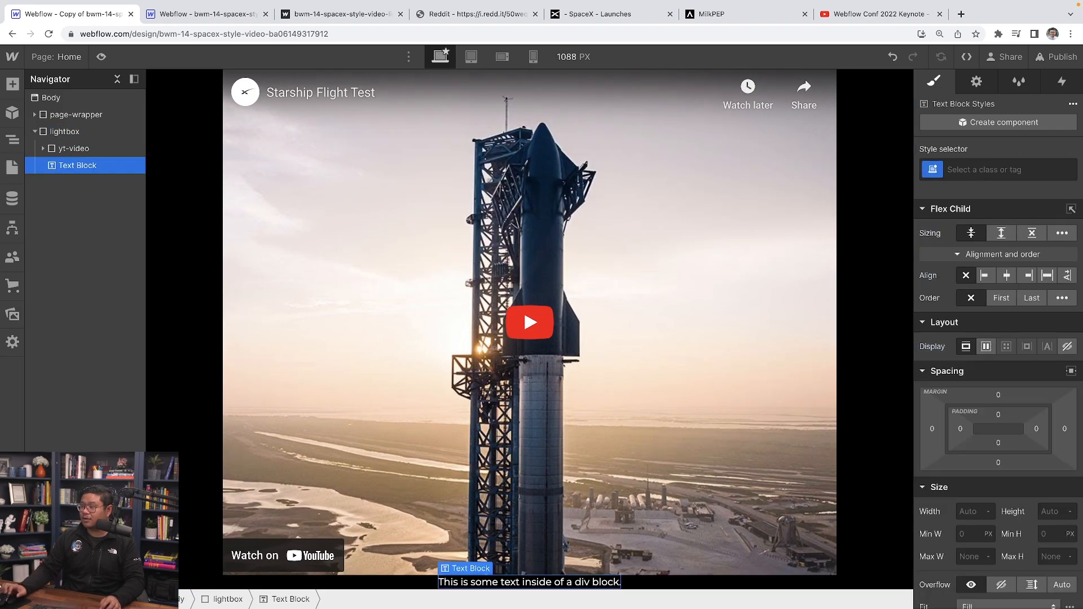
- Give the new text block the class video title
scroll(1044, 390, "down", 3)
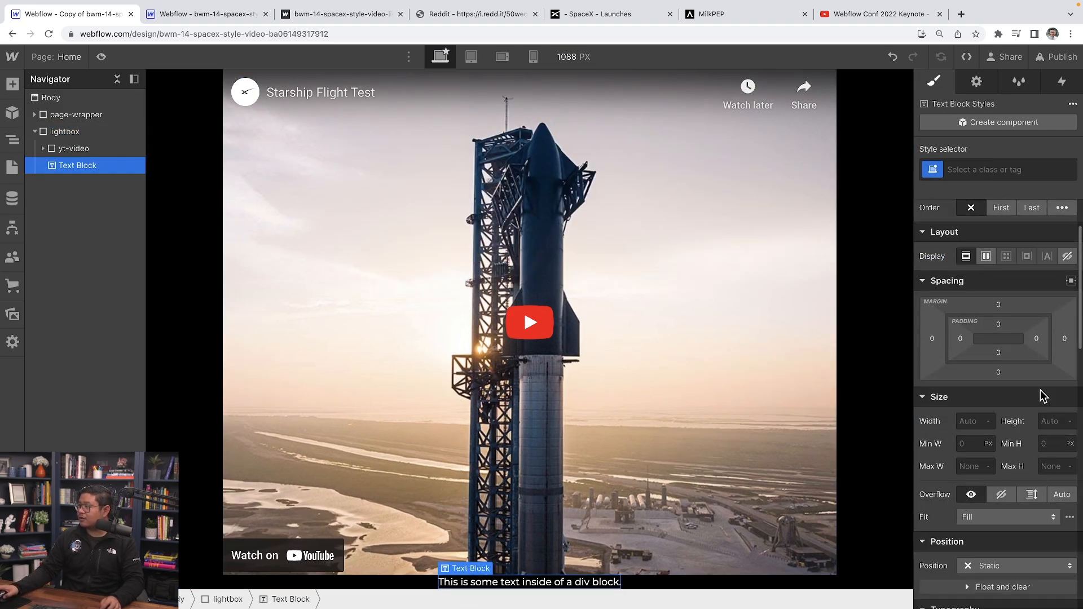
left_click(986, 168)
type("video title")
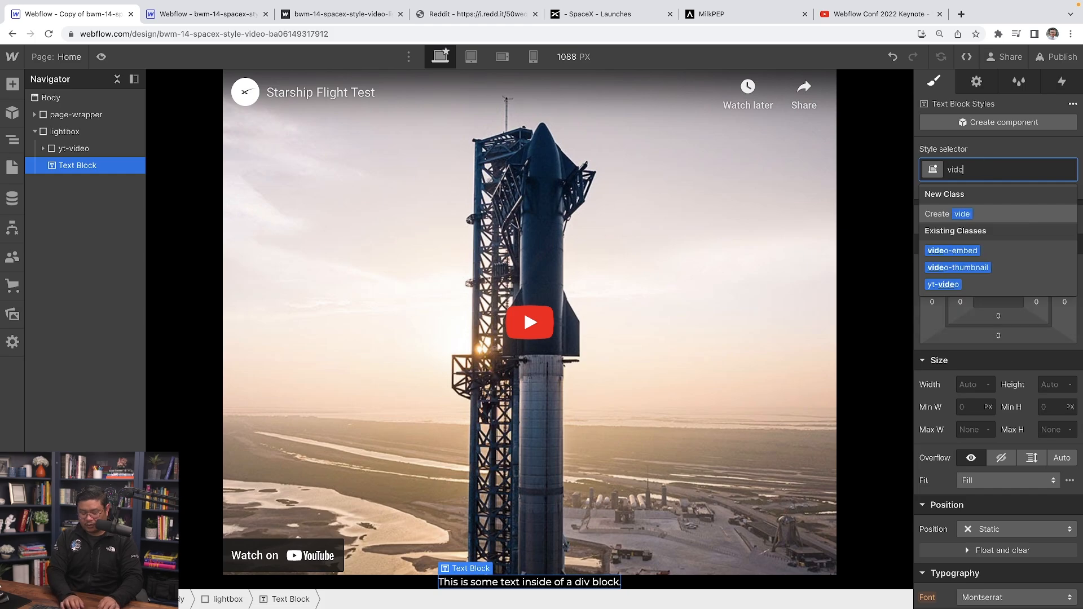
key("Return")
- Style the video title with weight 600 - Semi Bold, a 20 px font size and a line height of 1
scroll(1028, 507, "down", 3)
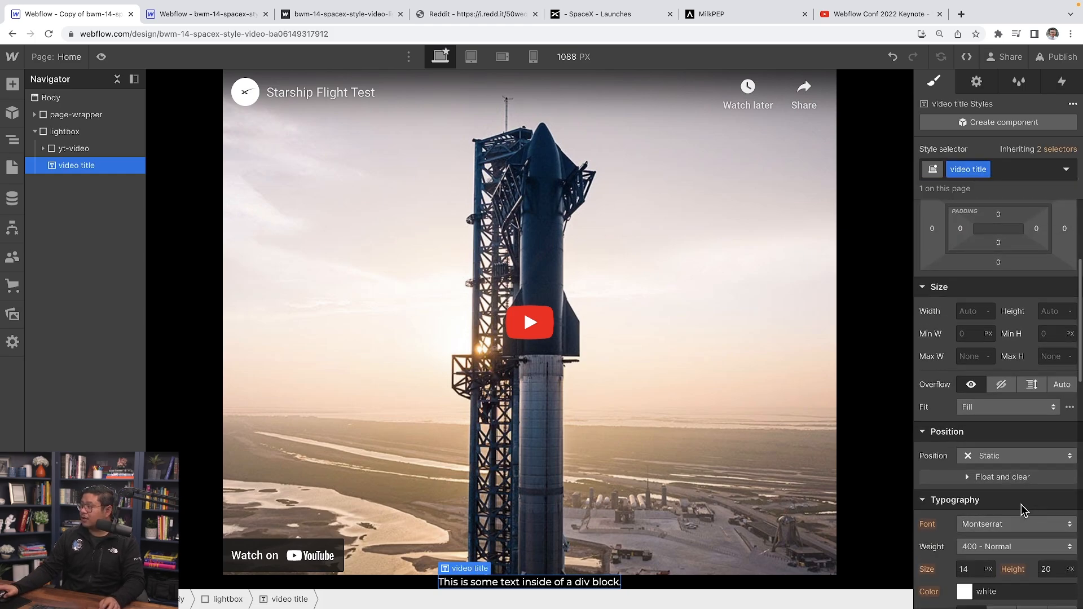
left_click(988, 458)
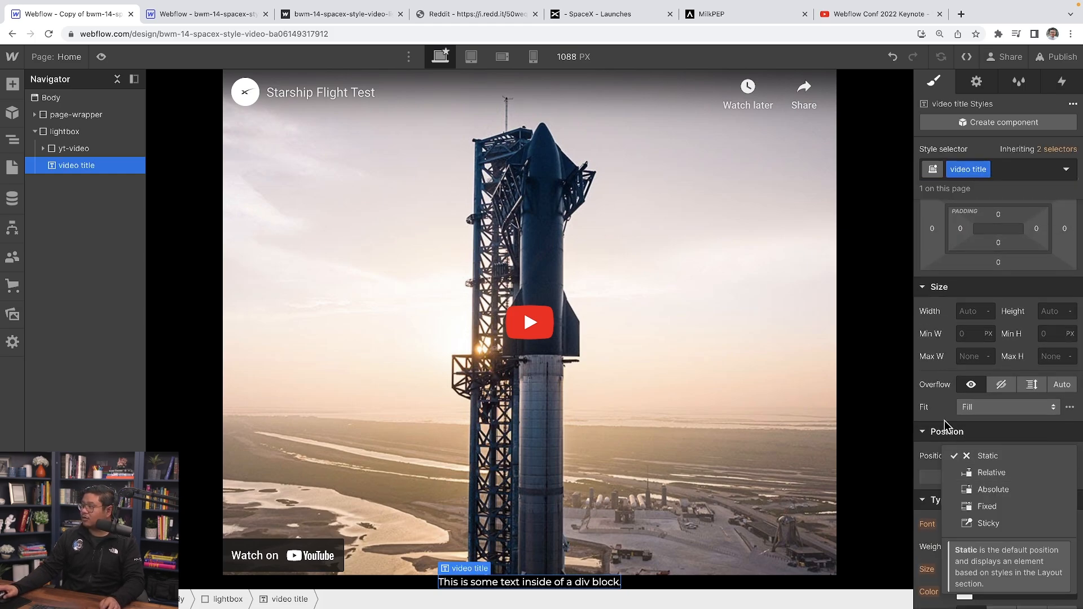
left_click(933, 422)
scroll(987, 527, "down", 1)
left_click(988, 489)
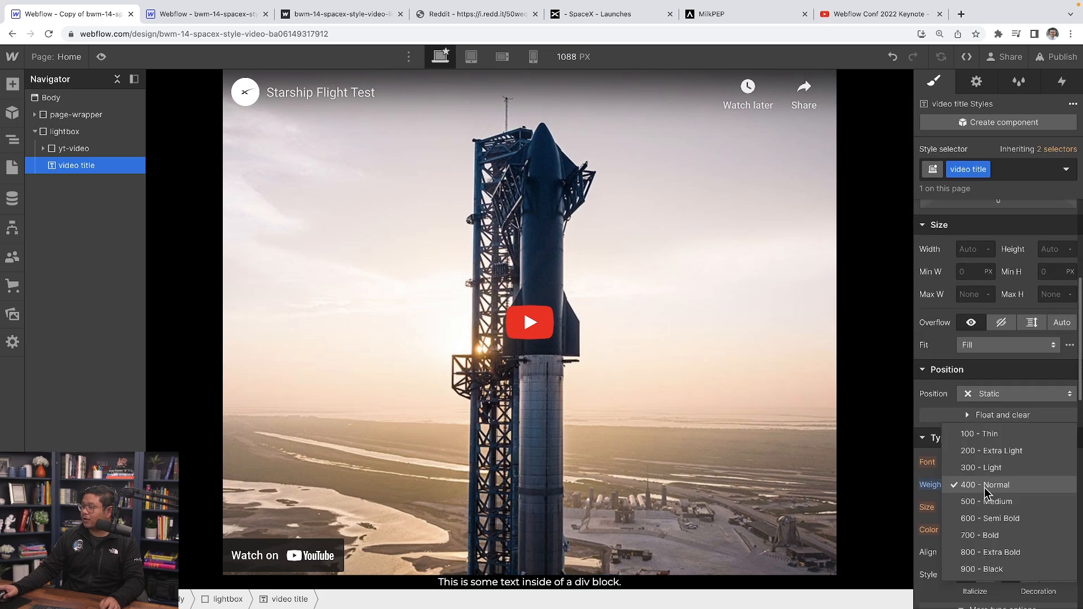
left_click(1000, 518)
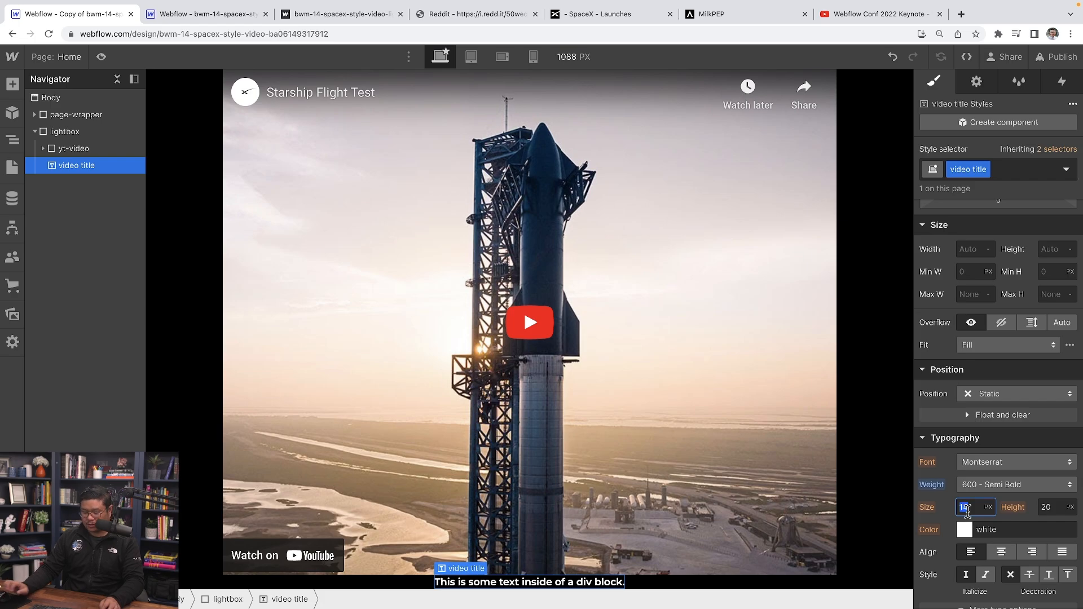
type("28")
key("Tab")
type("1")
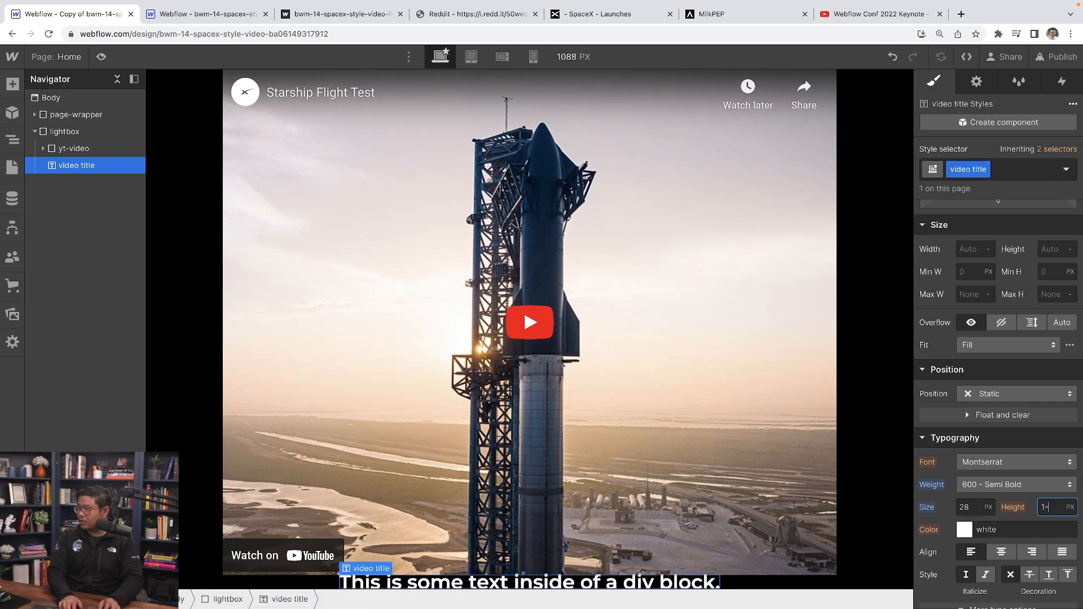
key("shift+Tab")
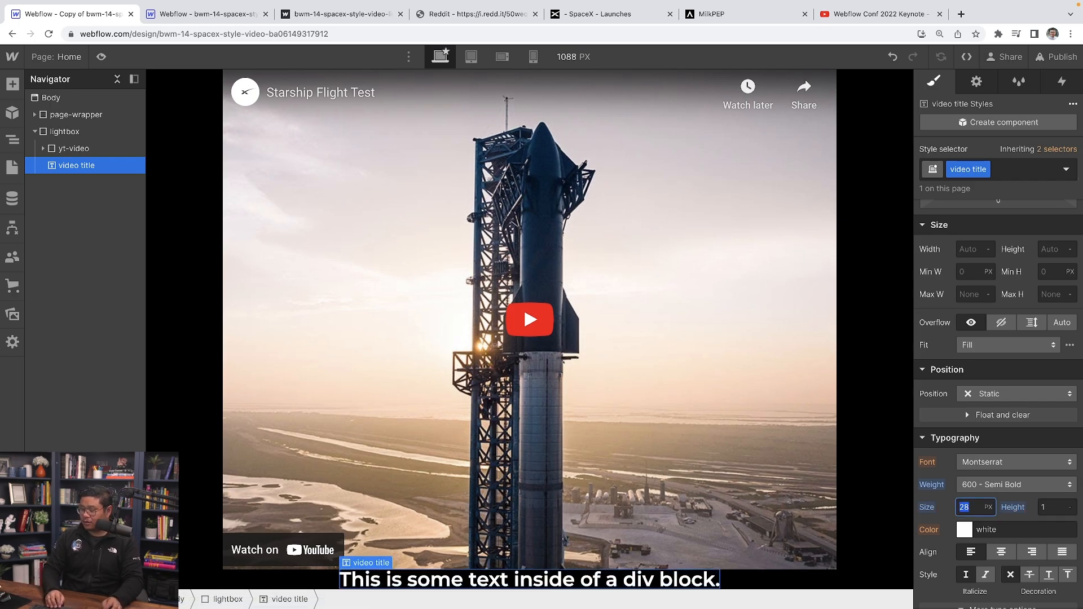
type("20")
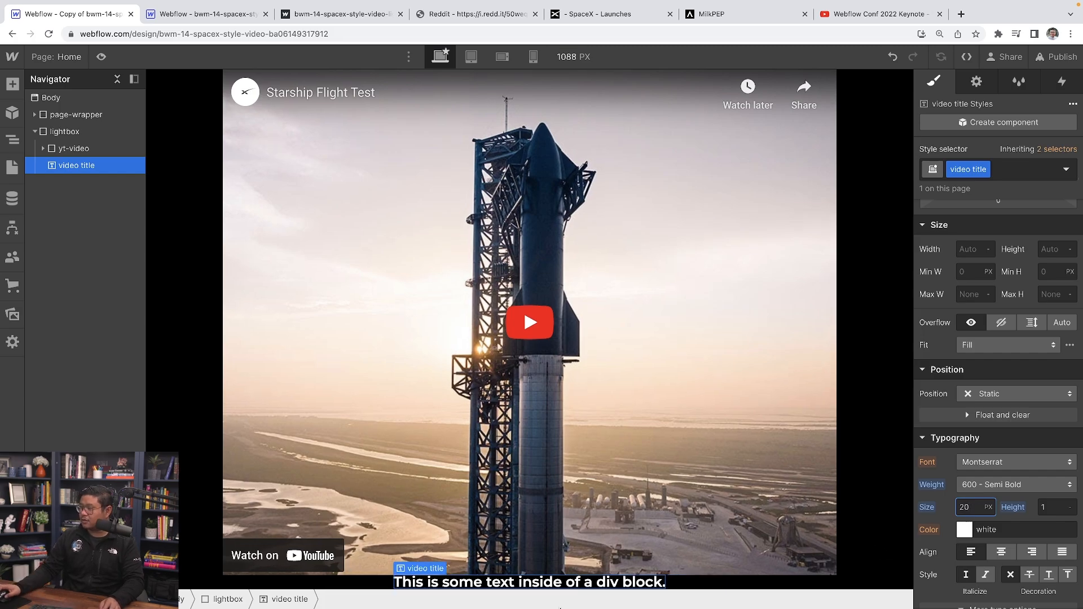
- Replace the video title's placeholder text with "Starship flight test"
double_click(513, 586)
type("St")
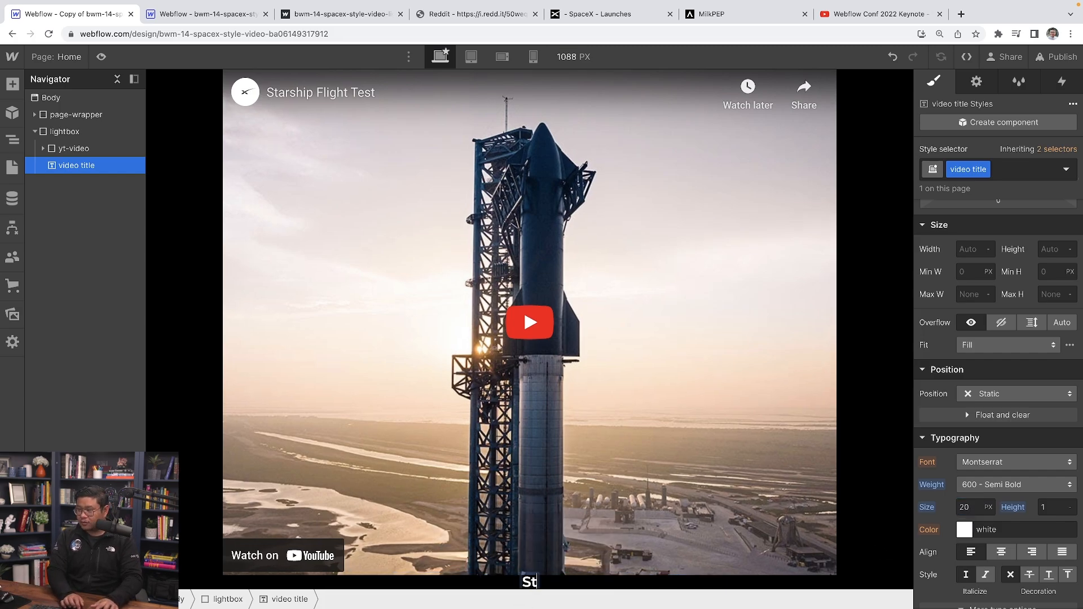
type("arshnip flight ")
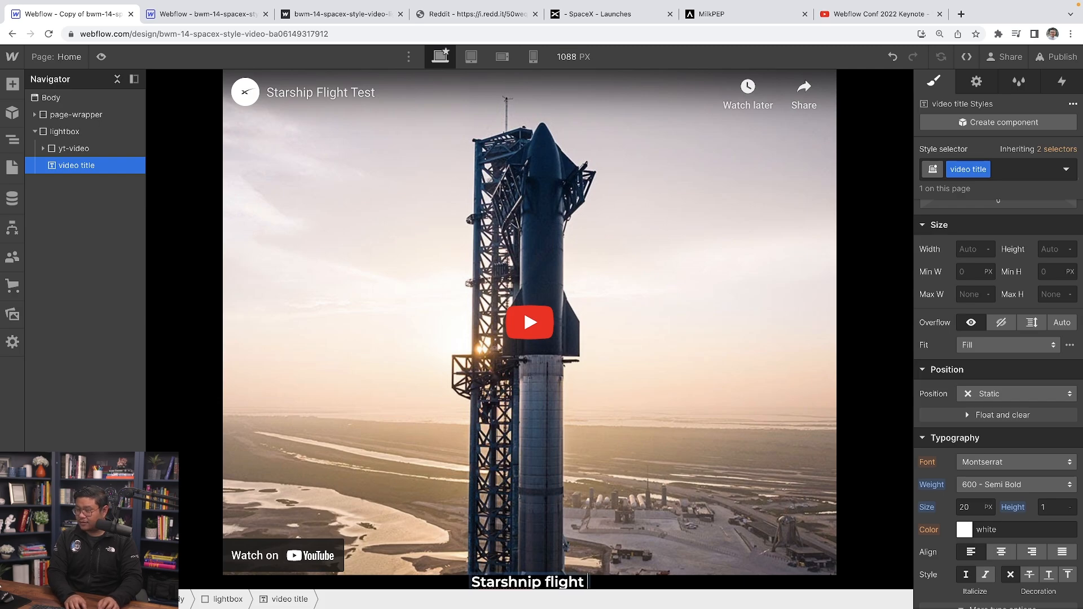
type("test")
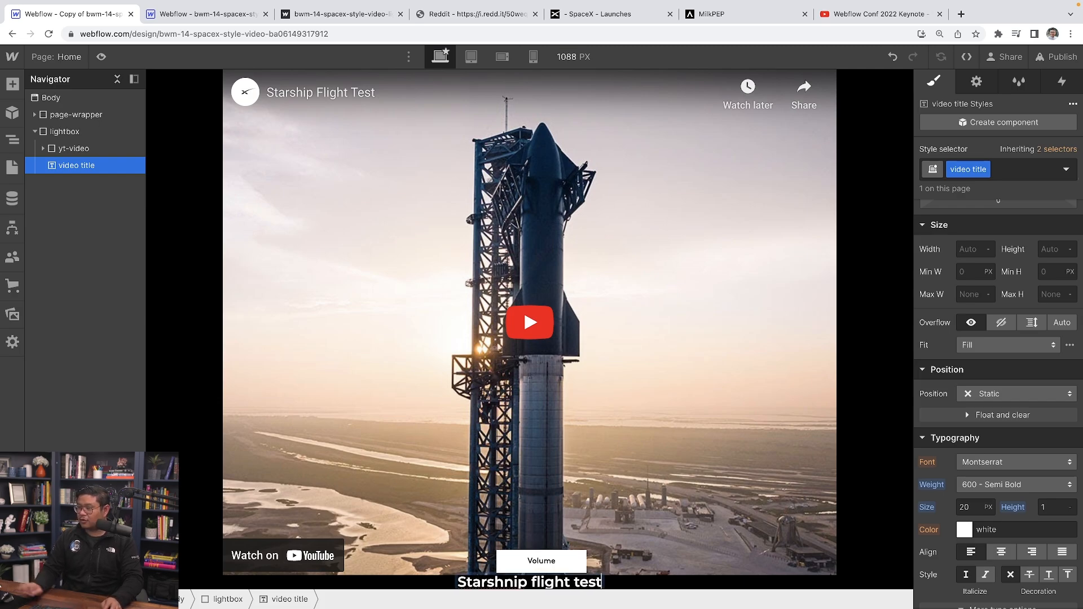
key("Delete")
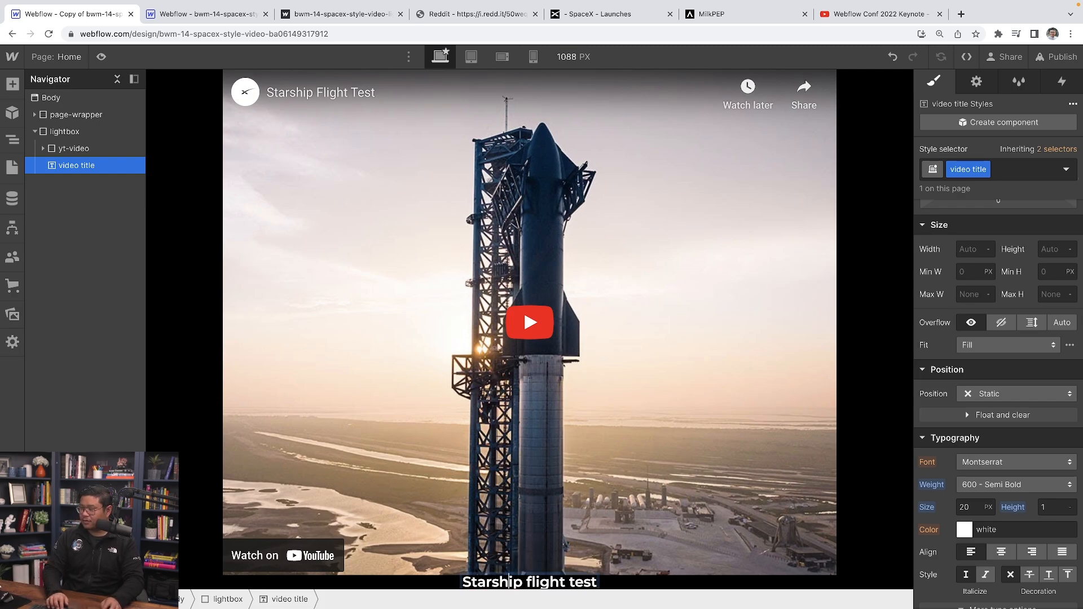
key("Escape")
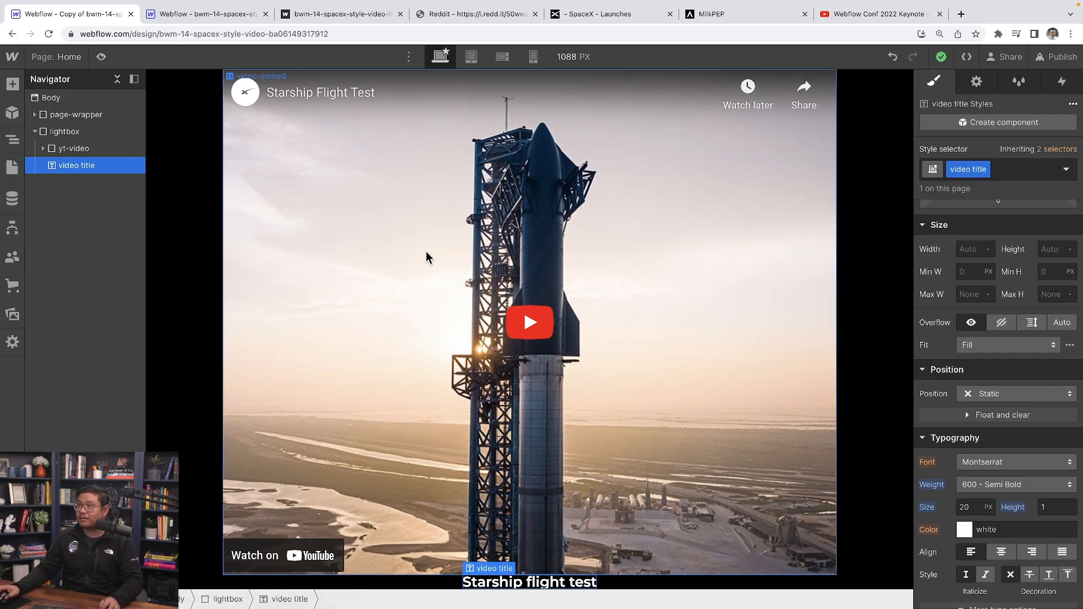
- Give the lightbox 42 px of top and bottom padding and a 42 px row gap between its children
left_click(102, 136)
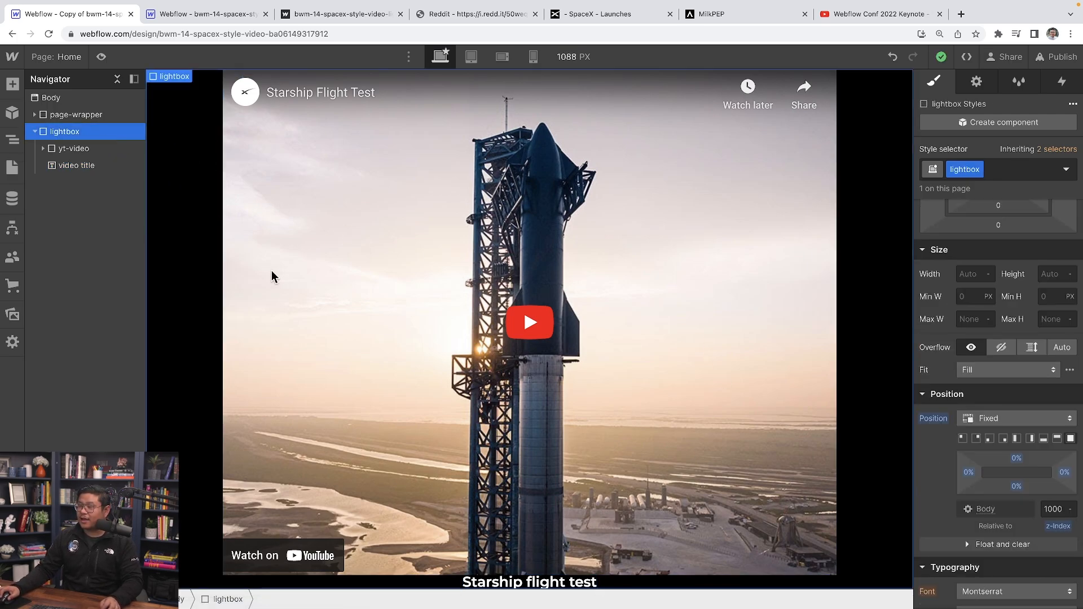
scroll(1017, 269, "up", 4)
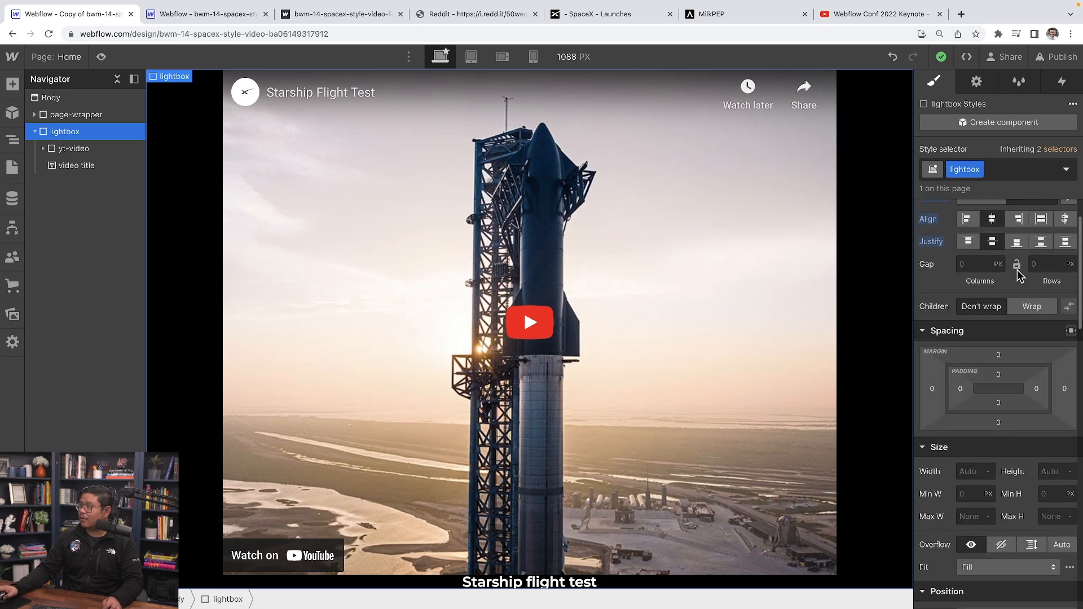
left_click_drag(1000, 372, 1009, 404)
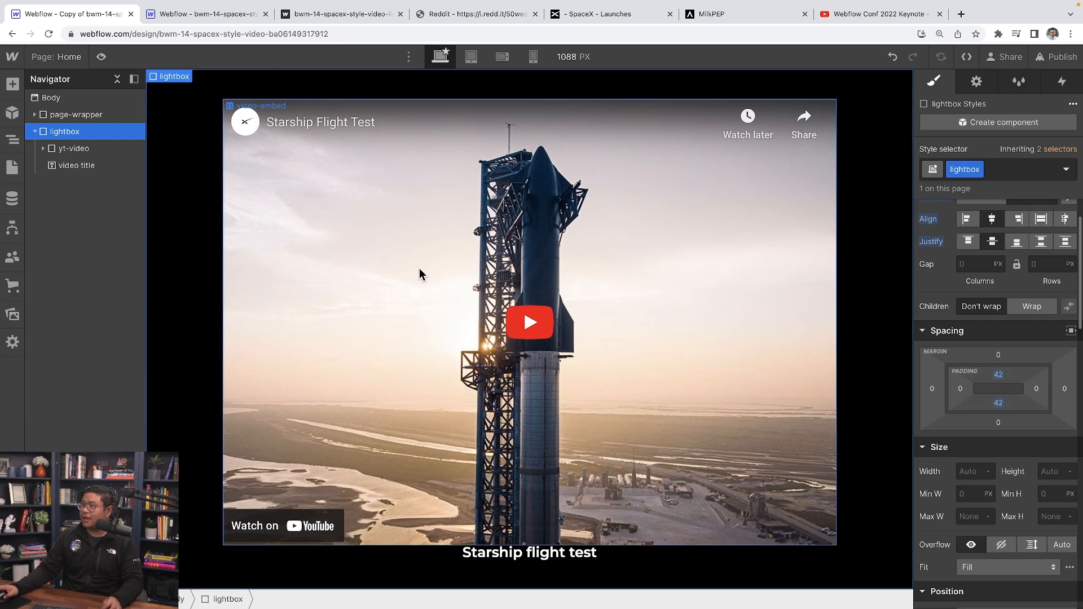
scroll(1022, 366, "up", 2)
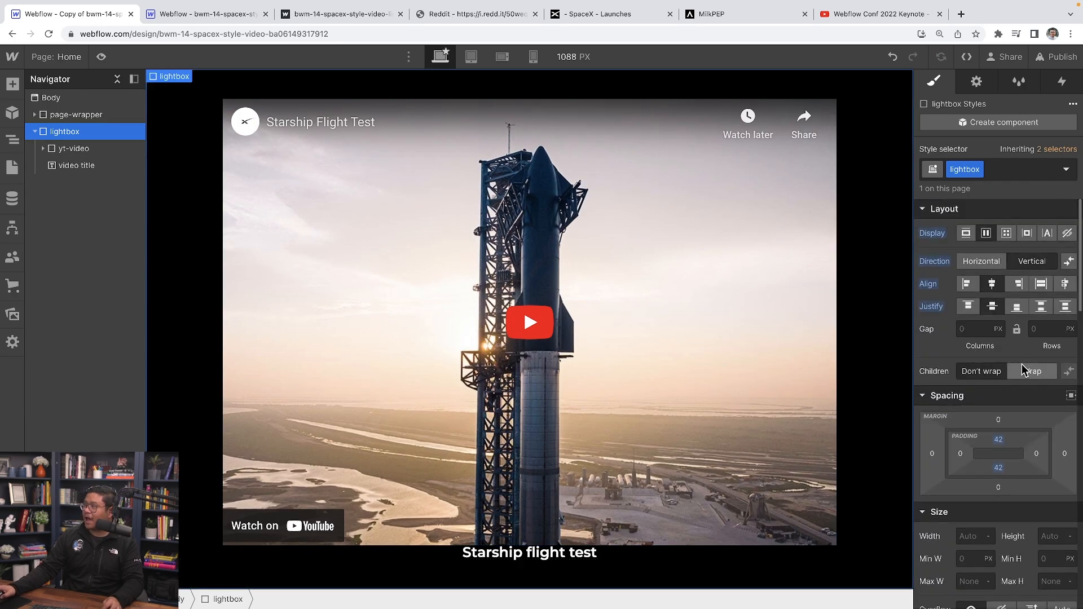
left_click(1044, 332)
type("42")
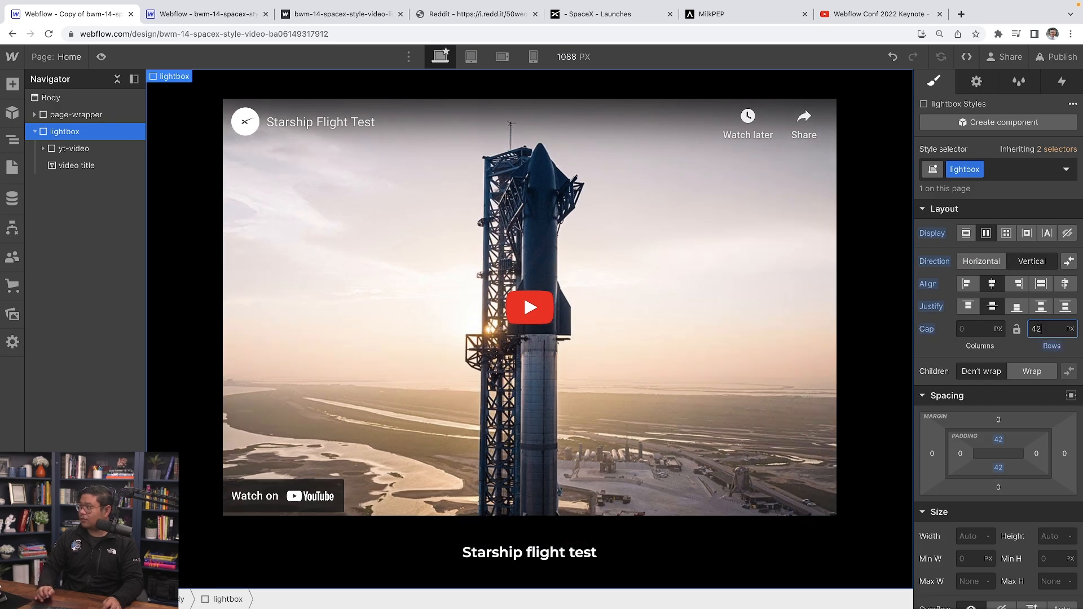
left_click(556, 316)
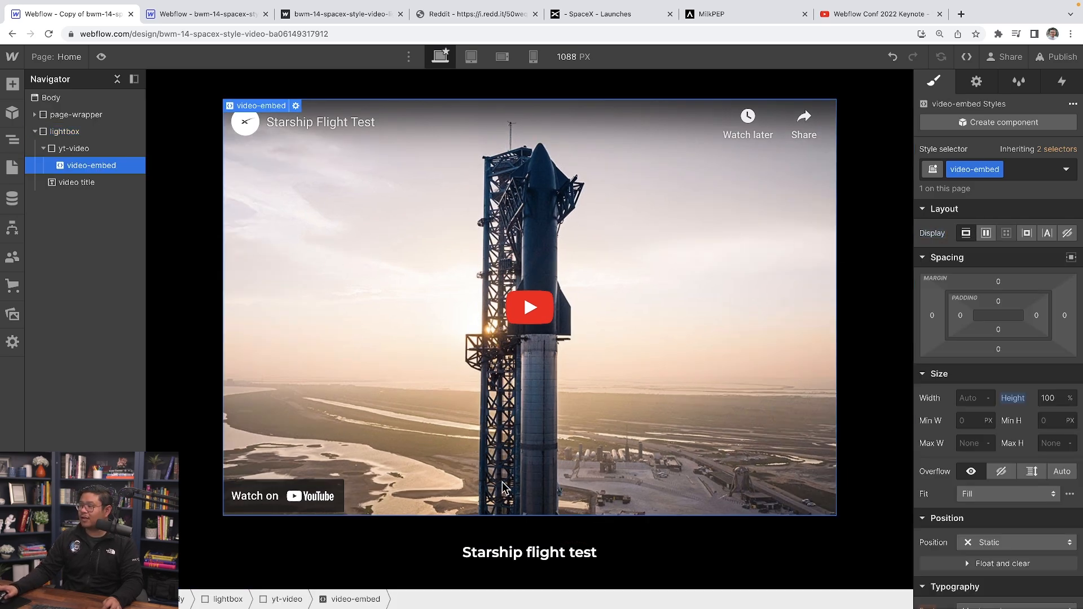
left_click(513, 554)
left_click(501, 476)
left_click(500, 551)
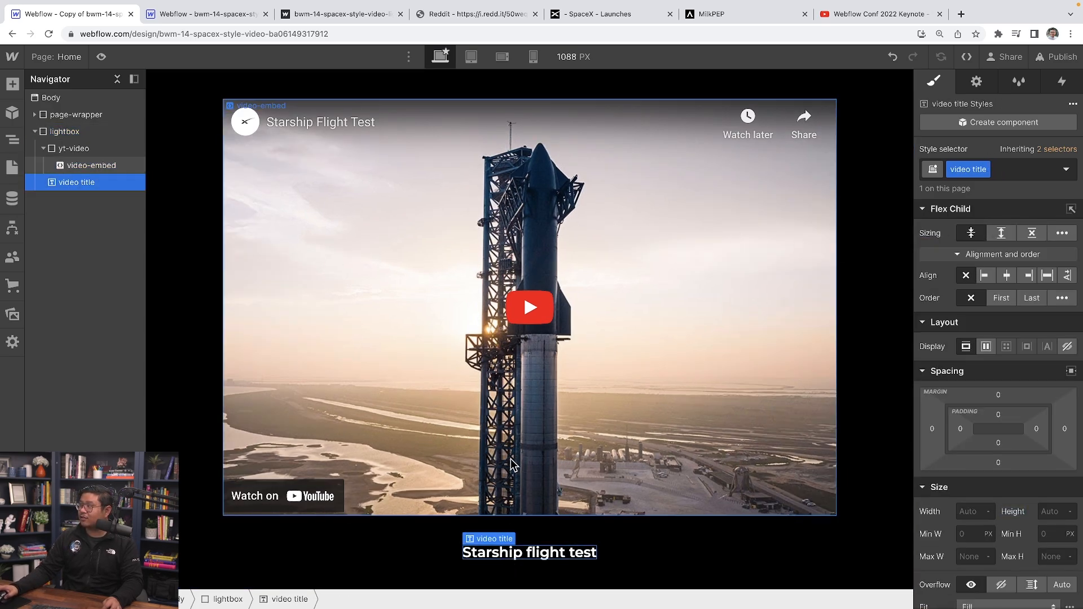
left_click(510, 459)
left_click(500, 548)
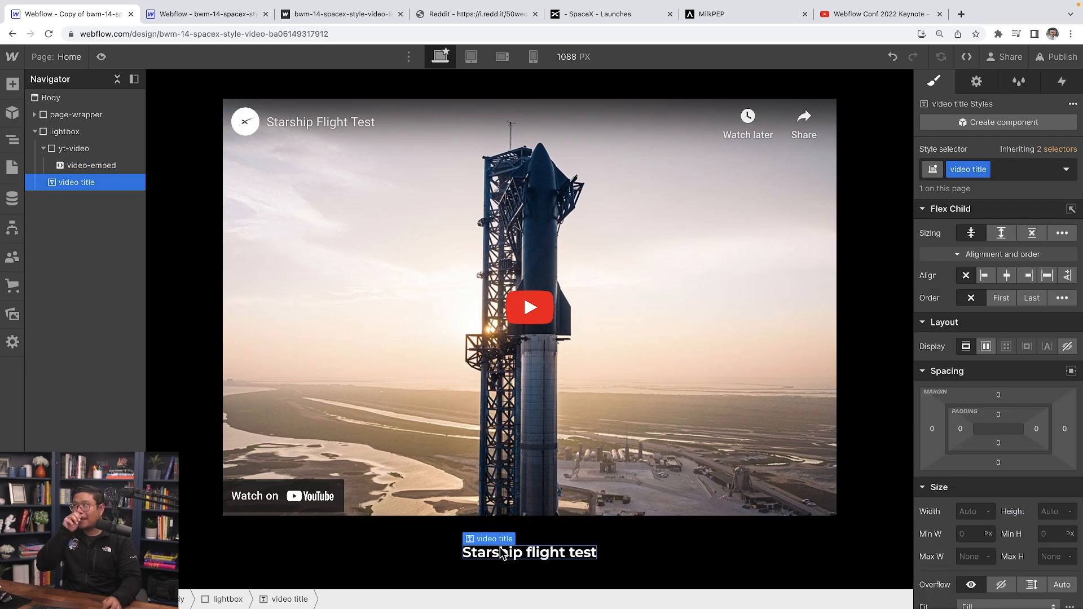
left_click(426, 334)
- Inspect the text block inside the close-lightbox link in the reference project, and return to the copy being built
left_click(209, 118)
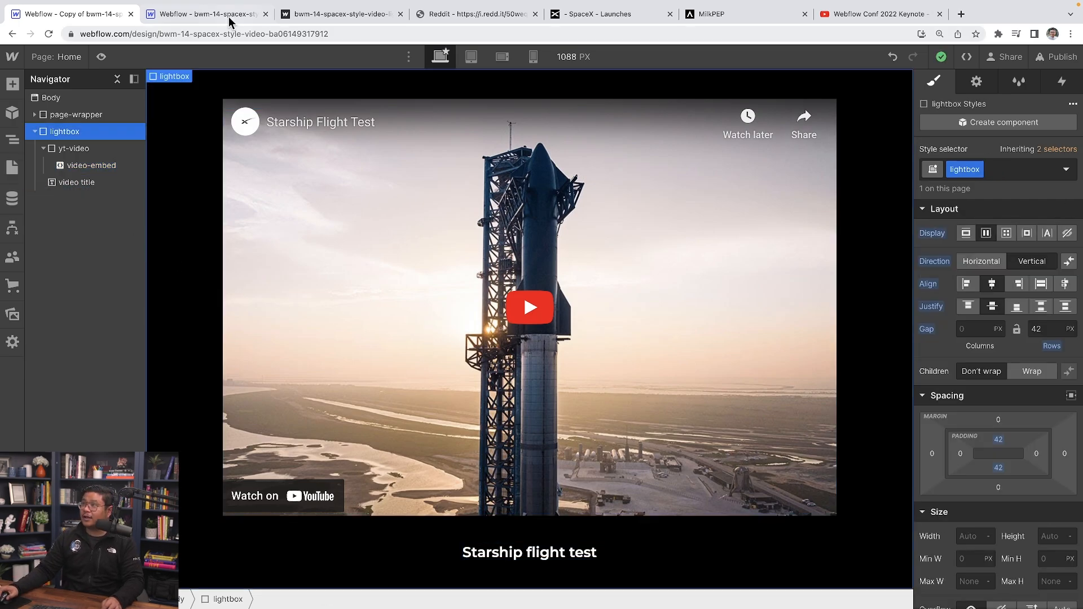
left_click(228, 19)
left_click(889, 95)
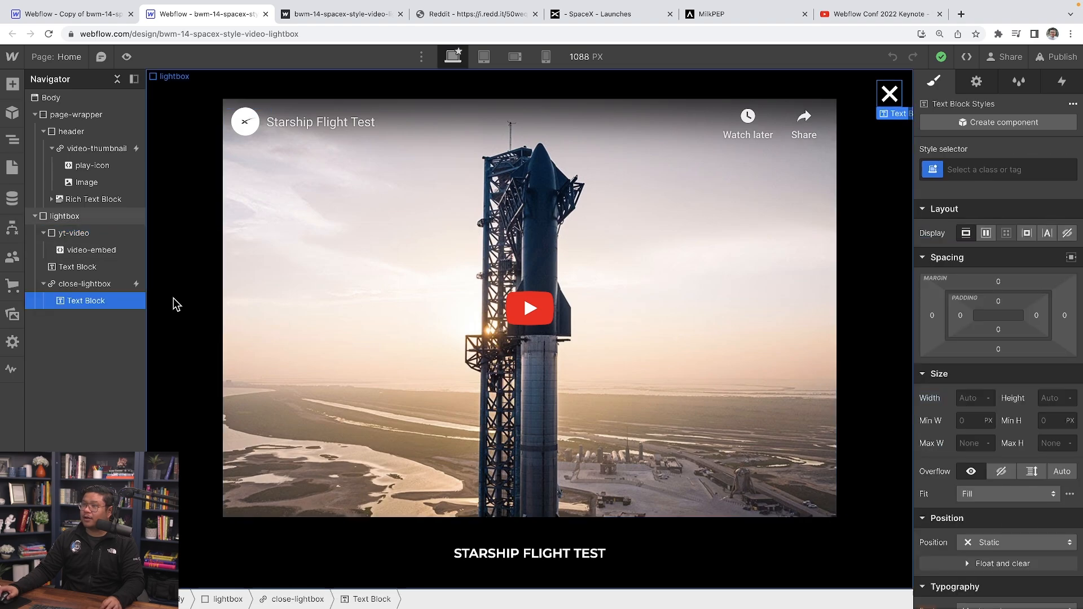
left_click(98, 17)
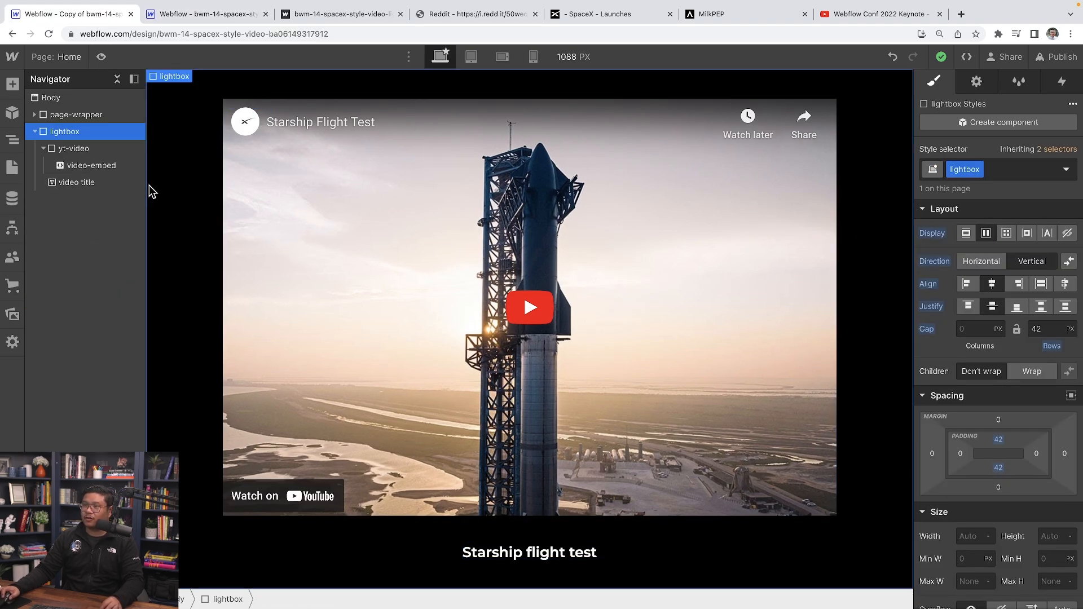
- Add a Link Block inside the lightbox, give it the class close-video and dismiss its link settings
key("super+e")
type("link")
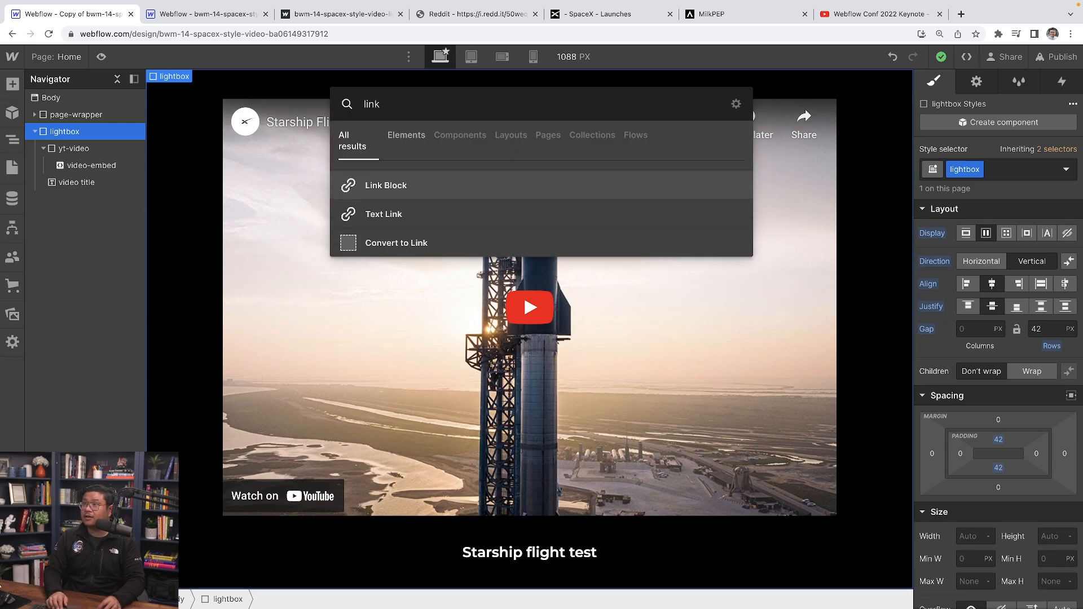
key("Return")
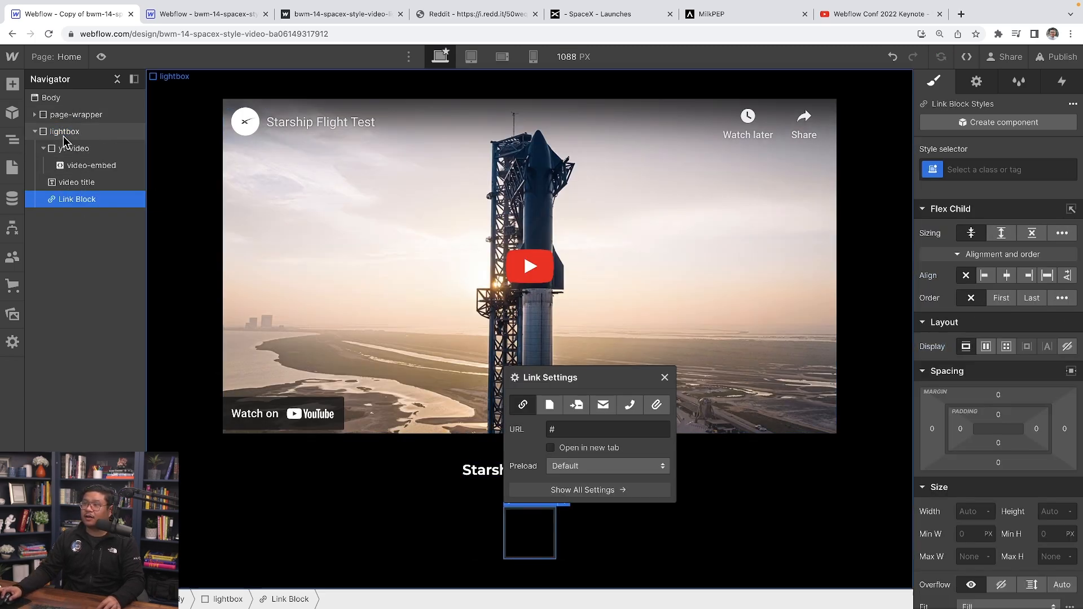
left_click(981, 171)
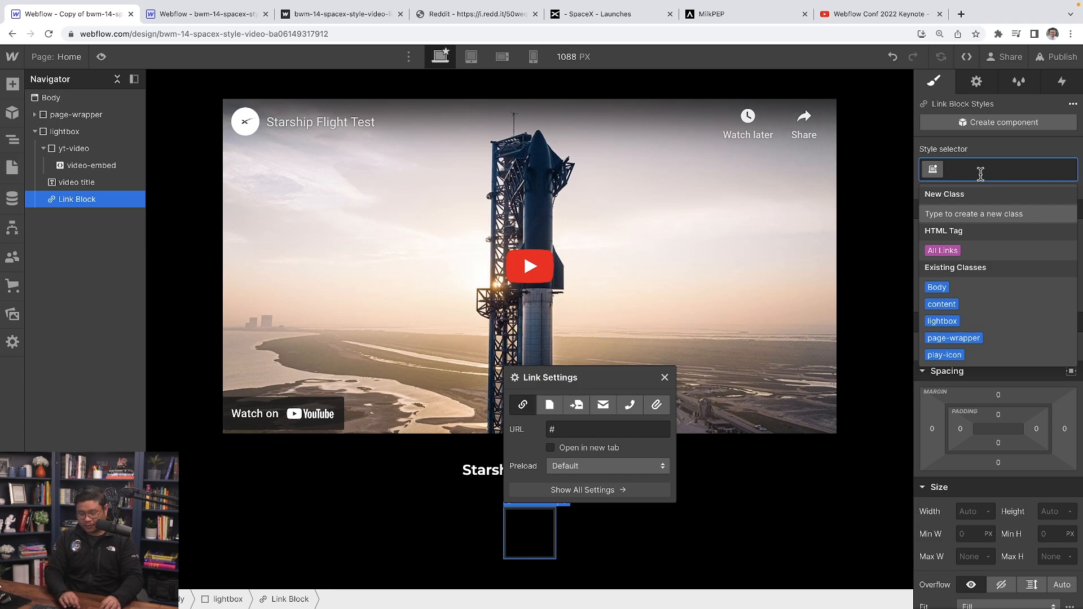
type("close-video")
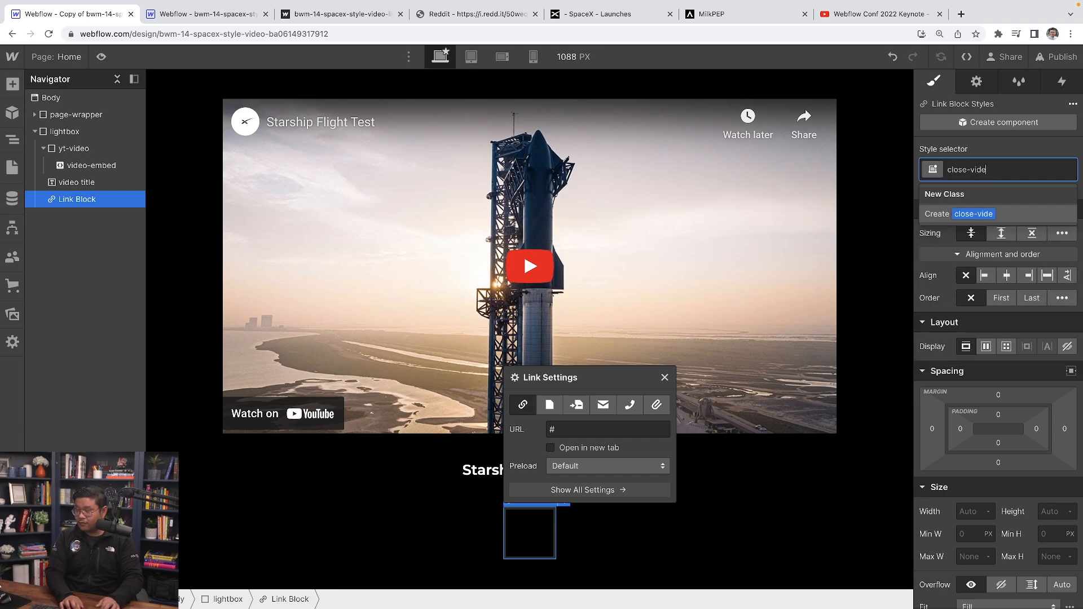
key("Return")
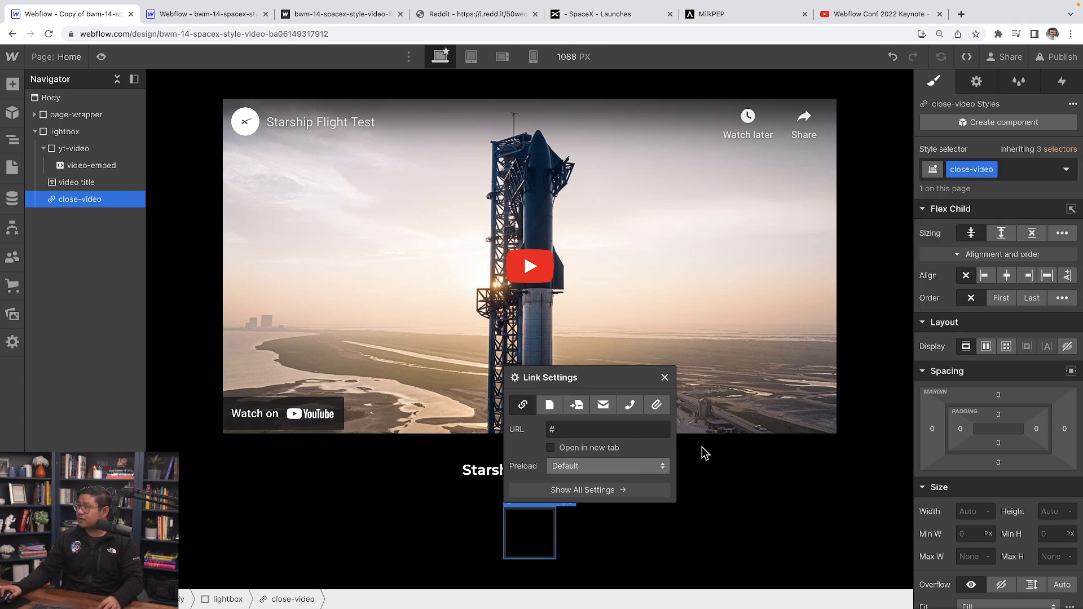
left_click(664, 380)
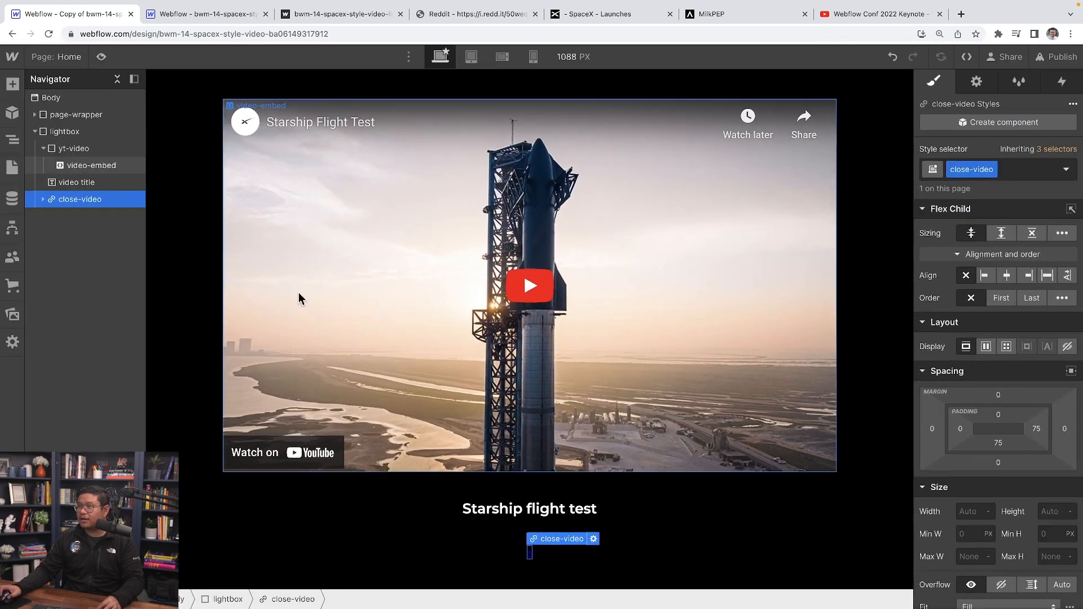
- Style the close-video link with weight 700 - Bold, white text, no text decoration and a 42 px font size
scroll(991, 458, "down", 4)
scroll(991, 459, "down", 5)
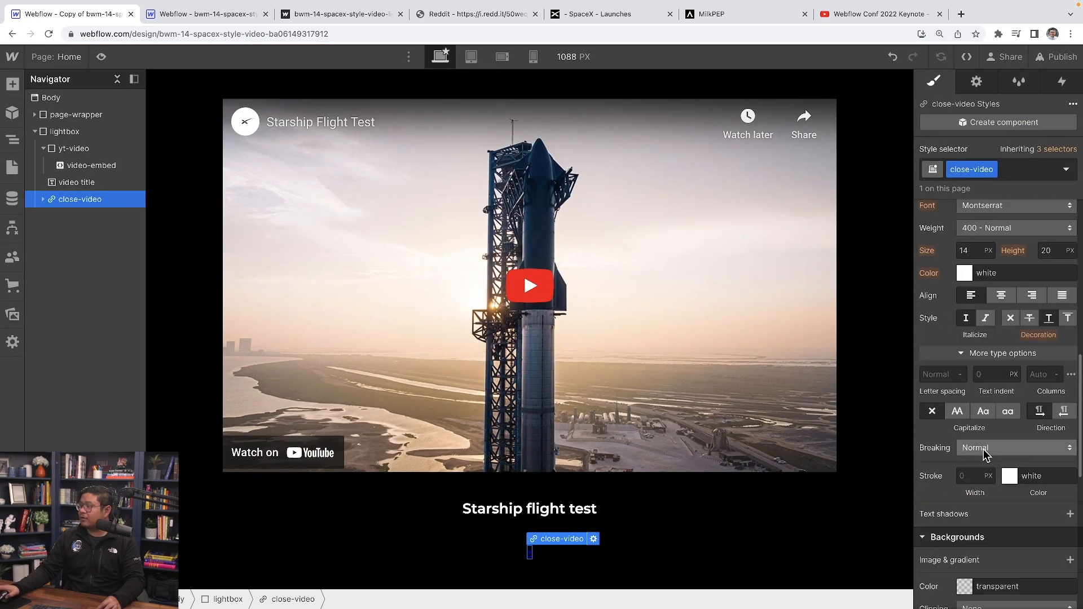
scroll(984, 449, "up", 1)
left_click(987, 283)
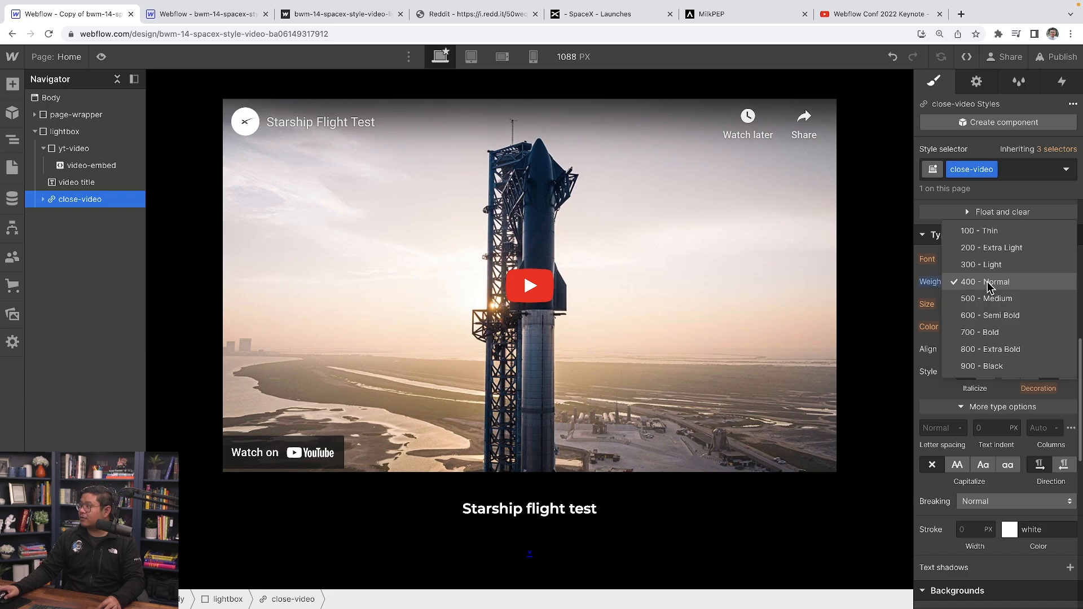
left_click(999, 332)
left_click(968, 327)
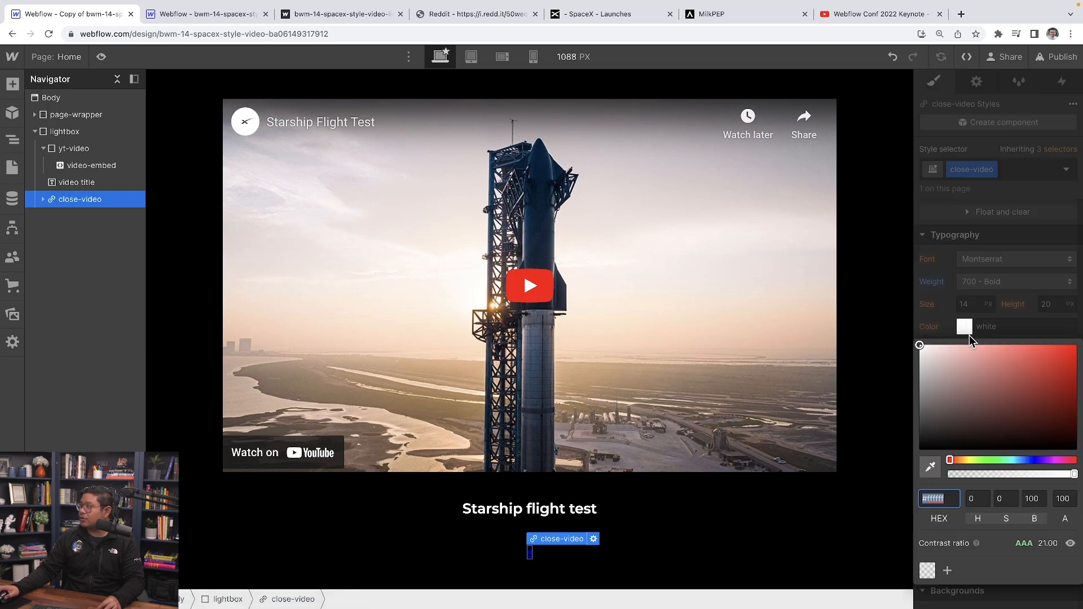
left_click(997, 272)
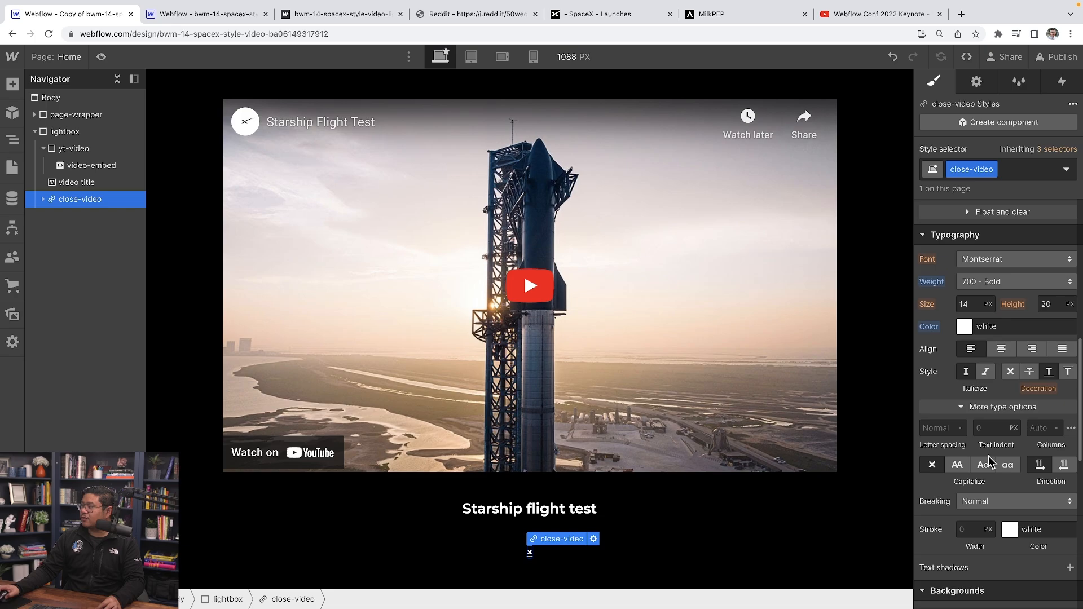
left_click(1010, 372)
left_click(985, 308)
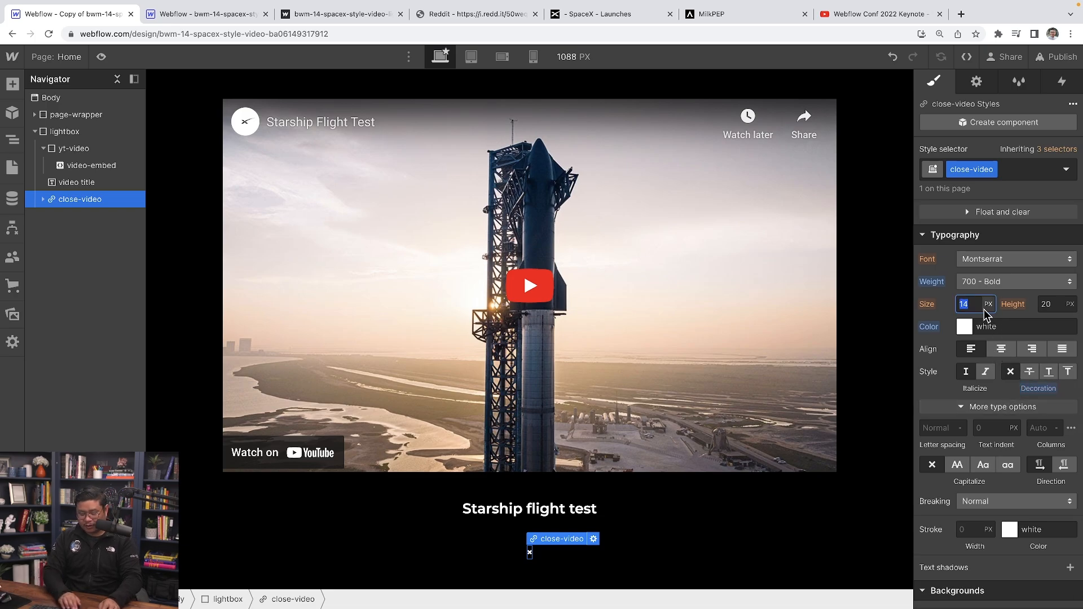
type("42")
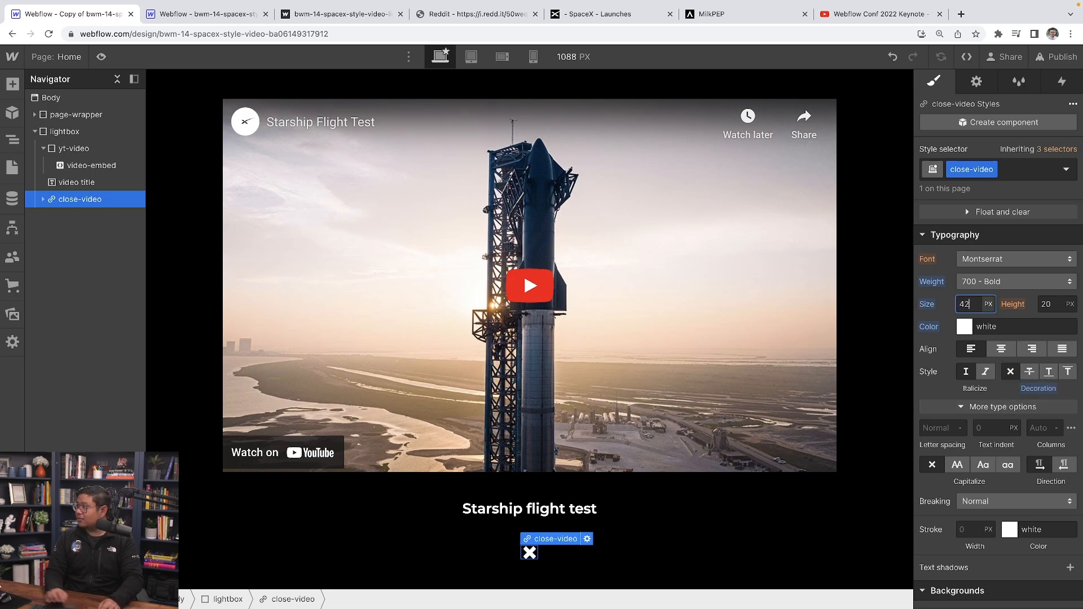
- Set the close-video link's weight to 400 - Normal, its line height to 0.5 and its font size to 64 px
left_click(1018, 280)
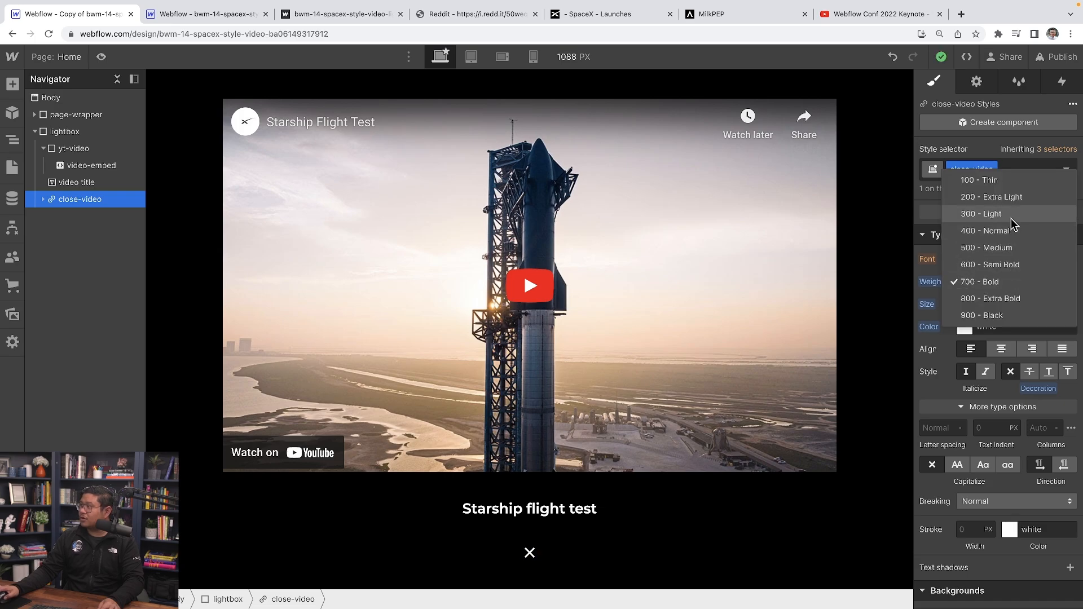
left_click(1011, 226)
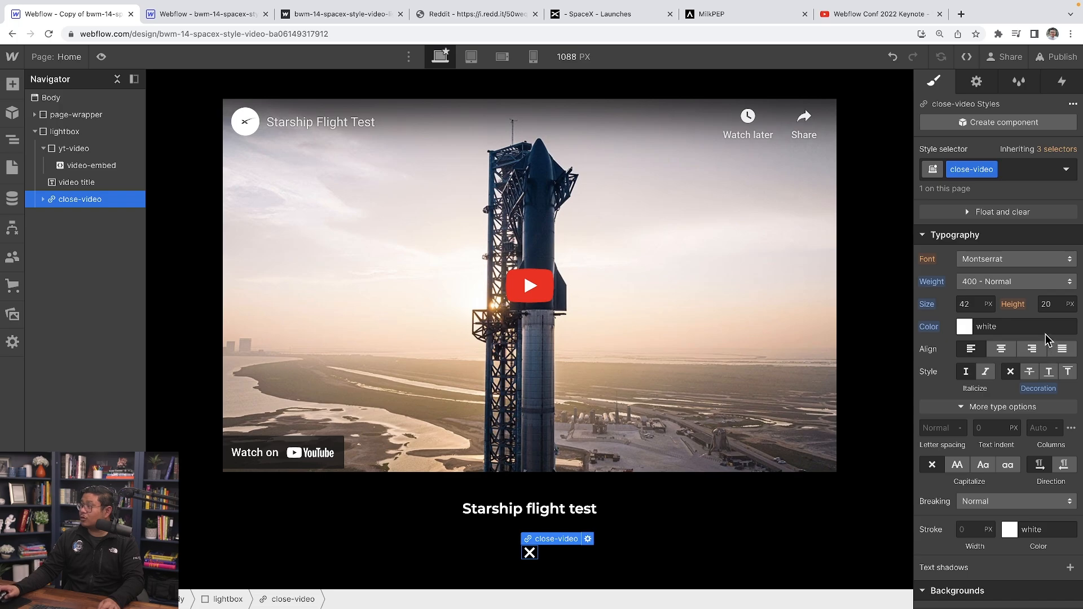
left_click(1047, 304)
type("1")
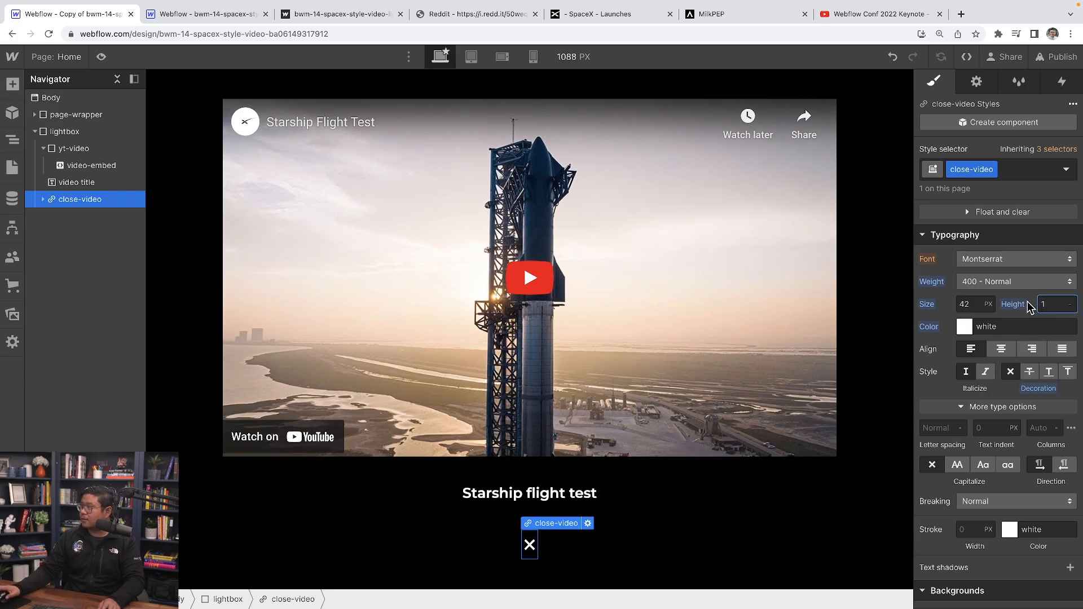
key("BackSpace")
type("0.5")
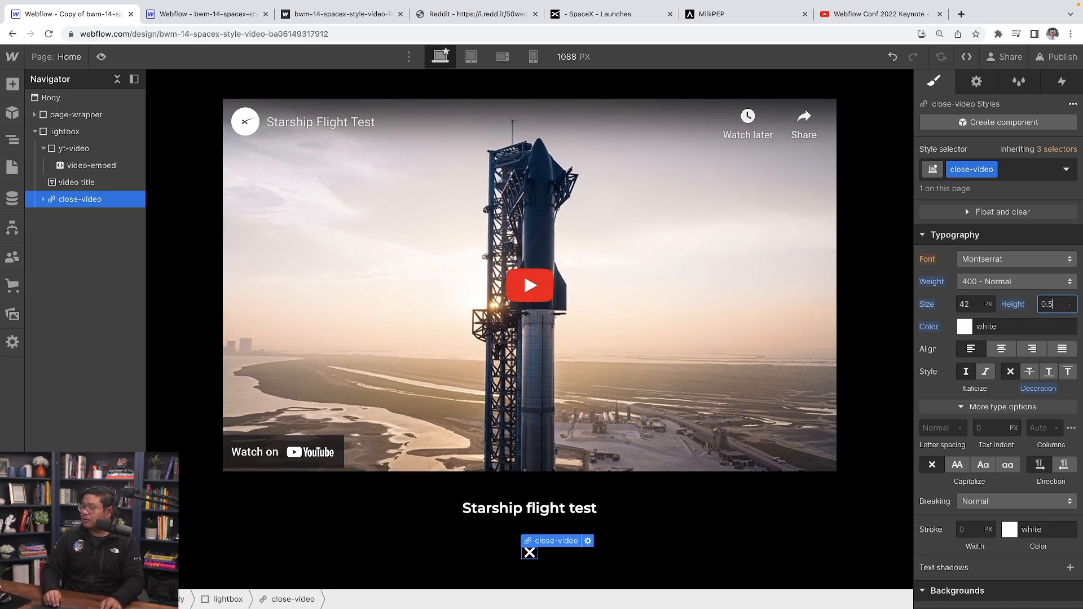
left_click(971, 304)
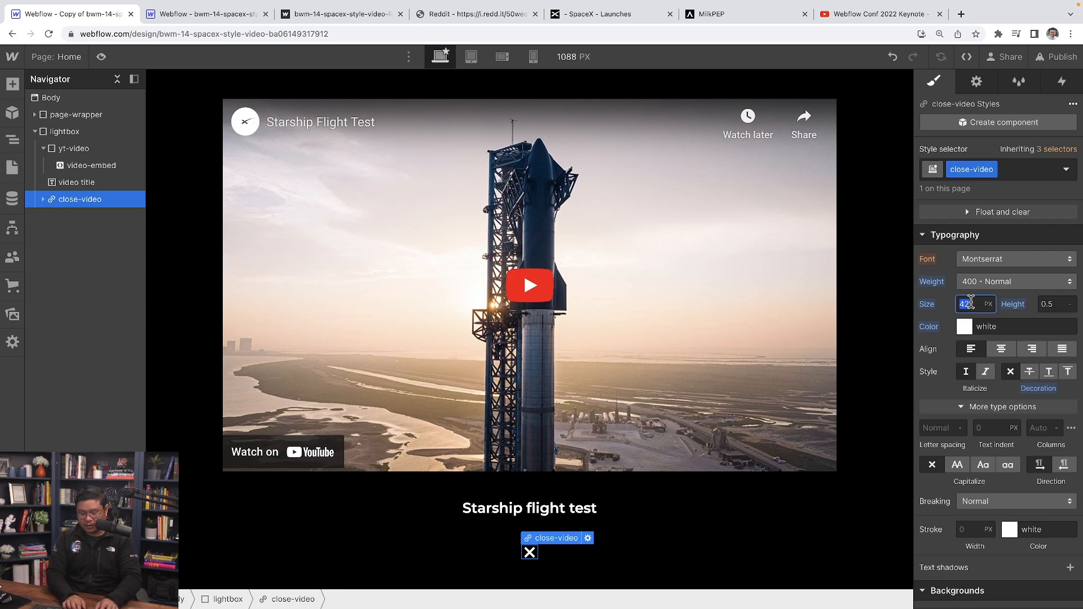
type("64")
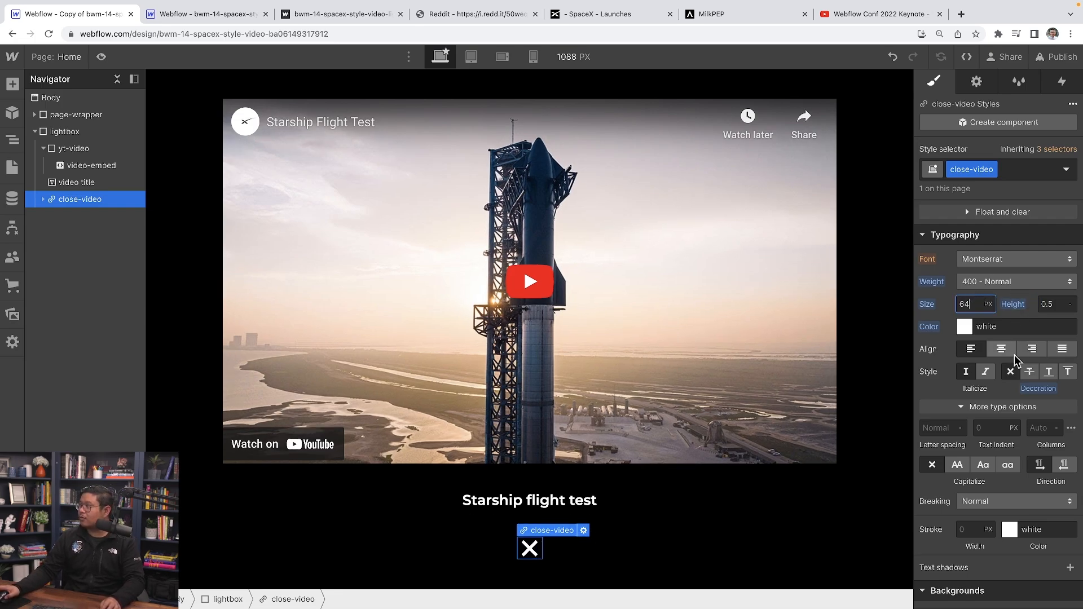
- Position the close-video link absolutely in the lightbox's upper-right corner, offset 1% from the top and right edges
scroll(994, 276, "up", 2)
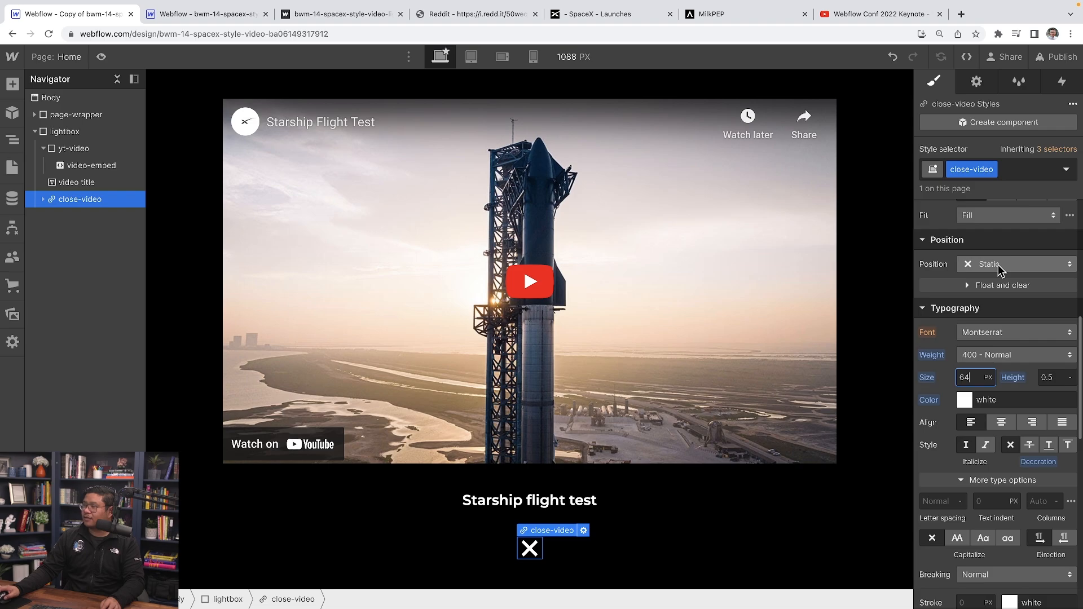
left_click(999, 265)
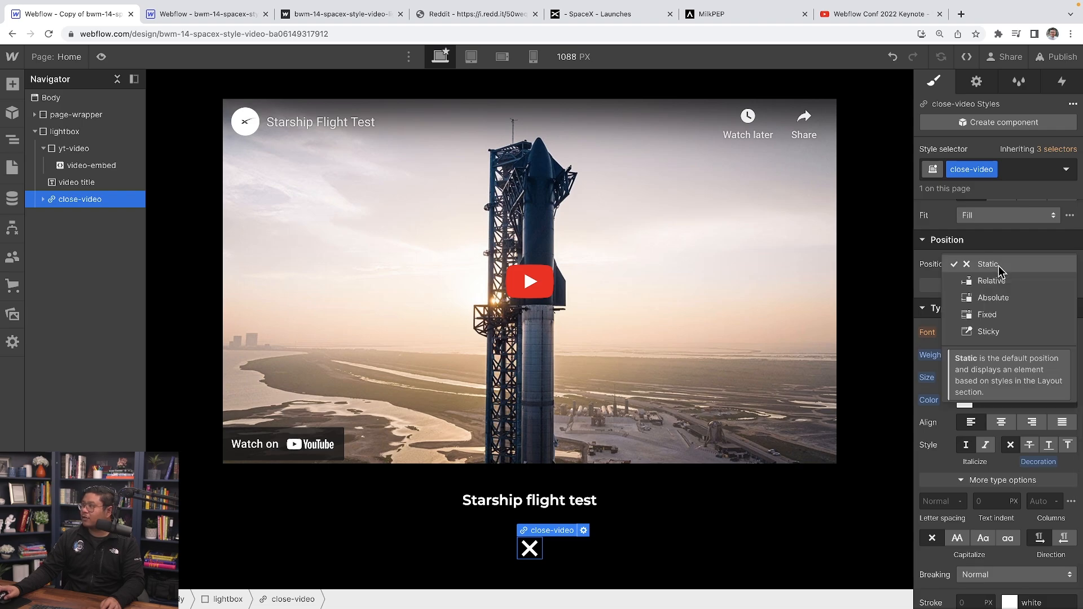
left_click(1001, 298)
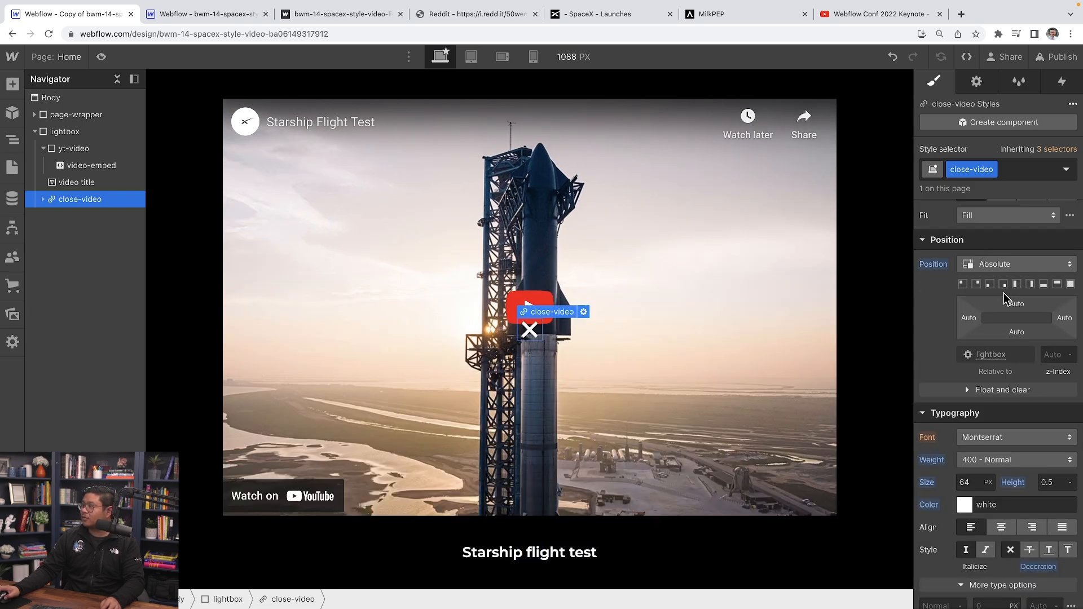
left_click(976, 284)
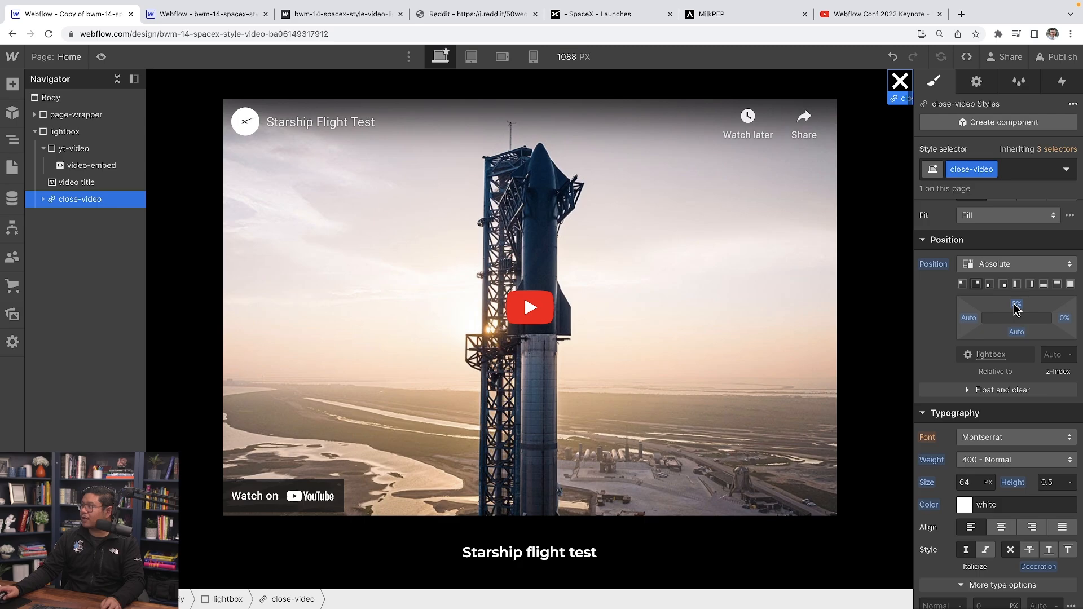
left_click_drag(1015, 308, 1060, 321)
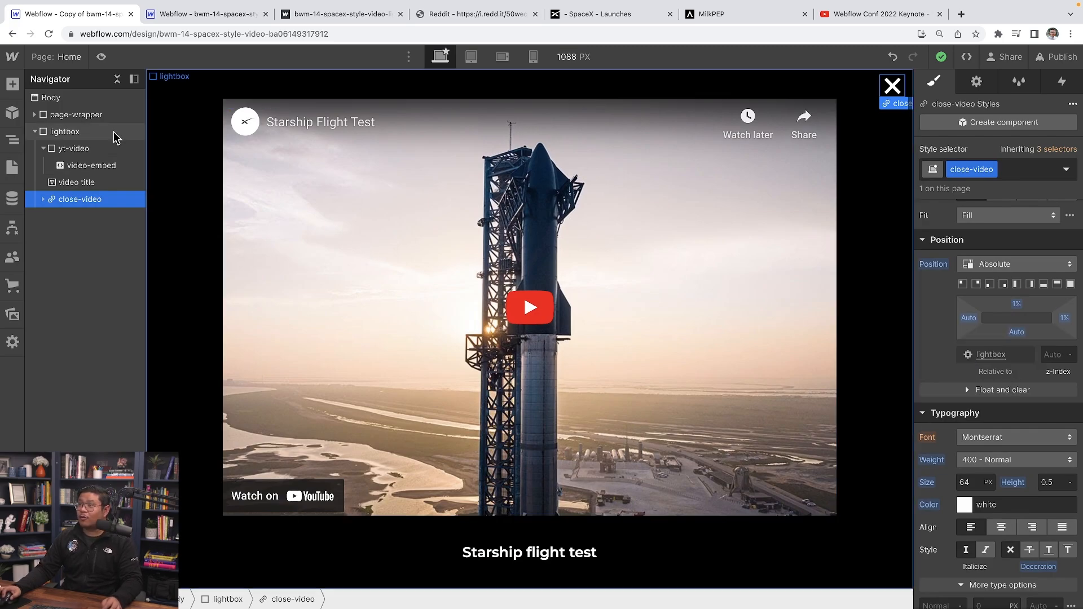
- Collapse the lightbox in the element tree and set its display to None
left_click(38, 130)
left_click(65, 135)
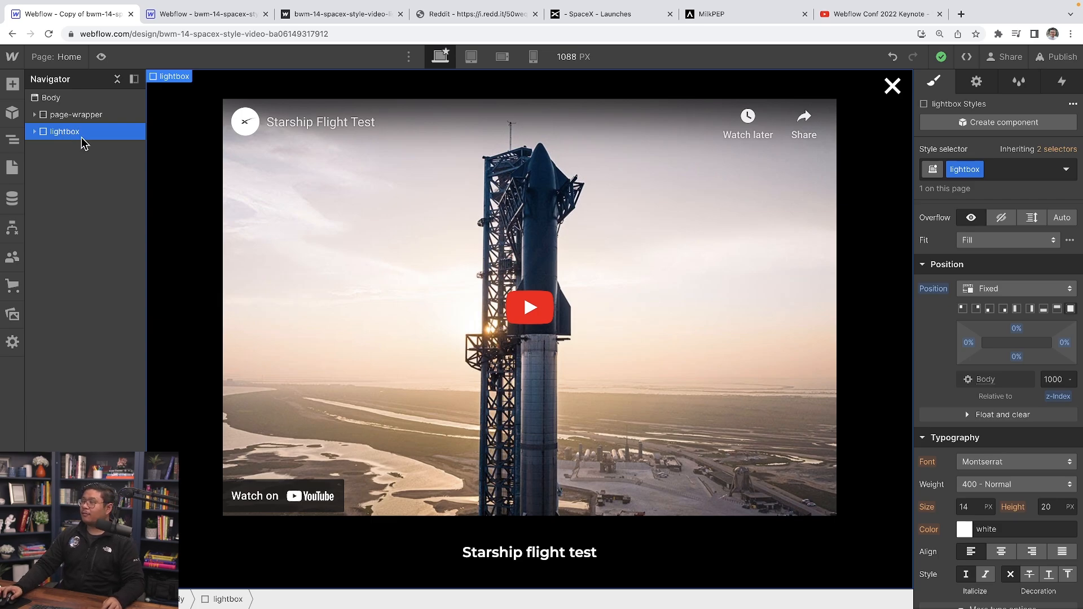
scroll(1032, 289, "up", 6)
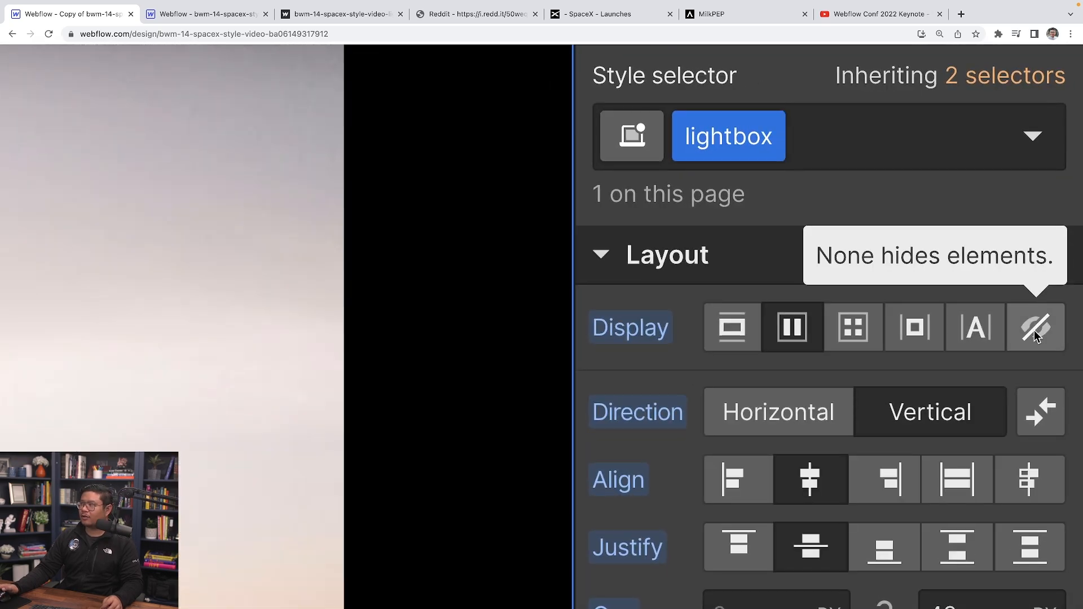
left_click(1036, 336)
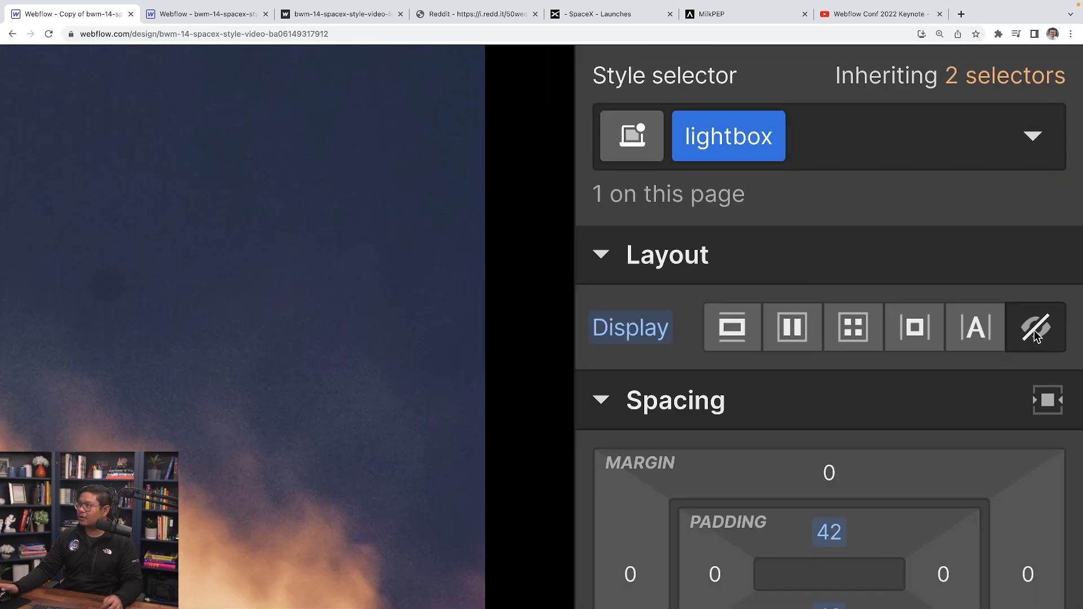
scroll(1036, 334, "down", 5)
left_click(581, 485)
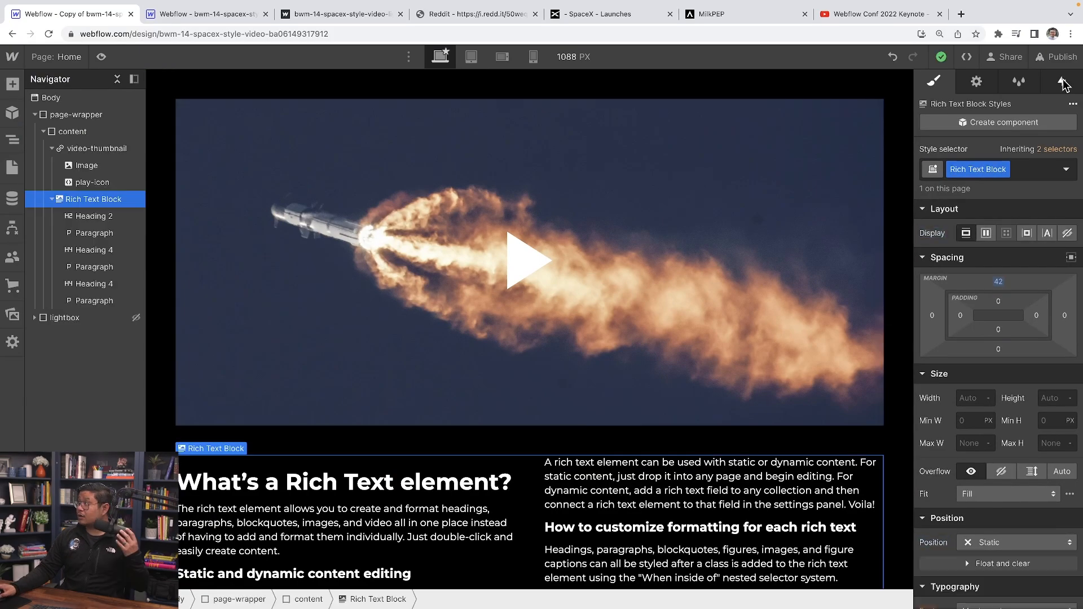
- Add a Mouse click (tap) trigger to the video-thumbnail link, with Start an animation as its first-click action
left_click(85, 149)
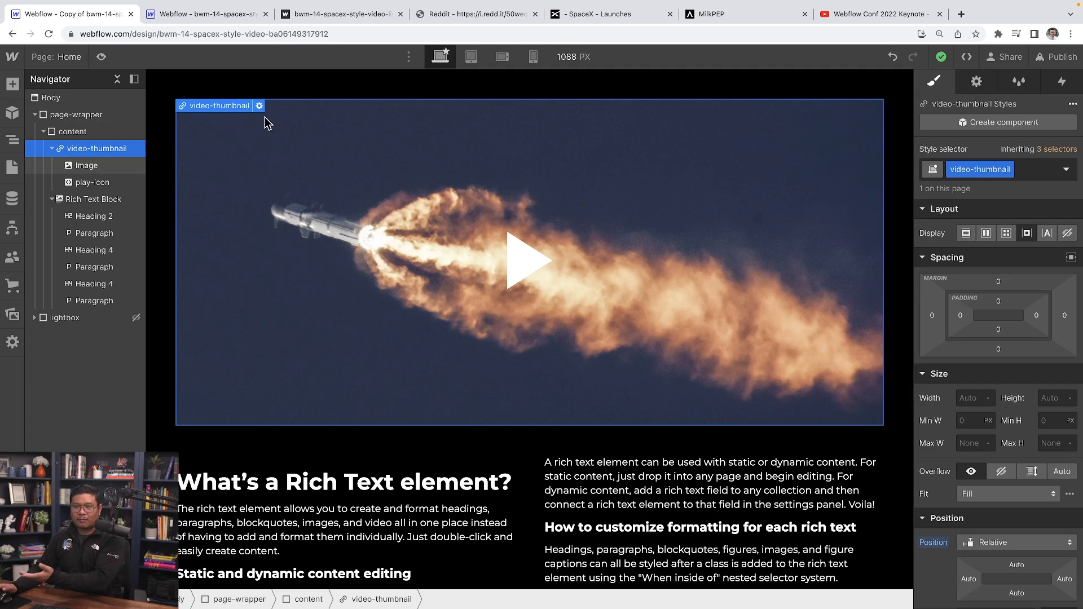
left_click(1062, 81)
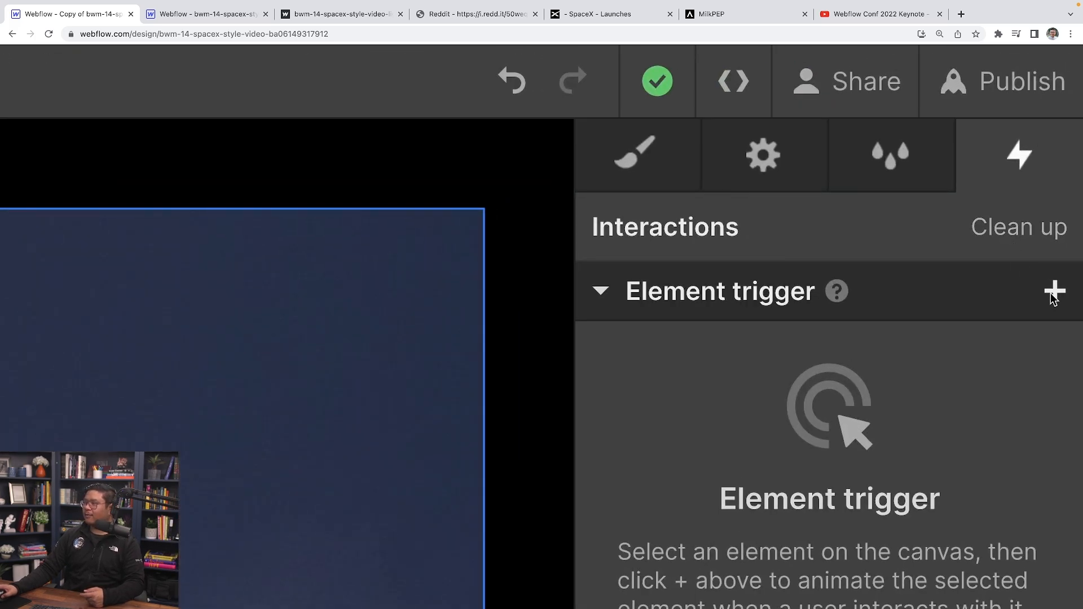
left_click(1054, 291)
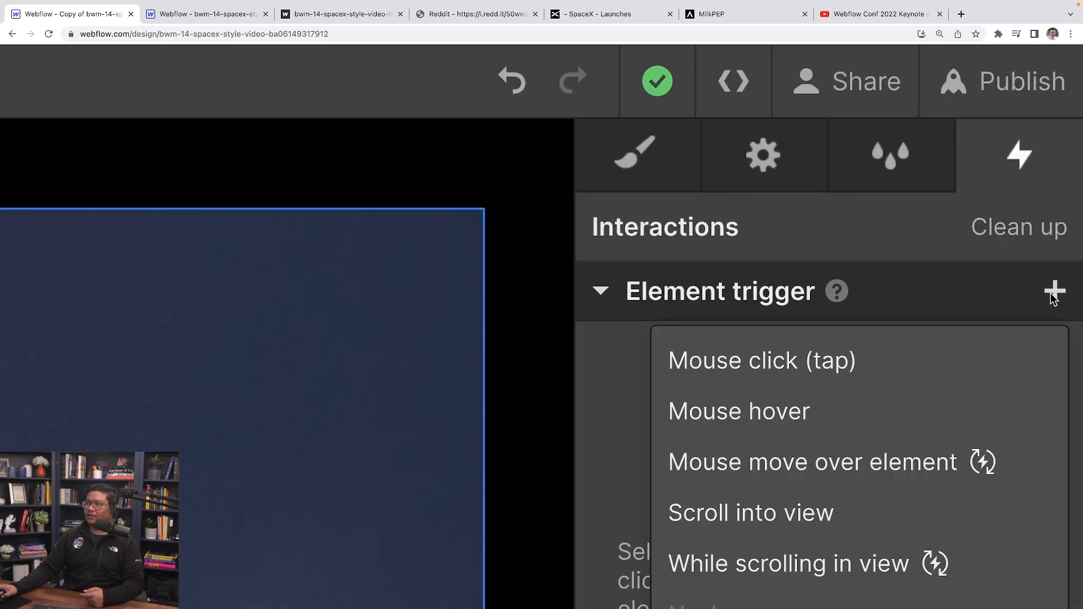
left_click(792, 367)
scroll(851, 355, "down", 3)
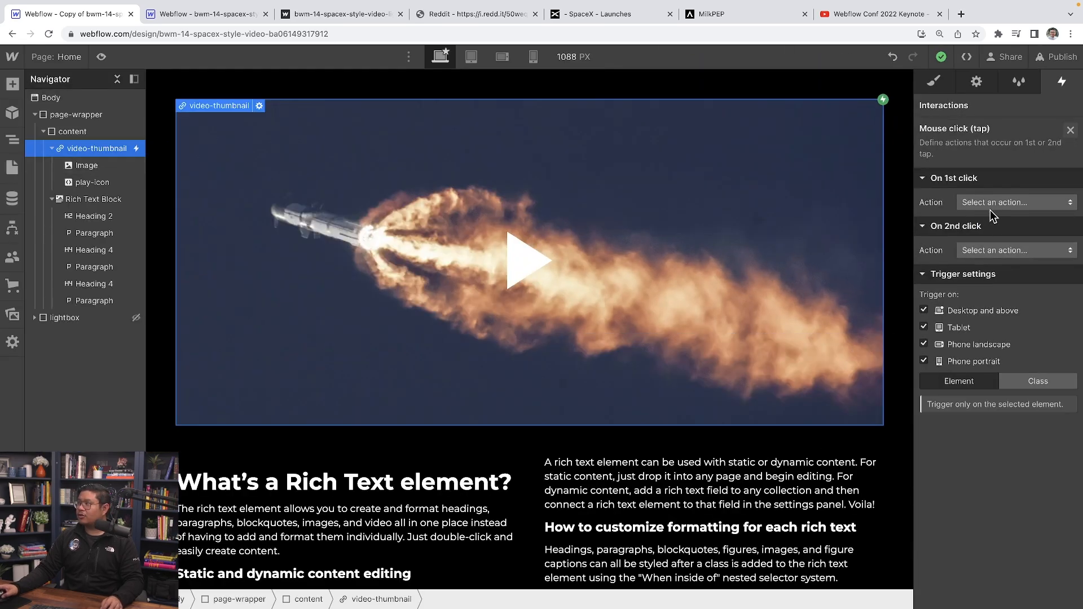
left_click(792, 455)
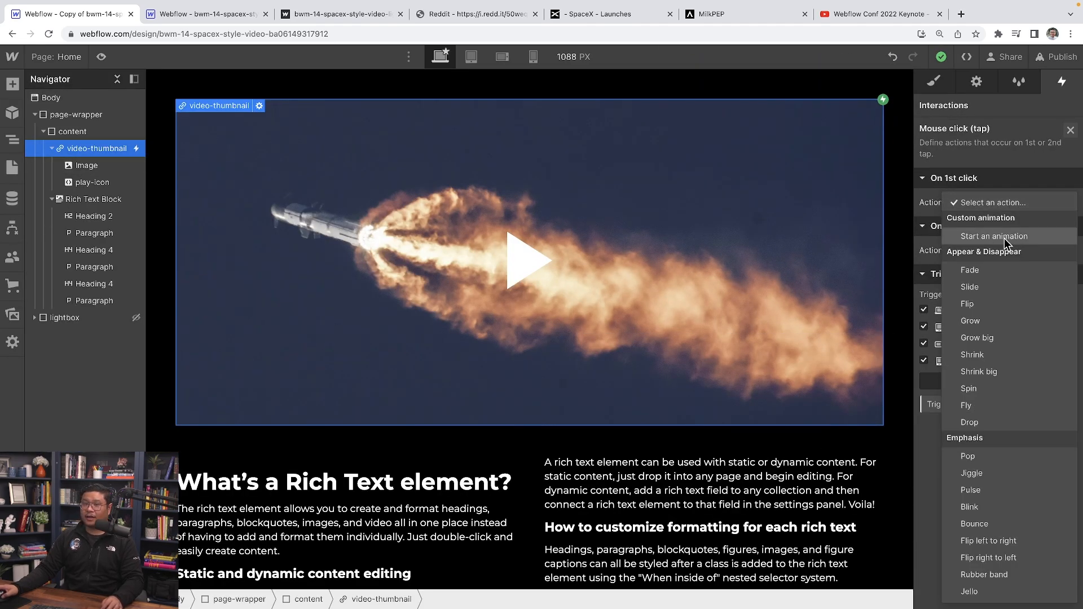
left_click(1005, 237)
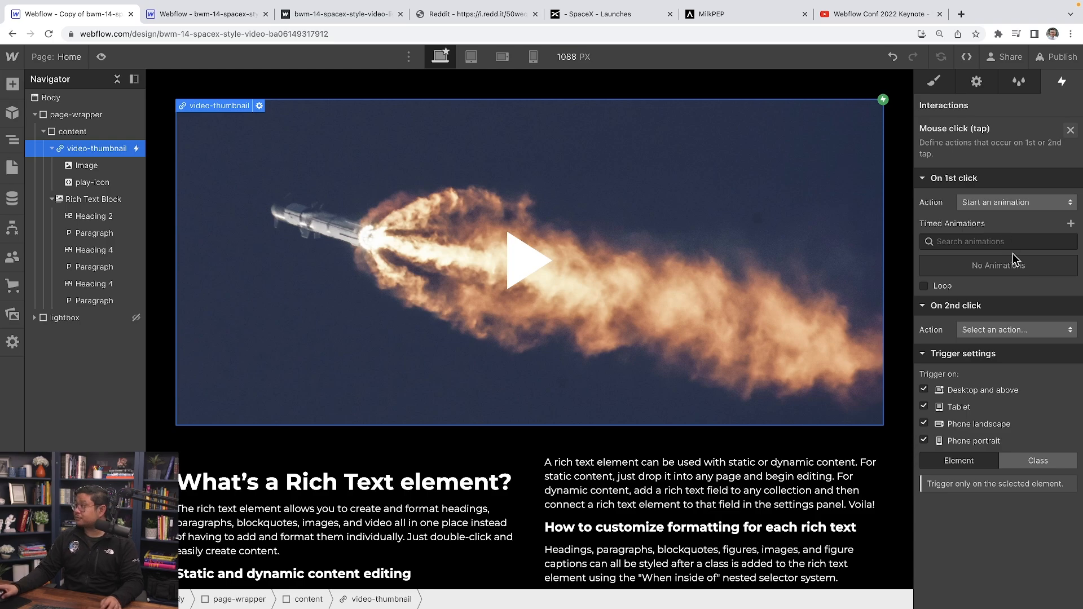
- Create a timed animation named lightbox-OPEN for the first click
left_click(1071, 224)
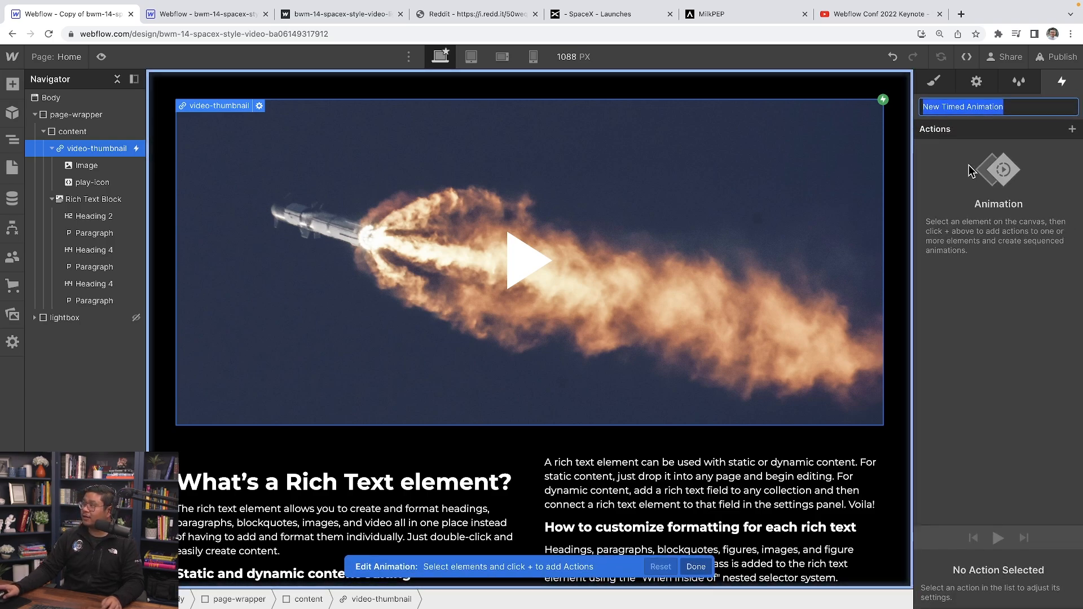
type("li")
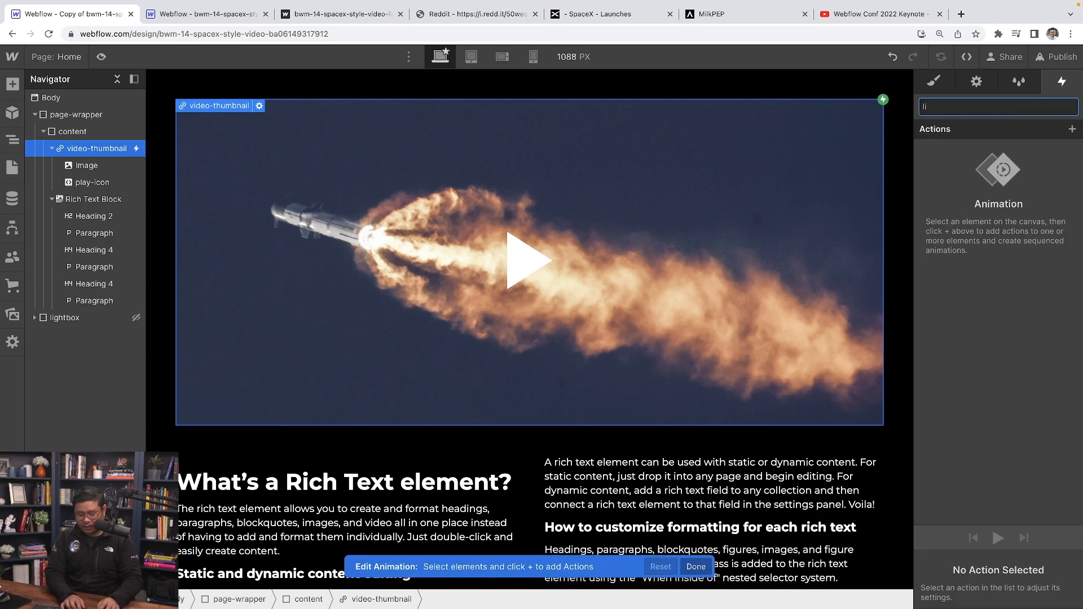
type("ghtbox-OPEN")
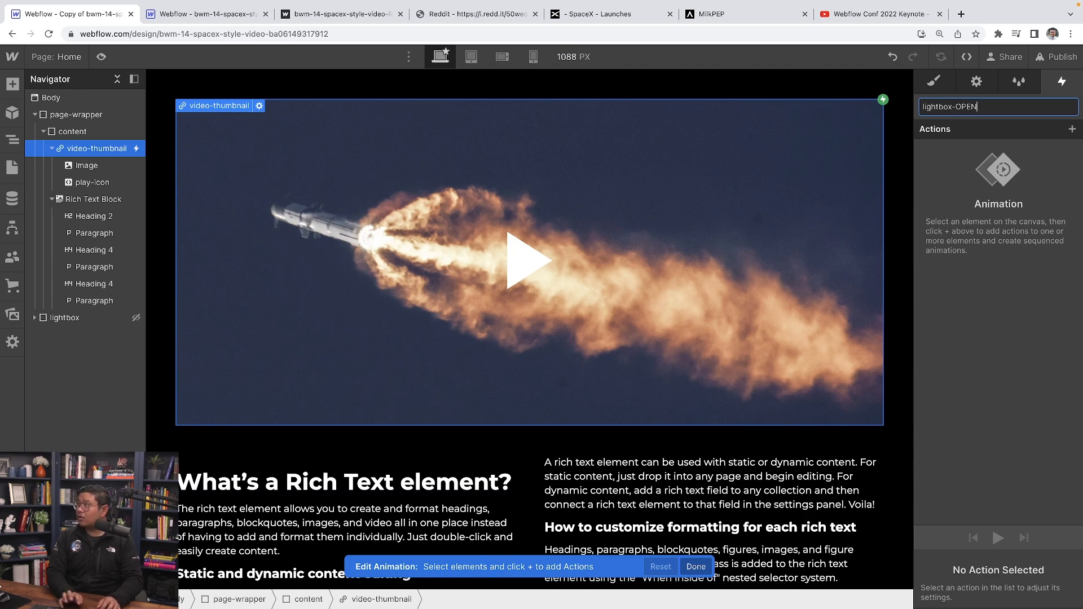
key("Return")
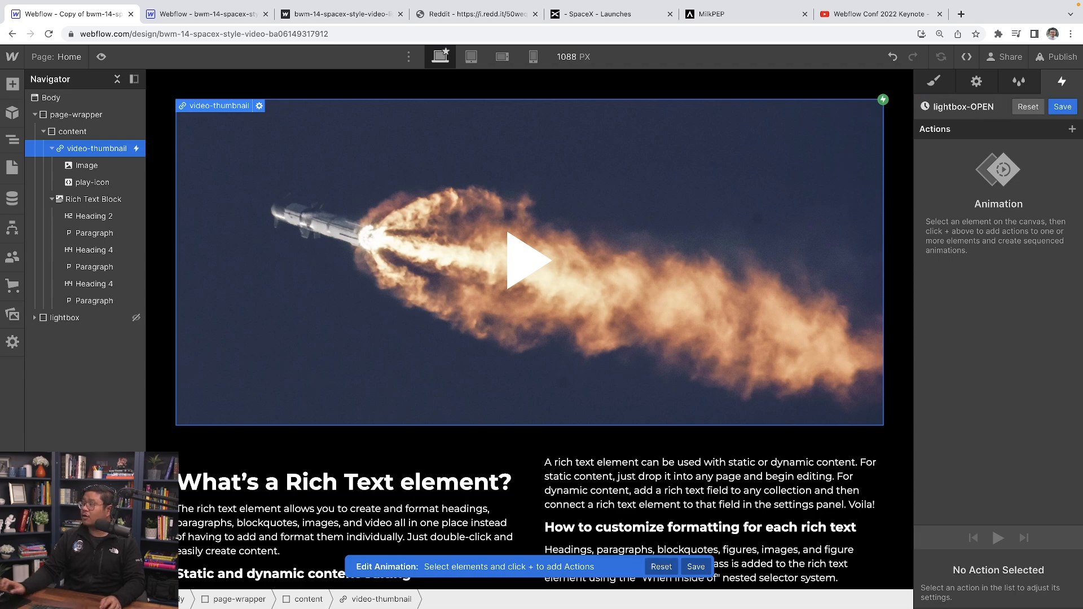
- Add a Move action for the content div to lightbox-OPEN, affecting all elements with this class
left_click(94, 134)
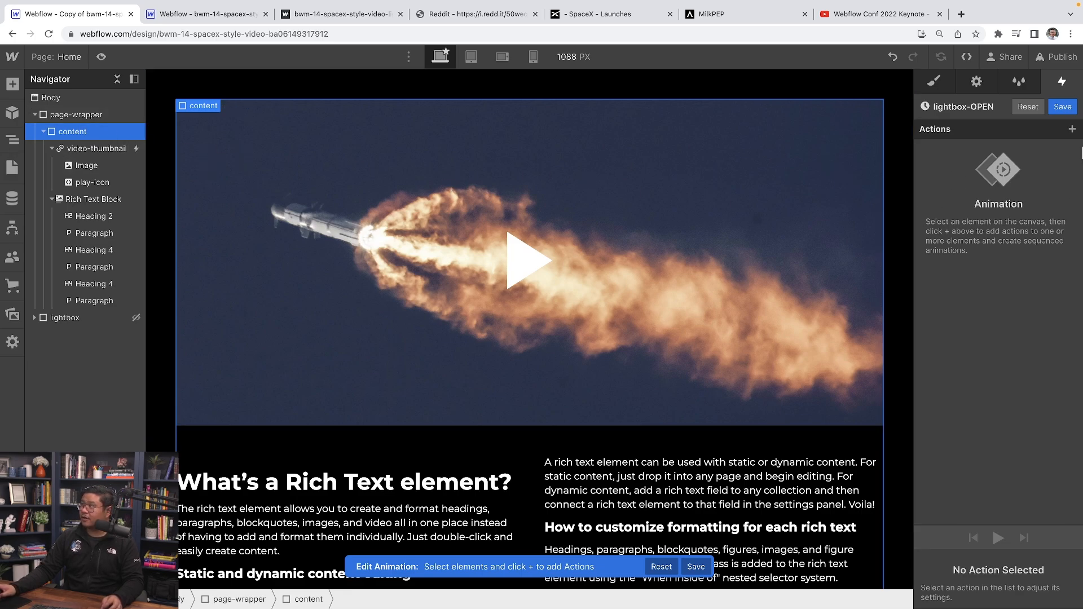
left_click(1071, 131)
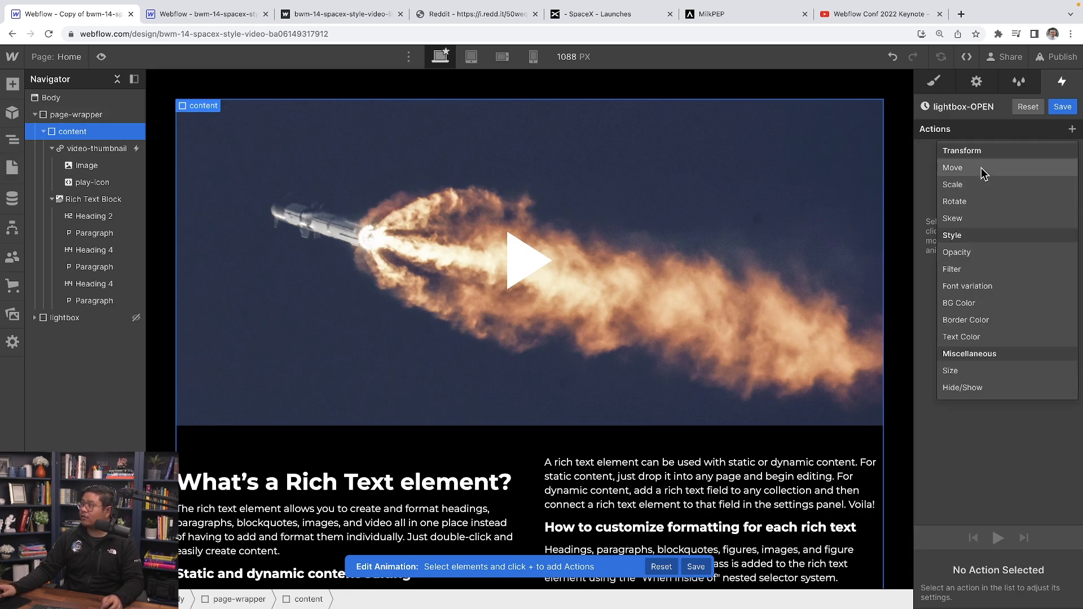
left_click(984, 169)
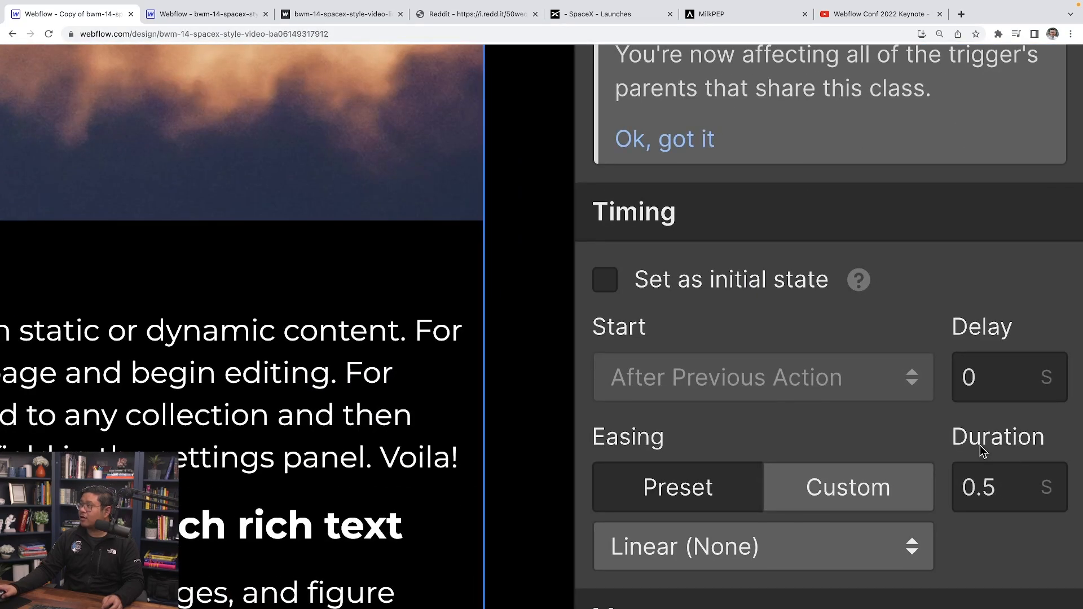
scroll(982, 450, "up", 7)
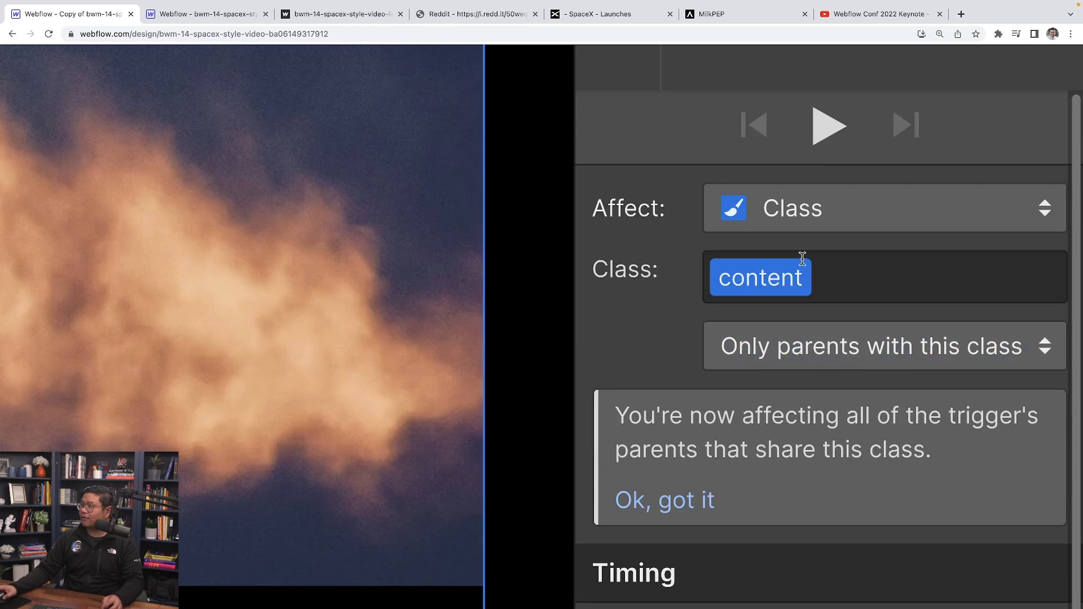
left_click(765, 355)
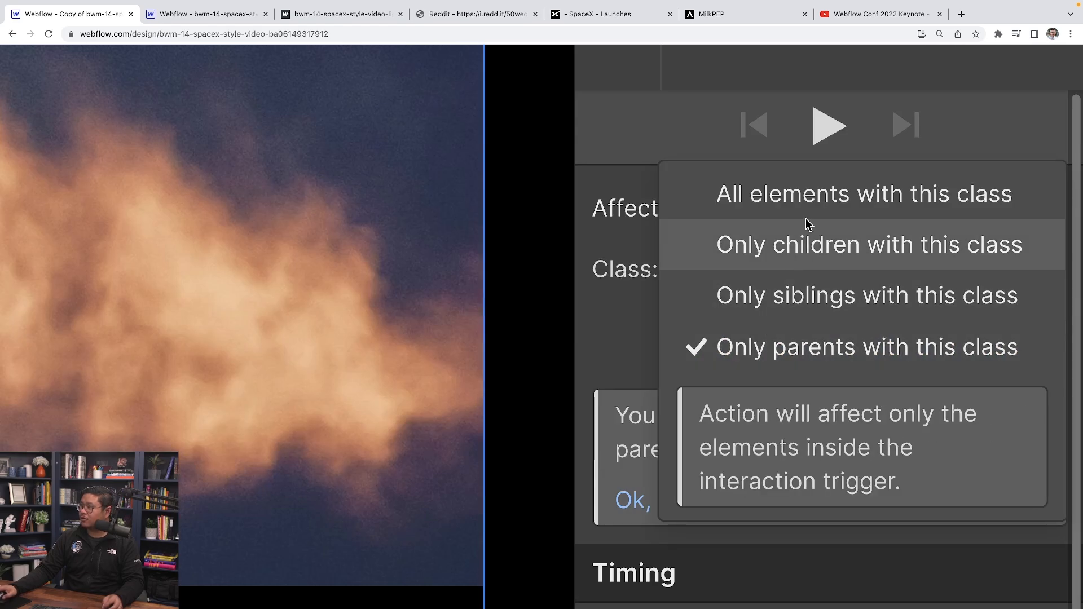
left_click(819, 198)
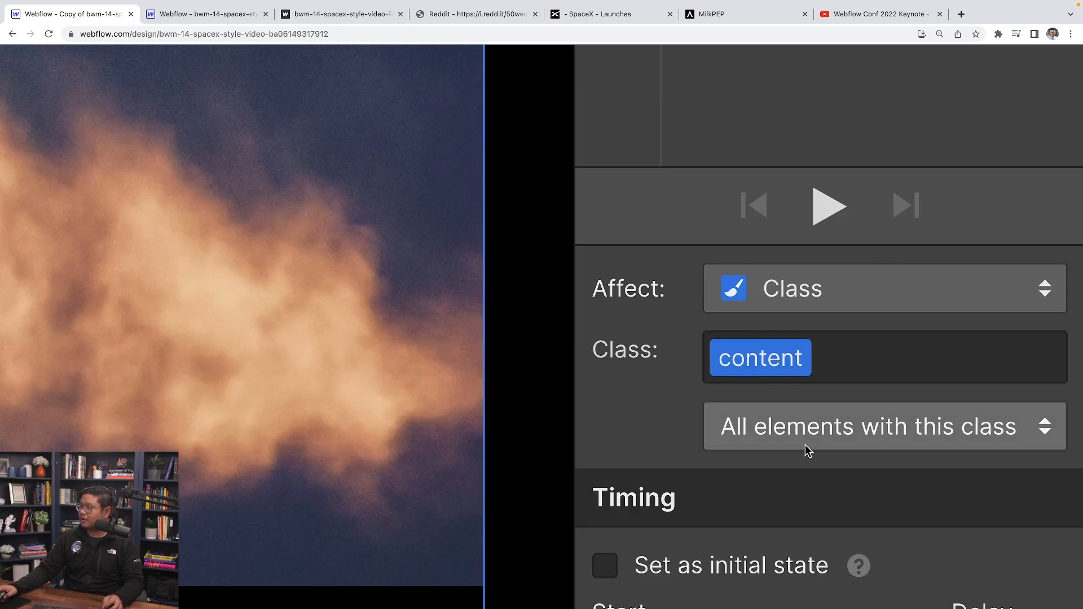
- Make the content Move action the initial state with a Y offset of 0 px
scroll(804, 445, "down", 3)
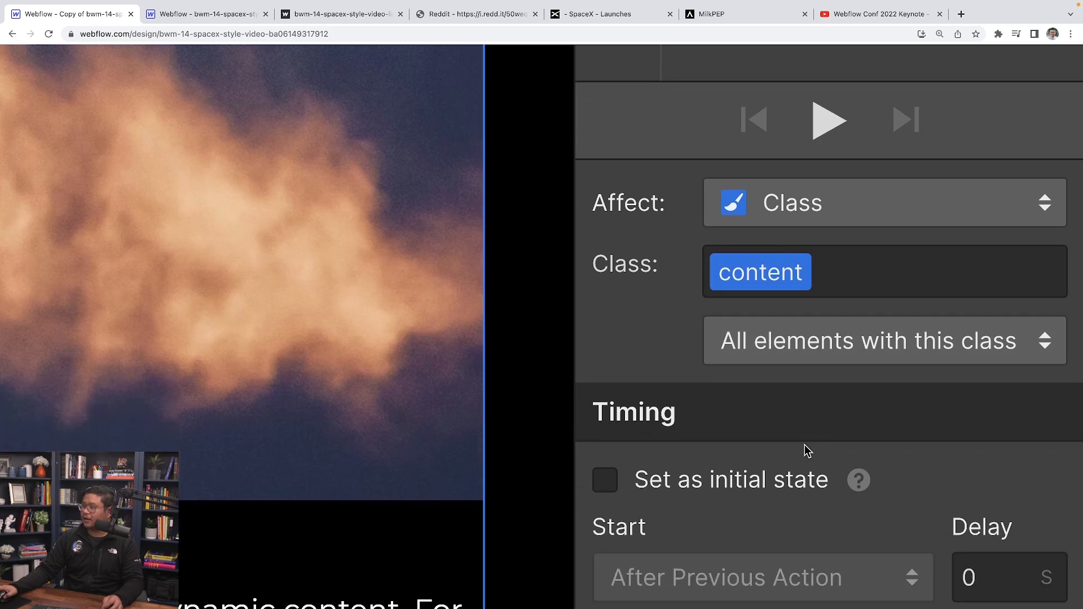
left_click(752, 482)
scroll(755, 485, "up", 10)
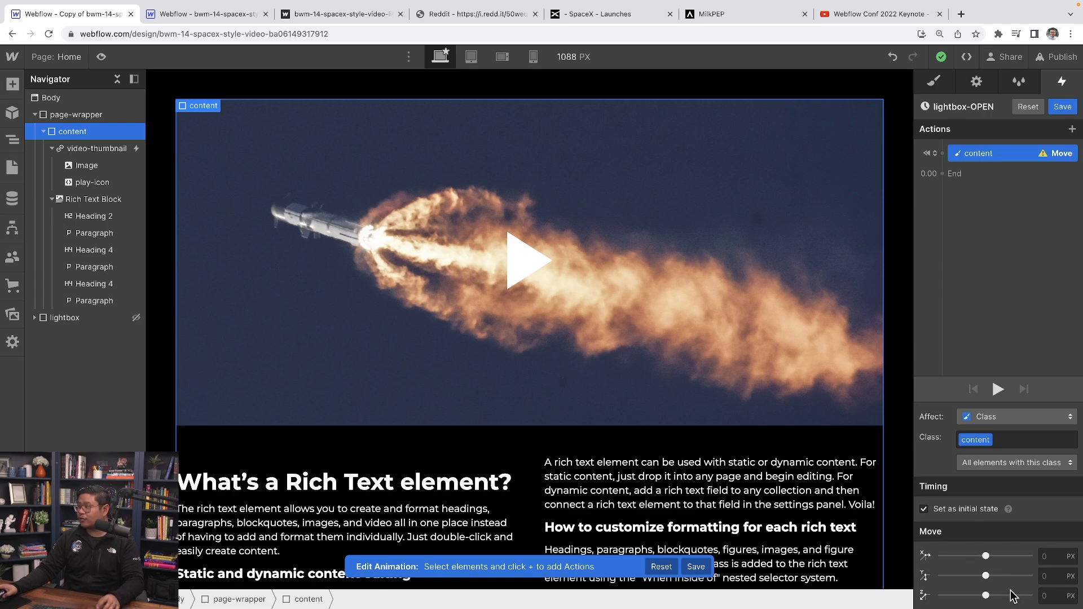
left_click(1057, 575)
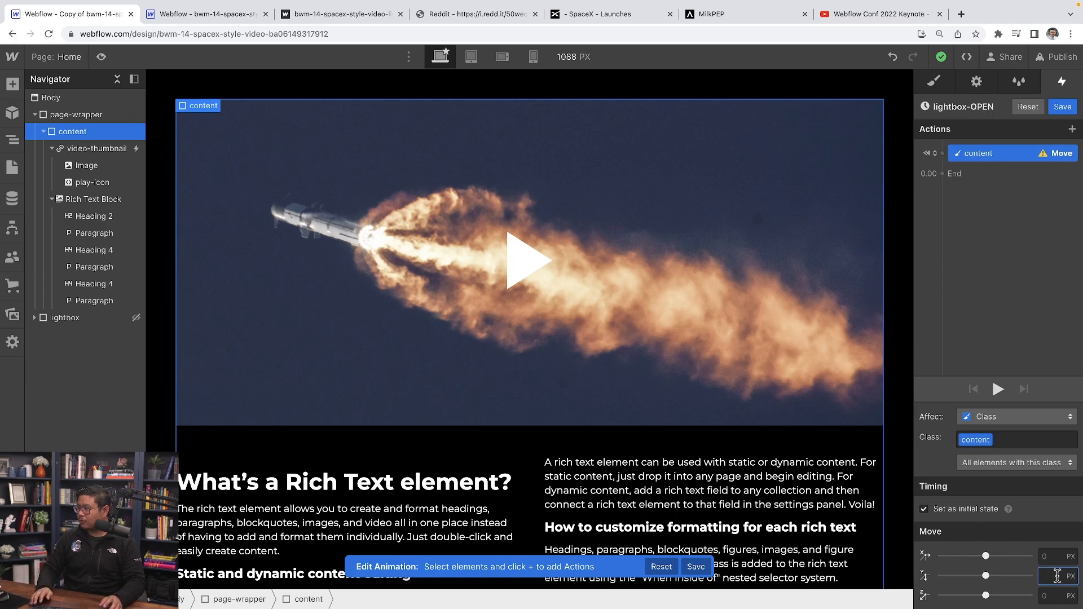
type("0")
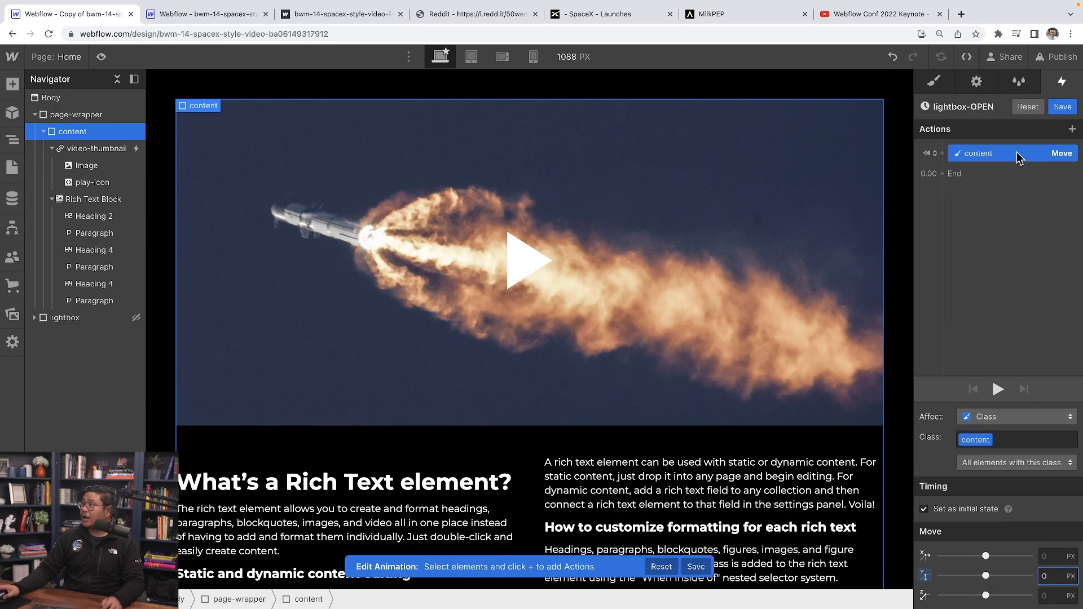
- Duplicate the content Move action, set the copy's Y offset to -200 px and preview the animation
right_click(1011, 153)
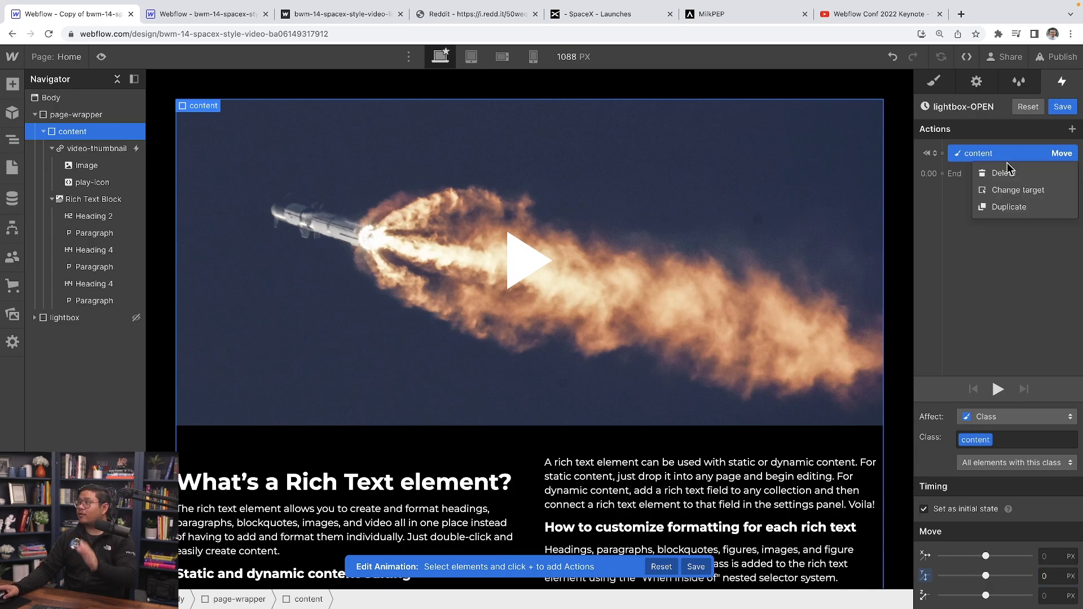
left_click(1008, 206)
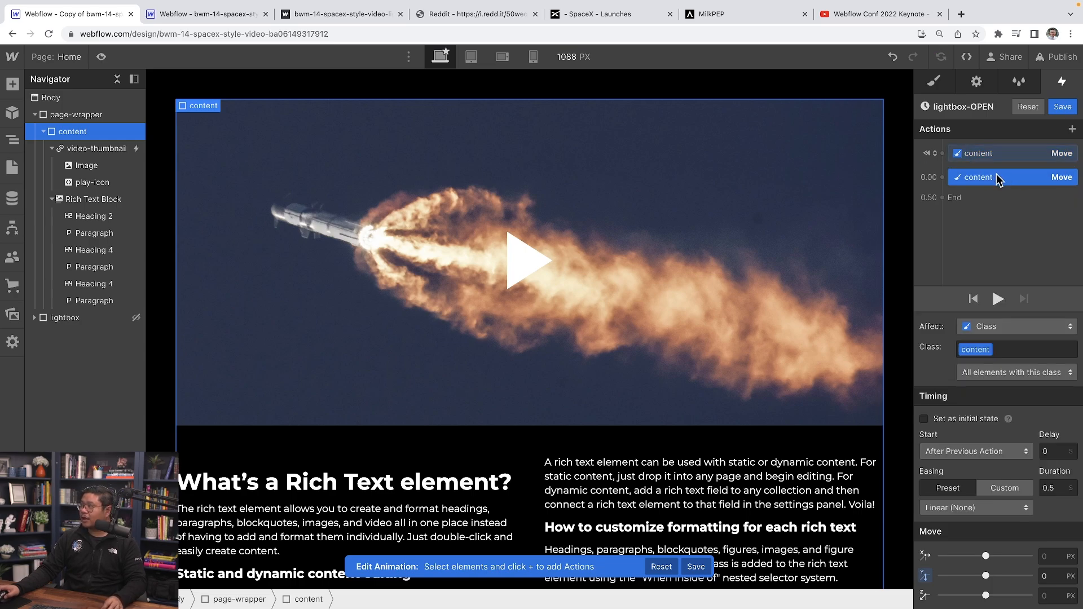
left_click(1045, 576)
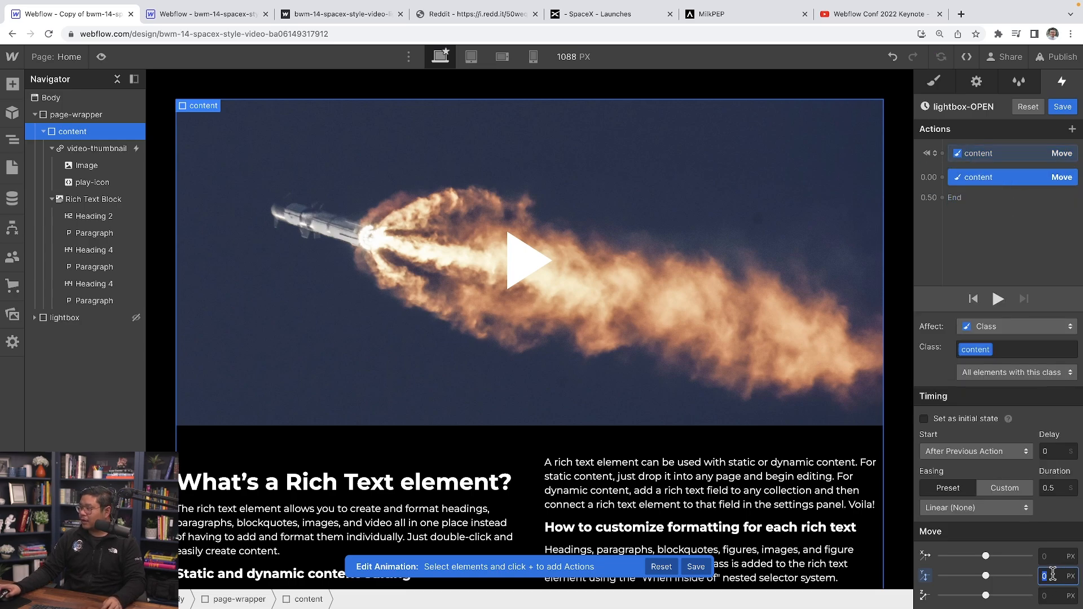
type("-200")
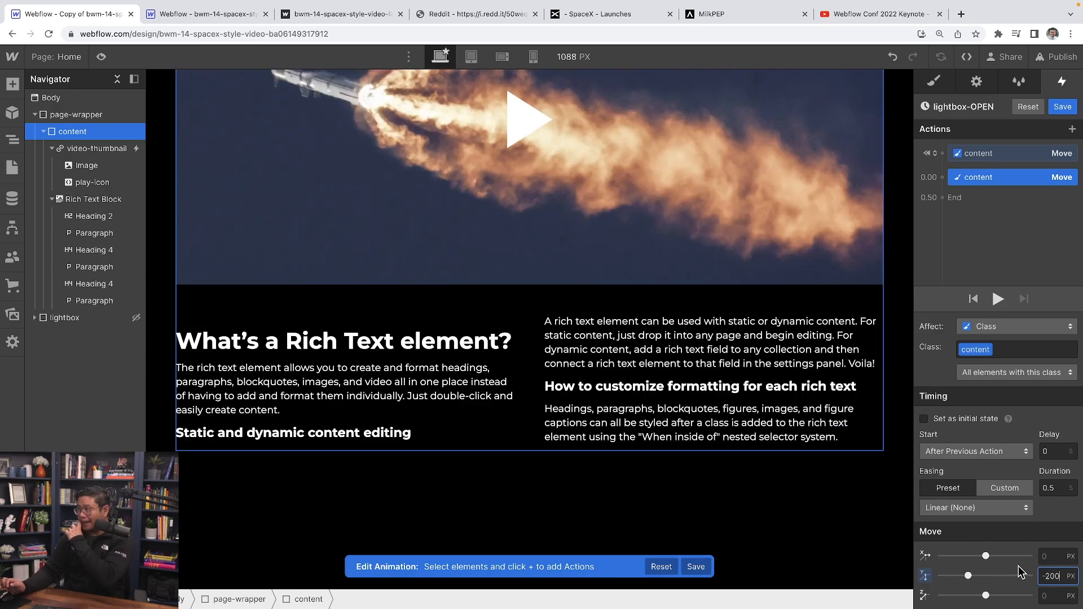
left_click(997, 299)
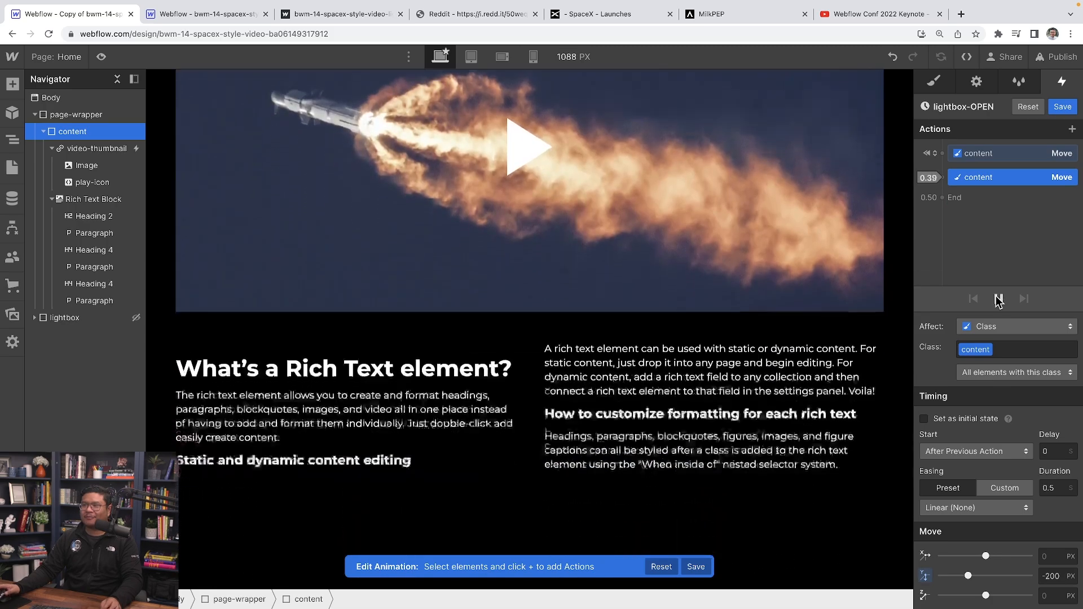
- Switch to the published demo page and close, reopen and close its lightbox to examine the content's motion
left_click(297, 20)
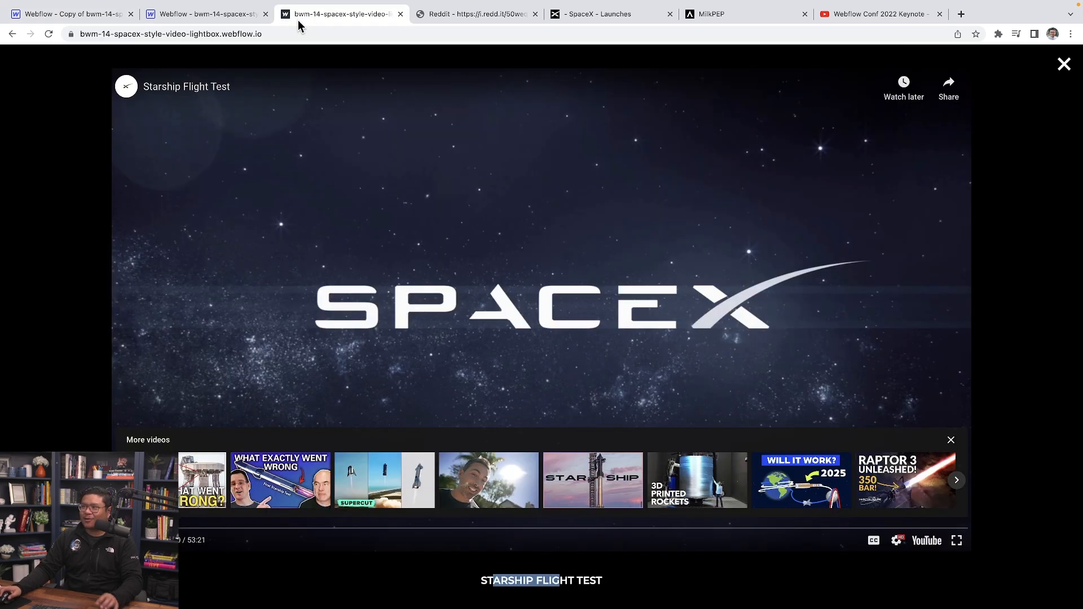
left_click(1071, 67)
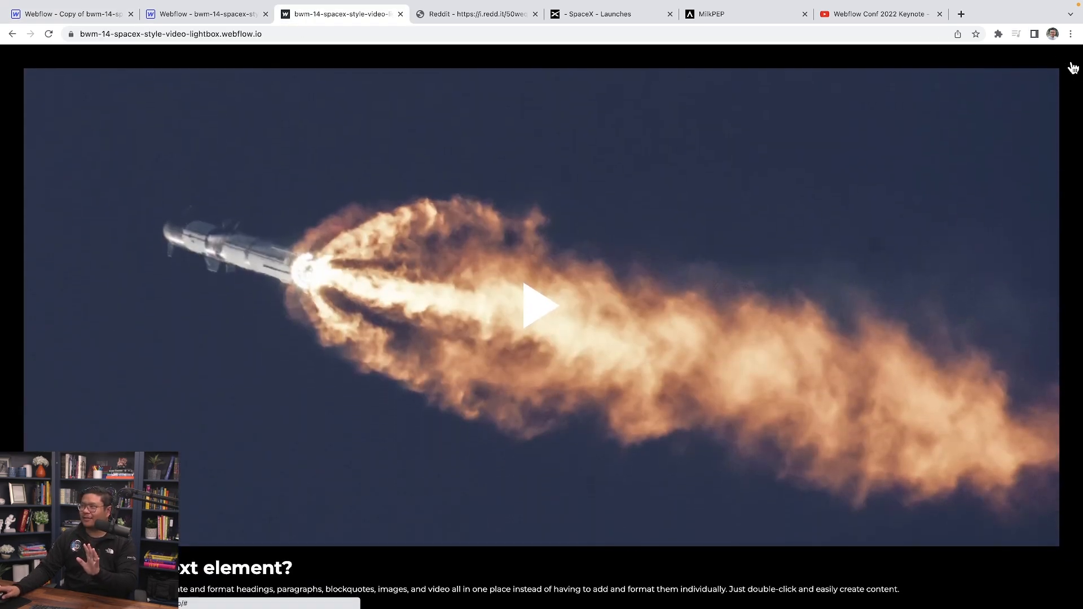
left_click(544, 309)
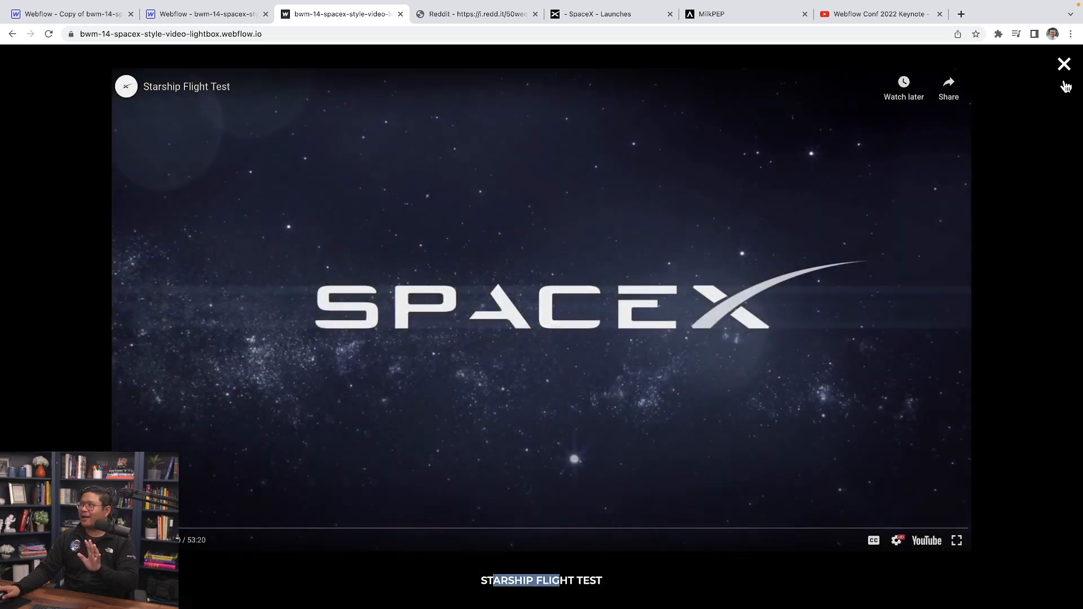
left_click(1071, 70)
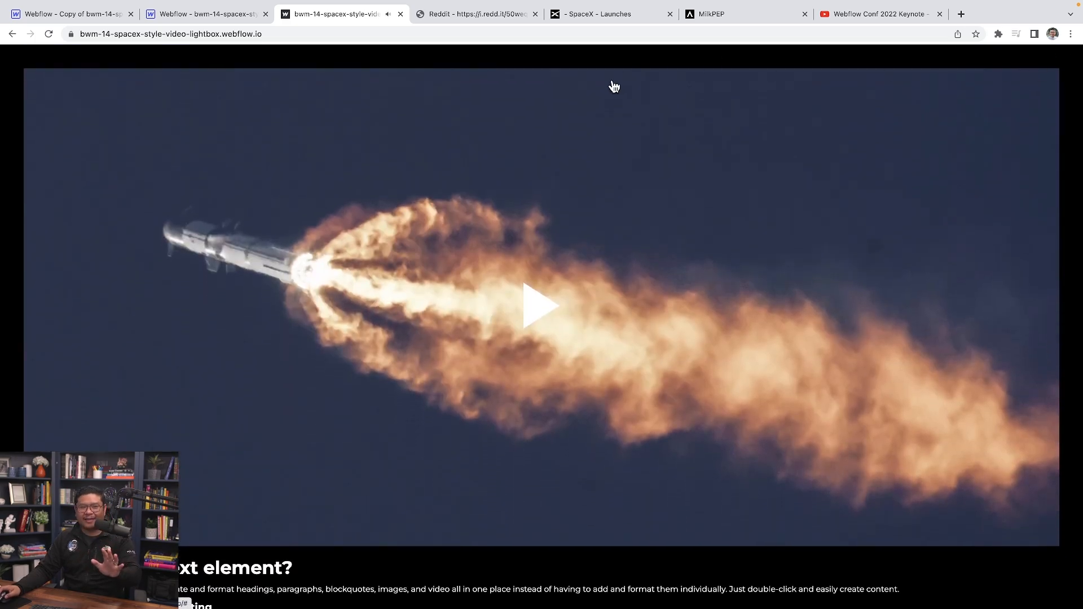
- Return to the Webflow Designer, set the second content Move action's easing to In Out Quint and preview the animation
left_click(83, 17)
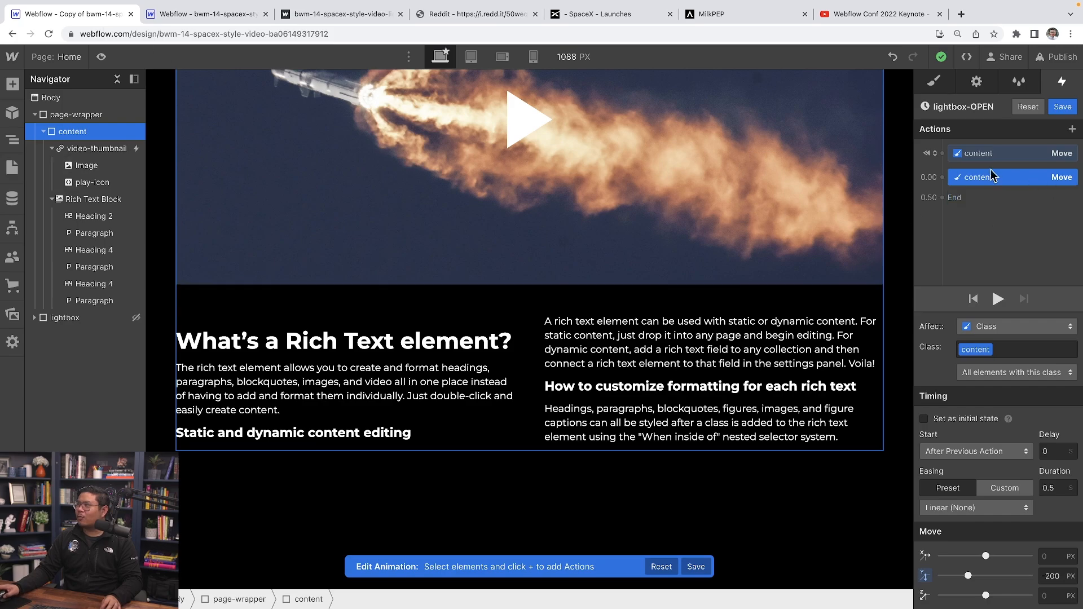
left_click(999, 508)
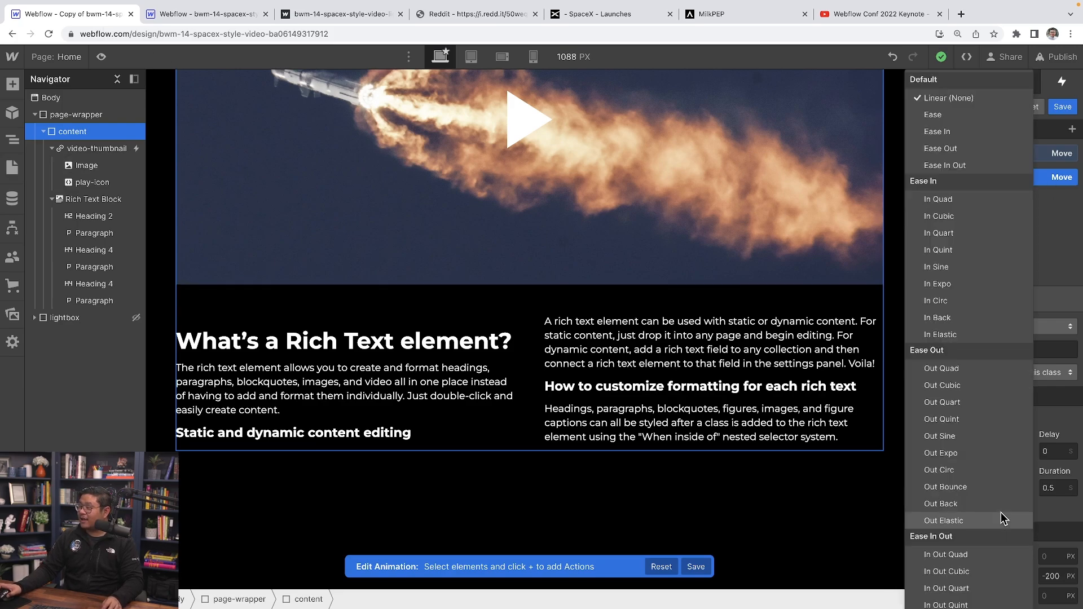
scroll(996, 496, "down", 2)
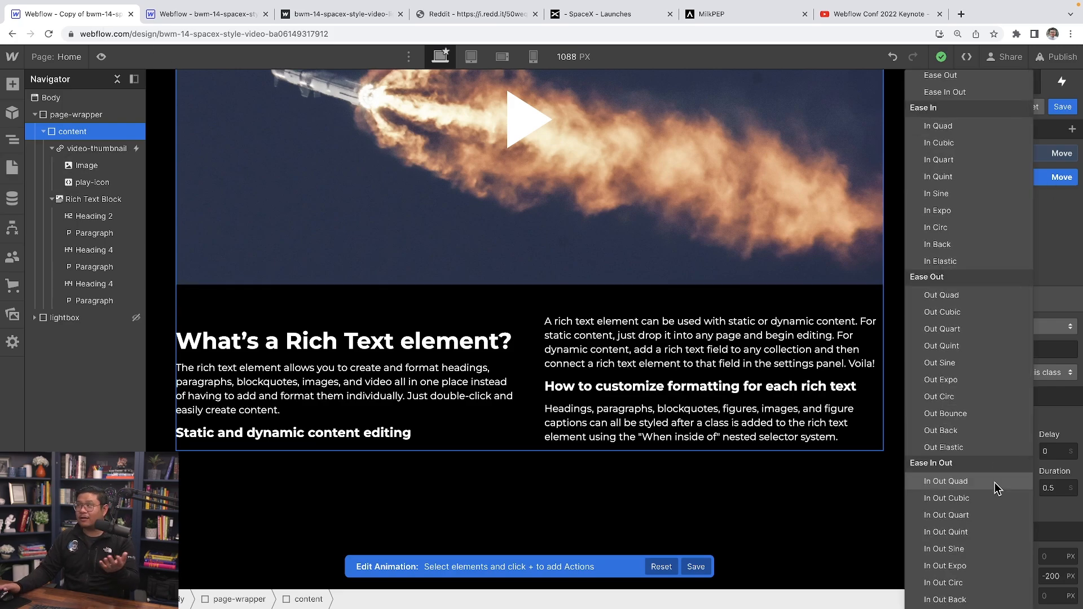
scroll(996, 485, "up", 3)
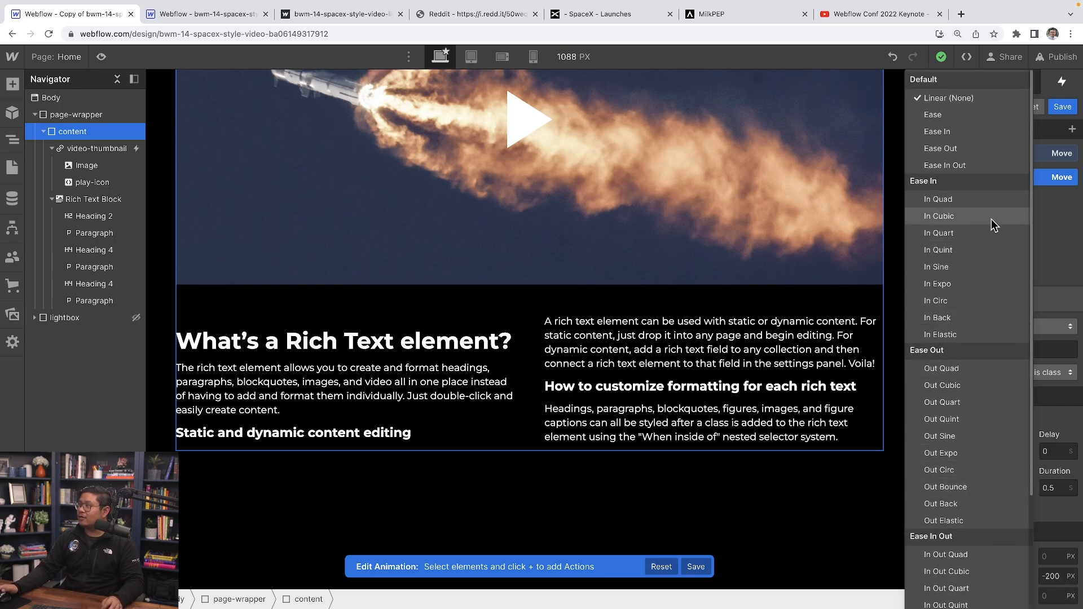
scroll(969, 261, "down", 4)
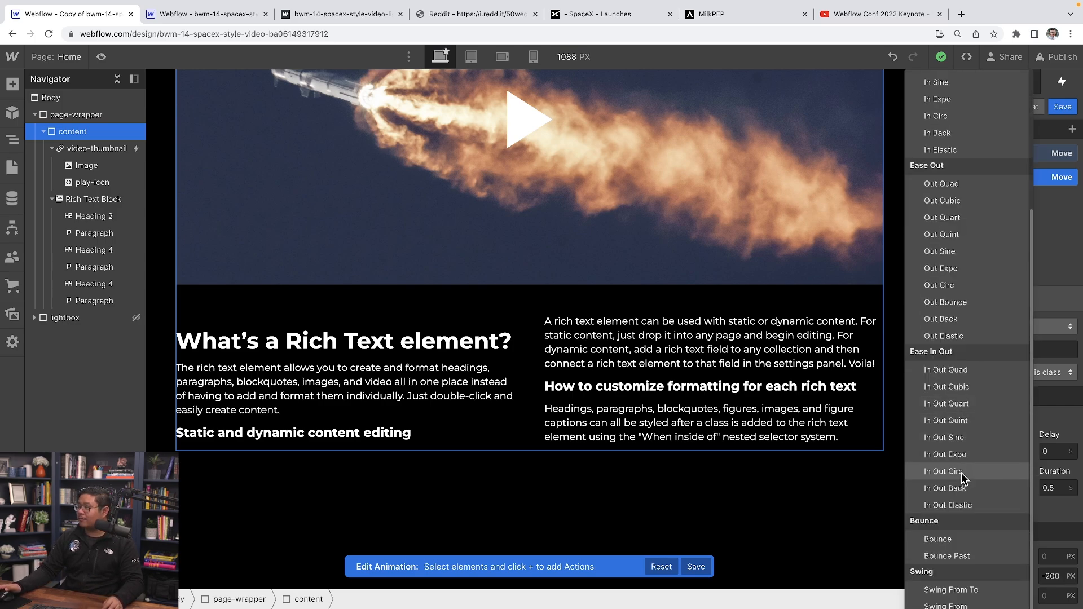
left_click(974, 423)
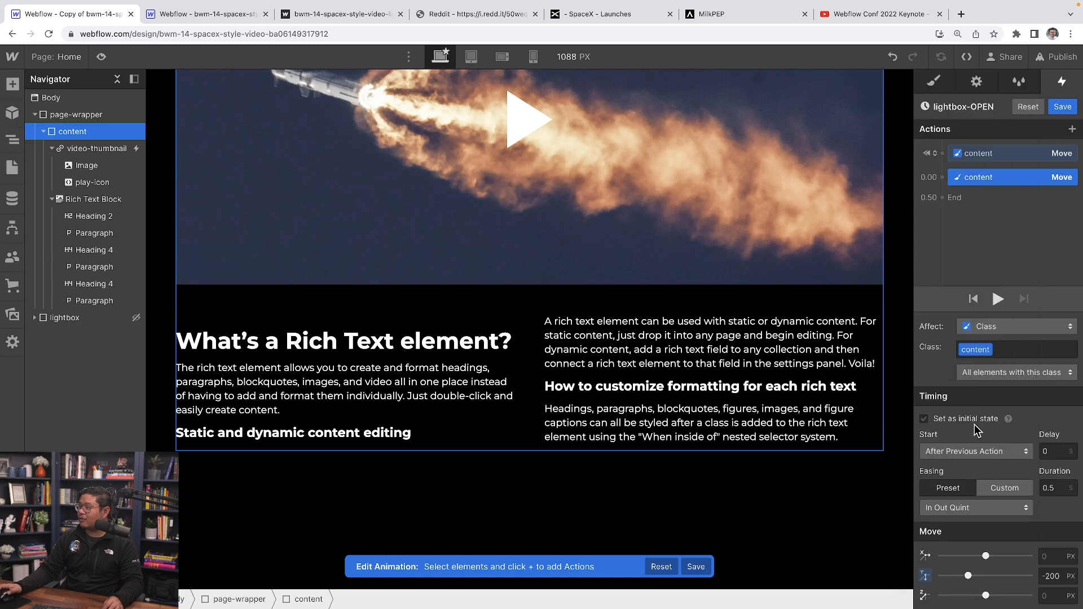
left_click(998, 299)
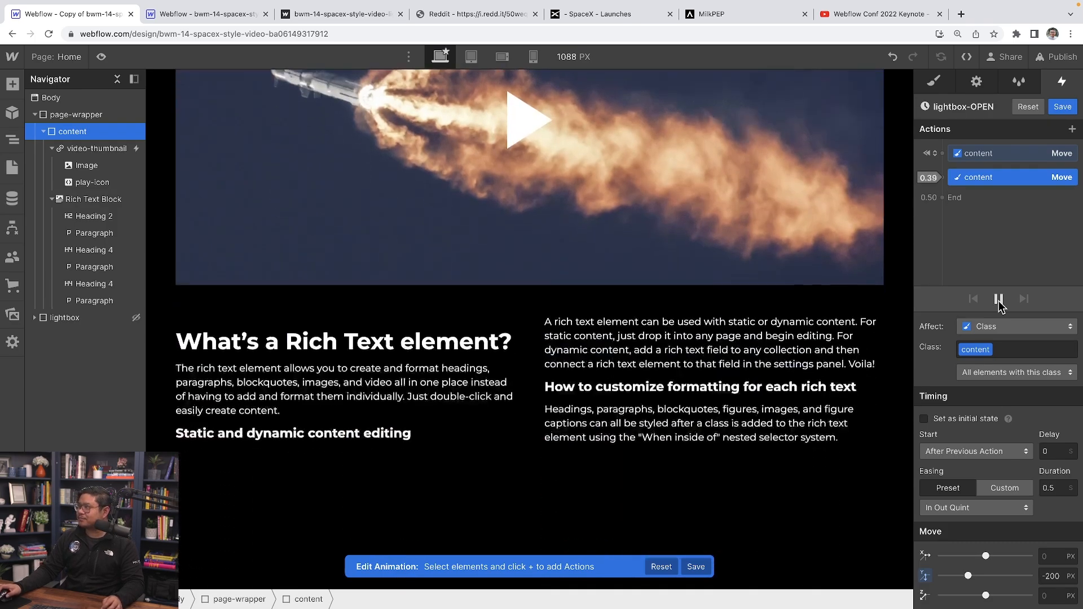
left_click(999, 299)
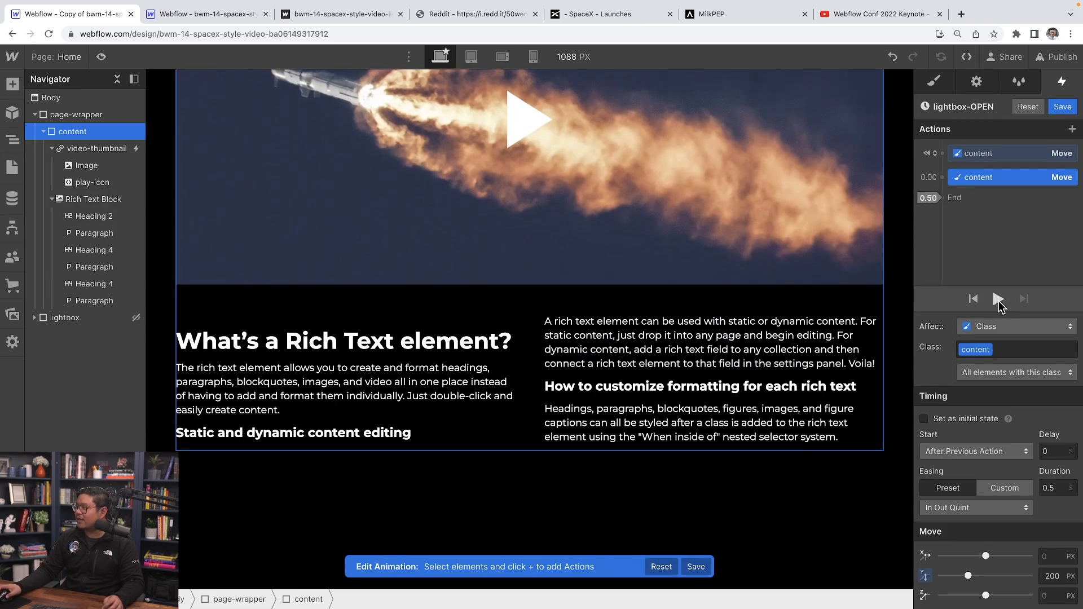
- Set the second content Move action's duration to 0.75 s and preview the animation
left_click(1059, 485)
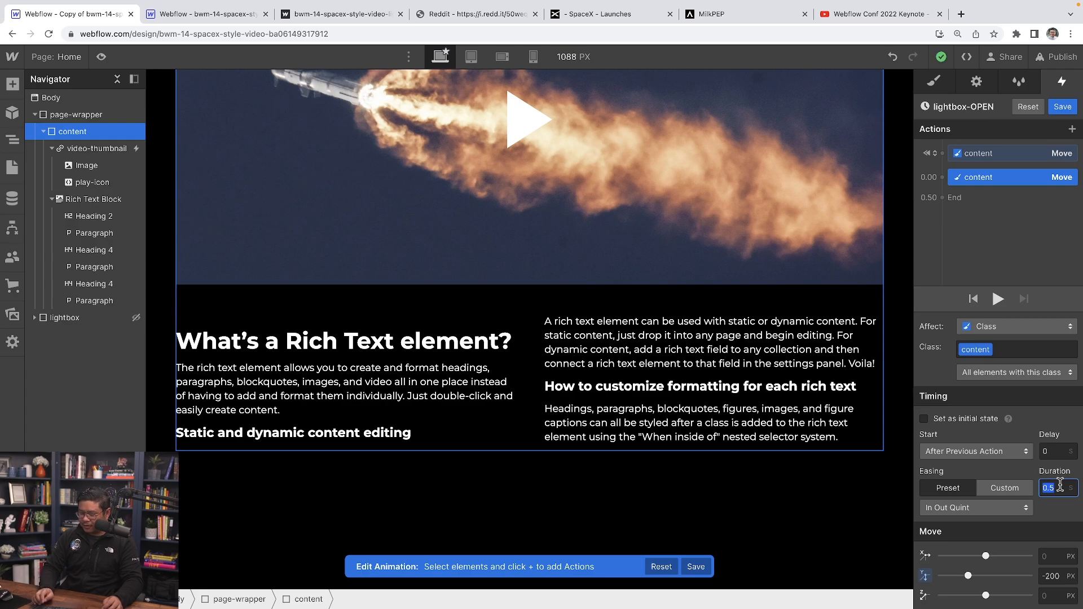
type("0.75")
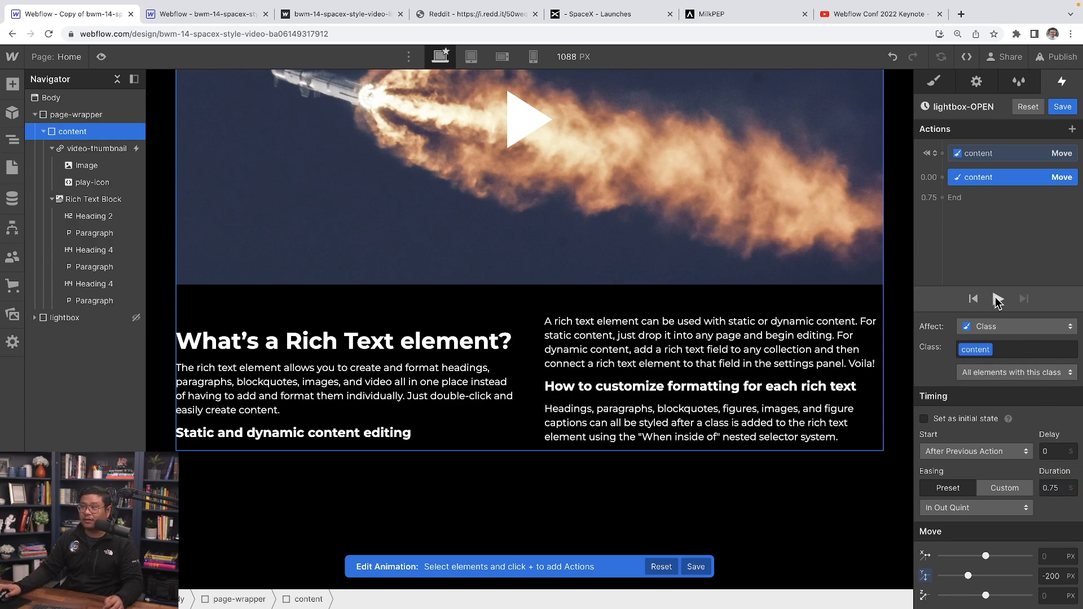
left_click(999, 299)
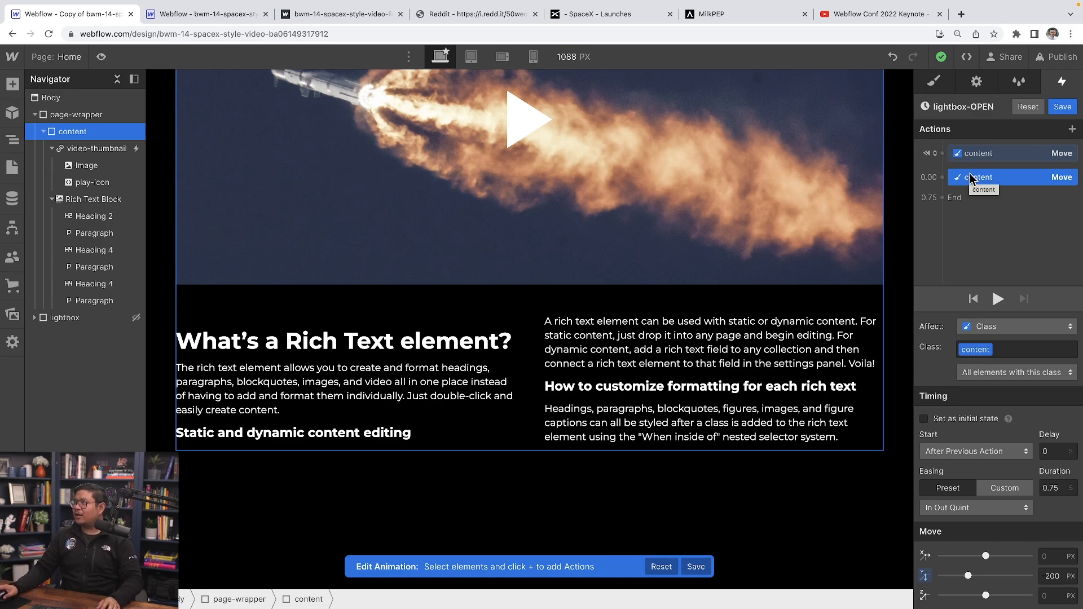
- Duplicate the second content Move action and set the copy's Y offset to 200 px
right_click(969, 174)
left_click(976, 227)
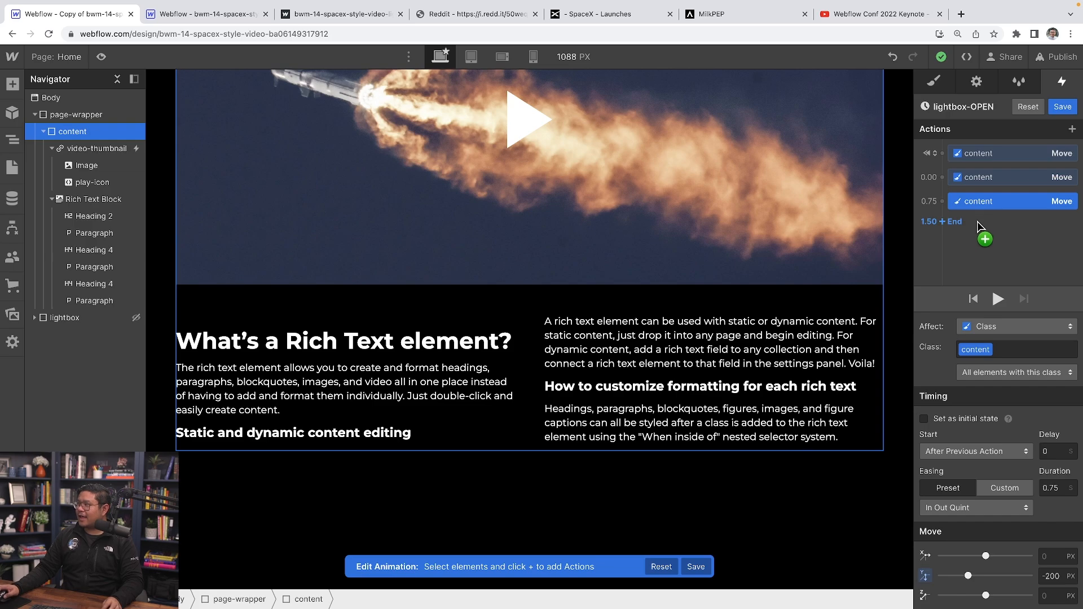
left_click(1045, 574)
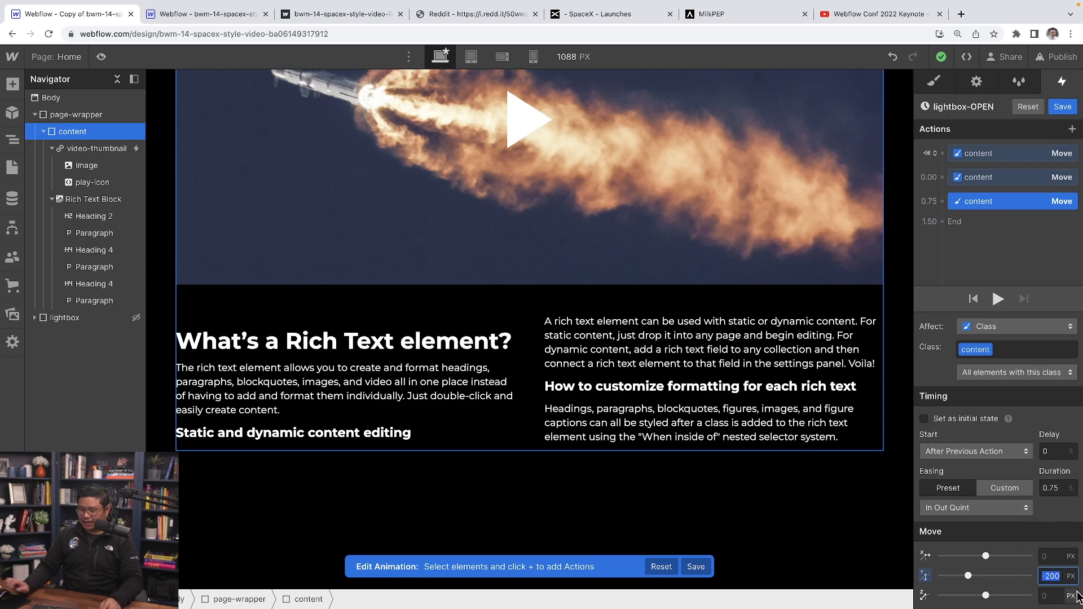
type("200")
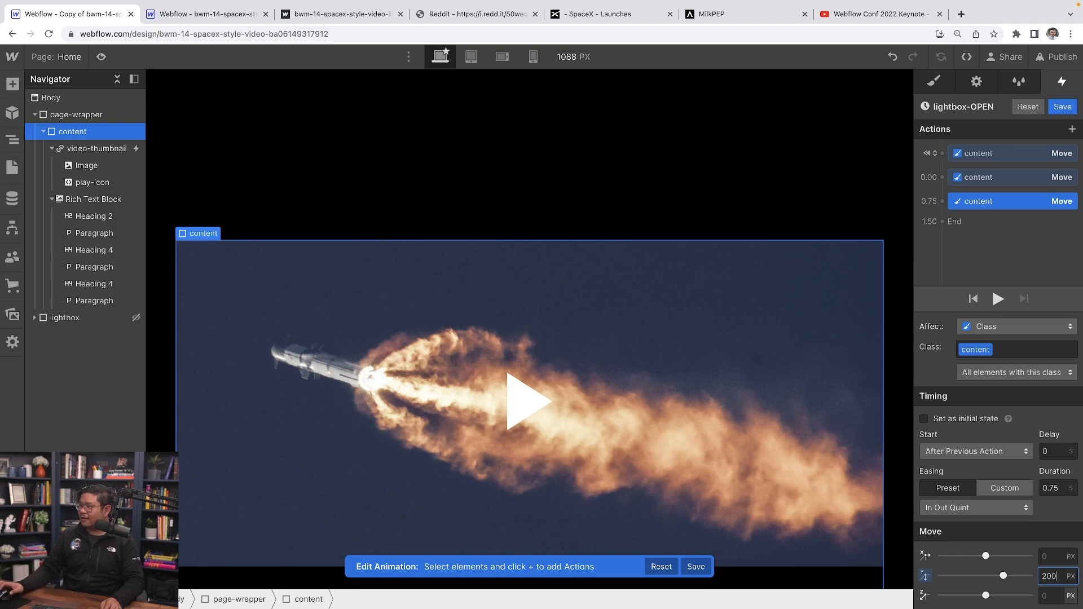
- Give the third content Move action a duration of 0 s and Linear (None) easing, and preview the animation
left_click(1048, 488)
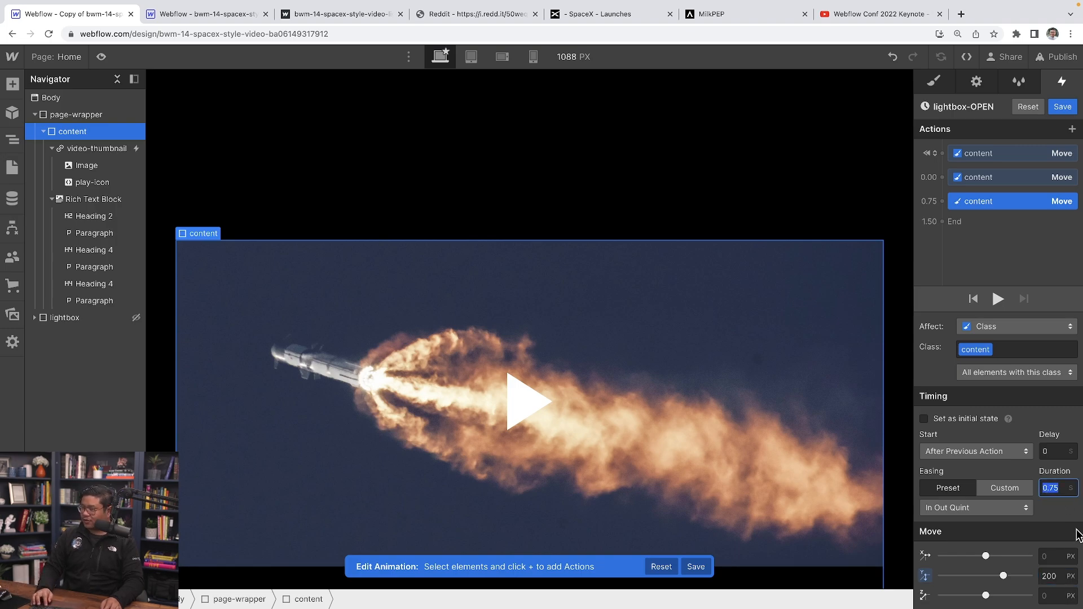
type("0")
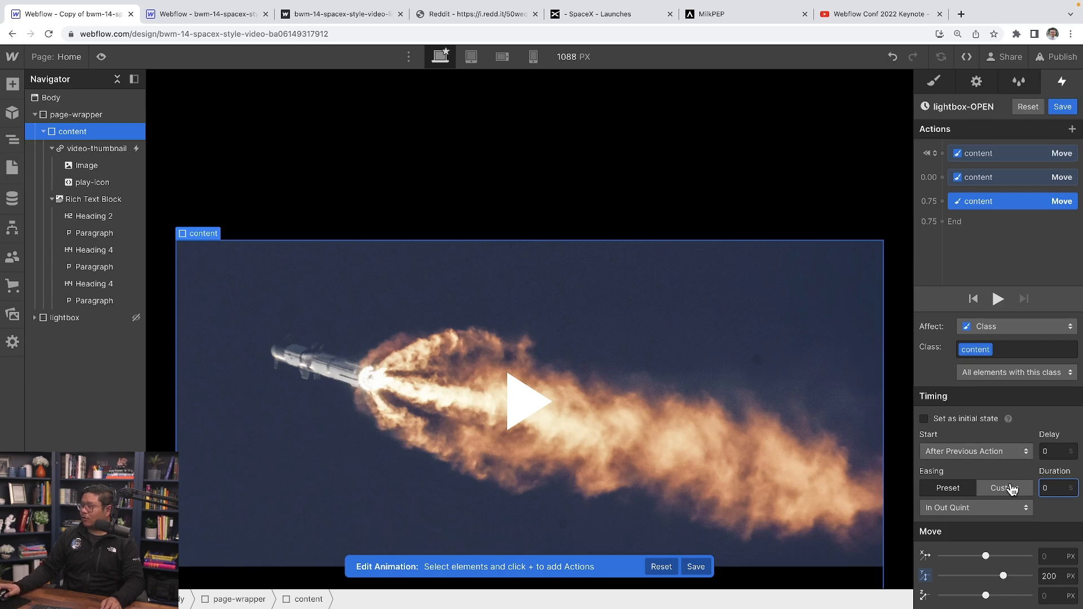
left_click(1015, 508)
scroll(958, 167, "up", 5)
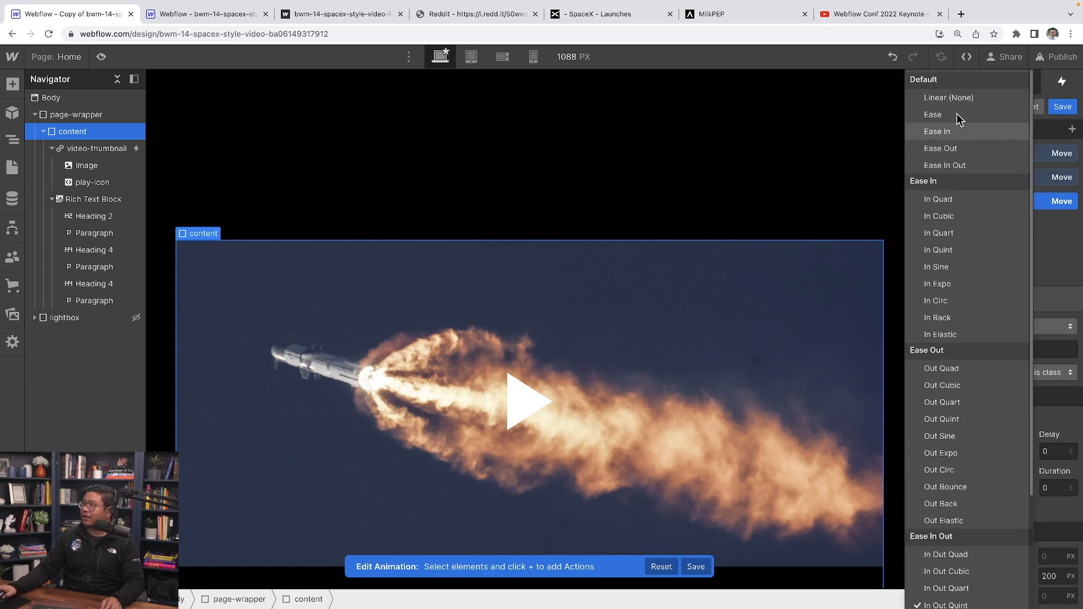
left_click(957, 100)
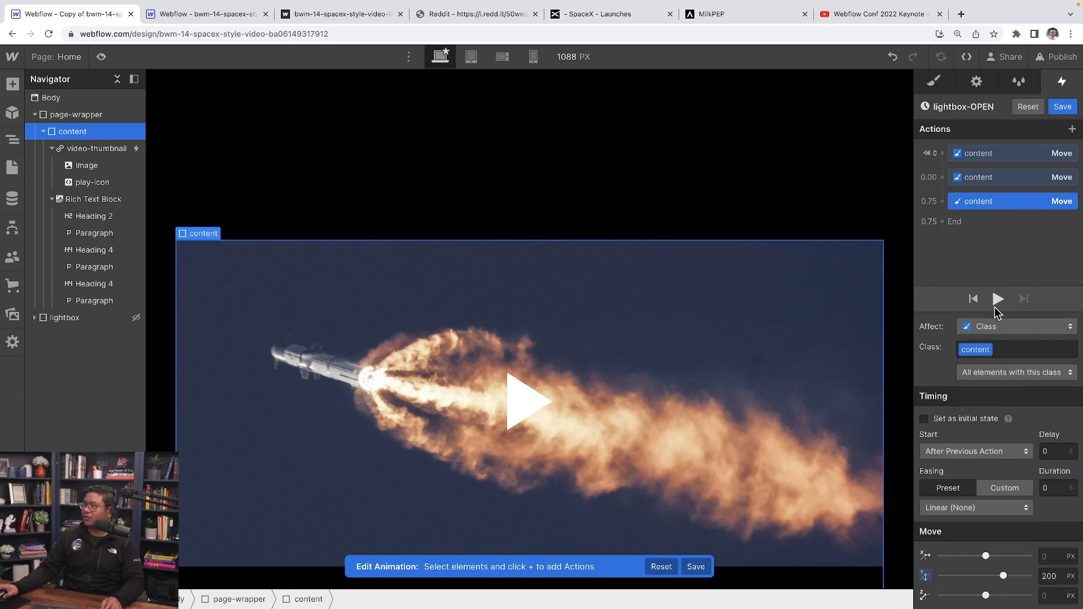
left_click(997, 301)
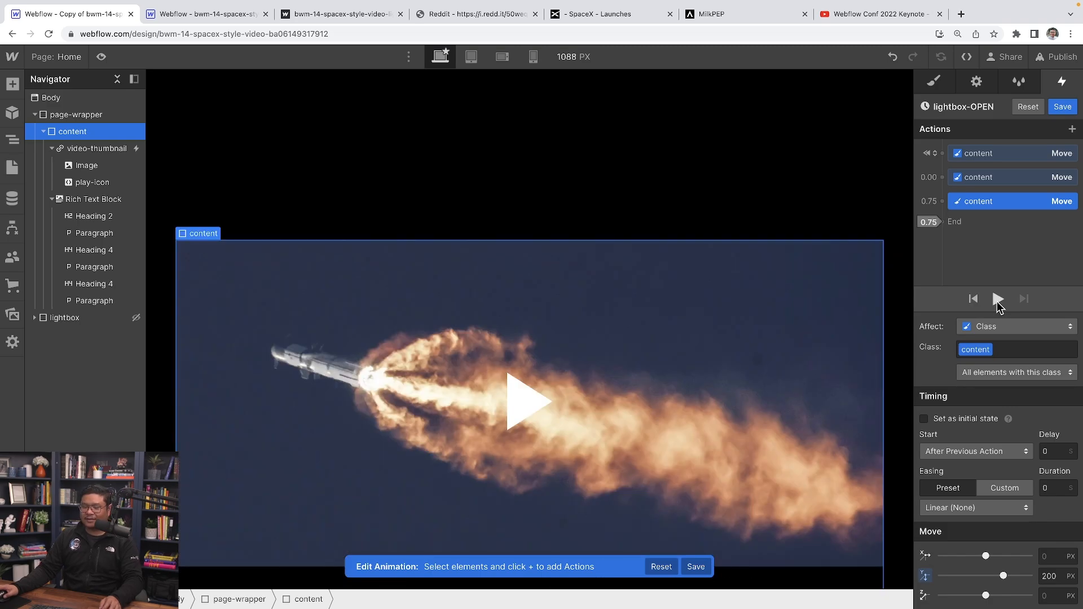
left_click(997, 301)
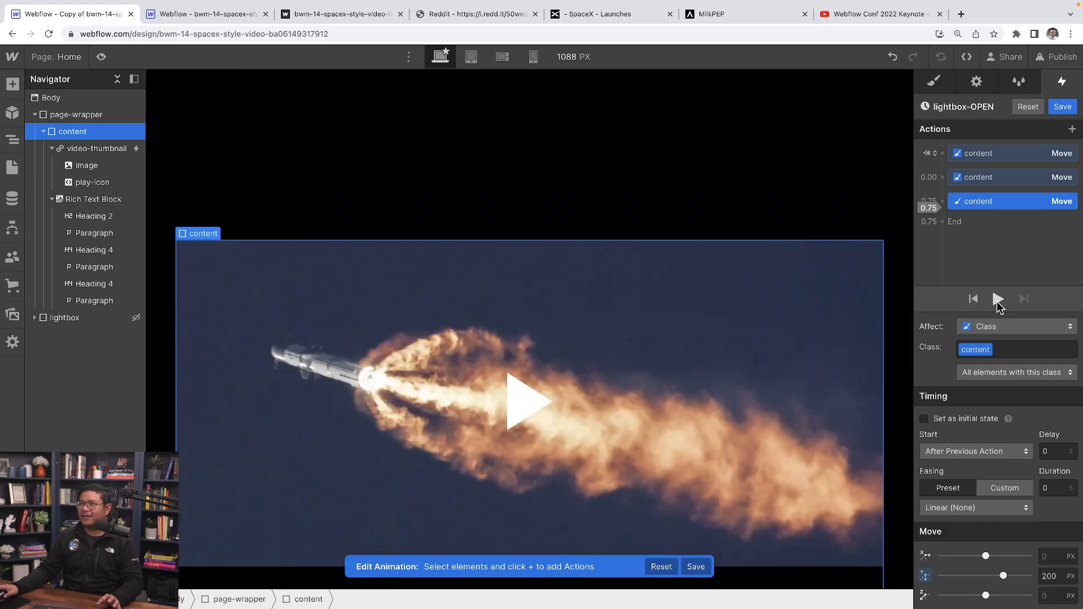
left_click(997, 301)
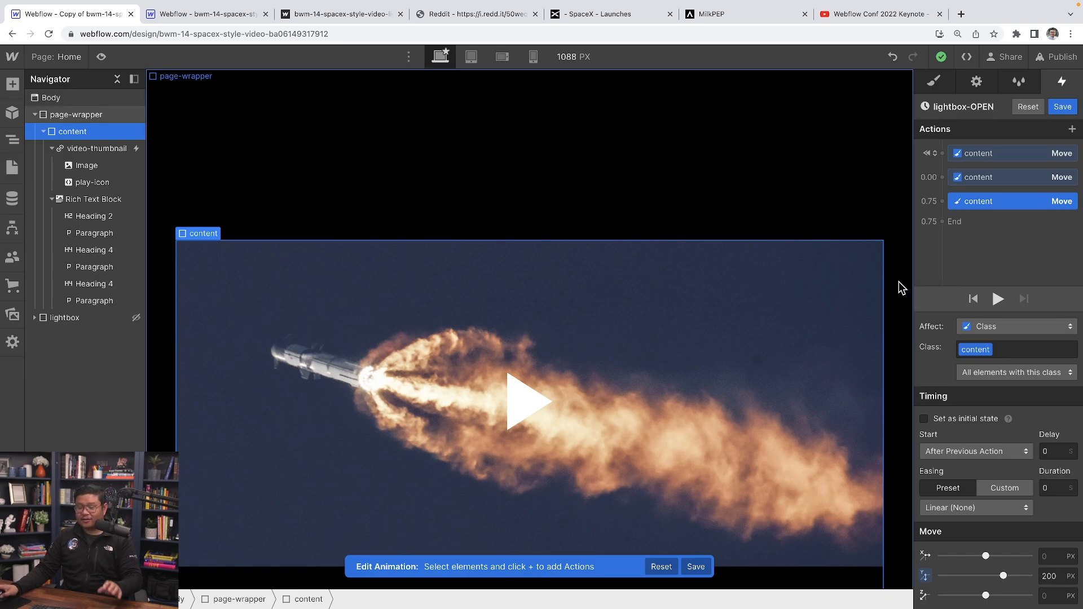
- Add a Hide/Show action for the lightbox div to the initial state with its display set to none
left_click(79, 319)
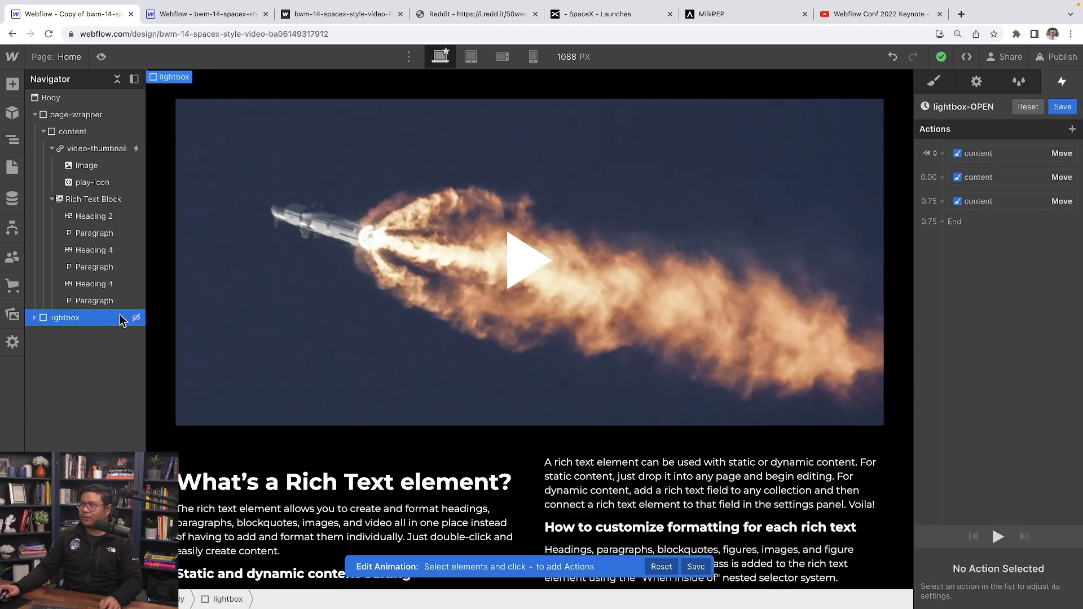
left_click(942, 154)
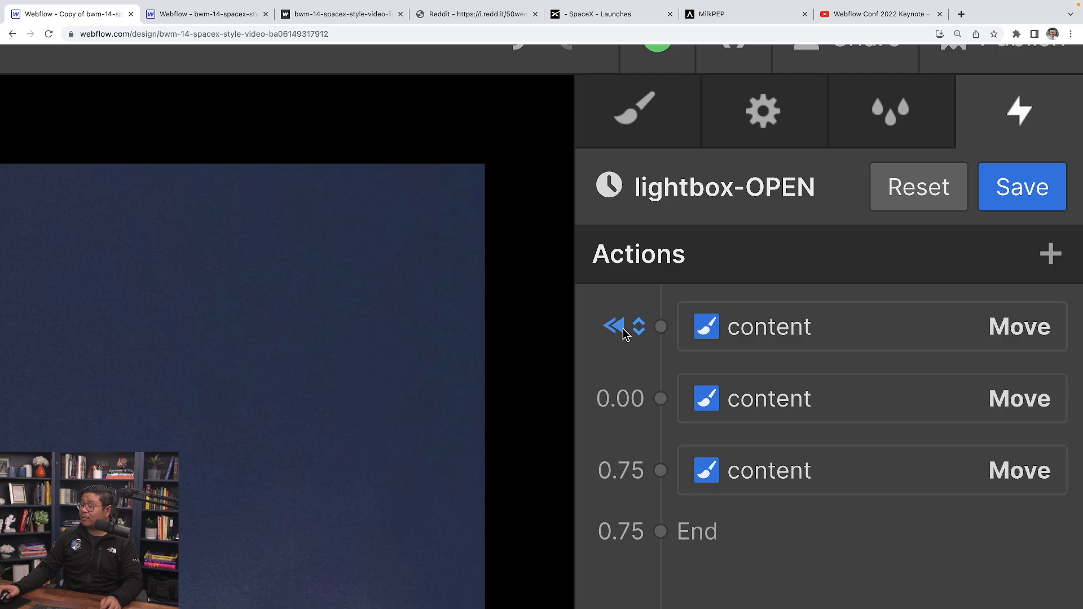
left_click(660, 330)
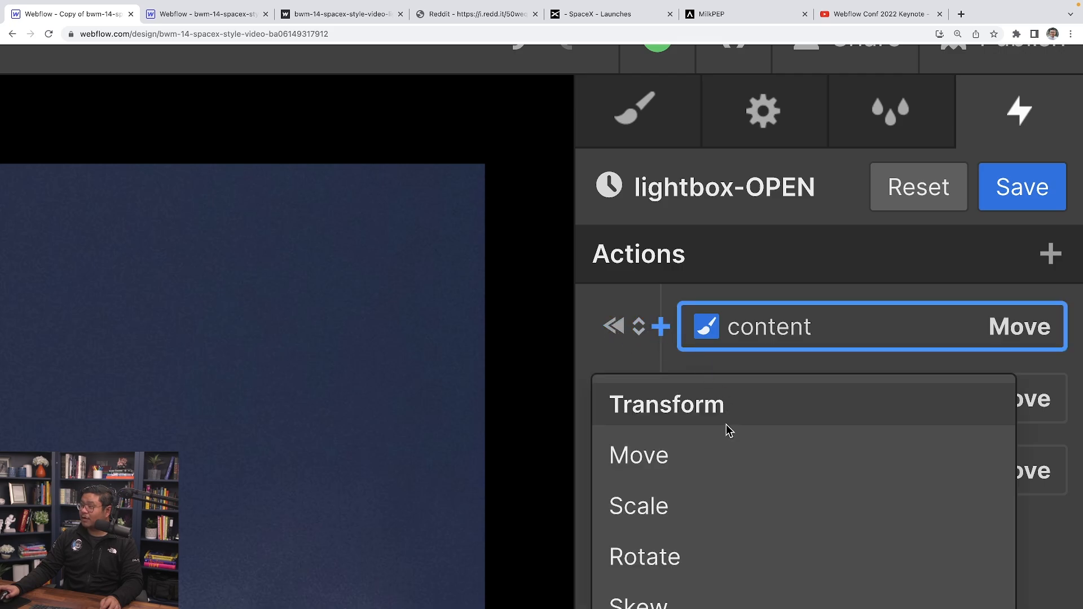
scroll(729, 438, "down", 4)
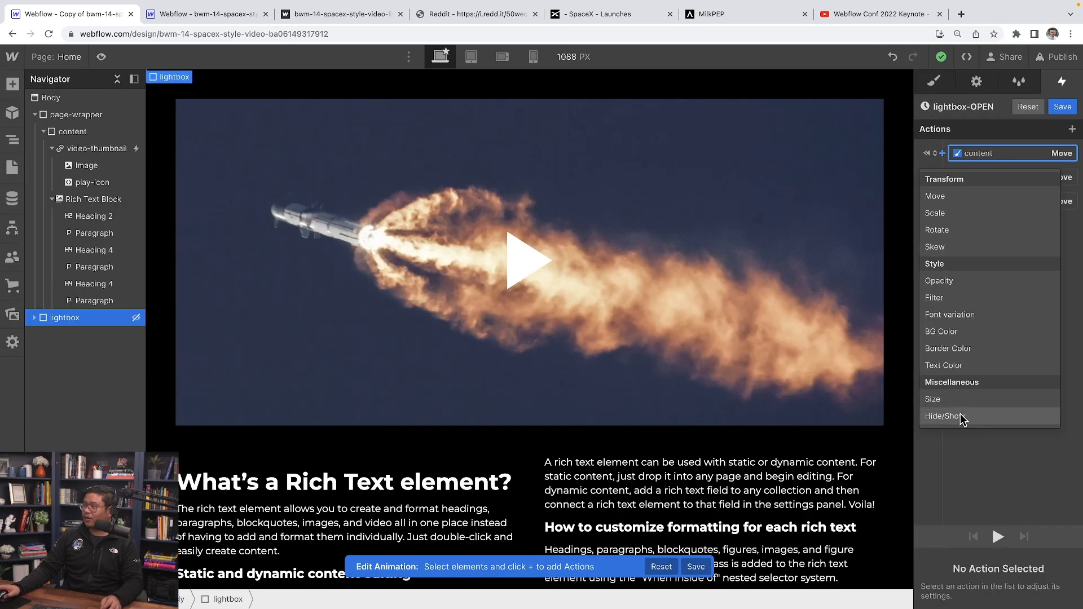
left_click(980, 416)
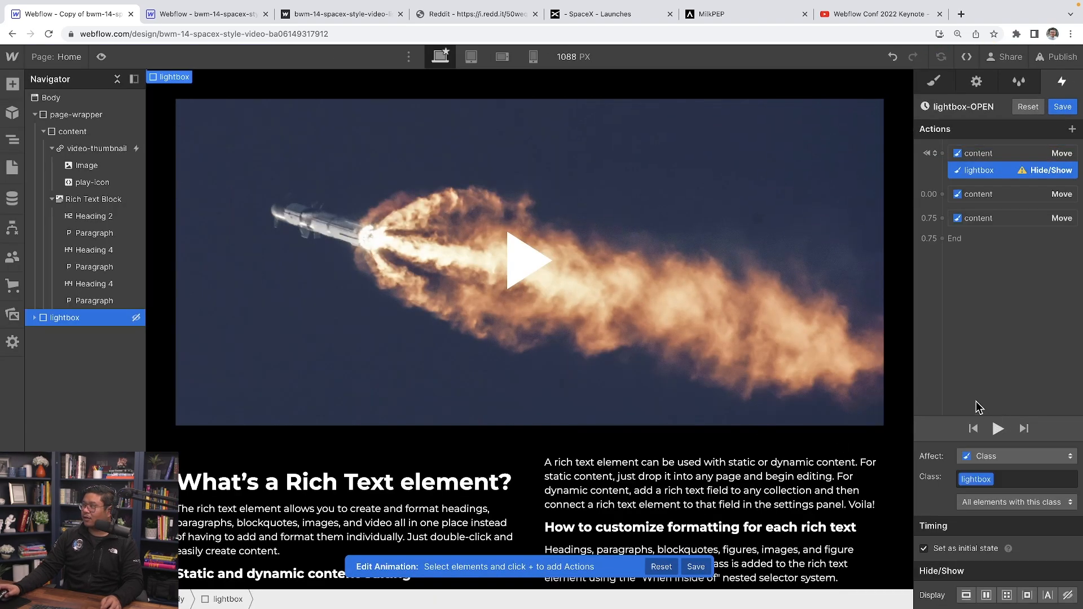
left_click(1069, 597)
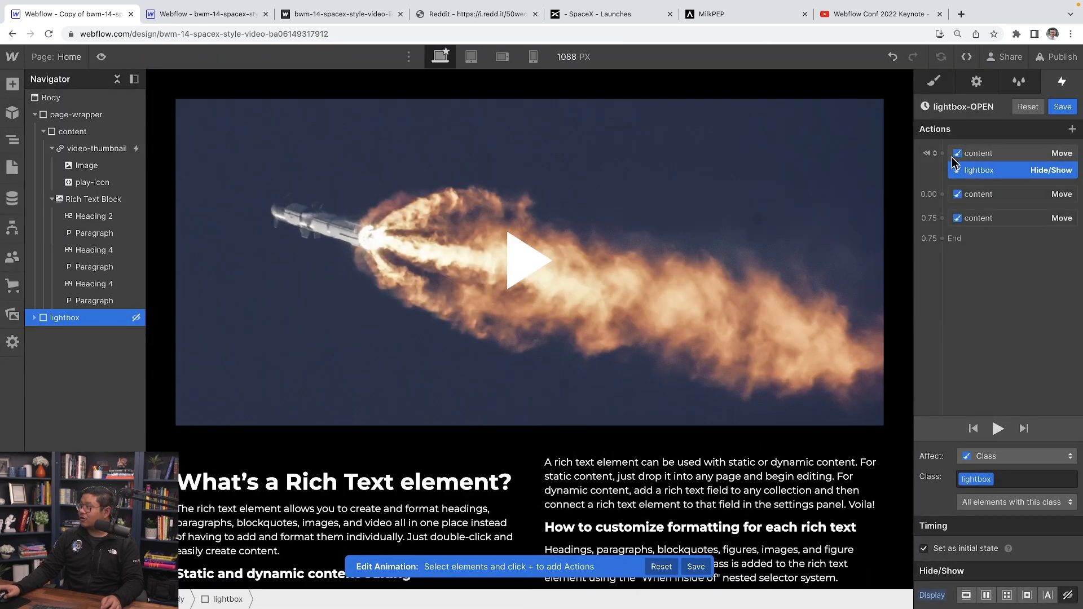
- Add a Move action for the lightbox div to the initial state with a Y offset of 100%
left_click(948, 161)
left_click(937, 196)
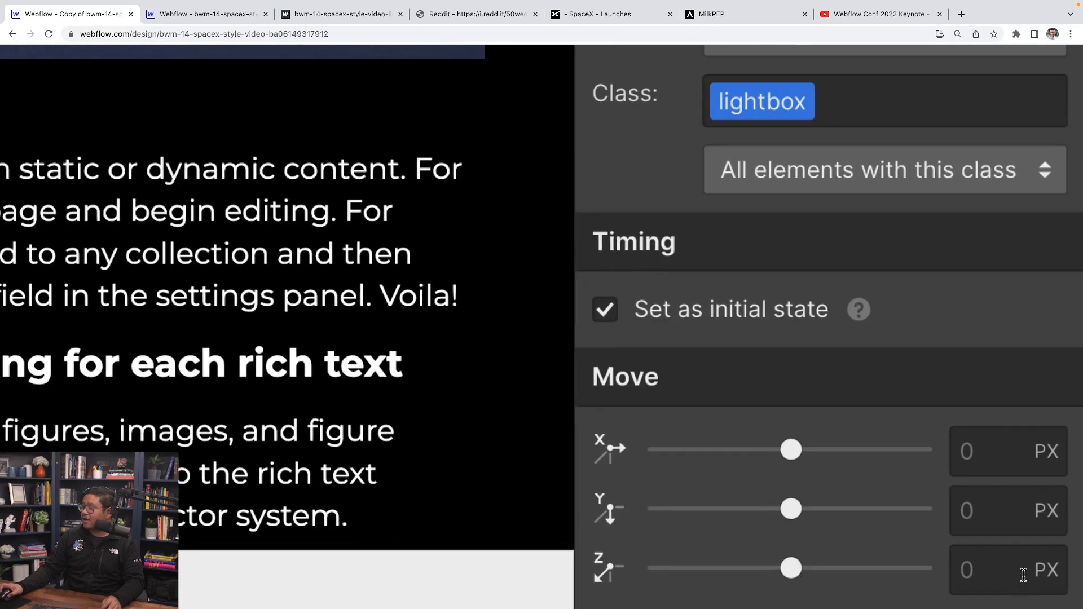
left_click(1048, 577)
type("1")
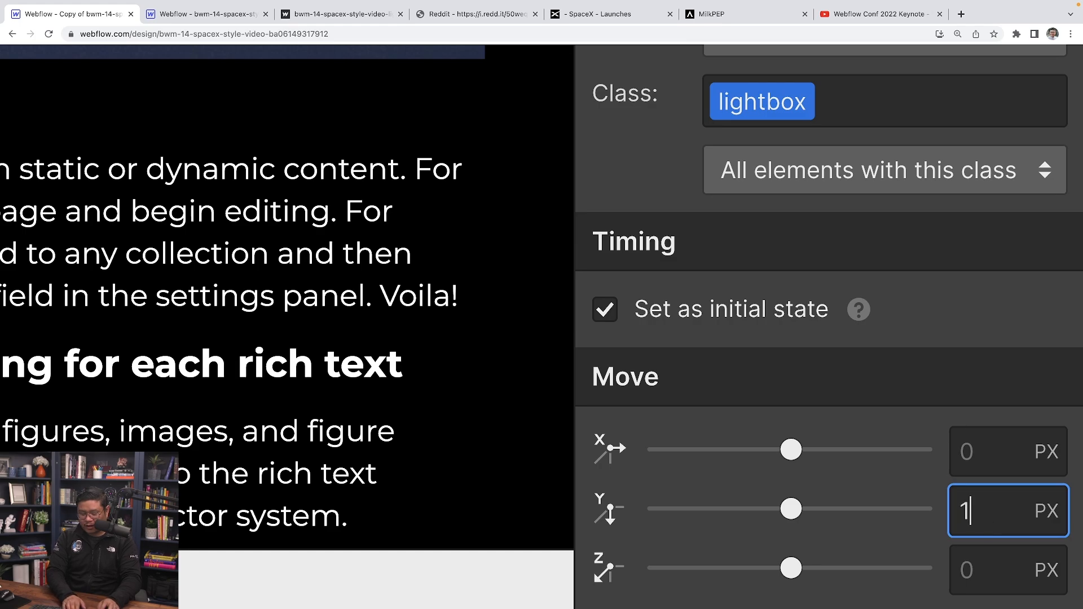
type("00%")
key("Return")
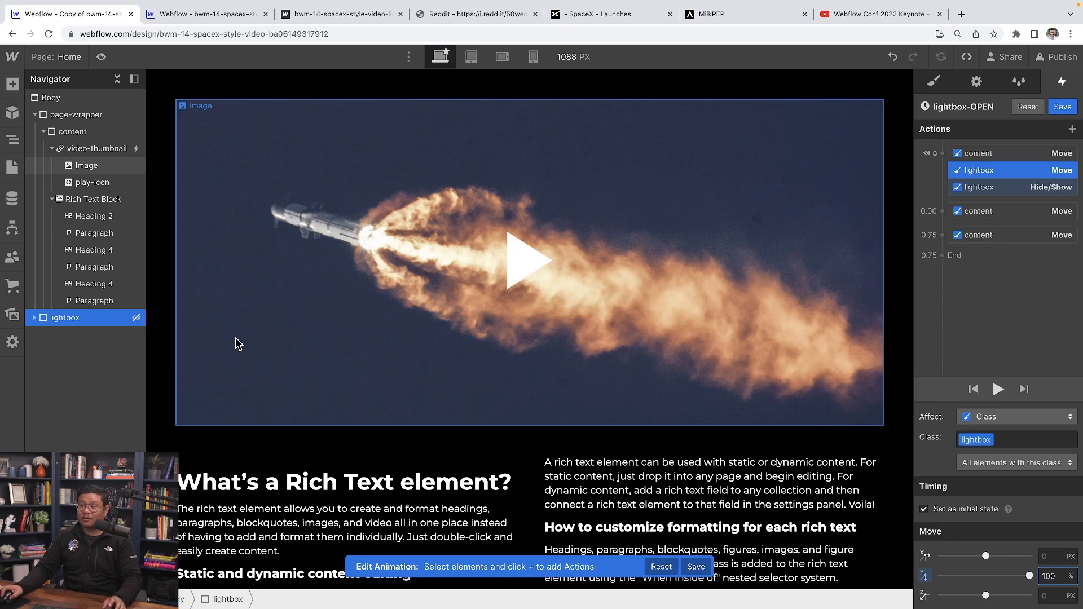
mouse_move(141, 320)
left_mouse_down()
mouse_move(508, 169)
mouse_move(1018, 144)
mouse_move(987, 197)
left_mouse_up()
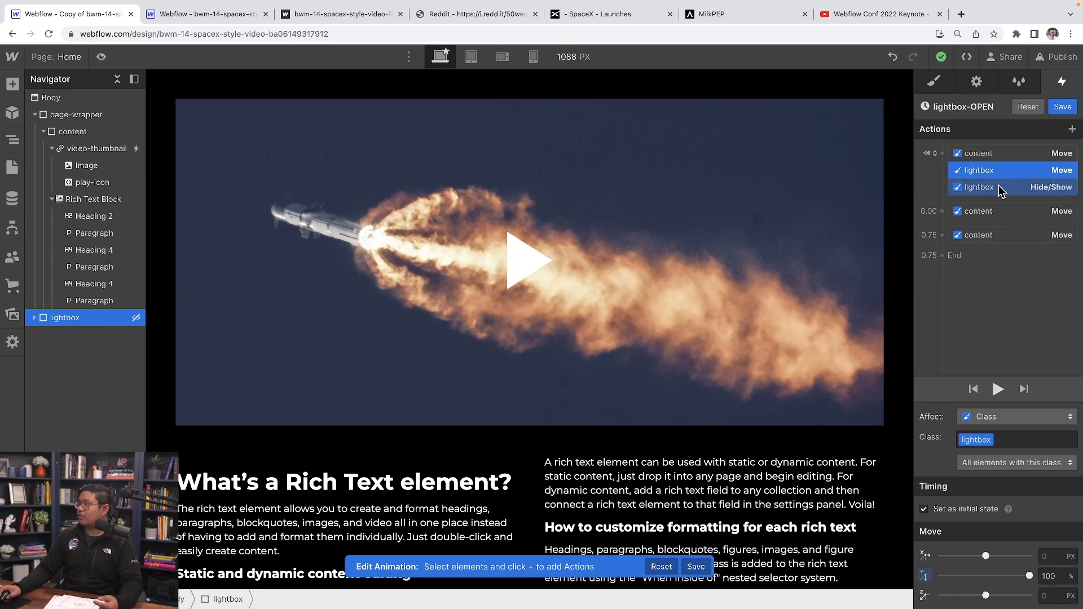
- Duplicate the lightbox Hide/Show action after the initial state and set the copy's display to flex
left_click(999, 185)
right_click(993, 185)
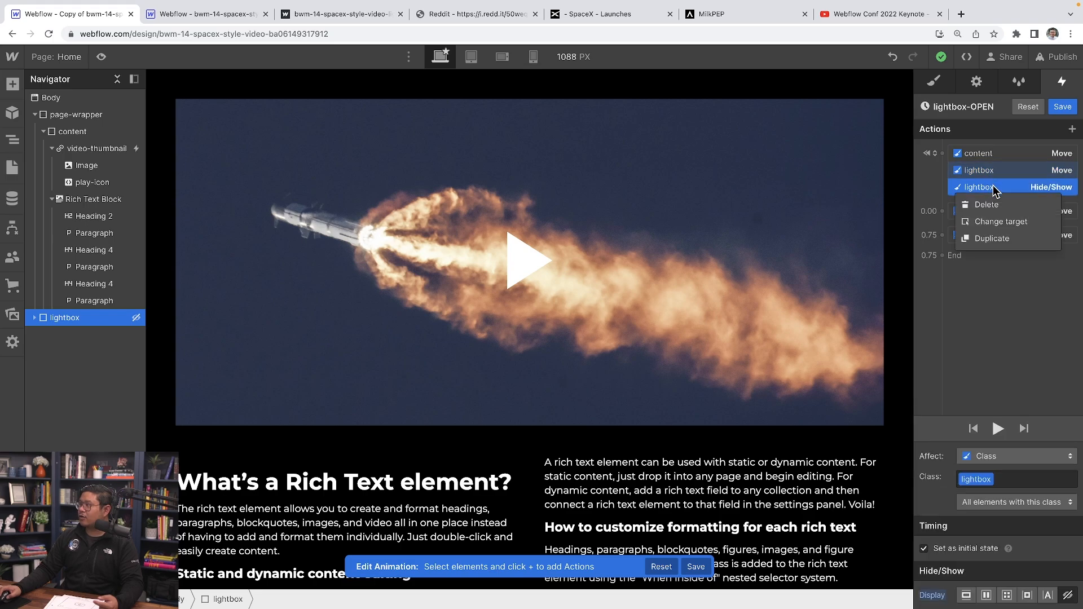
left_click(999, 242)
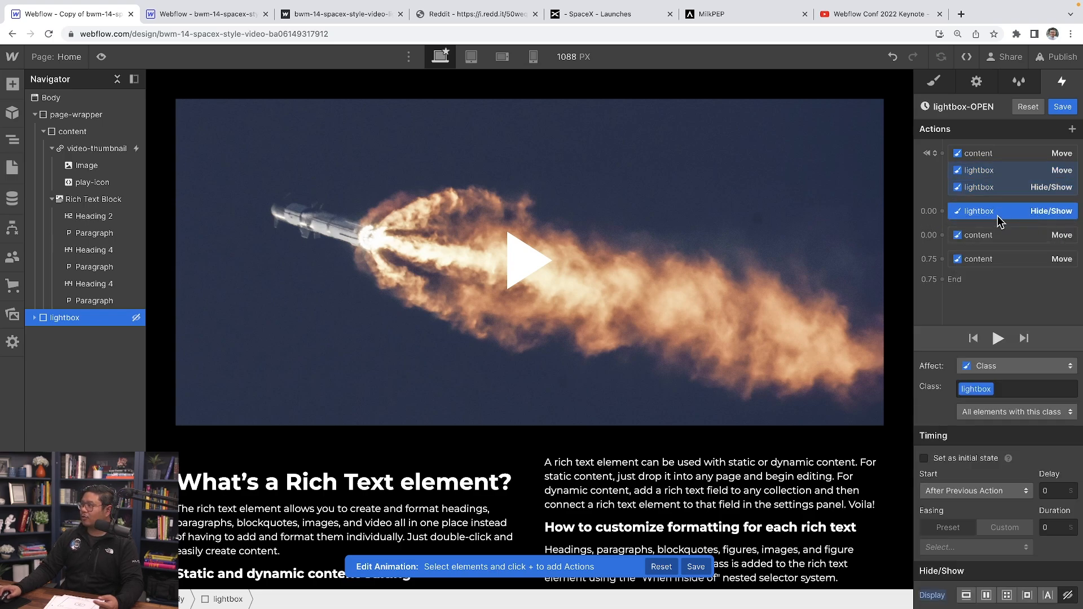
left_click(986, 597)
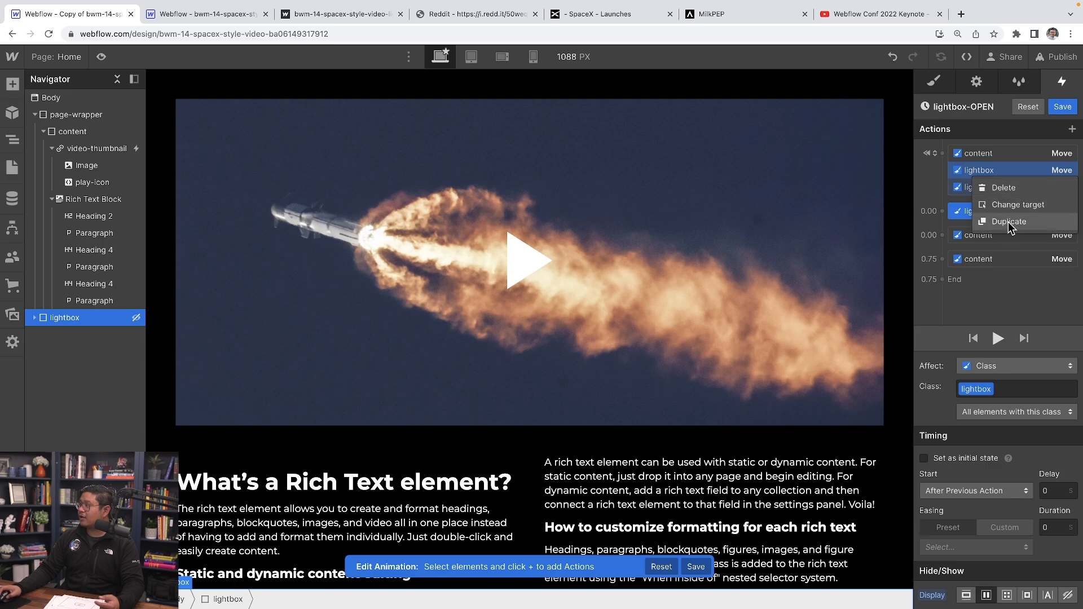
- Duplicate the lightbox Move action alongside the second content Move, with a duration of 0.75 s and In Out Quint easing
left_click(1009, 221)
left_click_drag(1025, 213, 1010, 258)
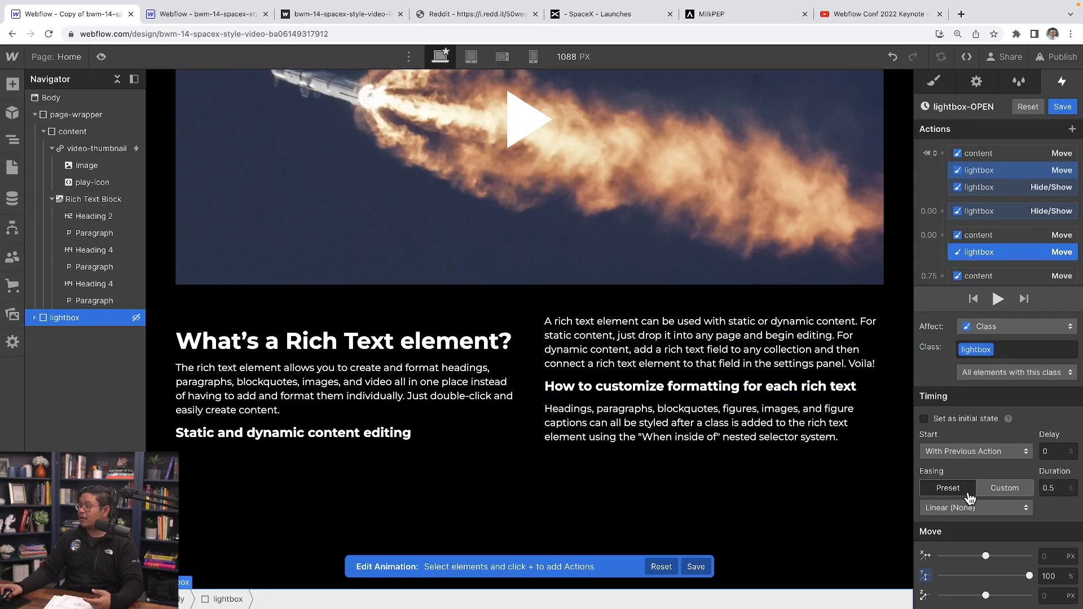
left_click(1047, 488)
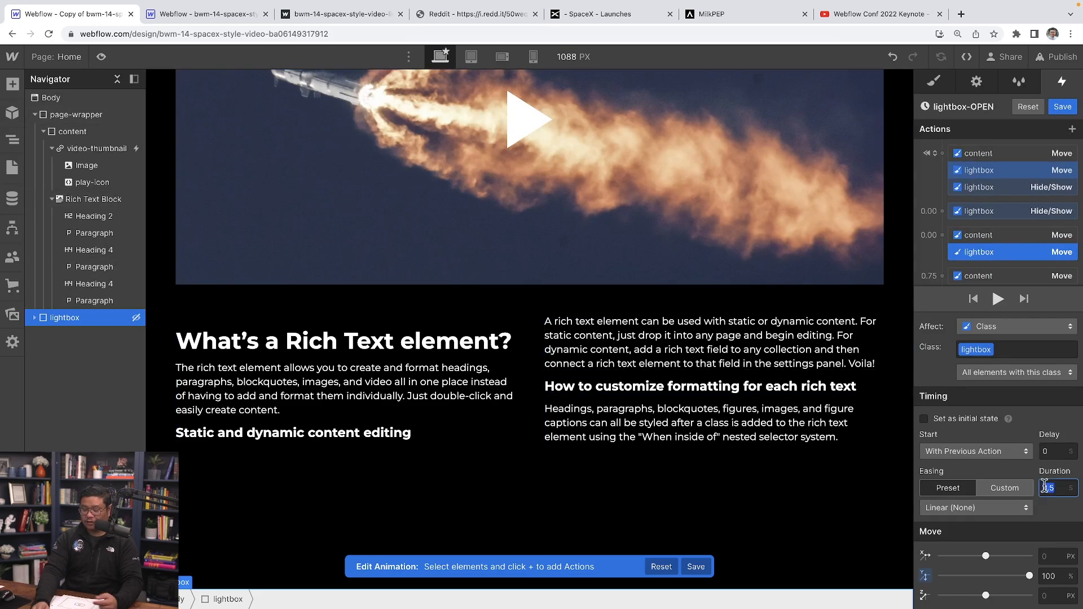
type("0.75")
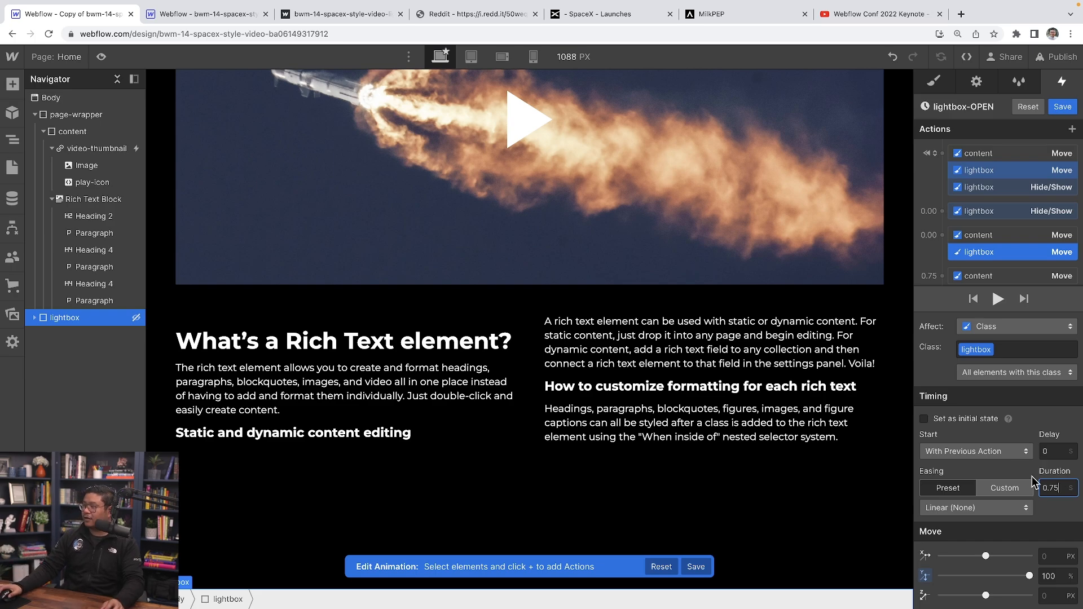
left_click(975, 507)
scroll(973, 567, "down", 3)
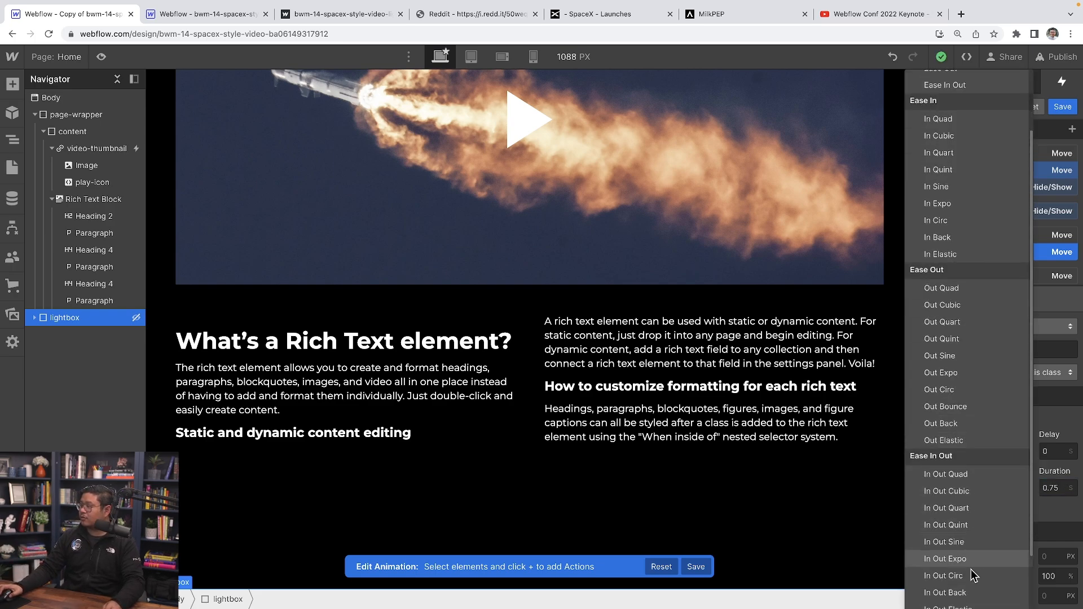
left_click(982, 527)
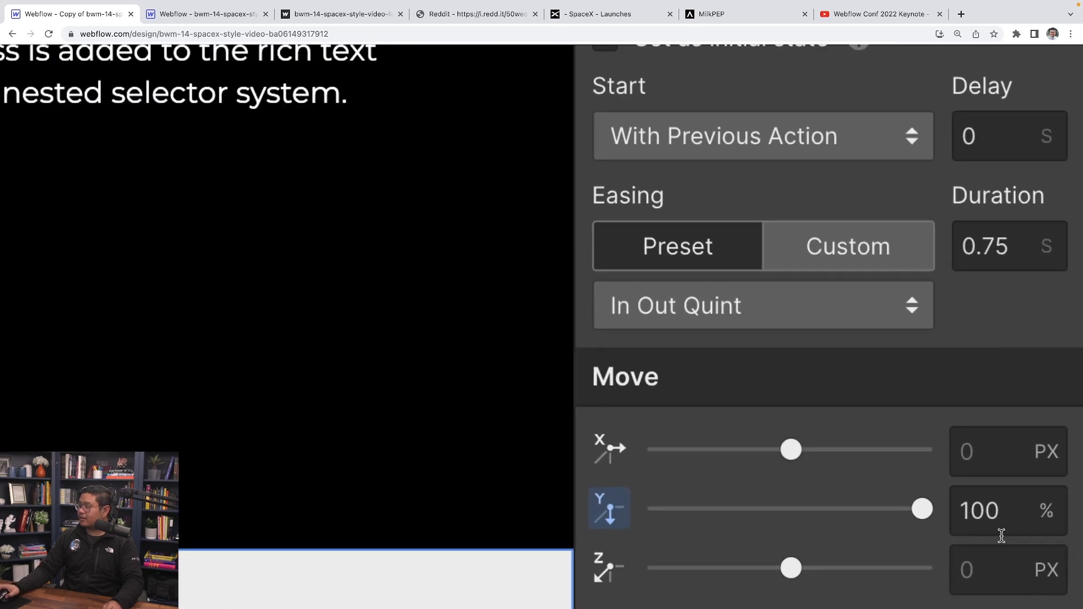
- Set the duplicated lightbox Move action's Y offset to 0% and preview the animation several times
double_click(1050, 576)
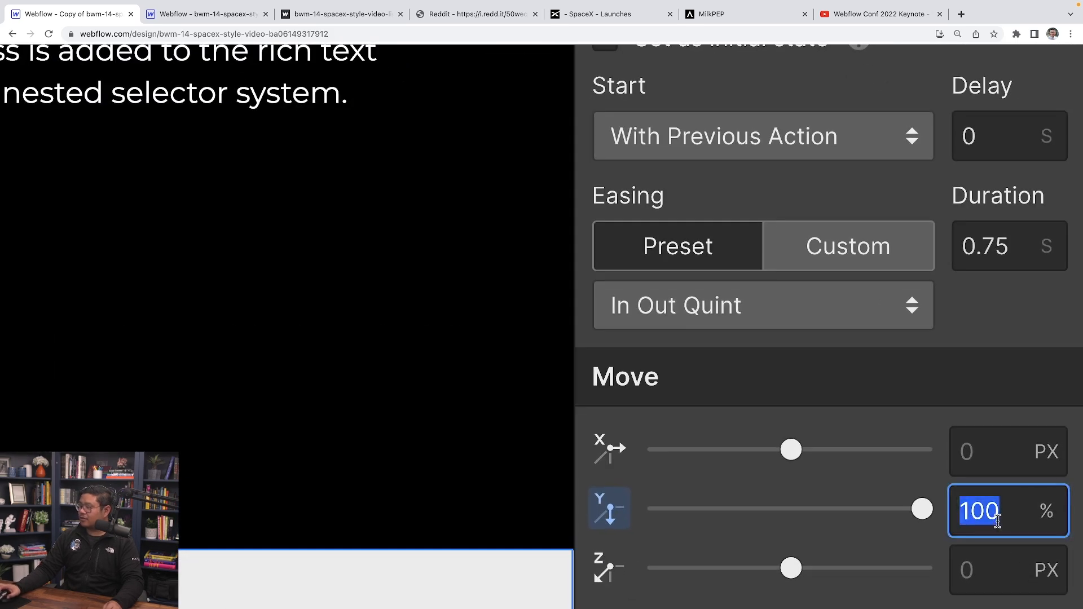
type("0")
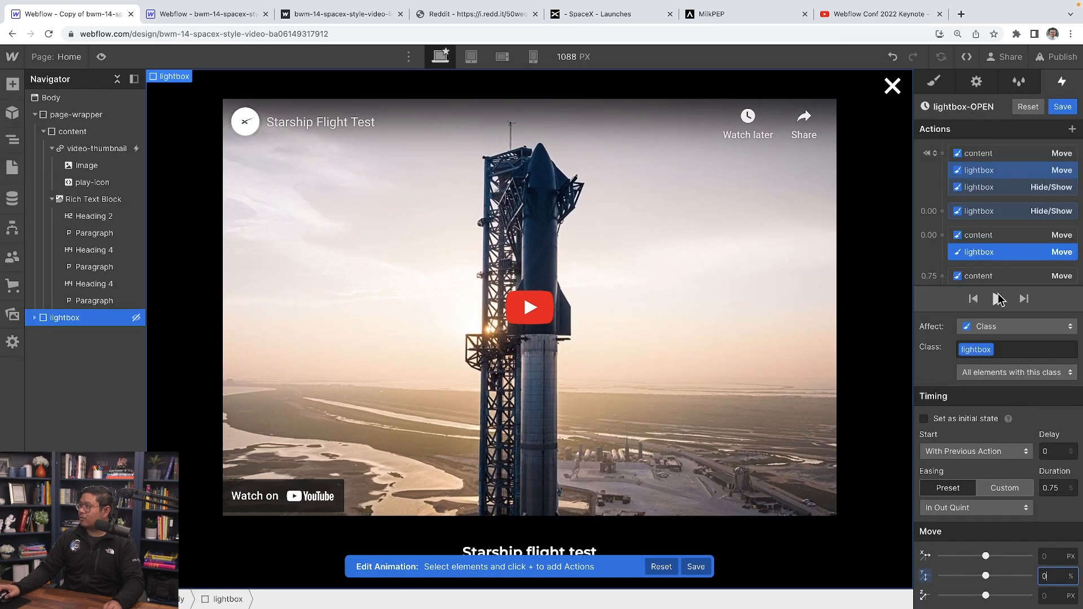
left_click(999, 299)
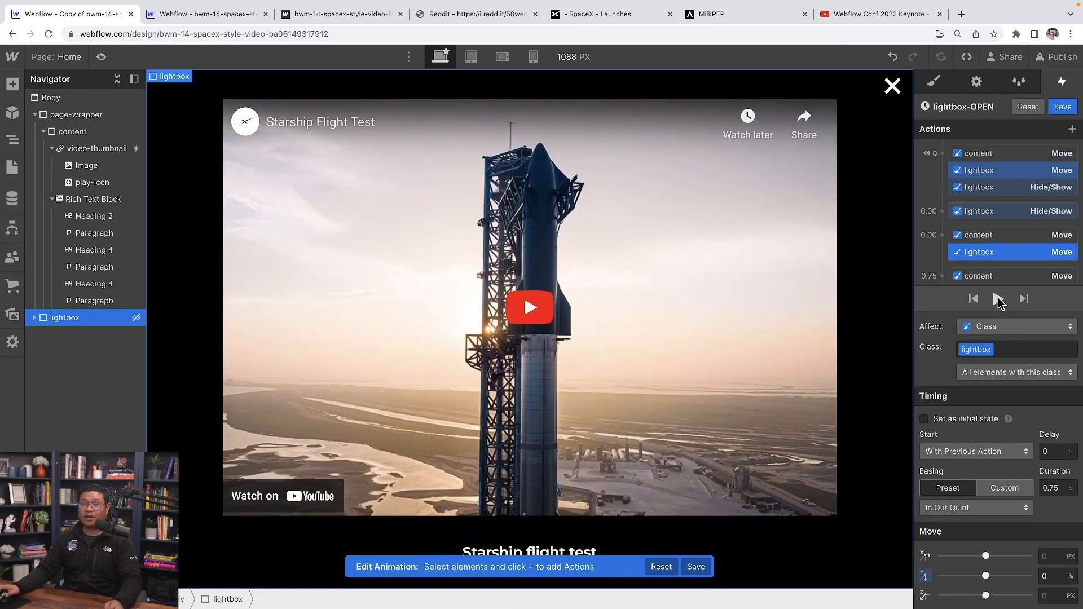
left_click(999, 298)
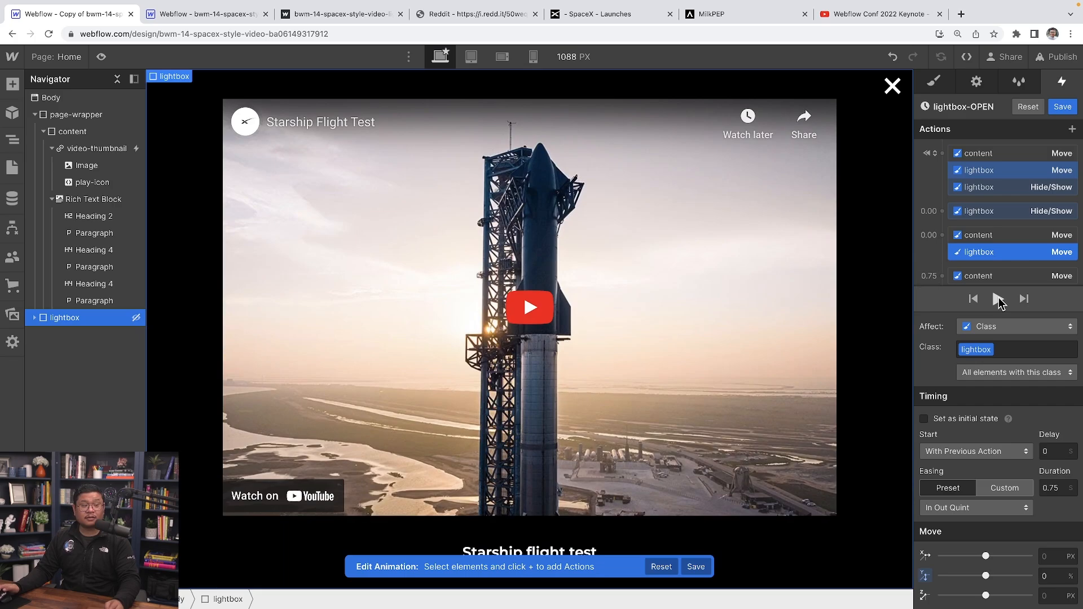
left_click(999, 299)
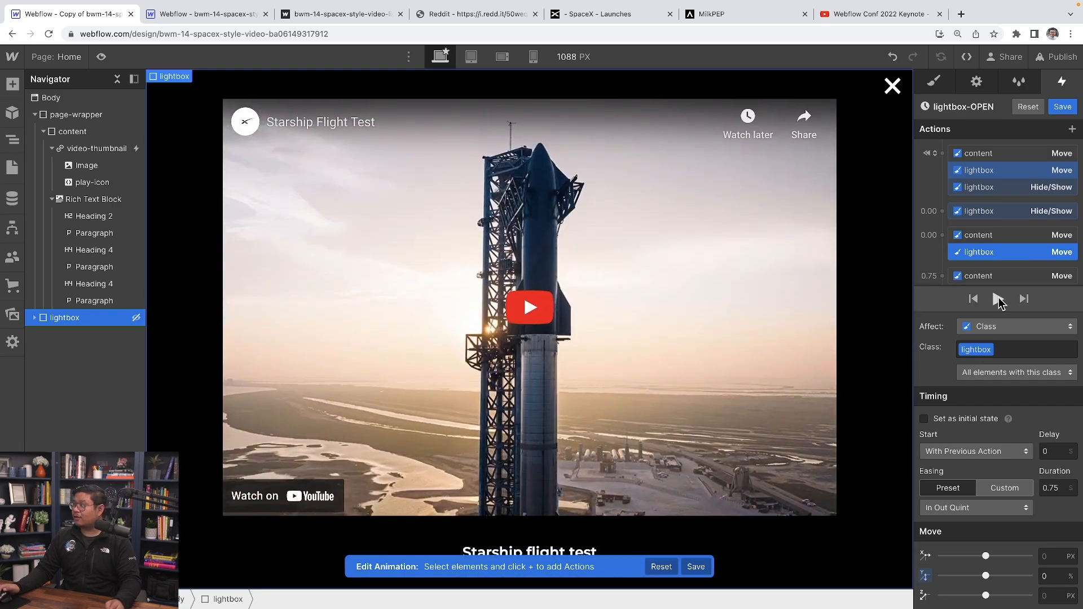
left_click(999, 299)
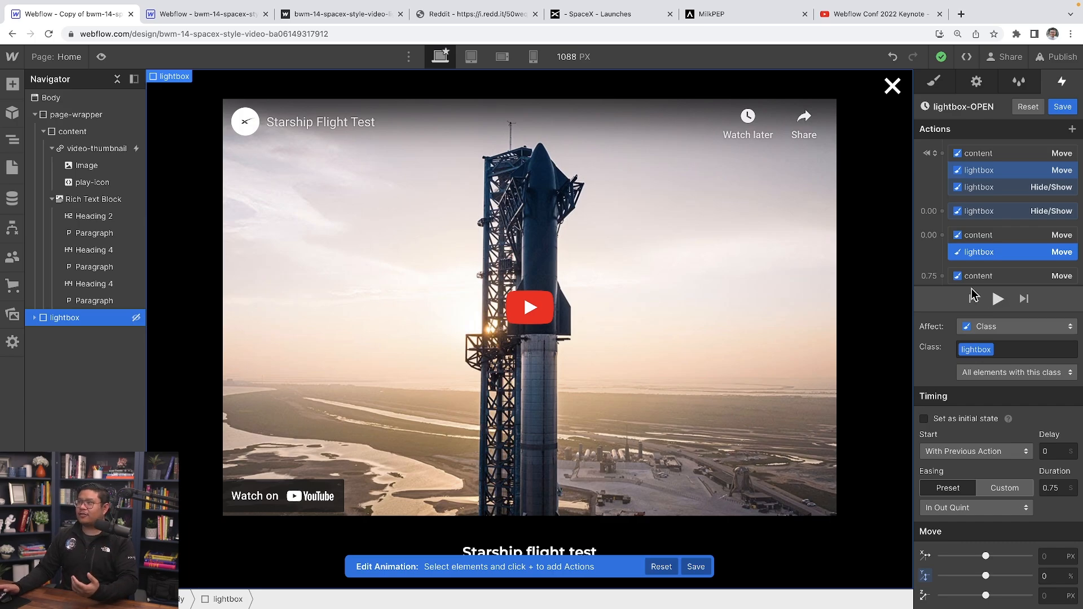
scroll(942, 282, "down", 1)
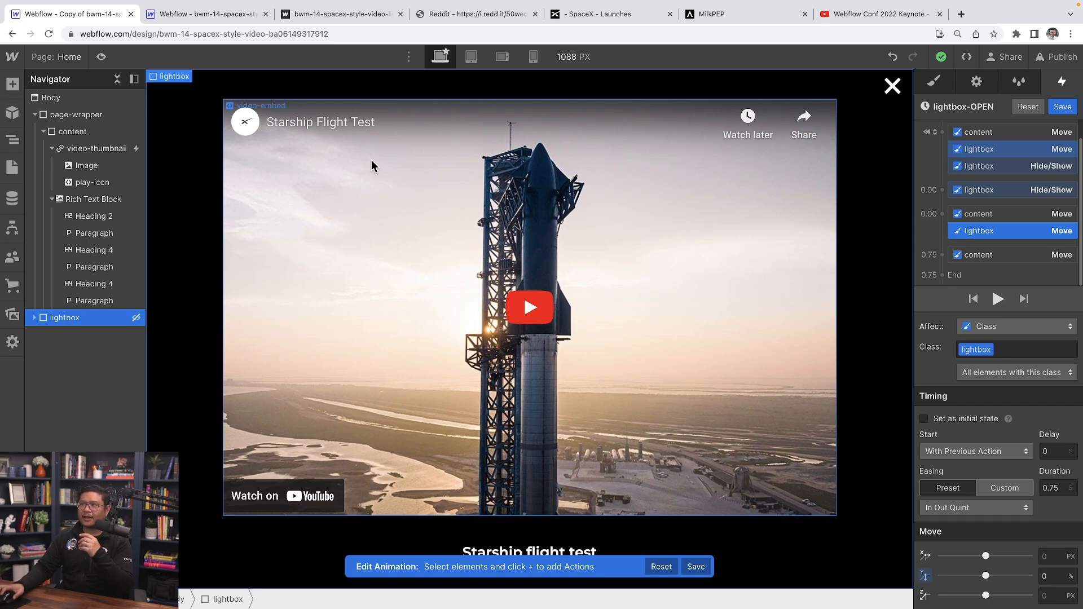
- Open and close the video lightbox on the published reference site to examine its animation, and return to the Webflow Designer
left_click(296, 17)
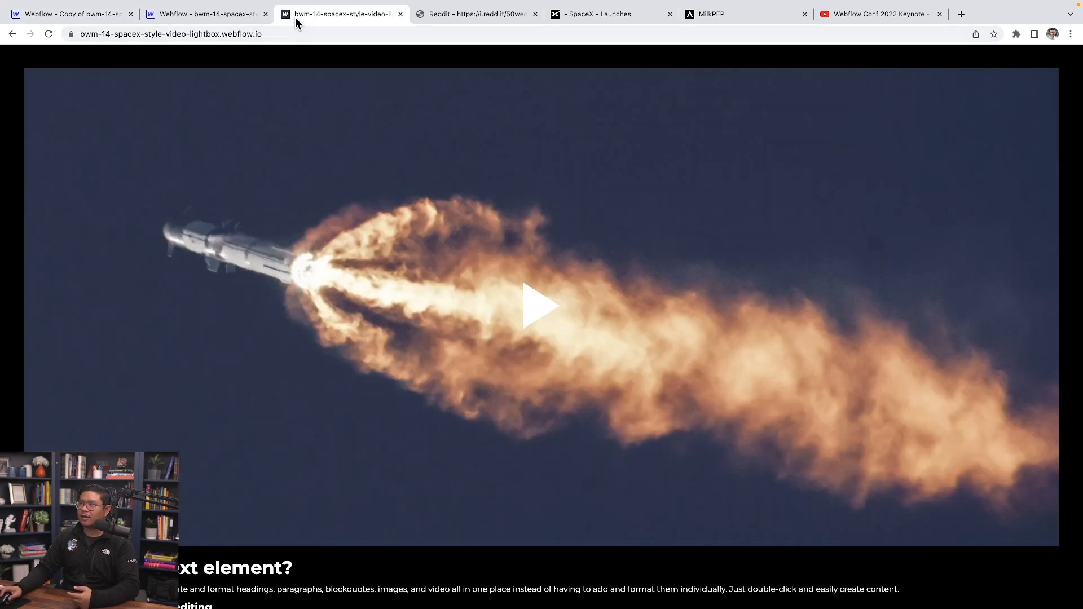
left_click(535, 319)
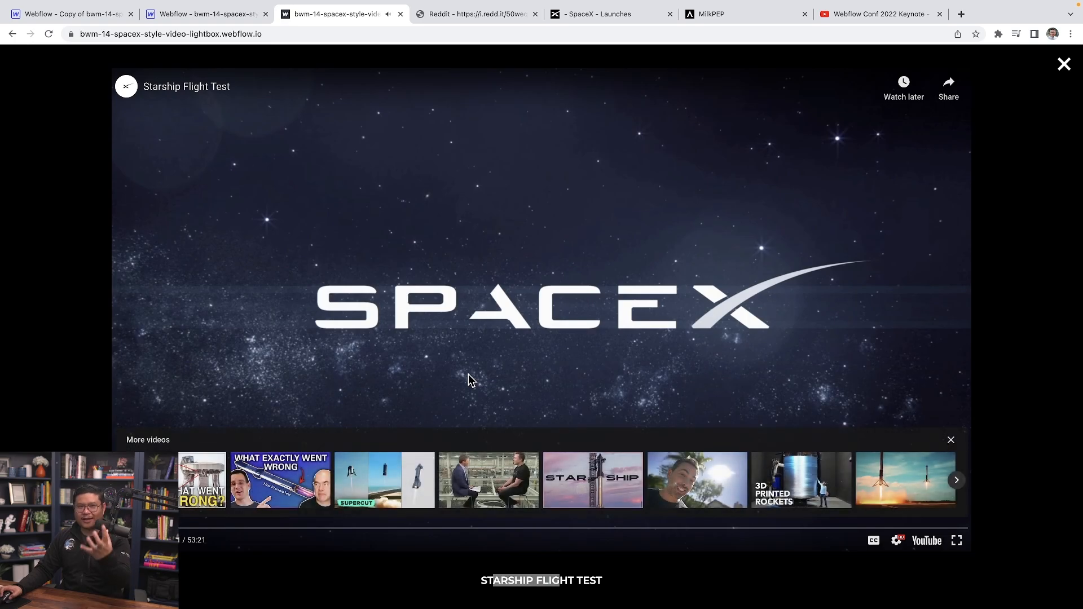
left_click(1065, 64)
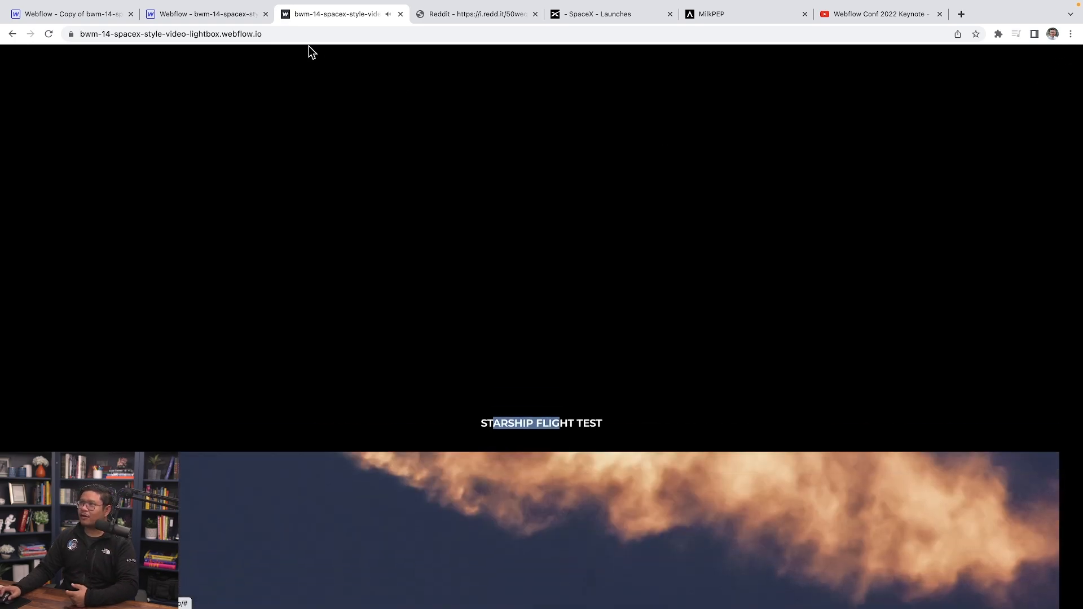
left_click(66, 14)
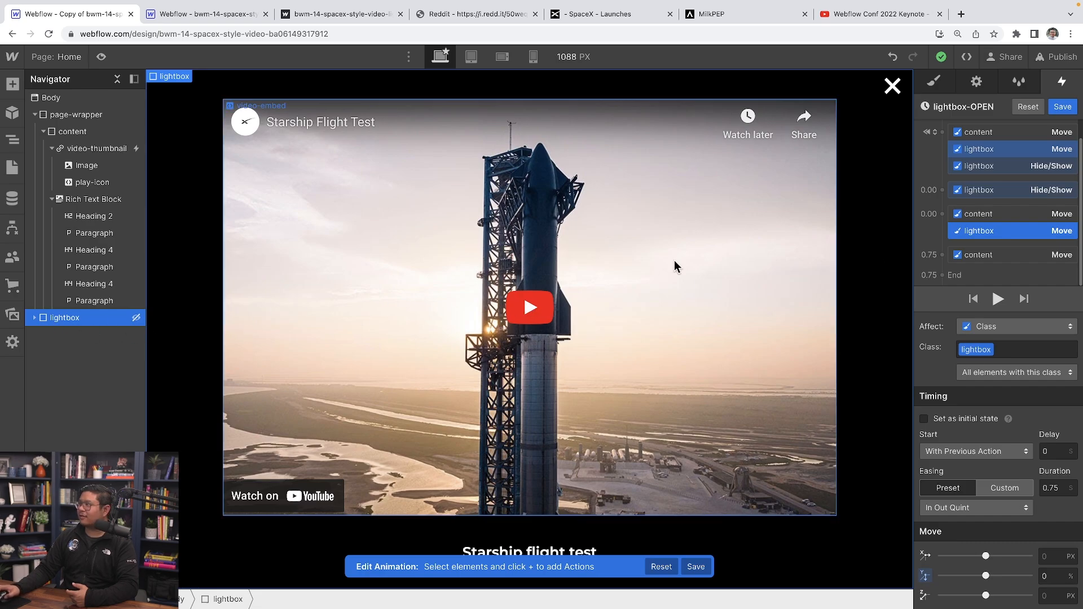
- Add an Opacity action for the yt-video div to the initial state with its opacity at 0%
left_click(34, 318)
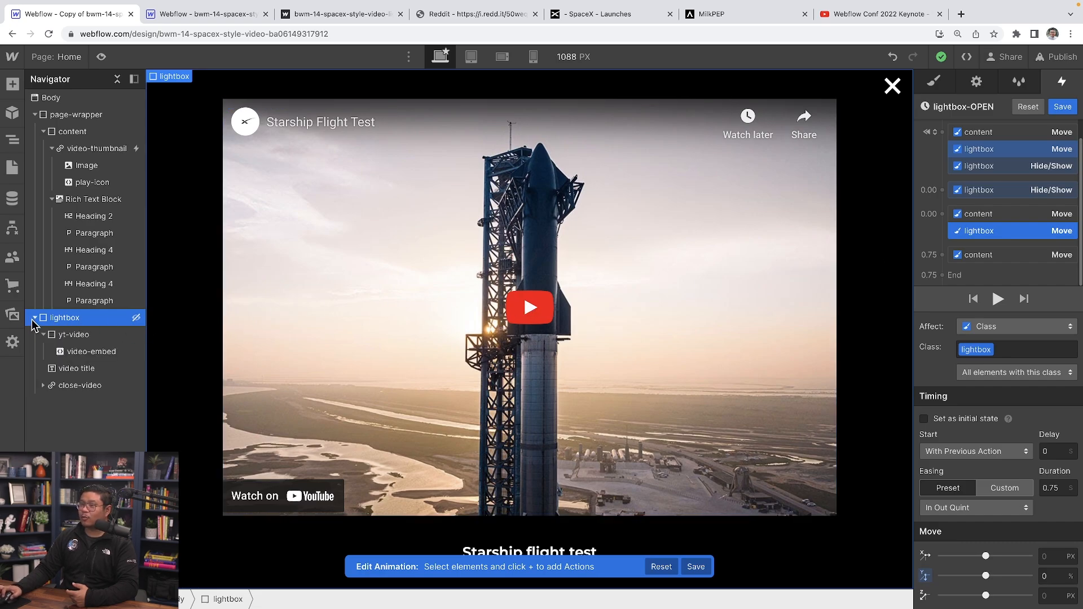
left_click(79, 337)
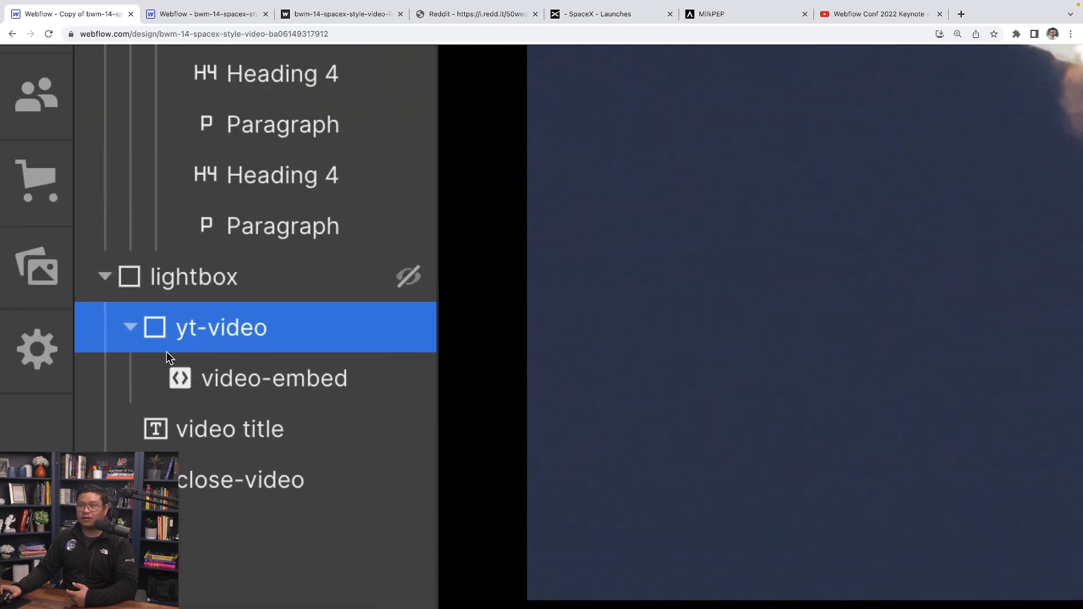
scroll(177, 334, "down", 5)
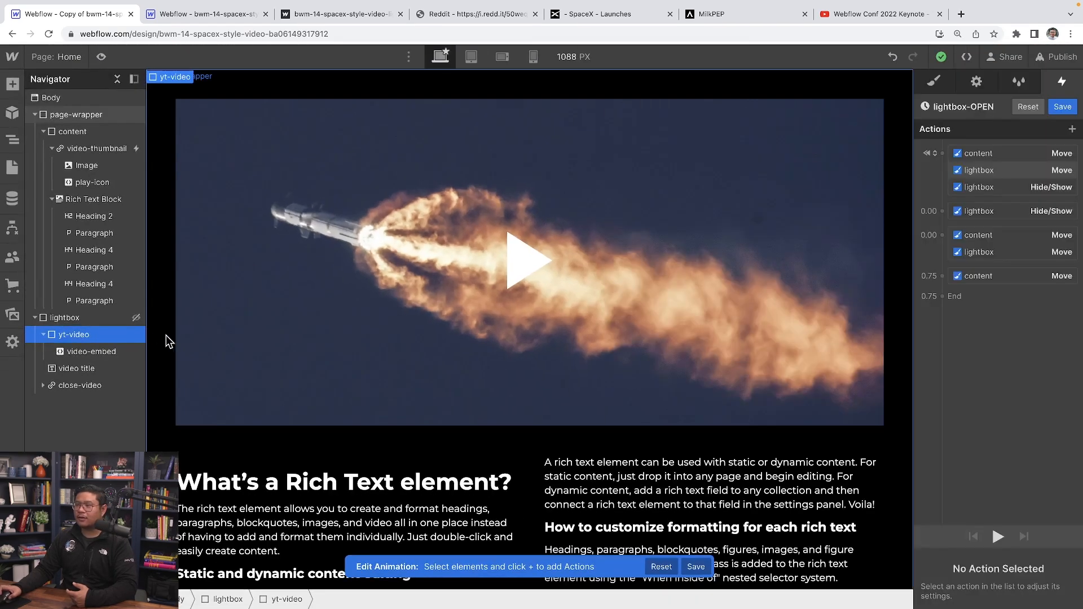
left_click(944, 154)
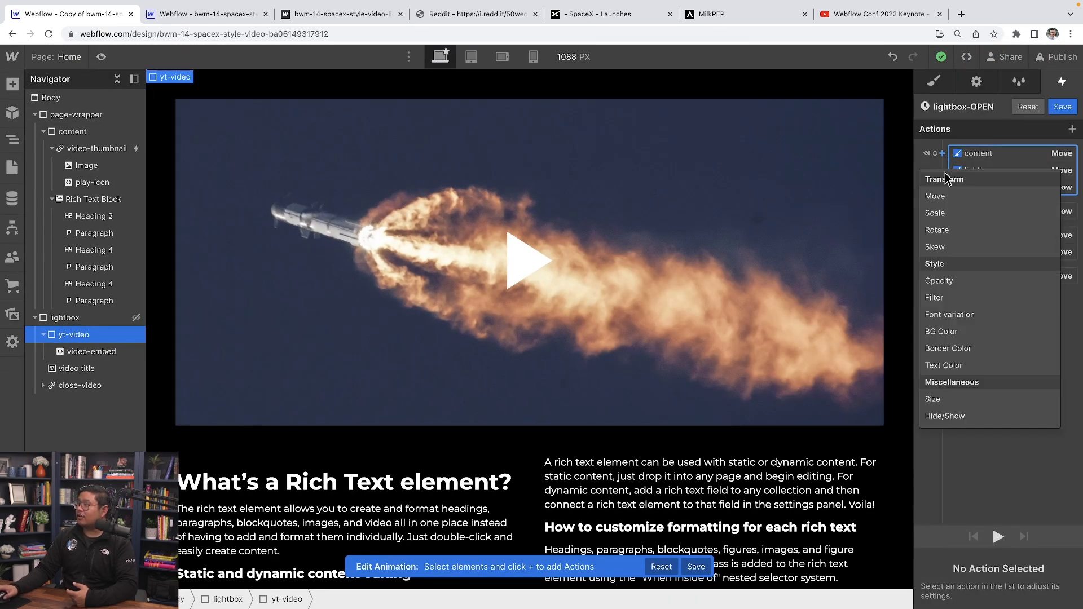
left_click(953, 280)
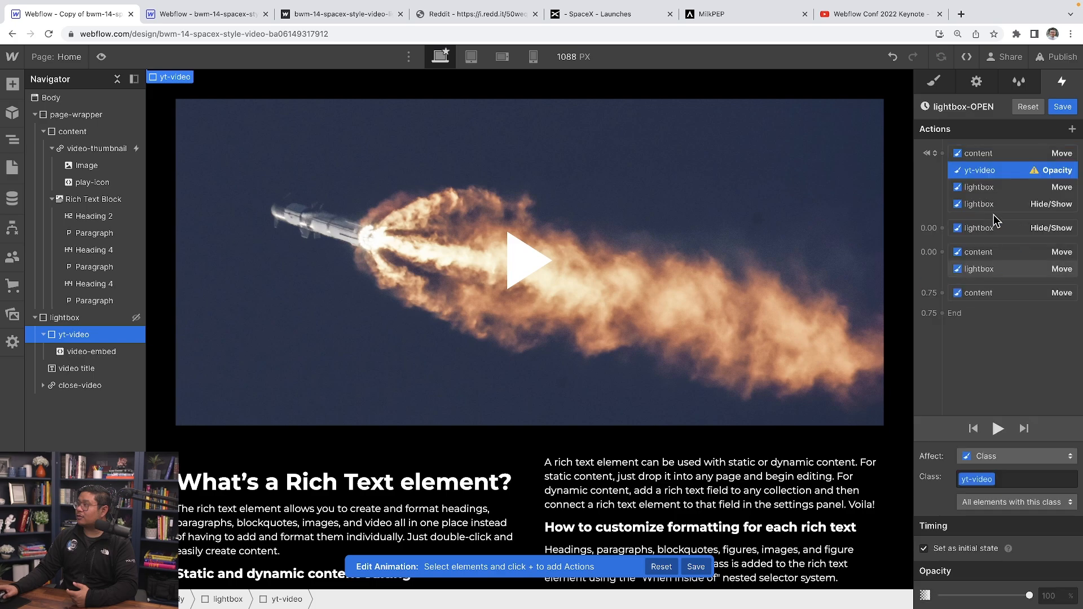
left_click(1051, 590)
type("0")
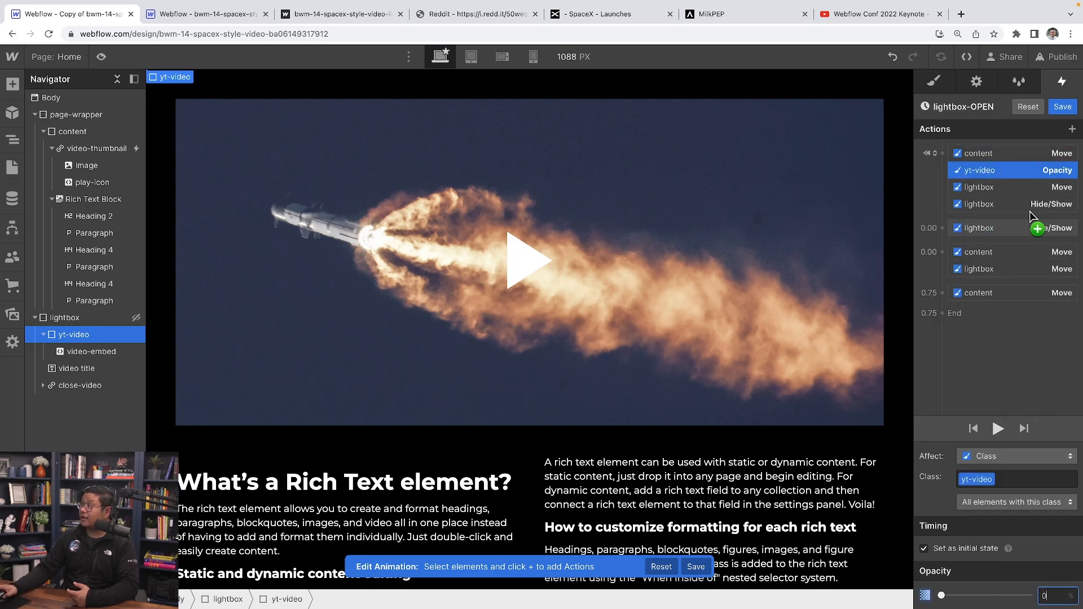
- Duplicate the yt-video Opacity action after the second lightbox Move, with 100% opacity and Ease easing, and preview the animation
left_click_drag(1009, 170, 1008, 253)
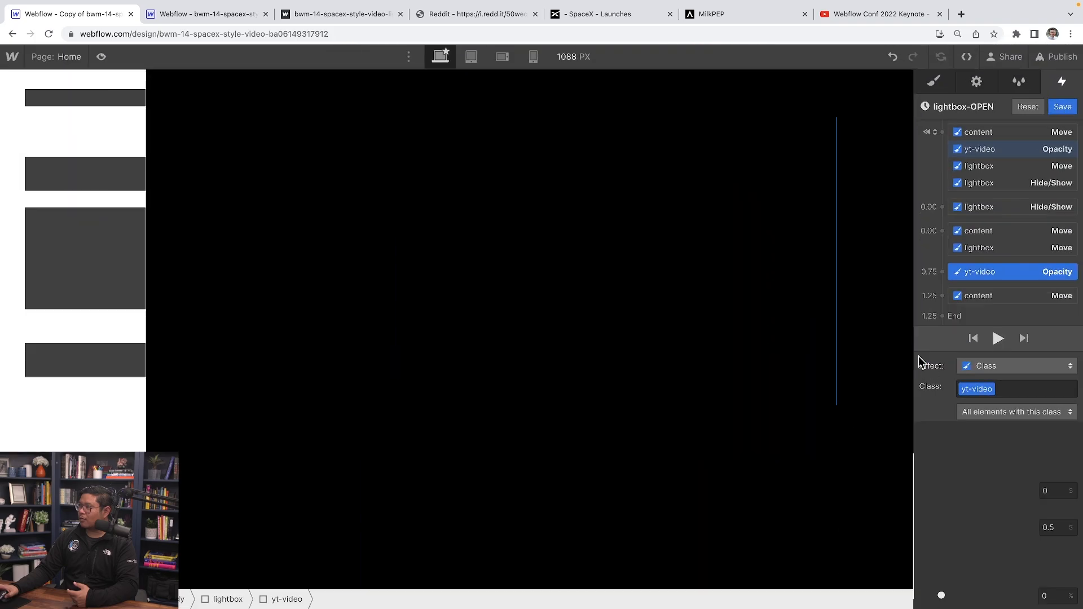
left_click(1052, 593)
type("100")
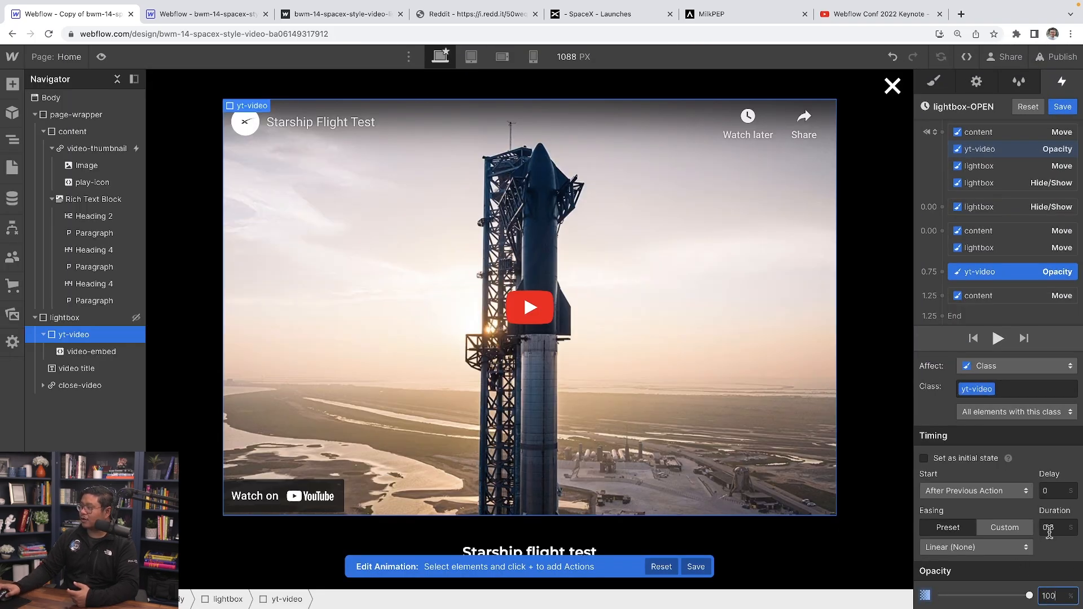
left_click(1049, 532)
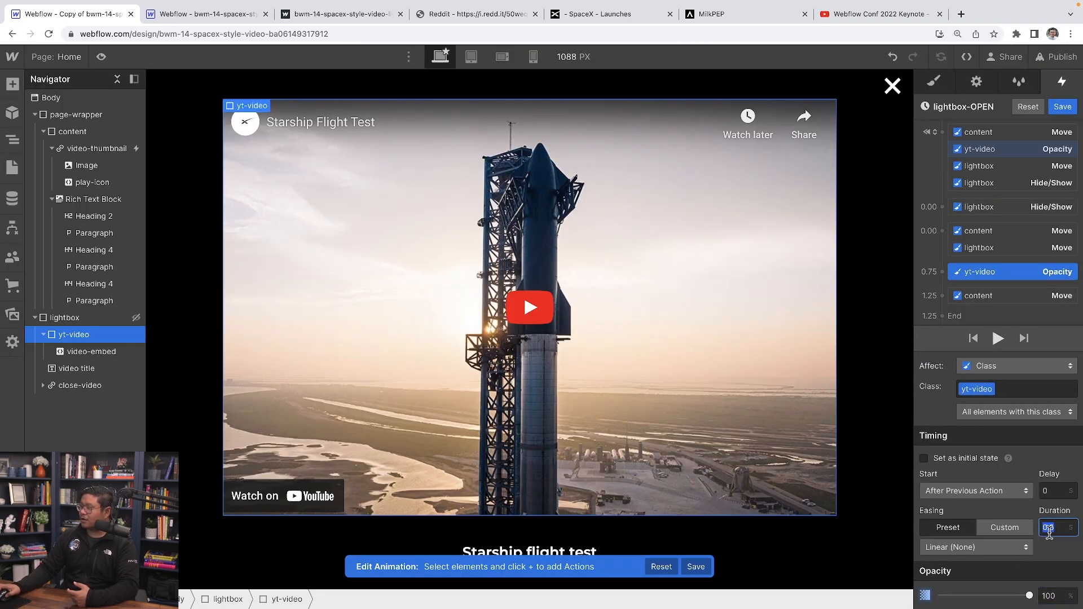
left_click(991, 547)
left_click(945, 115)
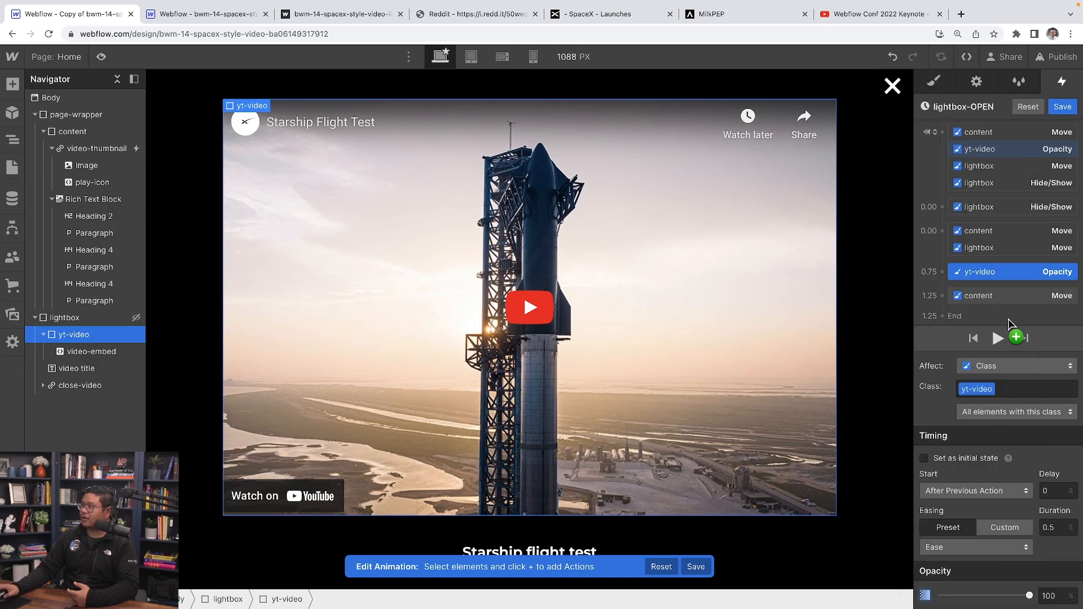
left_click(998, 338)
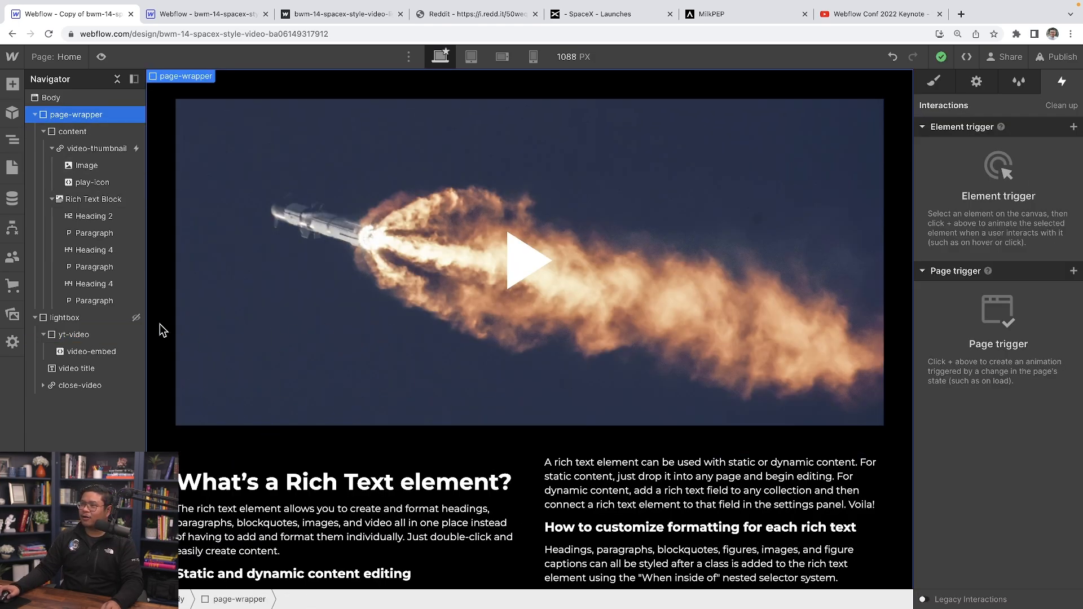
- Set the lightbox div's display style to flex
left_click(104, 320)
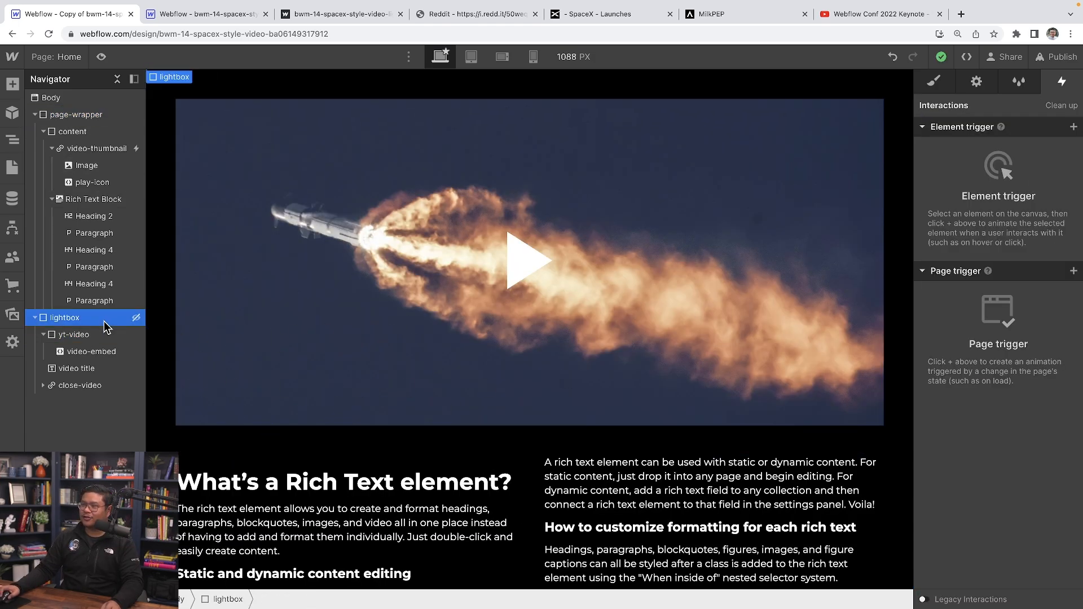
left_click(941, 83)
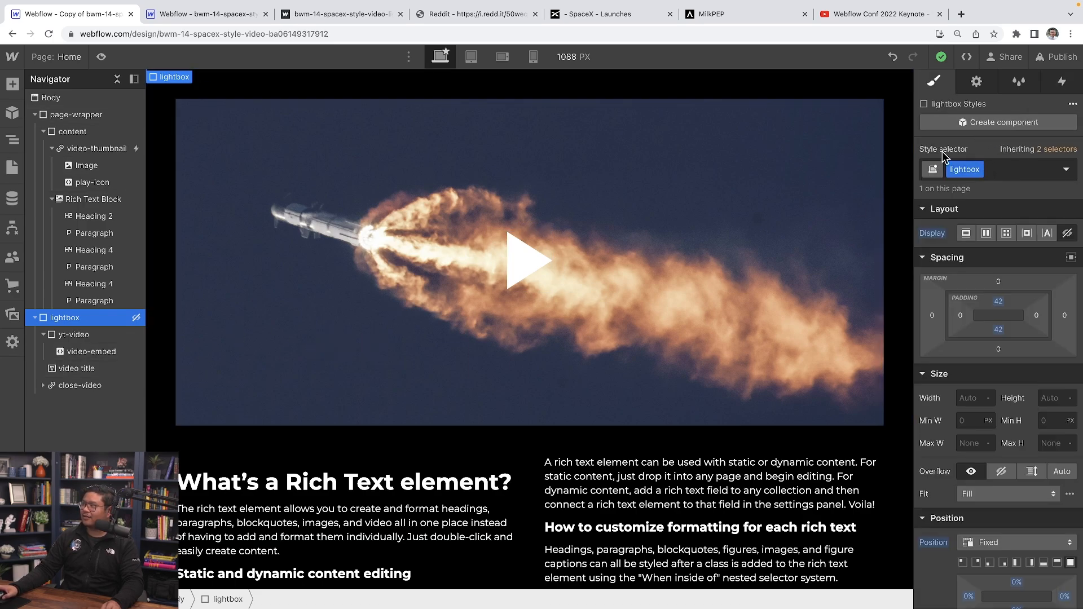
left_click(984, 239)
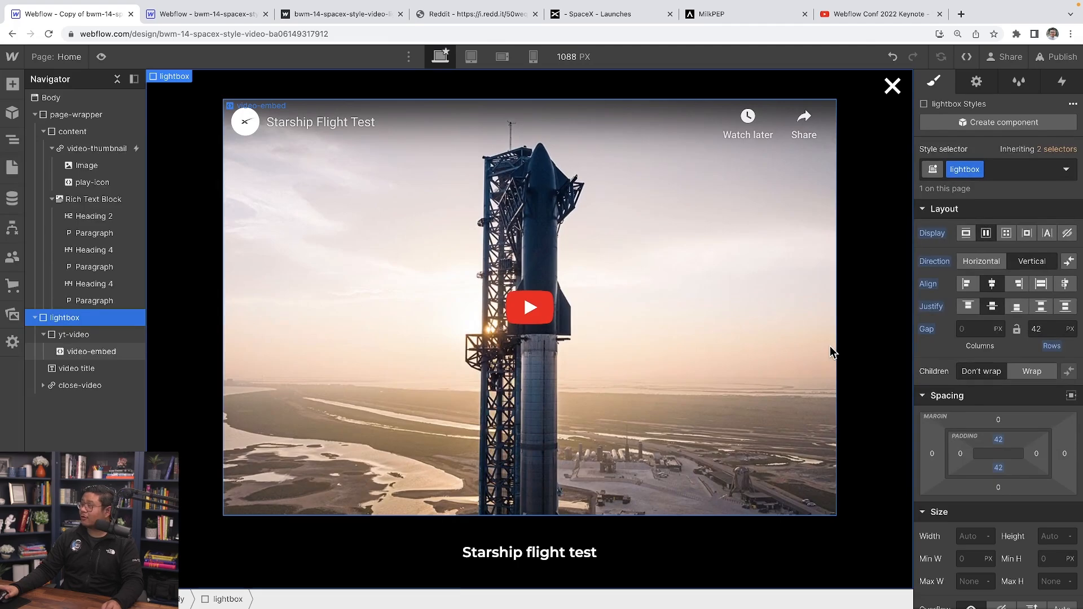
- Add a Mouse click (tap) element trigger to the close-video link block
left_click(892, 89)
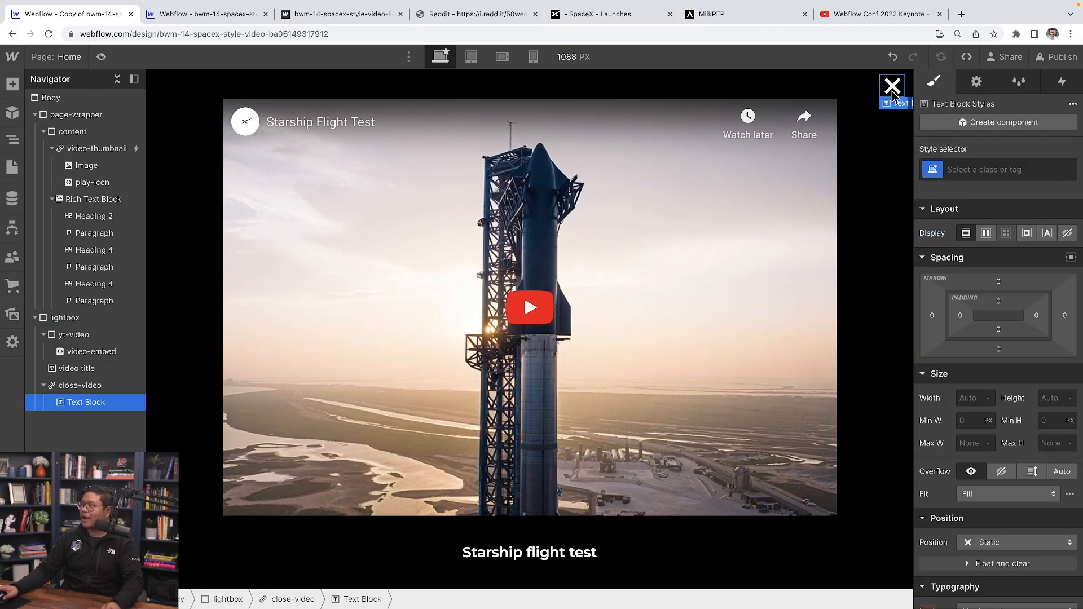
left_click(90, 389)
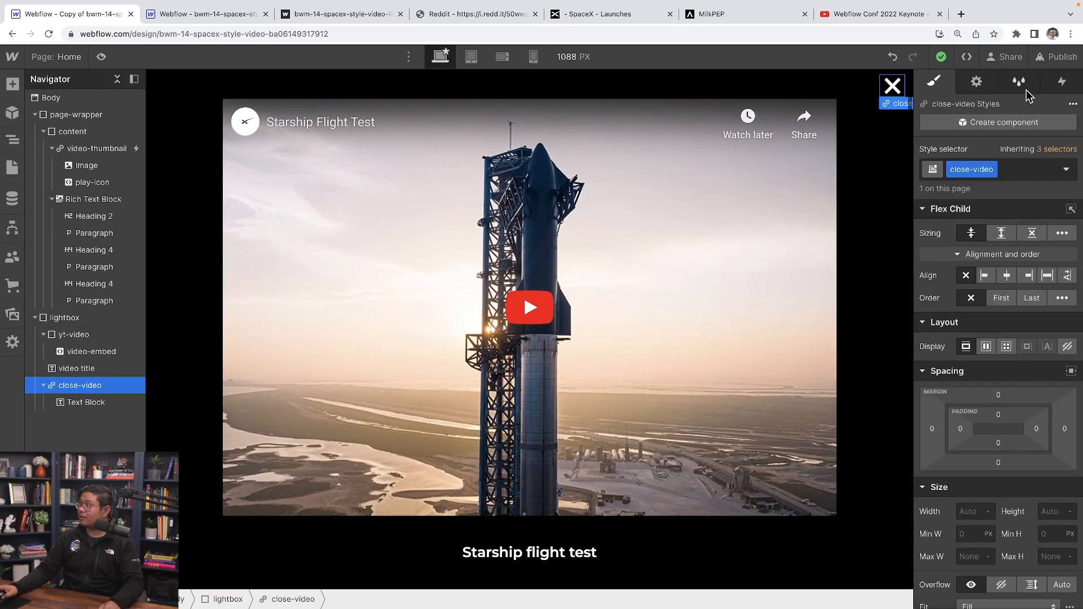
left_click(1059, 82)
left_click(1073, 127)
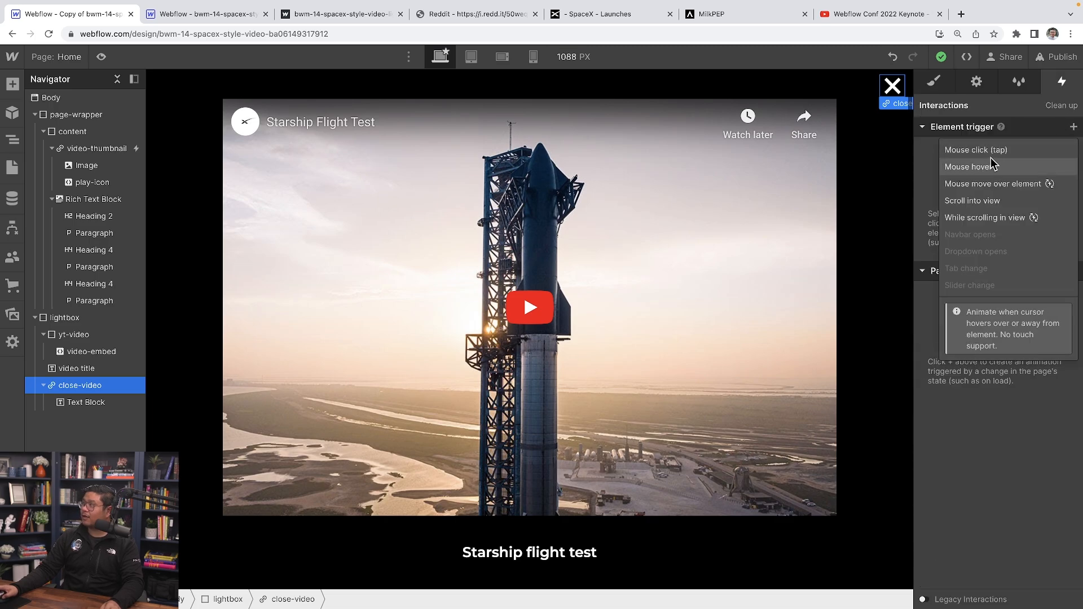
left_click(997, 151)
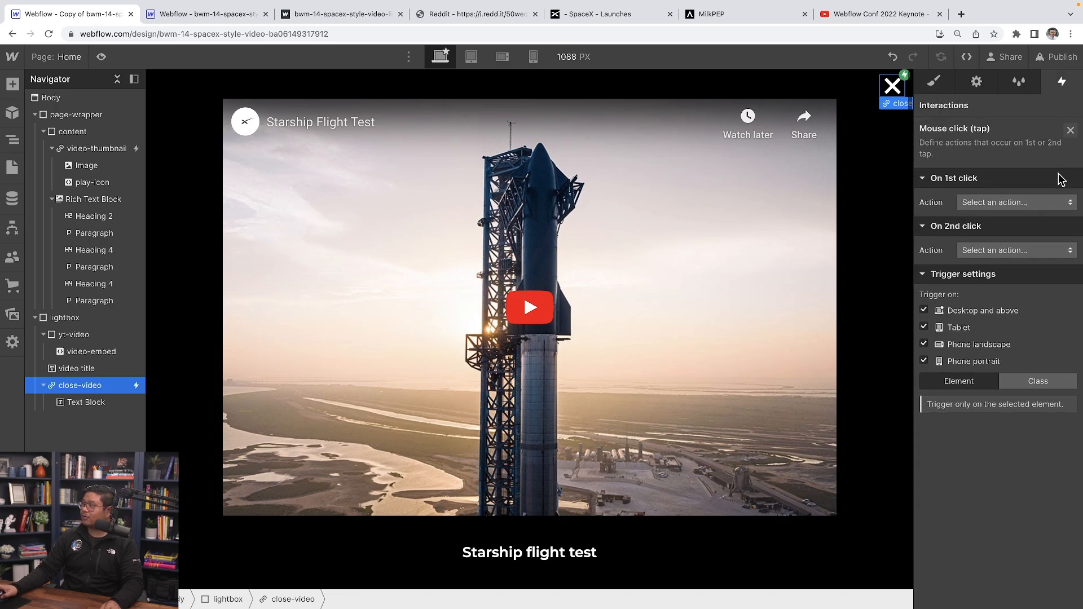
- Set the close-video first-click action to start an animation, and create a new timed animation named lightbox-CLOSE
left_click(1005, 202)
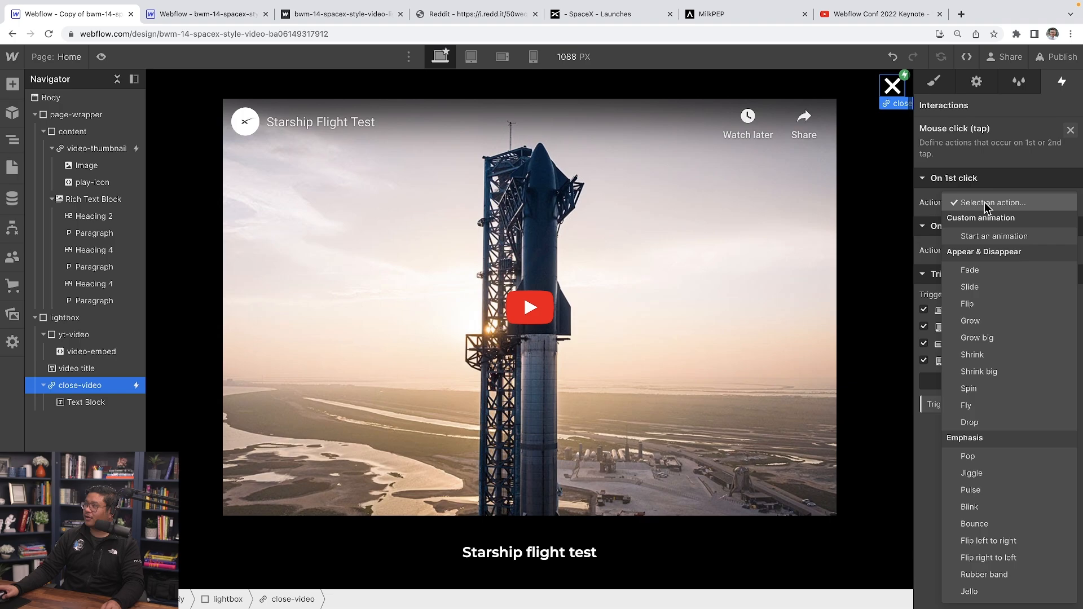
left_click(995, 237)
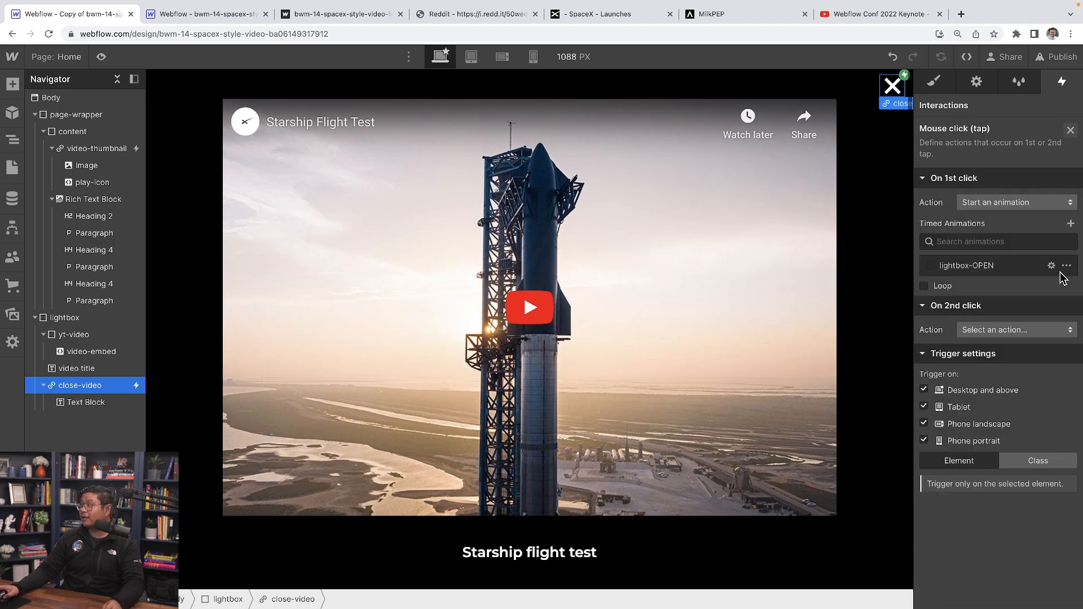
left_click(1071, 226)
type("lightb")
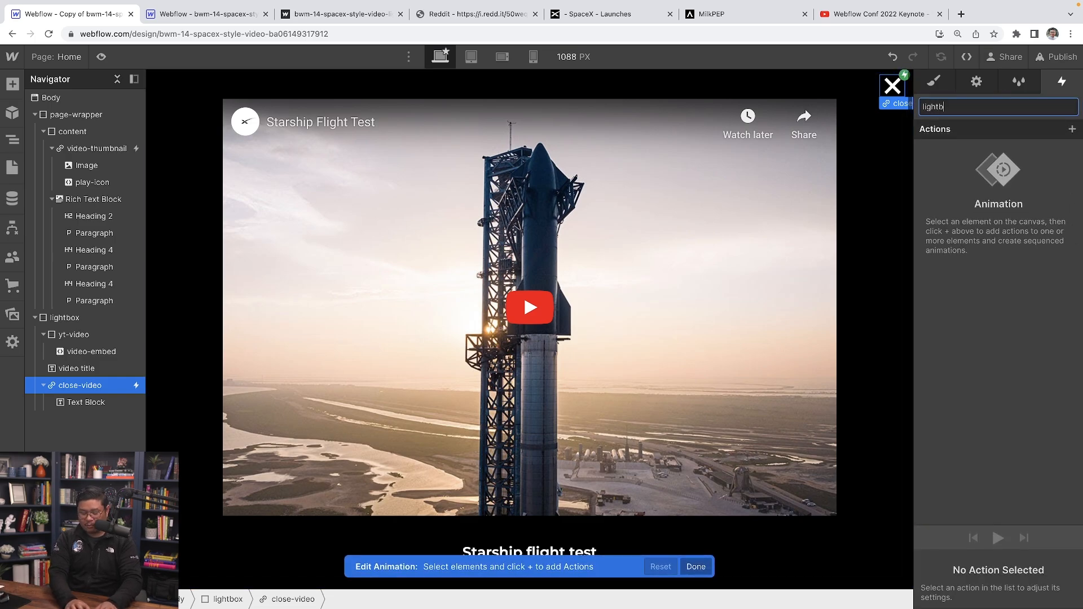
type("ox-CLOSE")
key("Return")
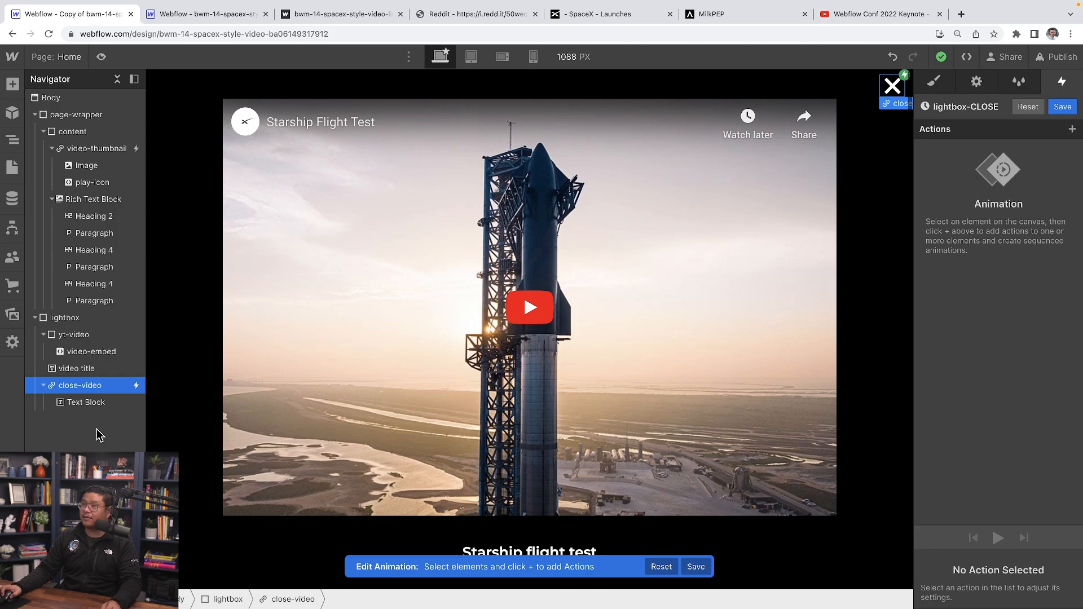
- Add a Move action for the content div with Y at 200 px and a duration of 0 s
left_click(96, 135)
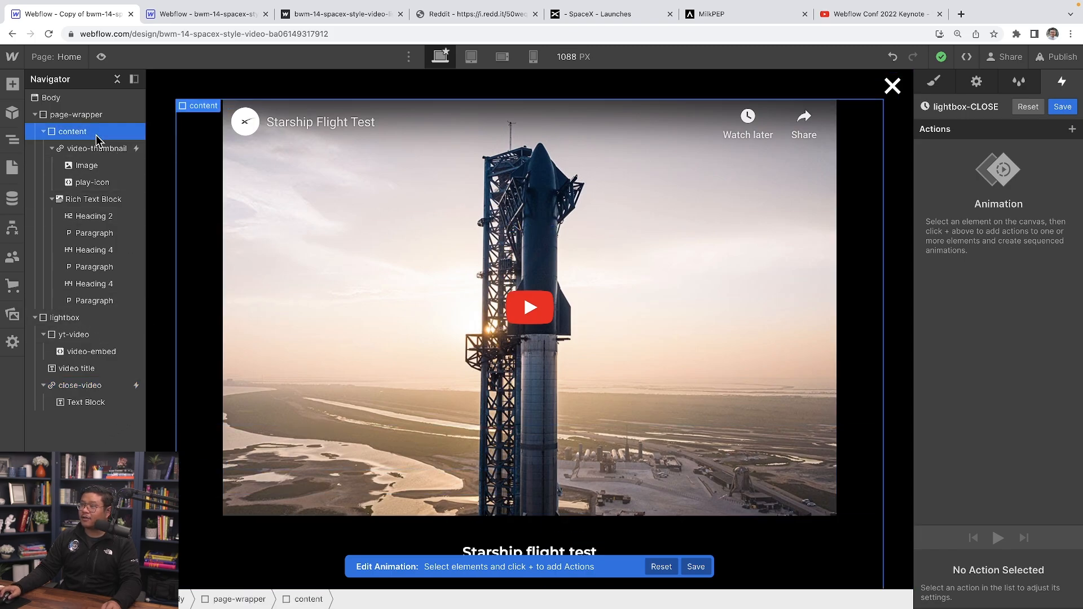
left_click(1072, 130)
left_click(978, 169)
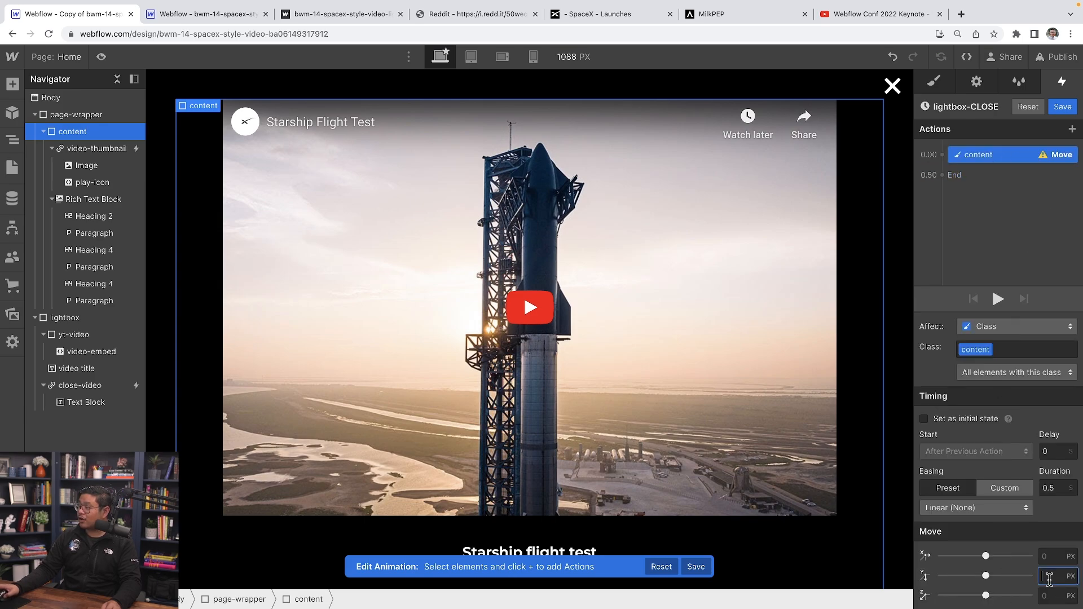
type("200")
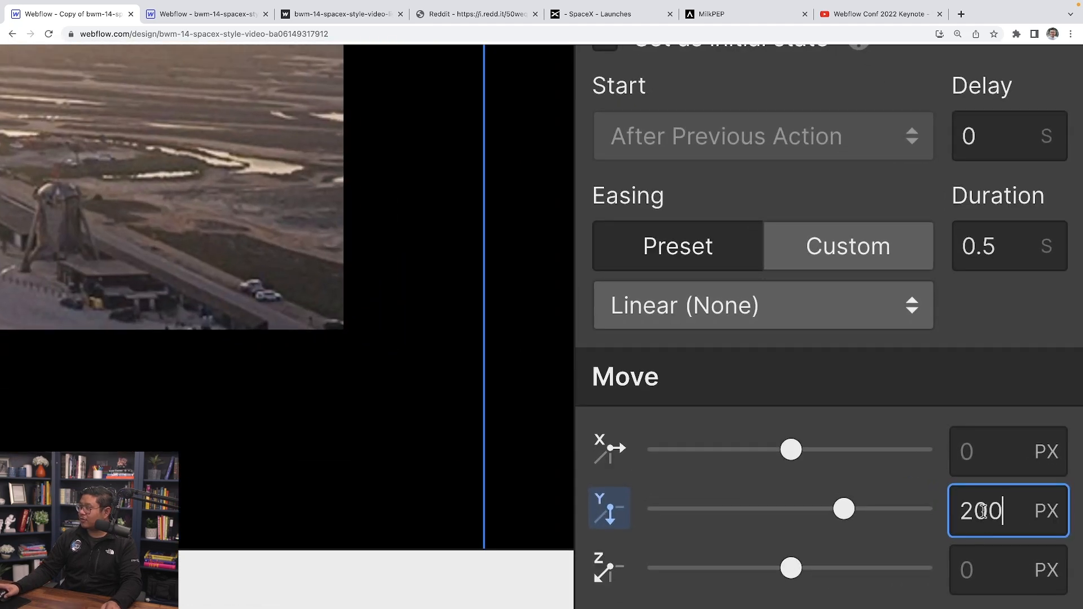
scroll(984, 512, "down", 10)
left_click(1046, 487)
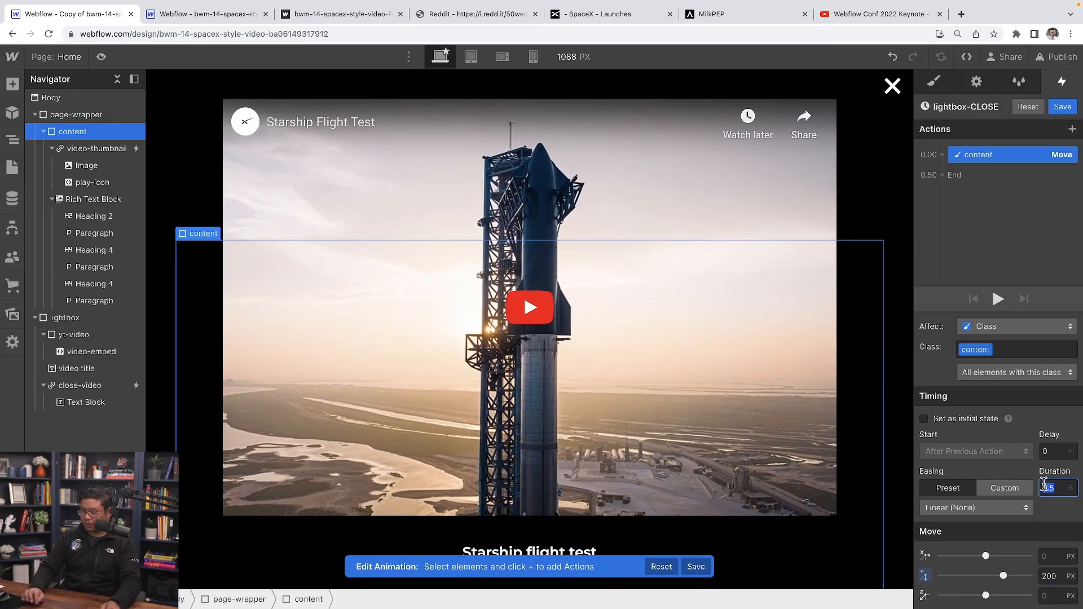
type("0")
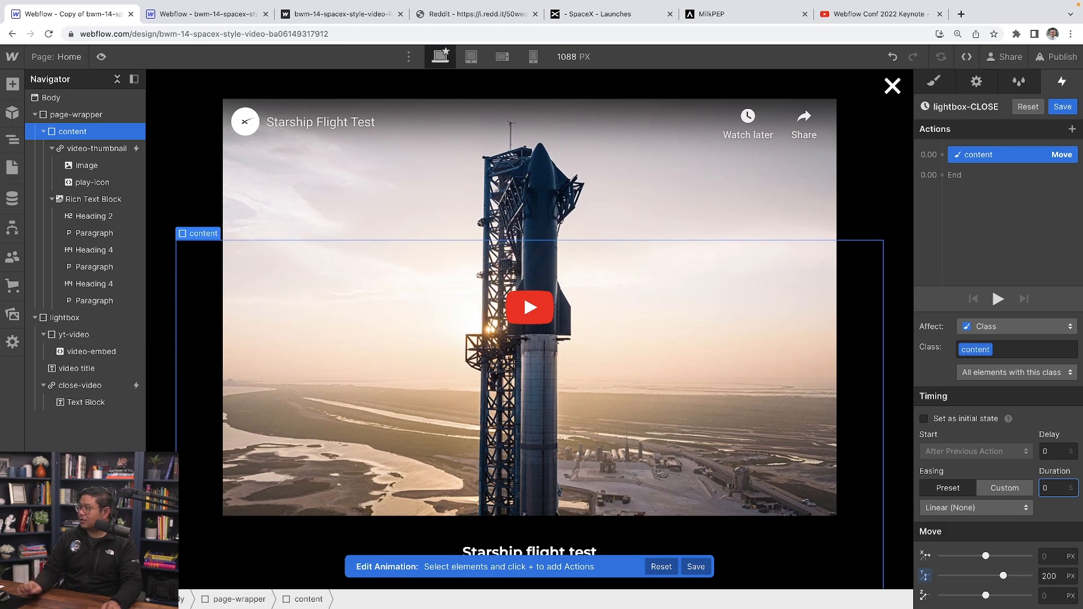
- Duplicate the content Move action with Y at 0 px, In Out Quint easing and a 0.75 s duration, and preview the animation
right_click(983, 158)
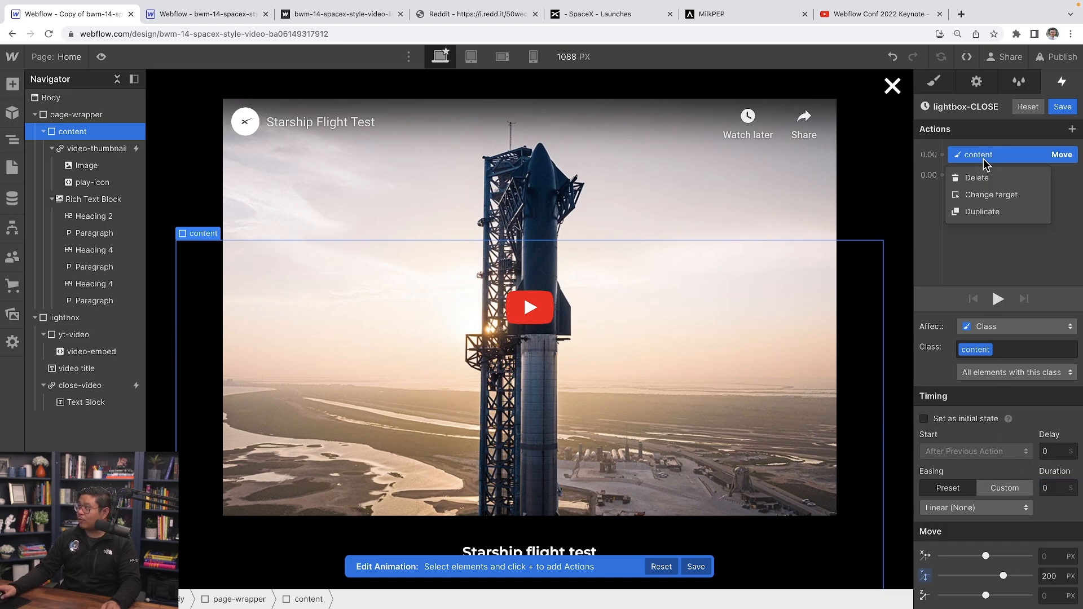
left_click(1000, 210)
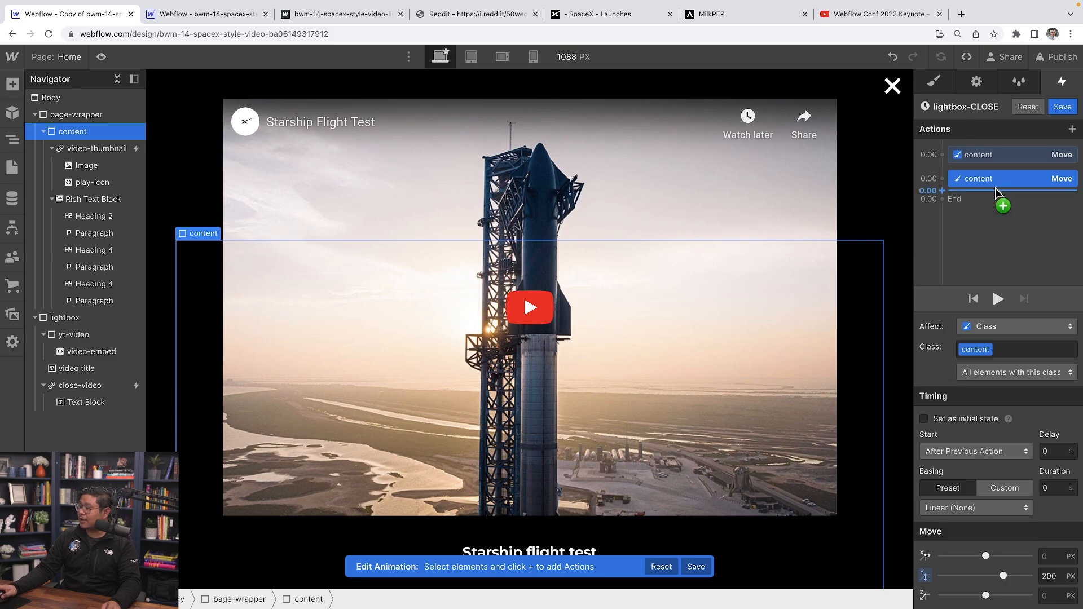
type("0")
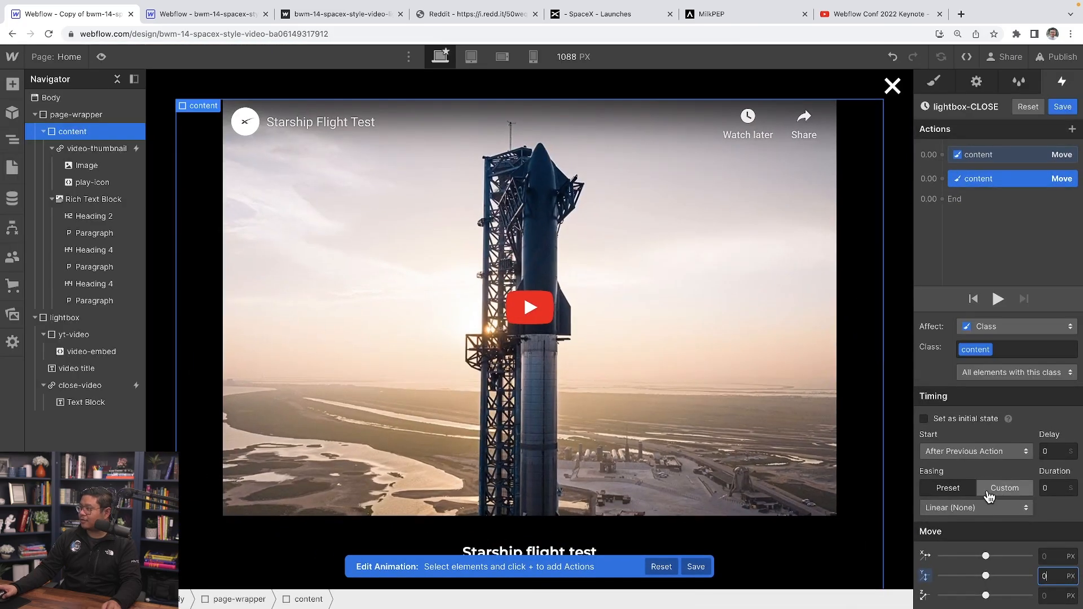
left_click(763, 305)
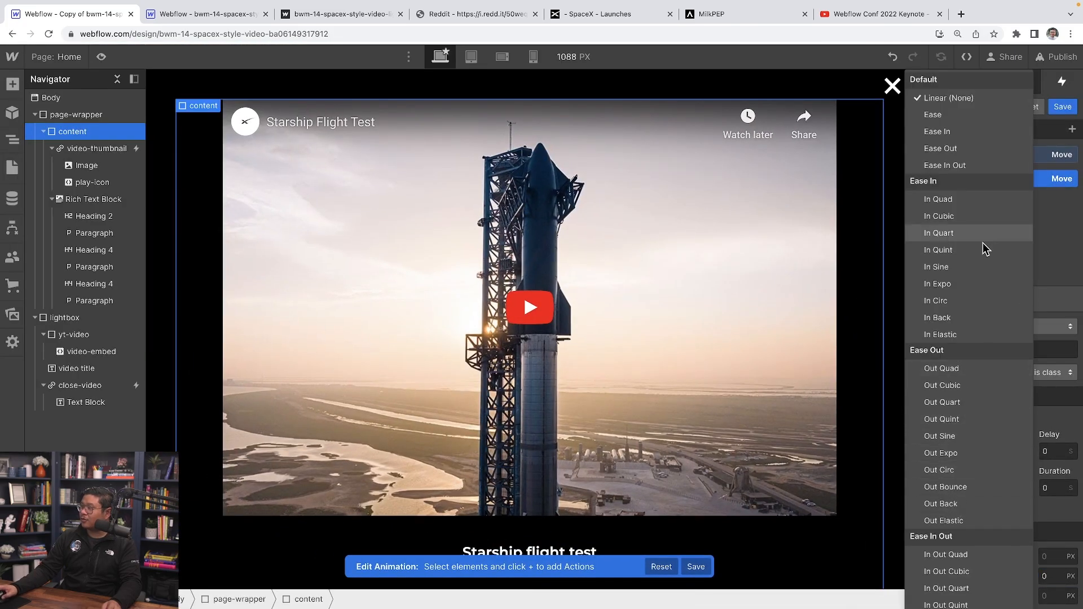
scroll(965, 564, "down", 3)
left_click(966, 420)
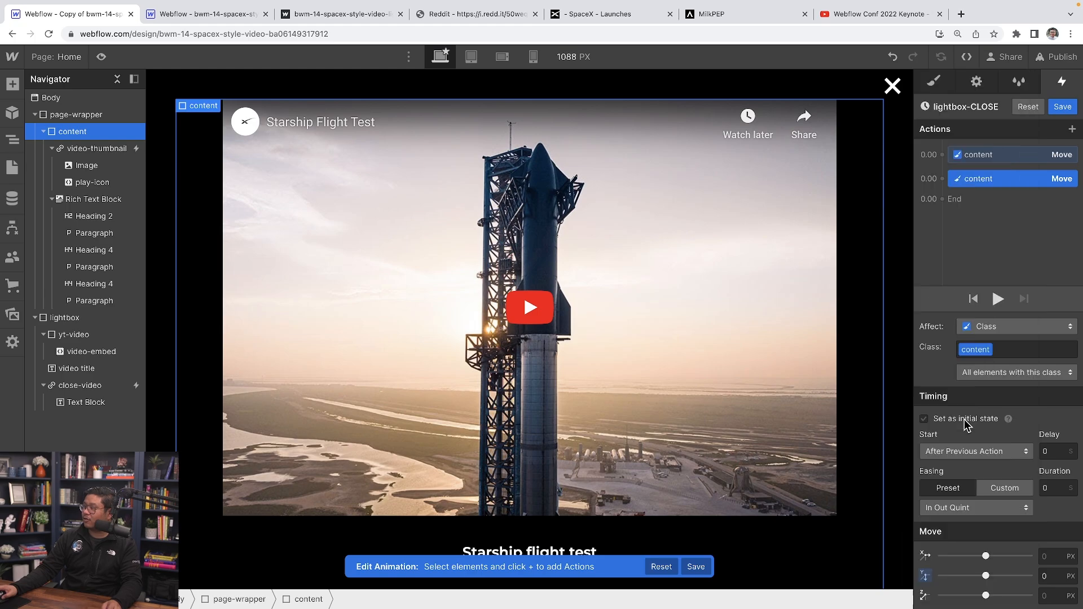
left_click(1053, 495)
type(".75")
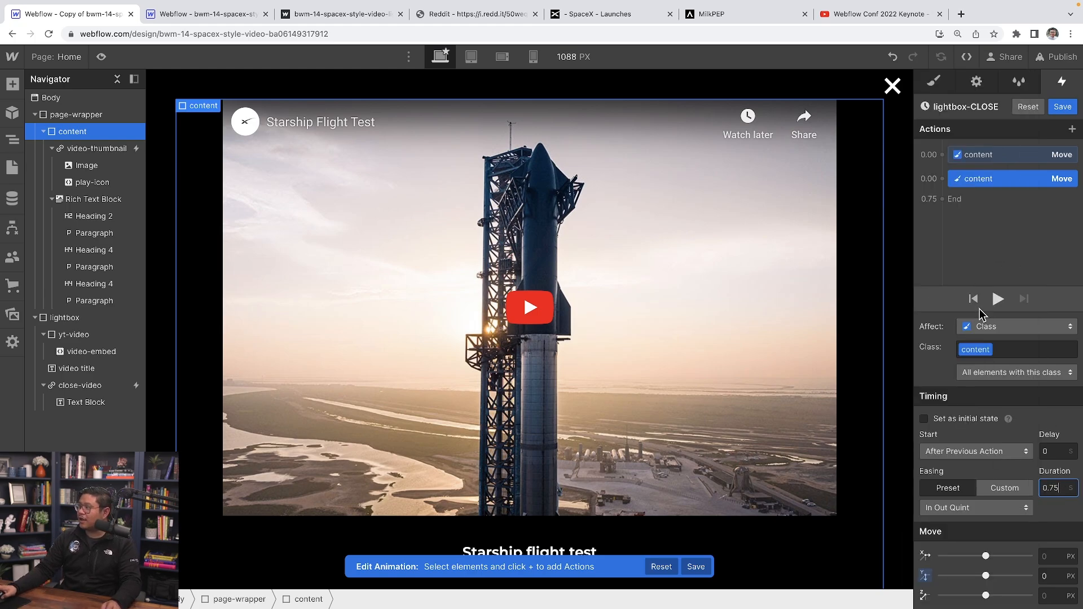
left_click(998, 299)
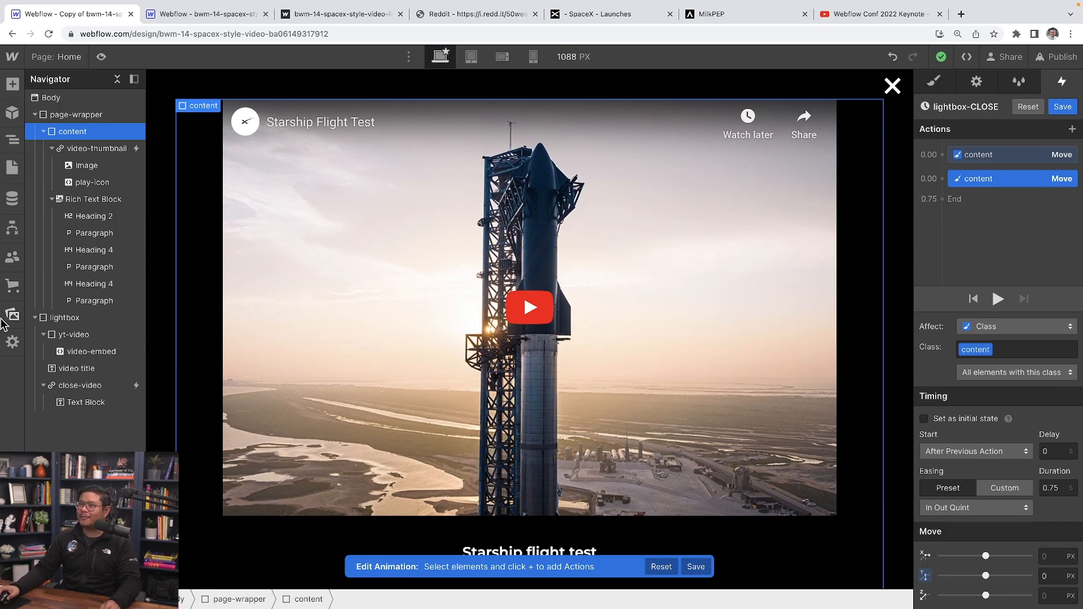
- Add an Opacity action for the yt-video div alongside the second content Move, with 0% opacity and Ease easing, and preview the animation
left_click(87, 337)
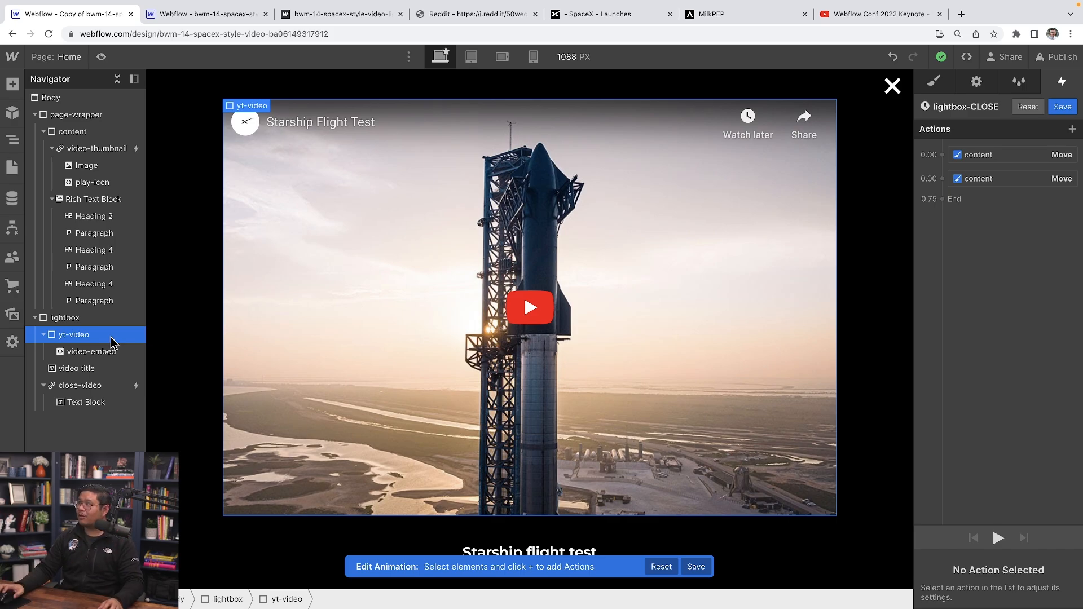
left_click_drag(965, 189, 945, 181)
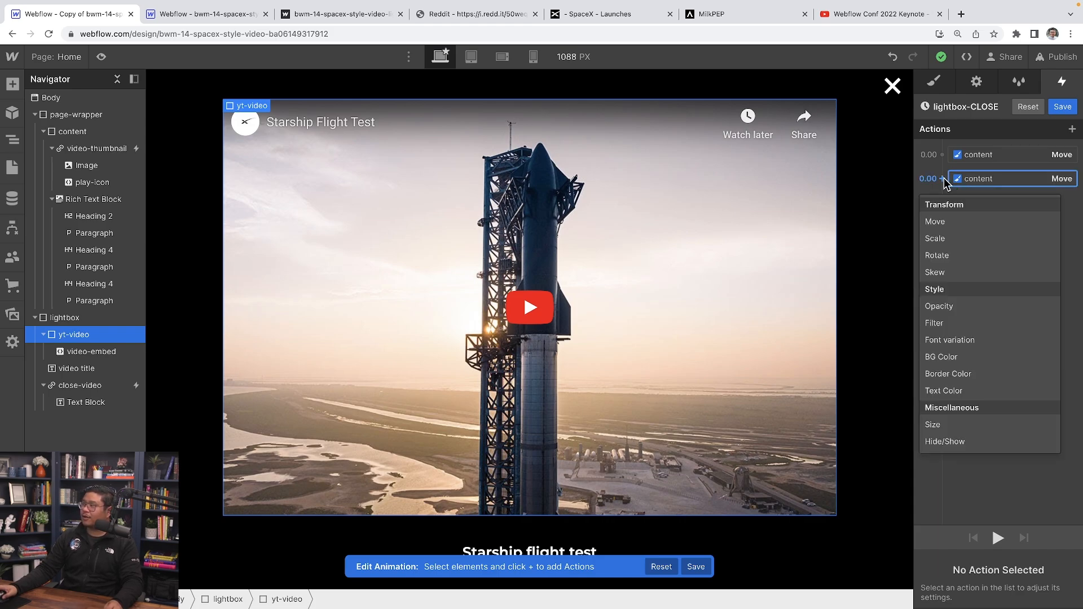
left_click(972, 311)
type("0")
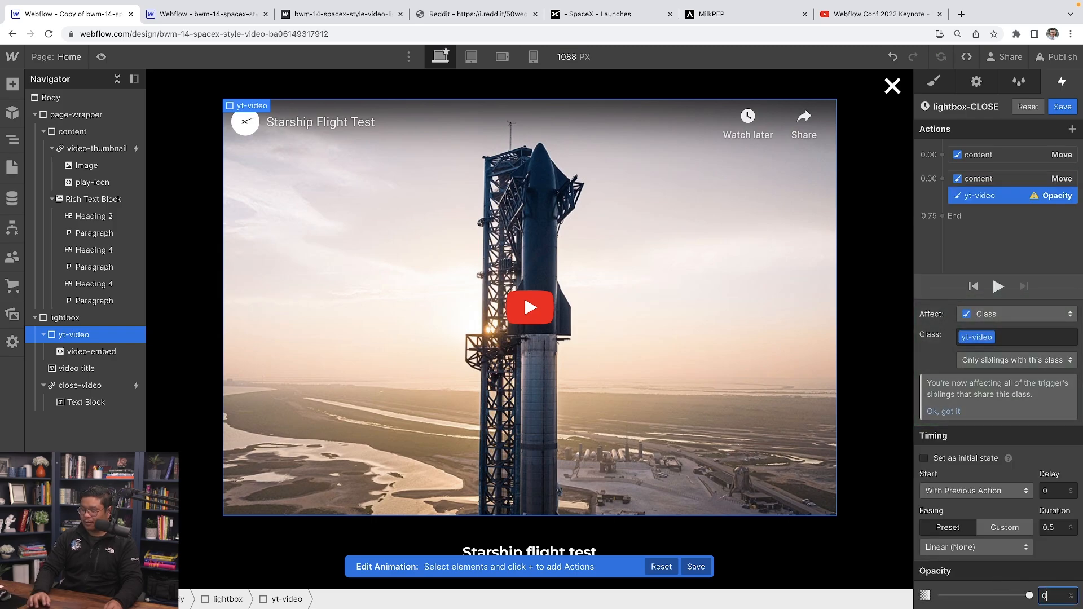
left_click(964, 558)
left_click(973, 123)
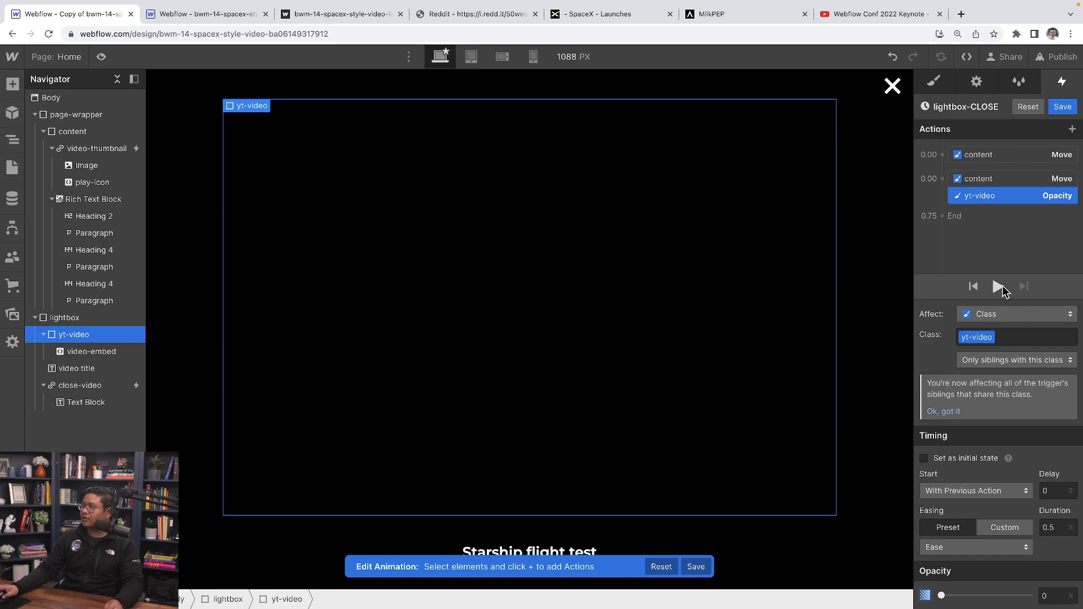
left_click(999, 286)
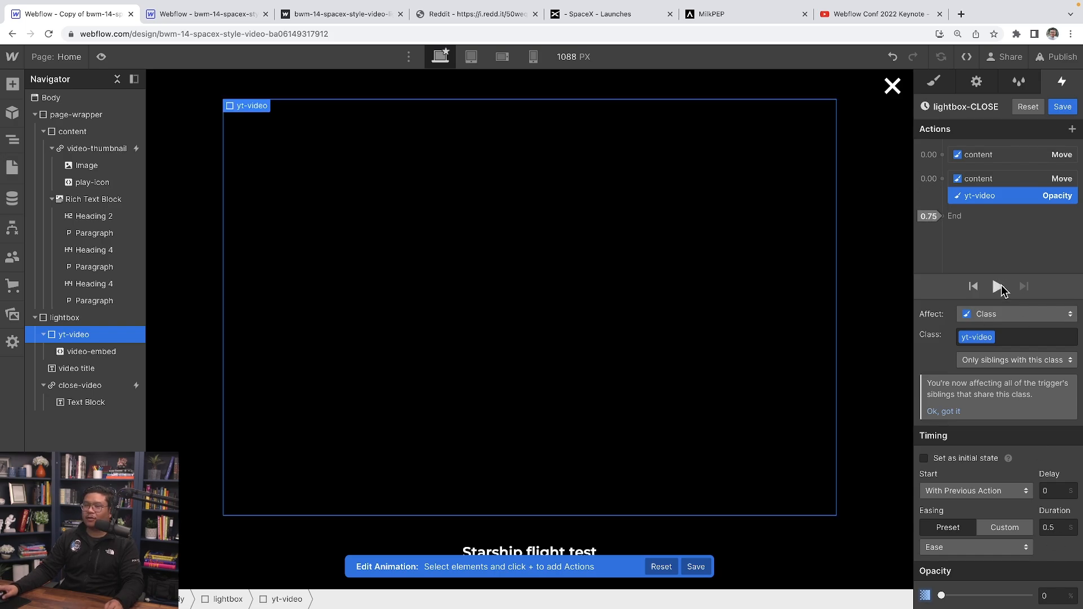
left_click(999, 286)
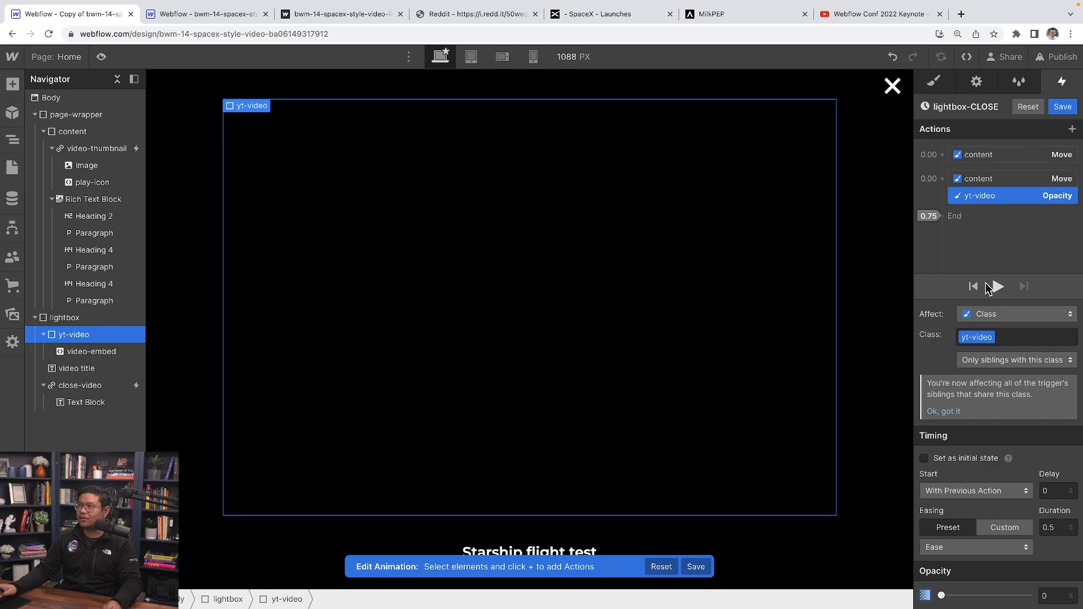
- Add a lightbox Move action alongside the second content Move with Y at -100%, 0.75 s duration and In Out Quint easing, and preview the animation
left_click(87, 320)
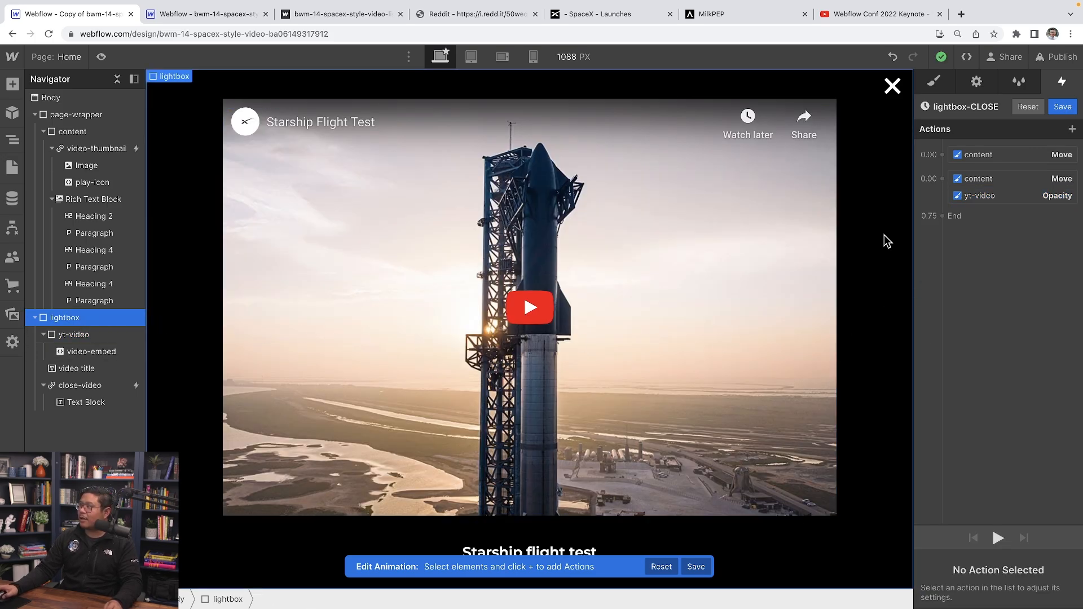
left_click(943, 179)
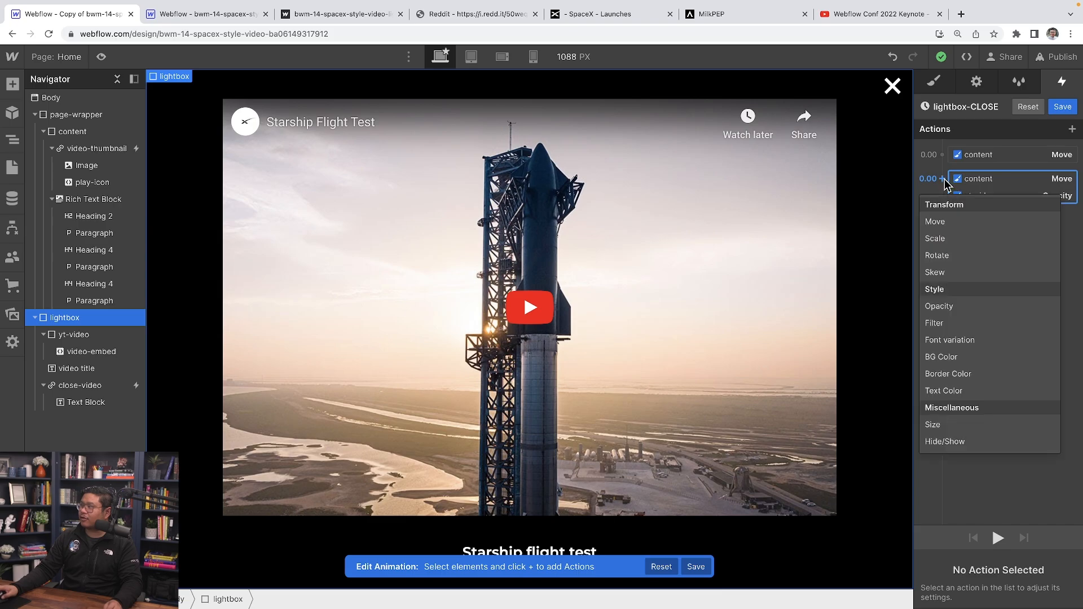
left_click(972, 219)
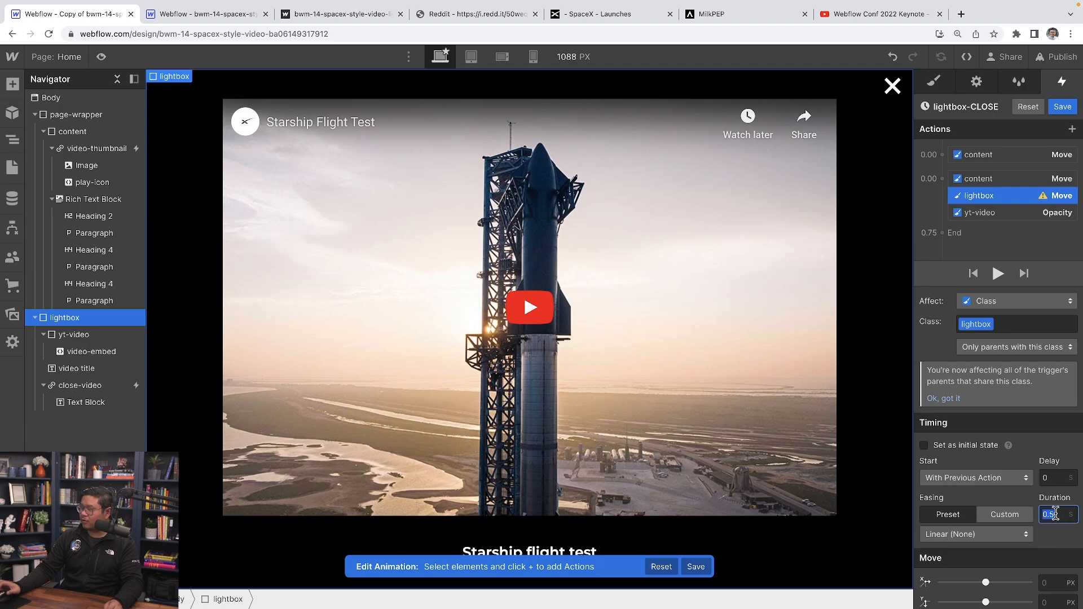
type(".75")
key("Return")
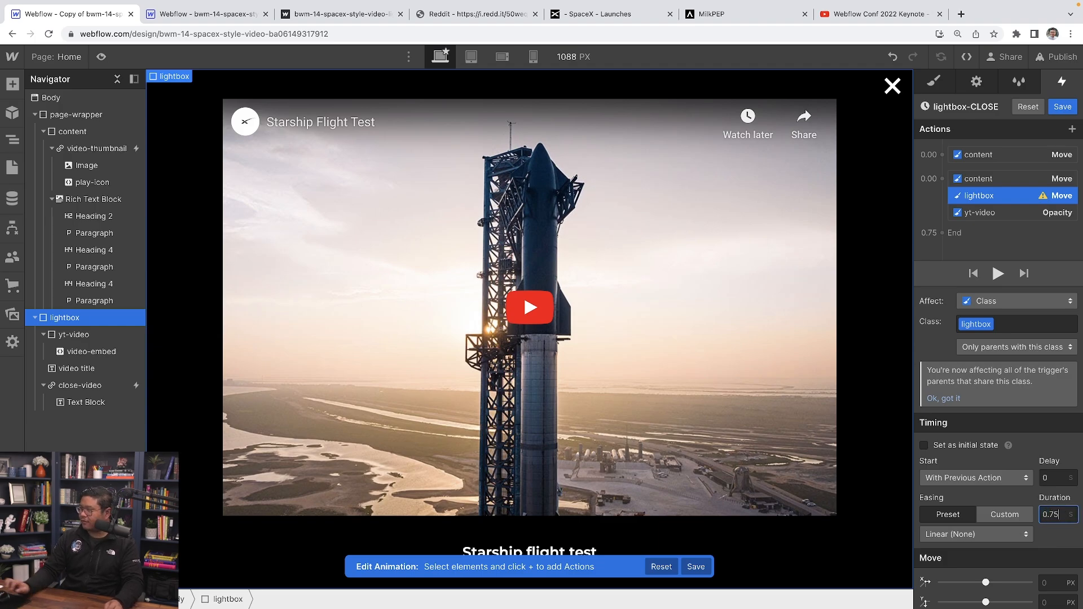
left_click(1004, 535)
scroll(1005, 535, "down", 5)
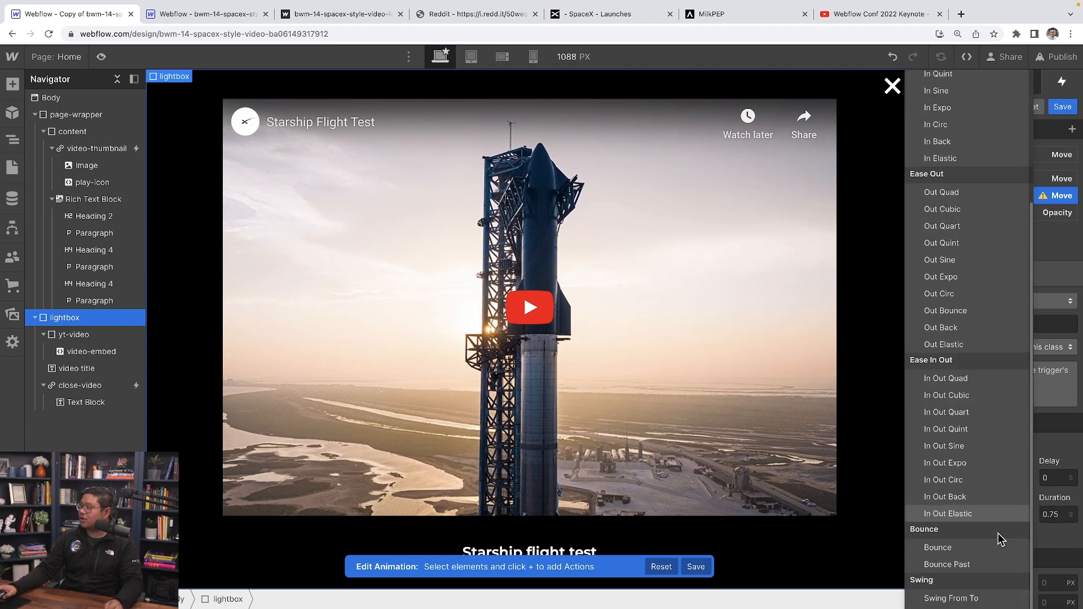
left_click(982, 430)
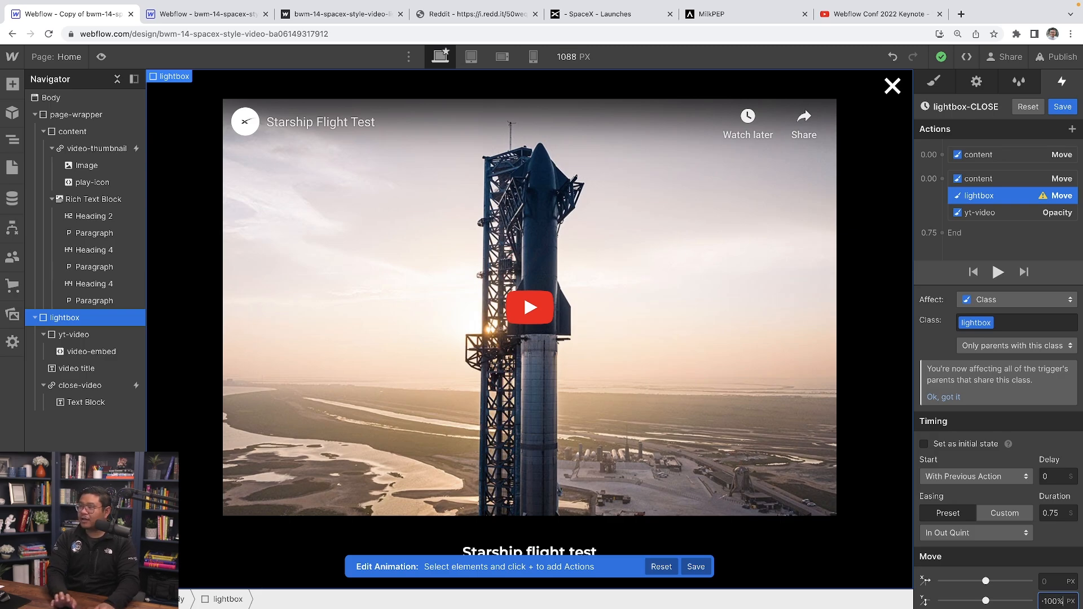
key("Return")
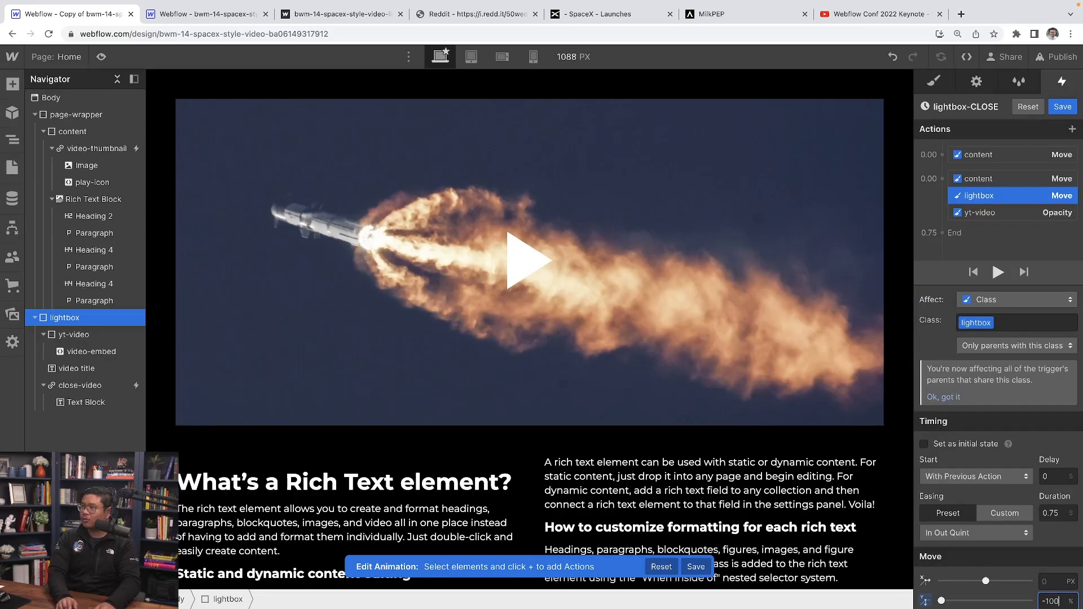
left_click(997, 272)
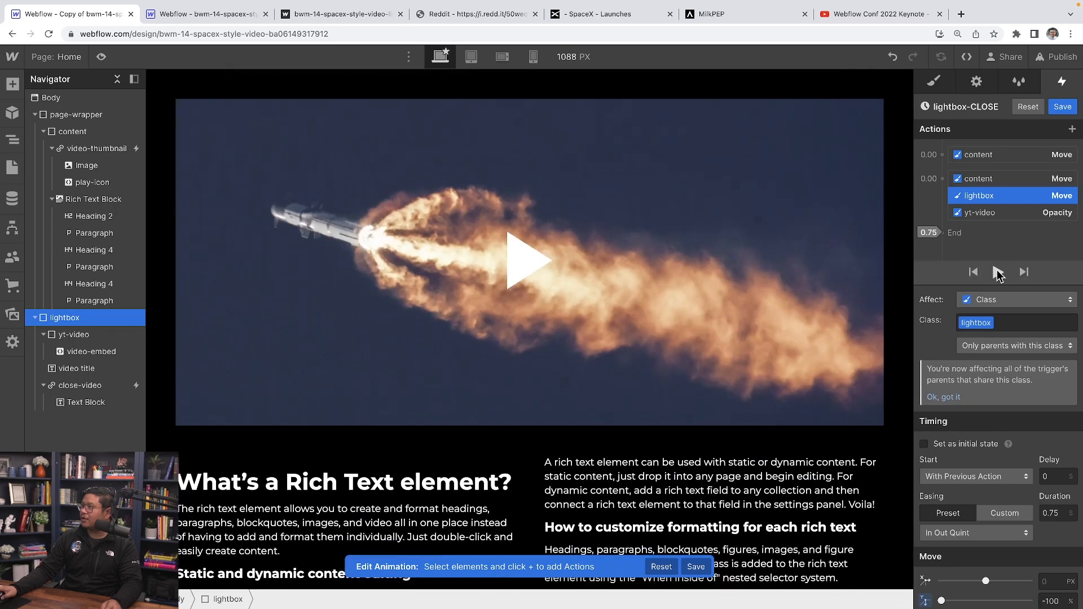
left_click(997, 272)
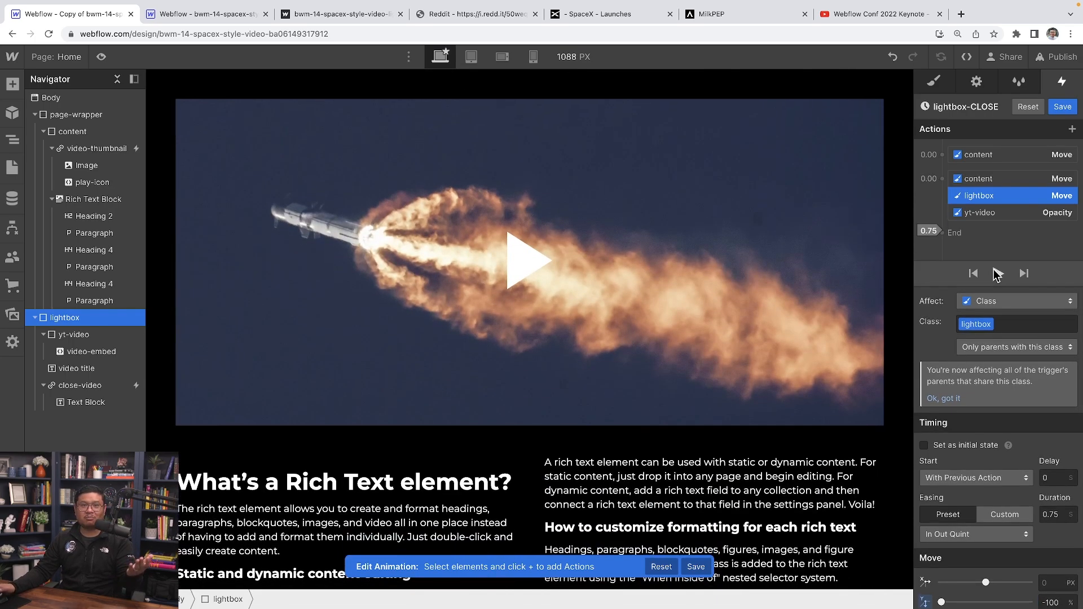
- Duplicate the lightbox Move action at the end of the lightbox-CLOSE animation and set its easing to Linear (None)
left_click(998, 273)
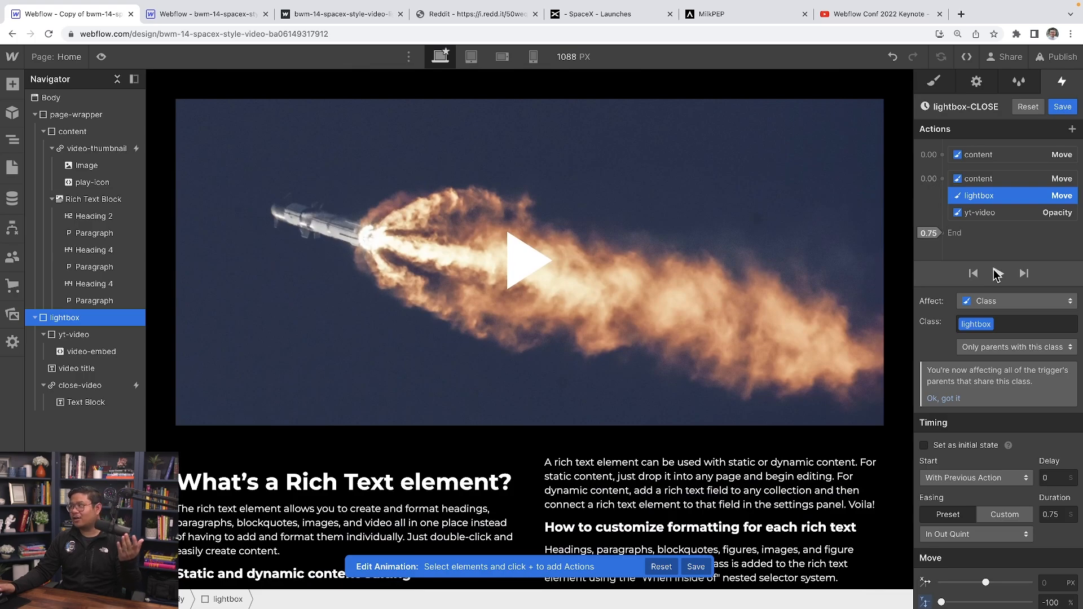
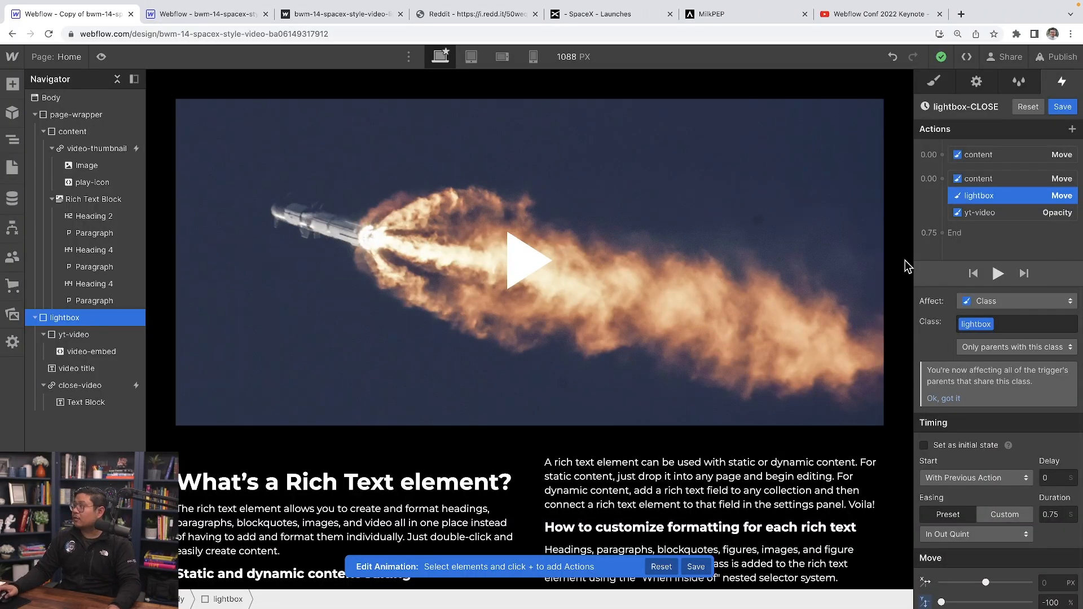
right_click(978, 200)
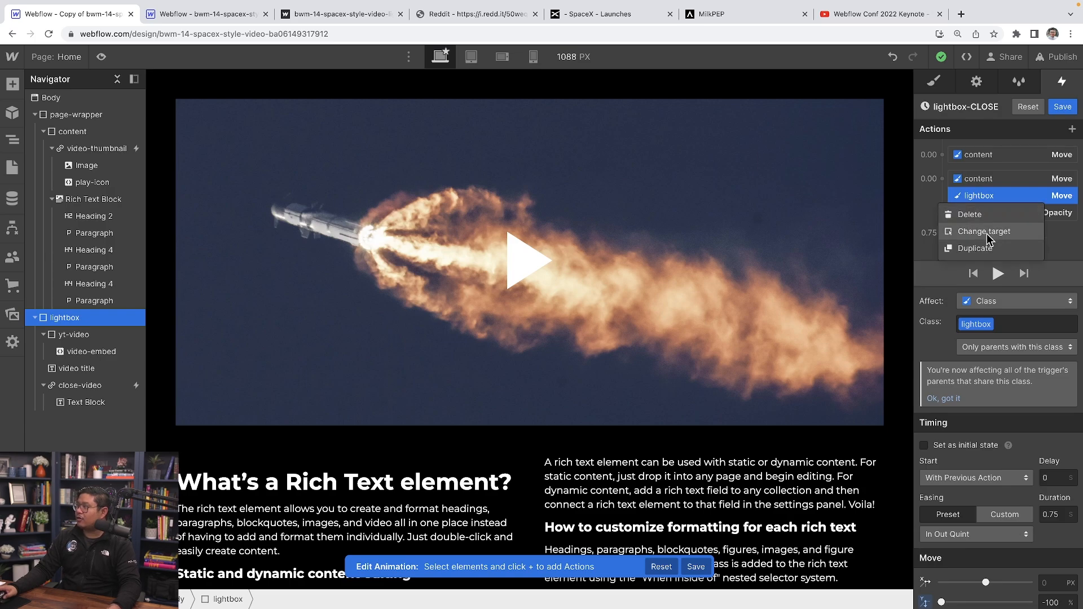
left_click(989, 246)
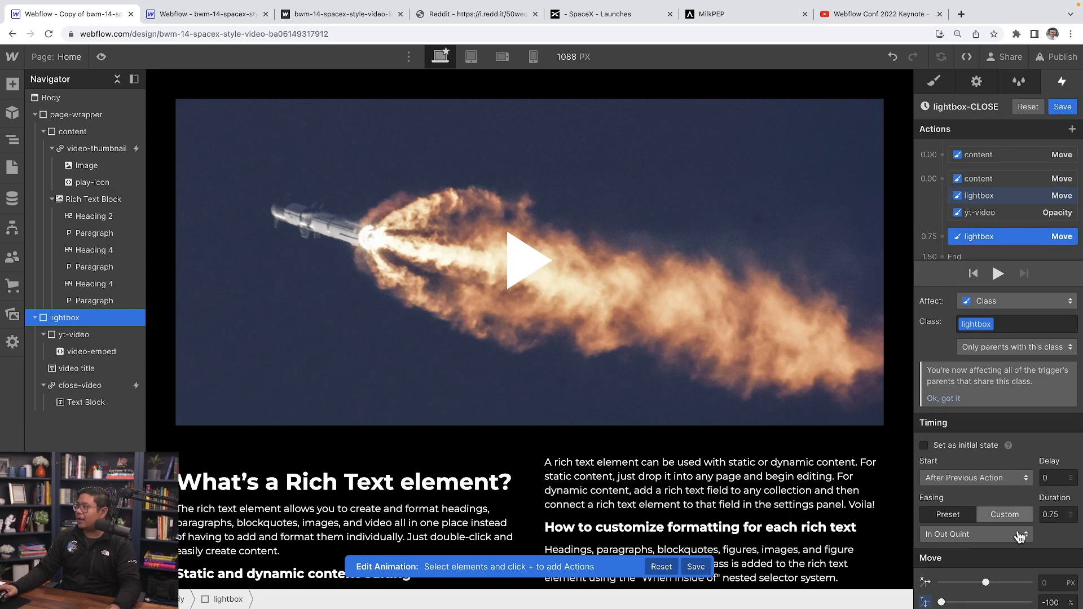
left_click(979, 535)
scroll(969, 221, "up", 5)
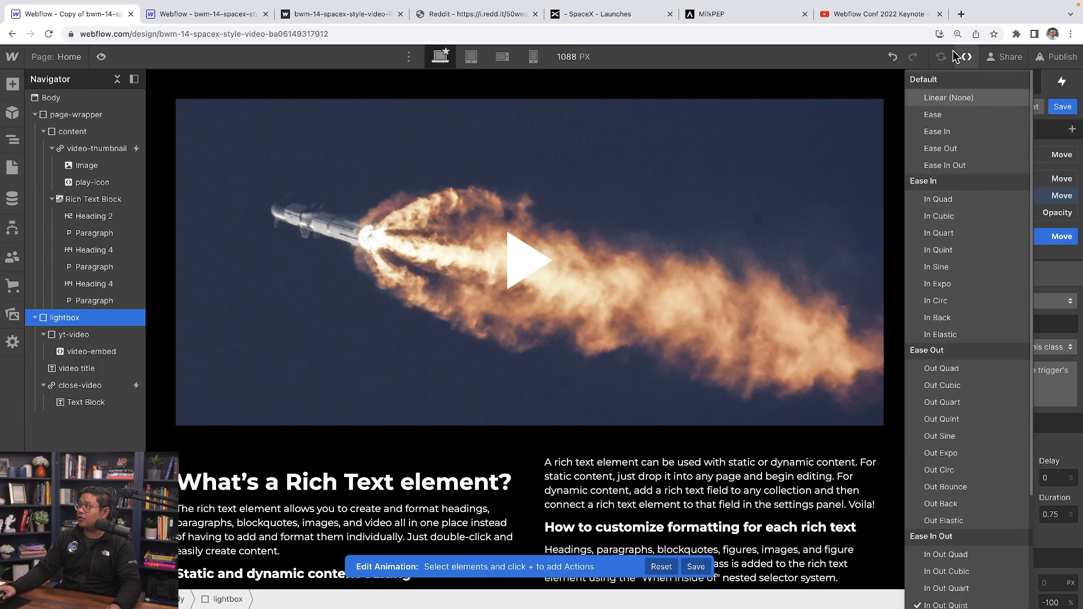
left_click(954, 96)
- Set the last lightbox Move action to a 0 s duration with Y at 100%, preview it, and save the lightbox-CLOSE animation
left_click(1046, 512)
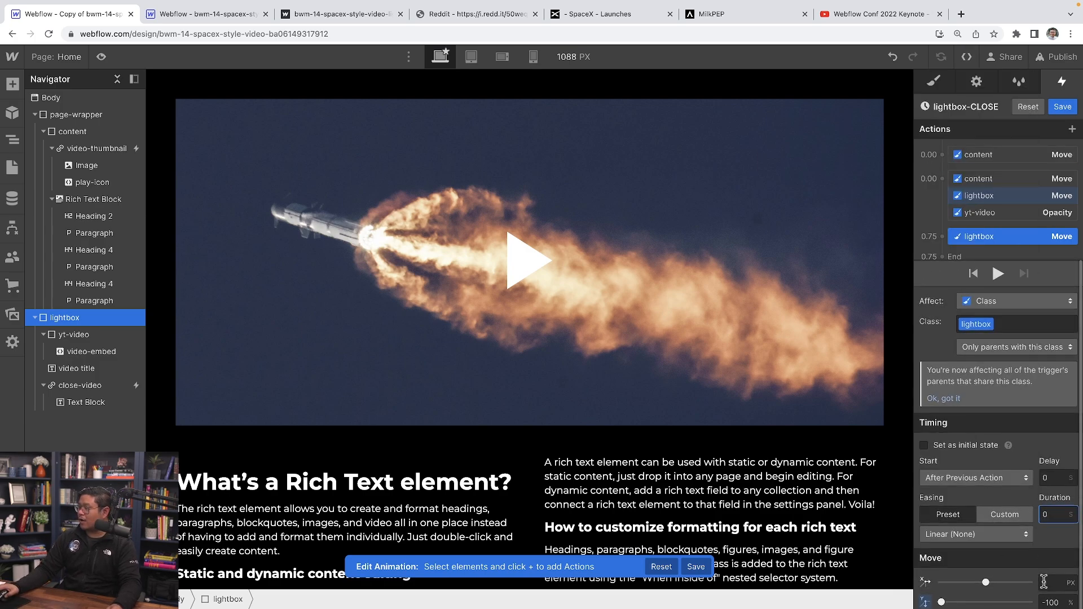
type("10")
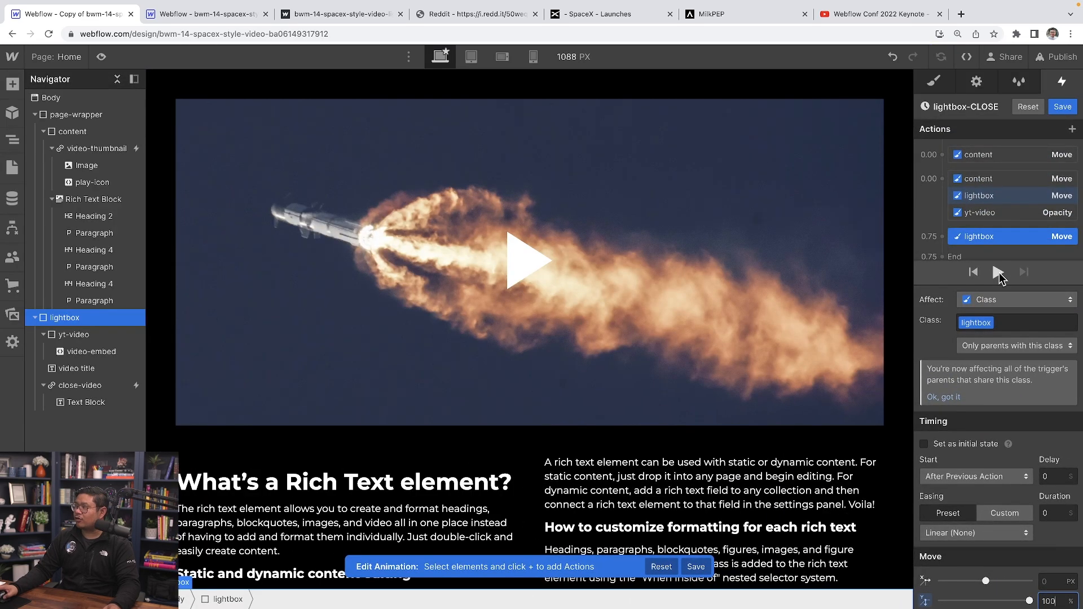
left_click(998, 272)
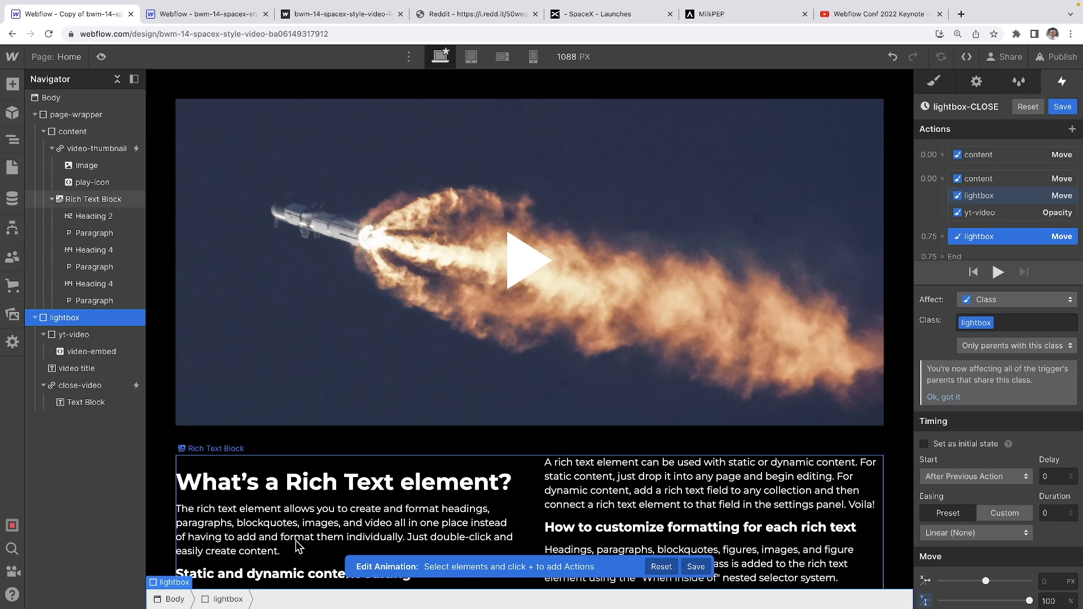
scroll(165, 594, "up", 3)
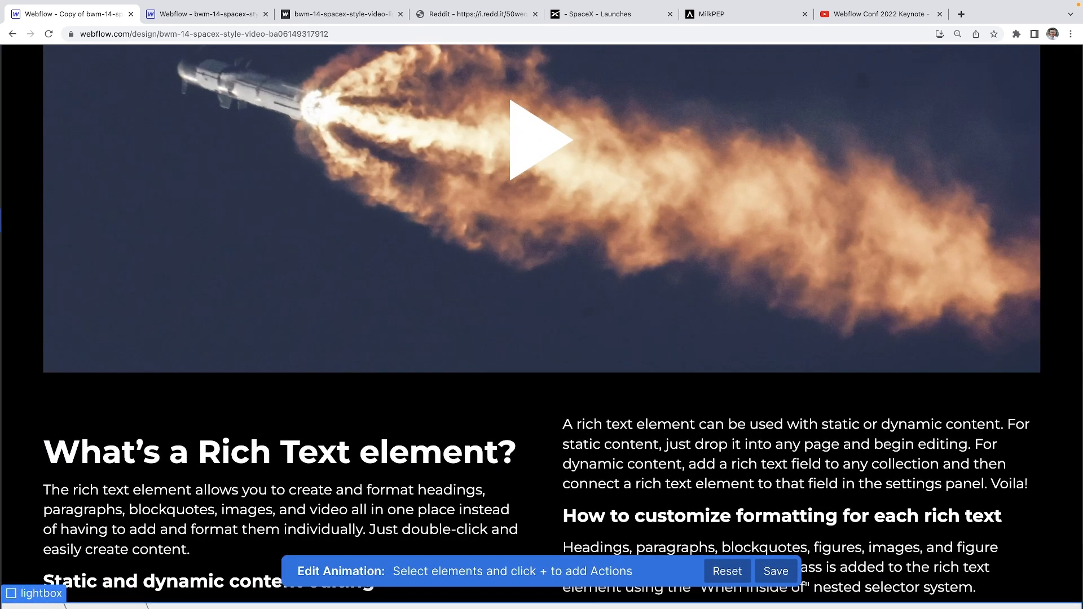
scroll(39, 595, "down", 3)
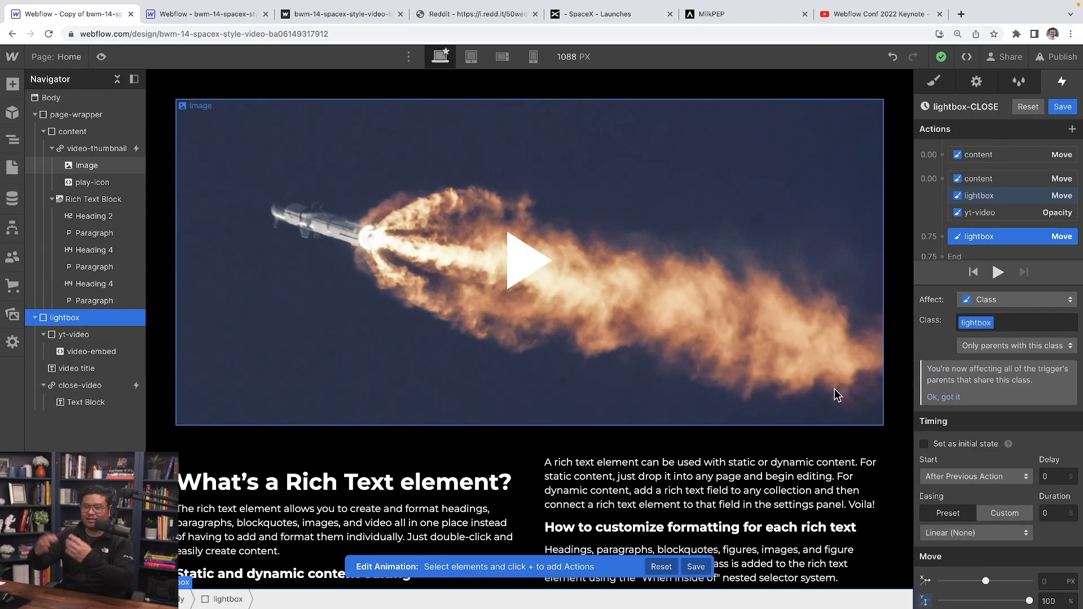
left_click(1058, 108)
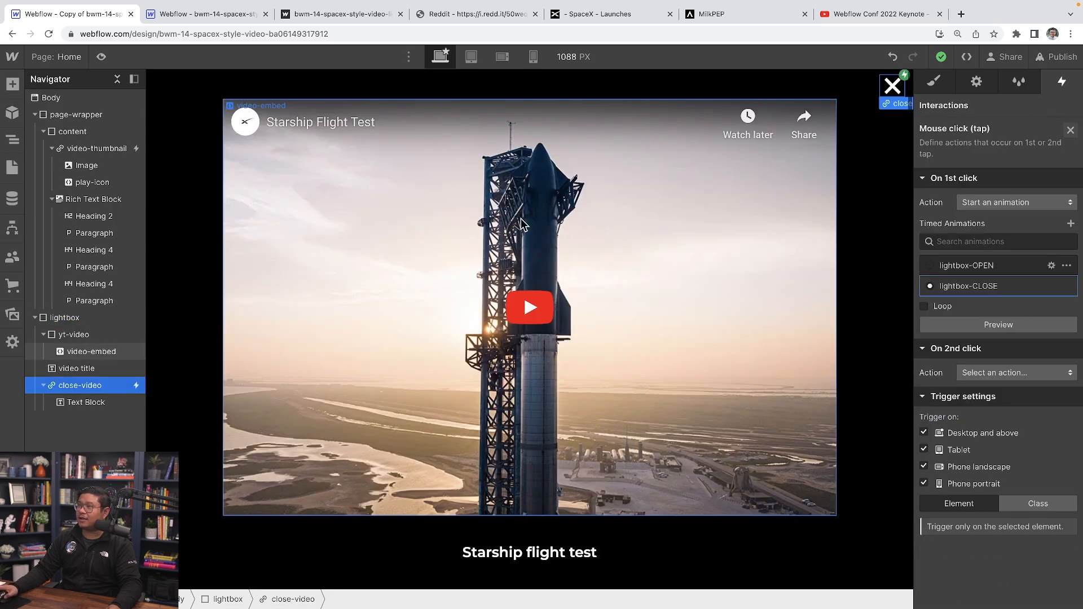
- Set the lightbox element's display style to None
left_click(117, 150)
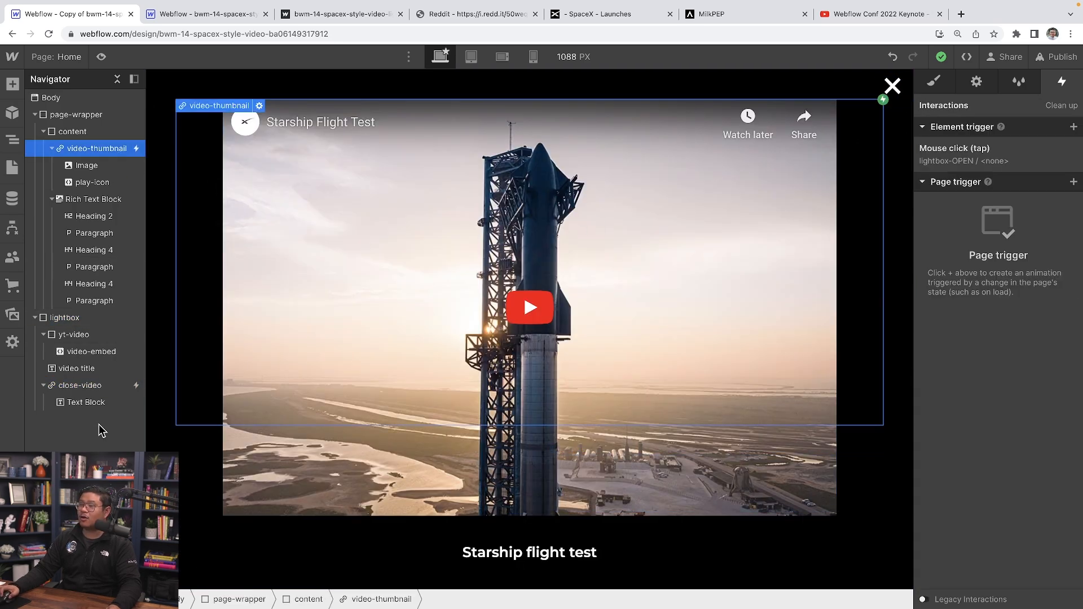
left_click(75, 317)
left_click(934, 82)
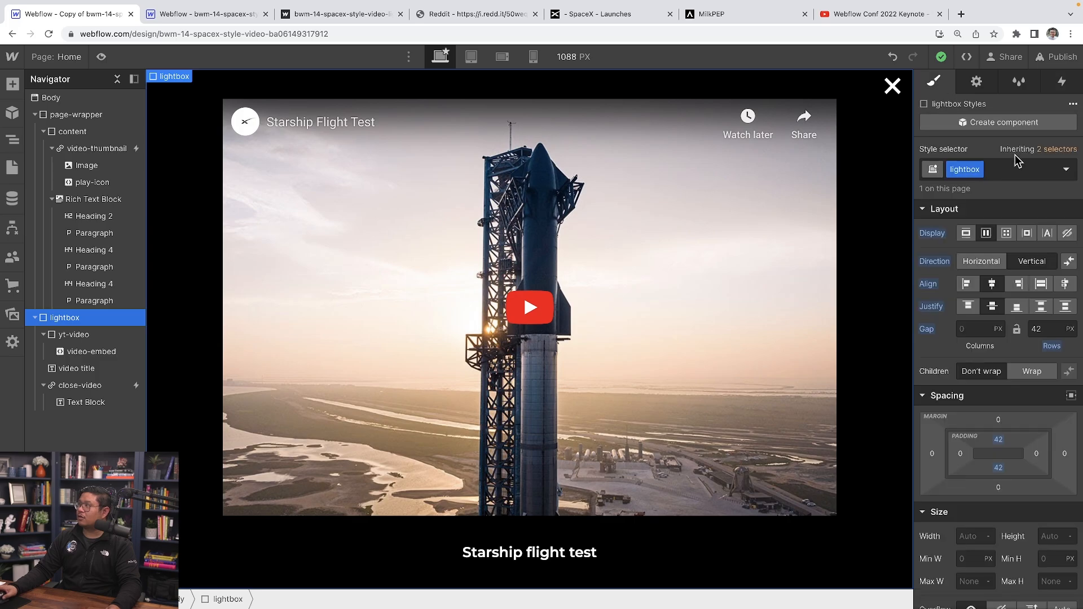
left_click(1068, 233)
- In the thumbnail's lightbox-OPEN animation, duplicate the initial lightbox Move at Y 100% with a 0 s duration before the later Hide/Show, and save
left_click(97, 149)
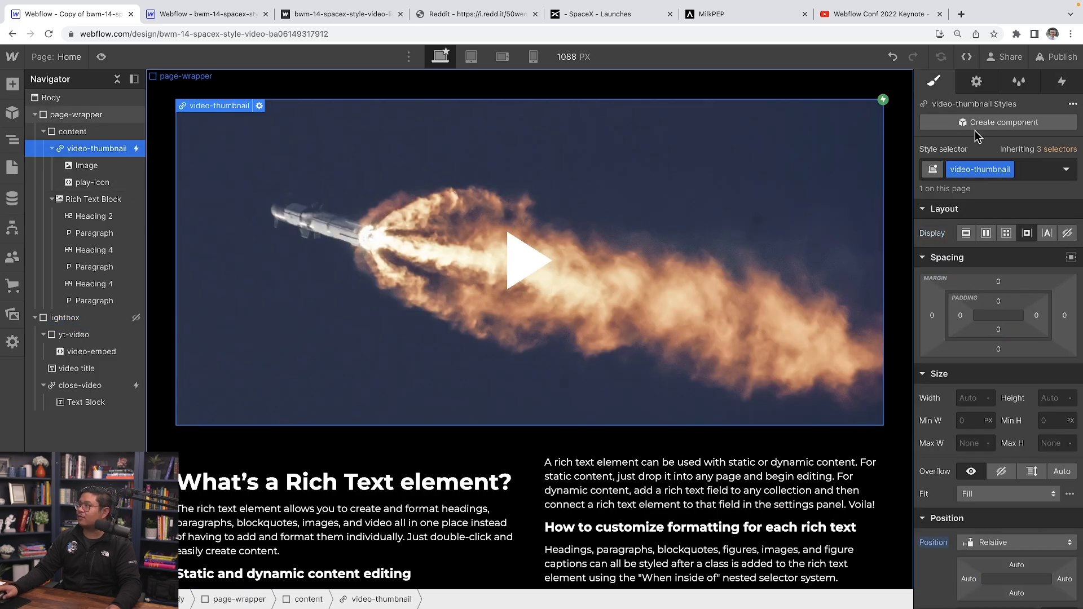
left_click(1060, 84)
left_click(976, 164)
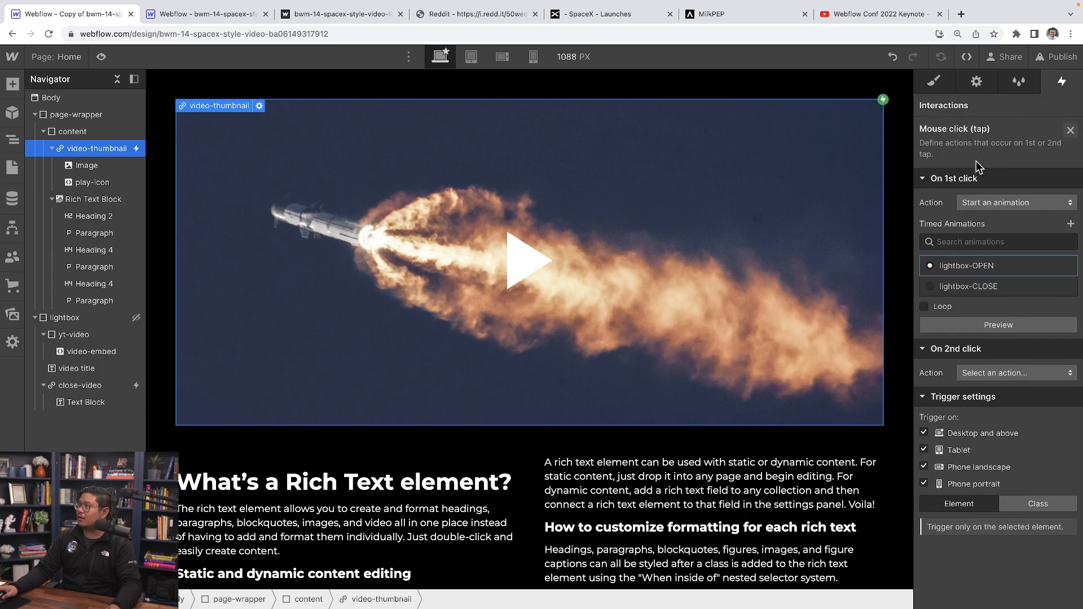
left_click(967, 271)
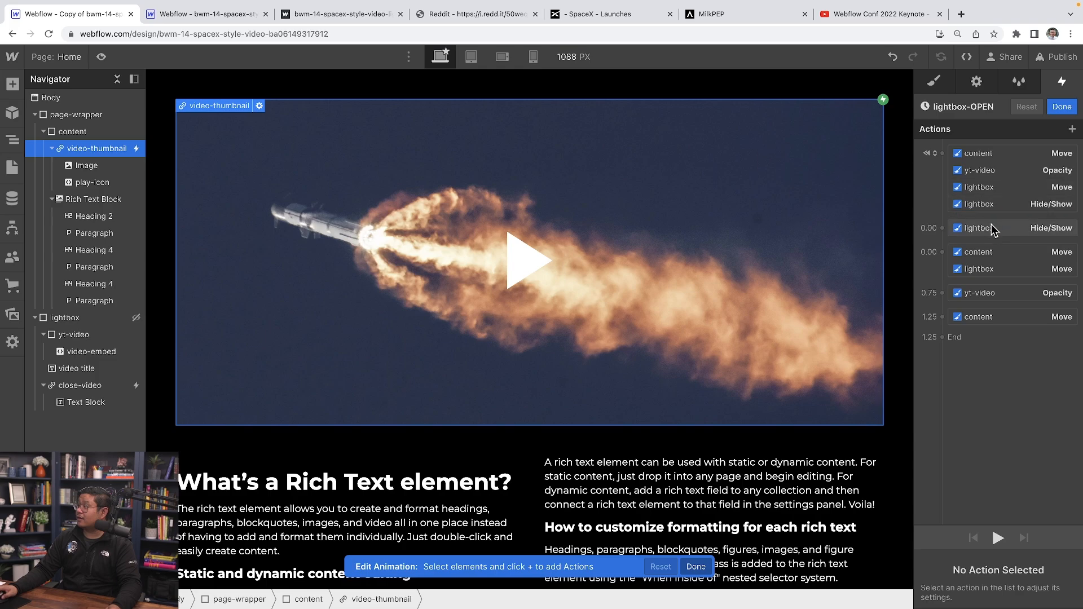
left_click(1008, 188)
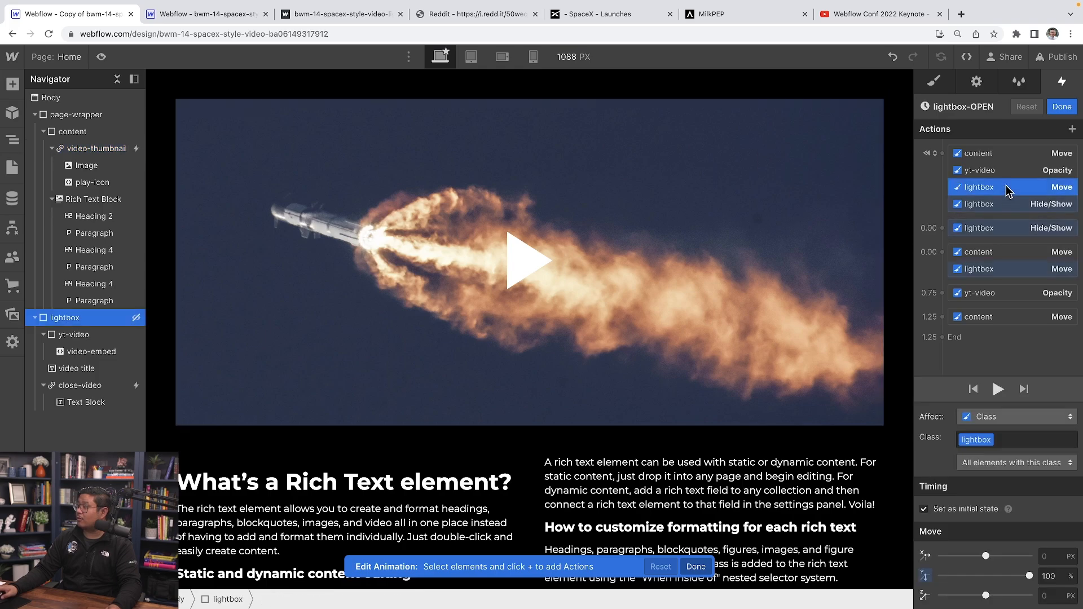
right_click(1009, 191)
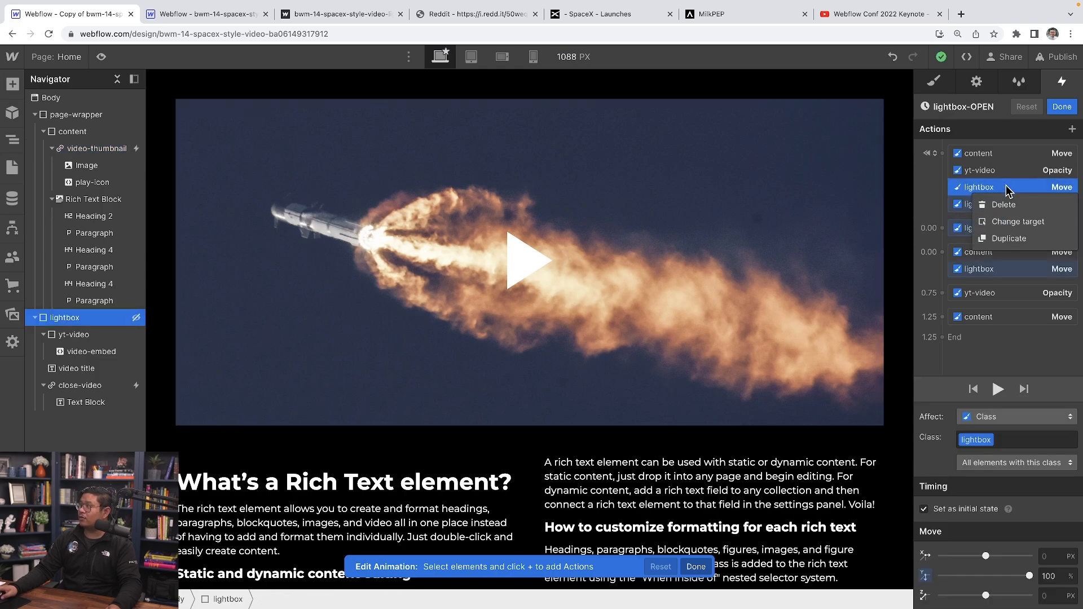
left_click(1020, 241)
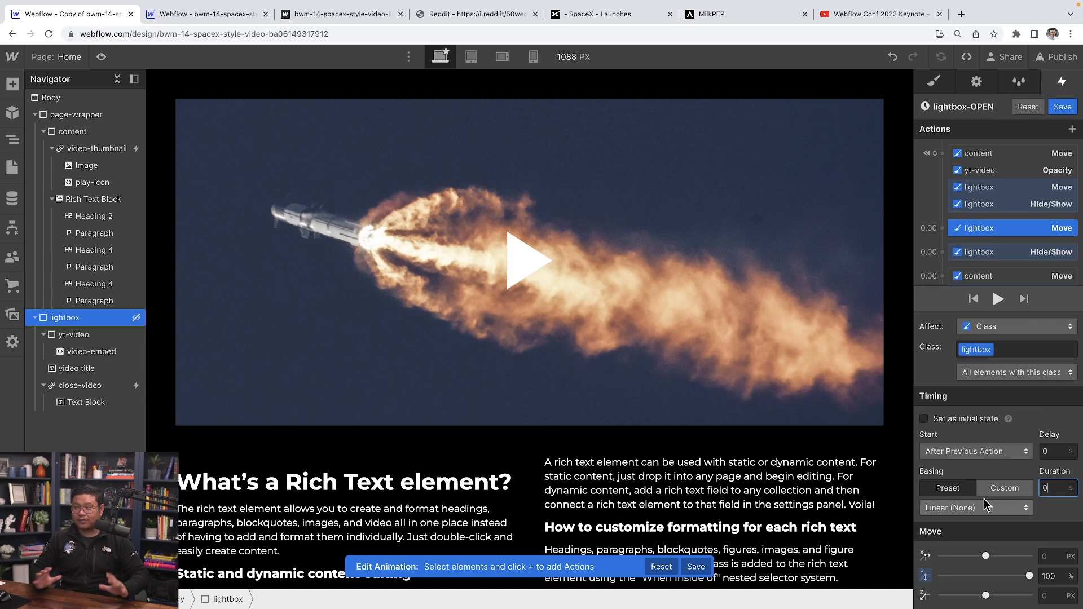
left_click(1062, 107)
- Preview the page and test opening the lightbox from the thumbnail and closing it with the X
left_click(101, 56)
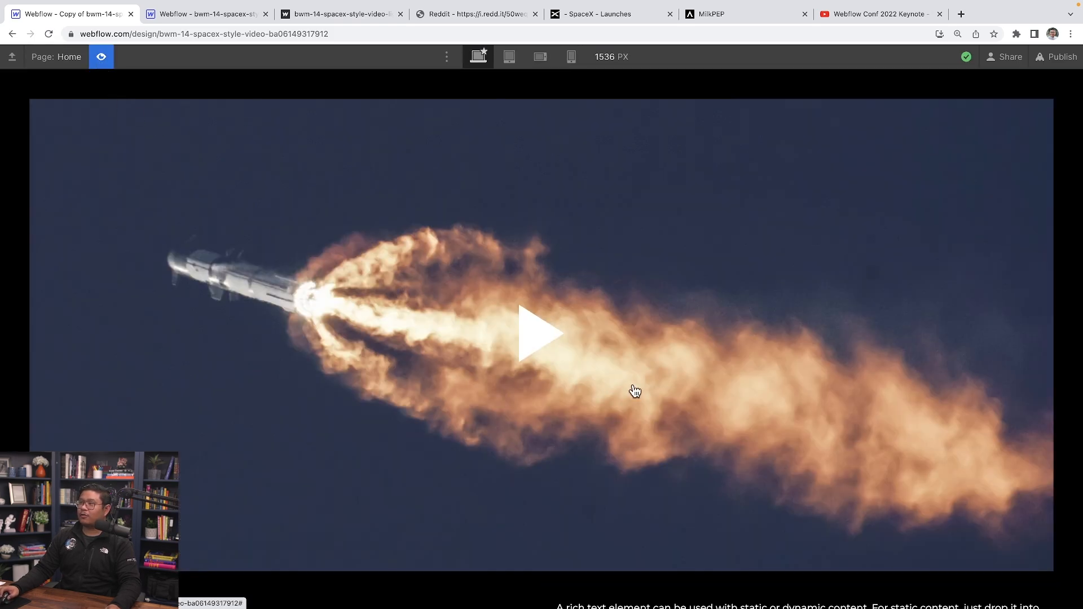
left_click(548, 346)
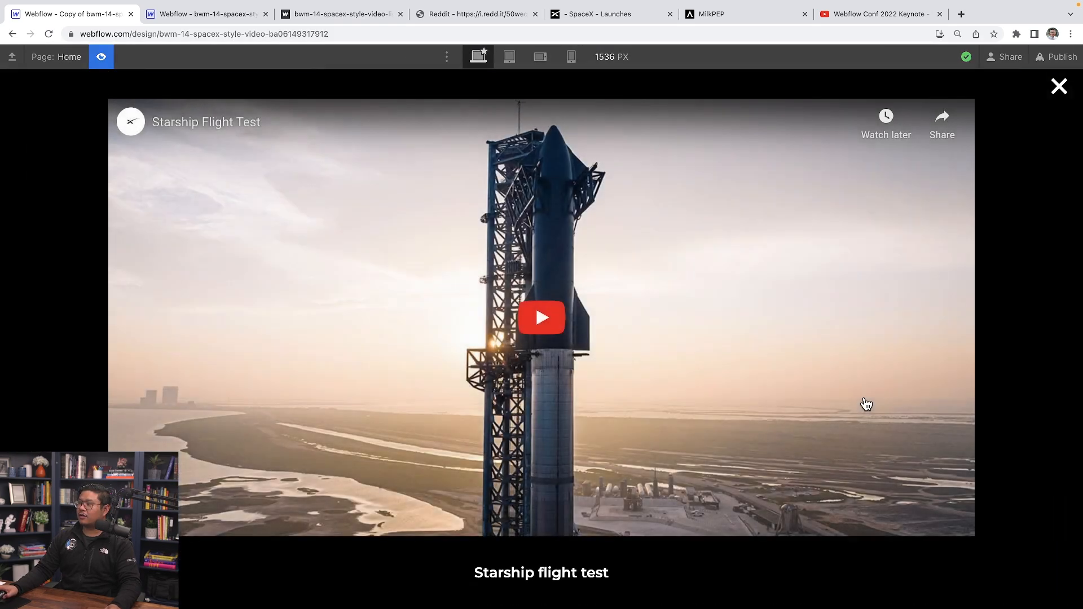
left_click(1059, 87)
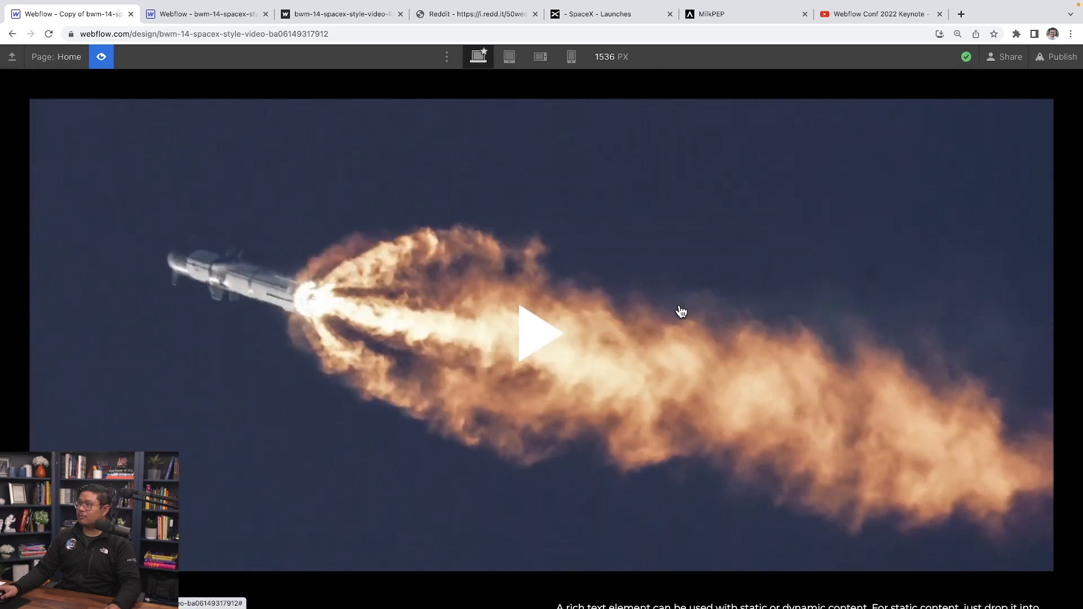
left_click(615, 328)
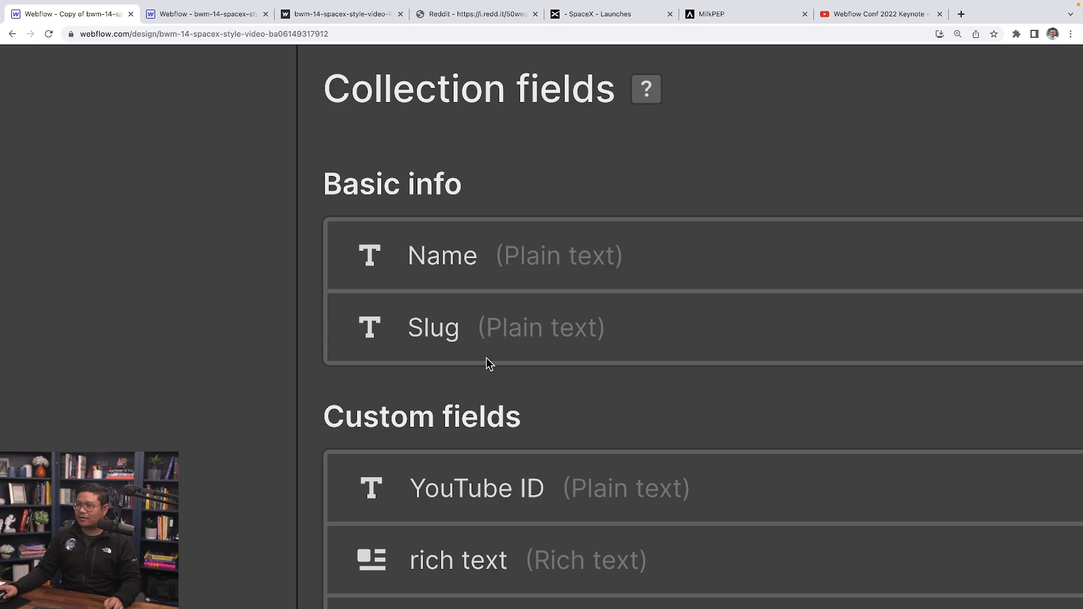
- Review the Videos collection's fields, leave its settings, and examine the YouTube ID of the Starship Mission to Mars item
scroll(474, 486, "down", 2)
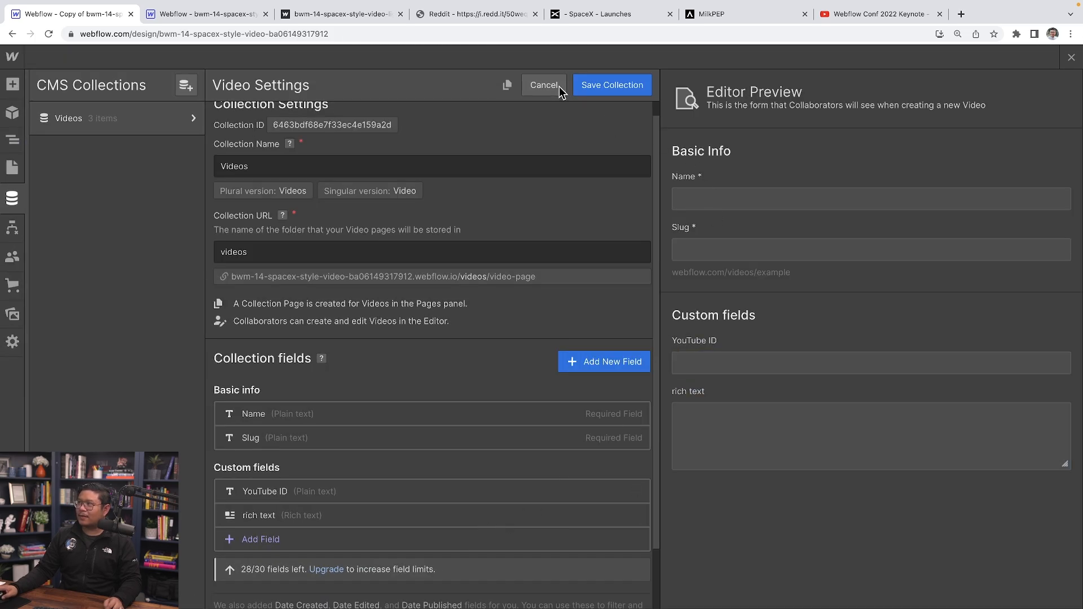
left_click(560, 87)
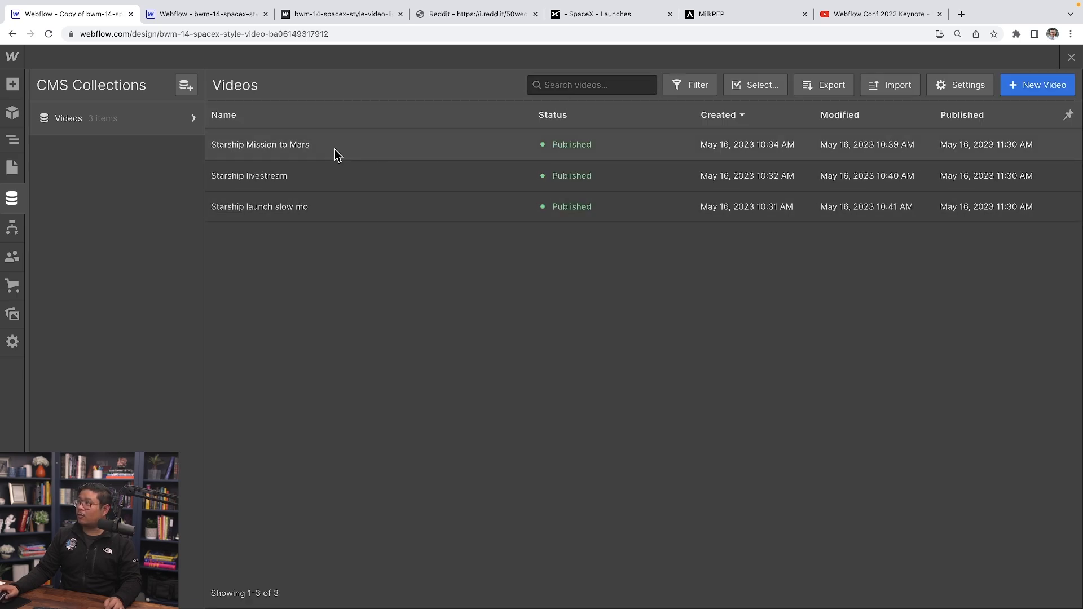
left_click(335, 149)
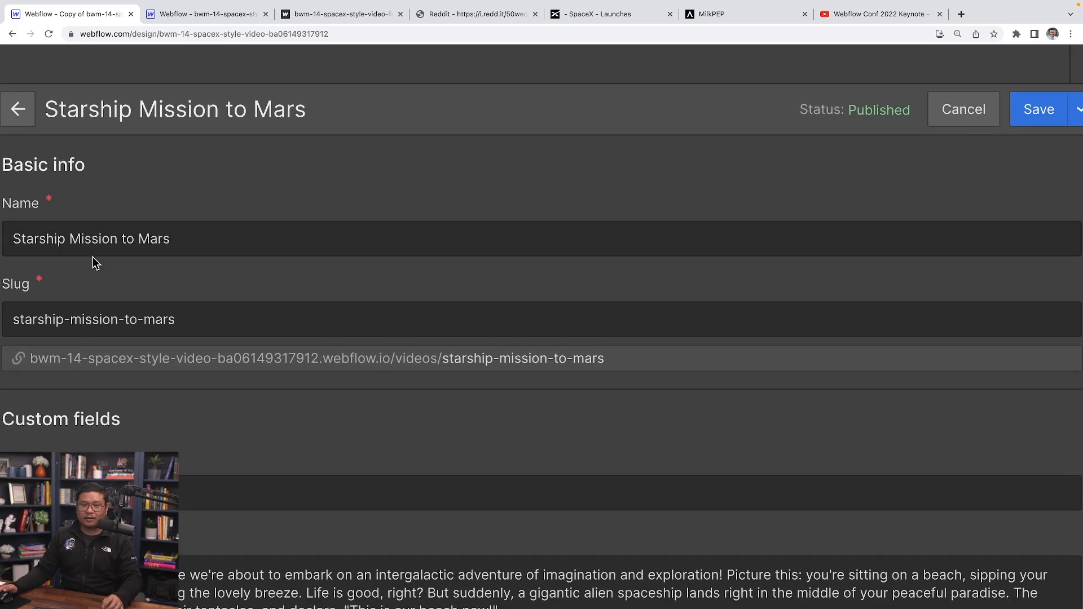
scroll(93, 257, "down", 1)
scroll(92, 256, "down", 1)
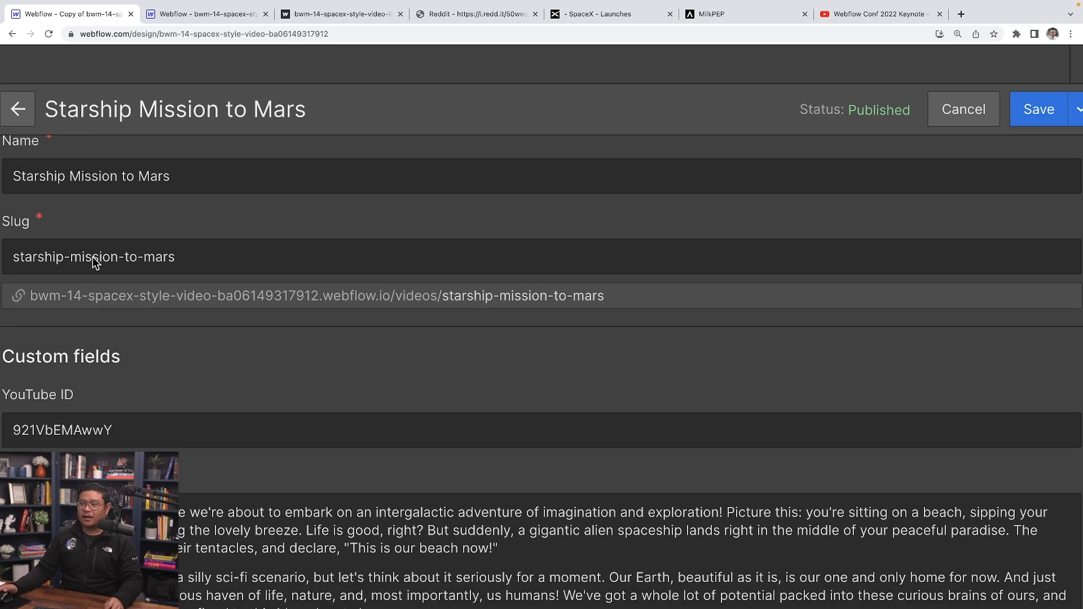
double_click(87, 408)
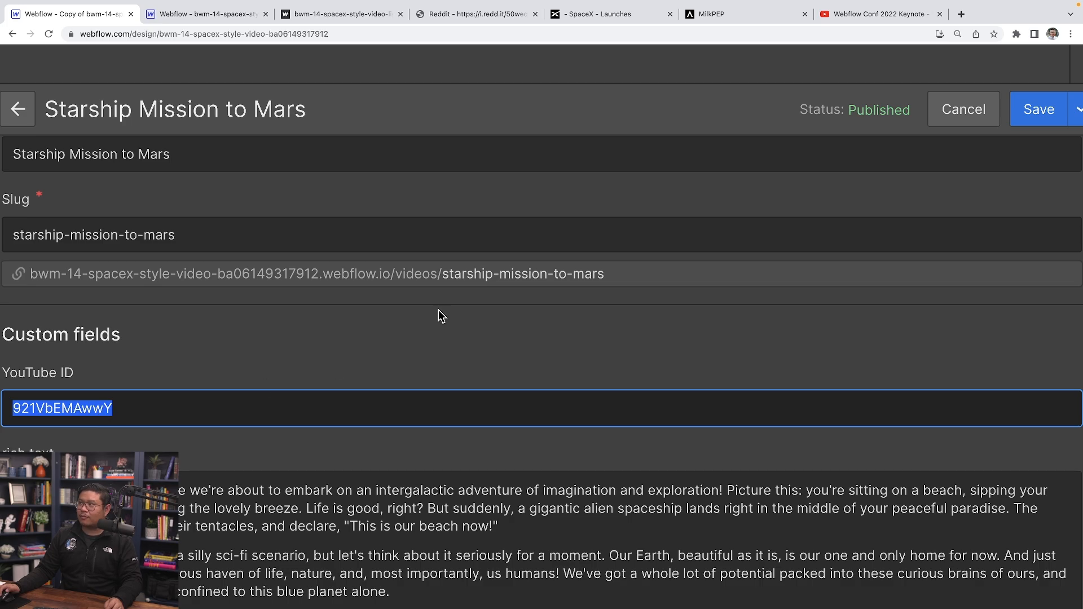
- Switch to the Webflow Conf 2022 Keynote video on YouTube and highlight the video ID after "?v=" in its URL
left_click(853, 14)
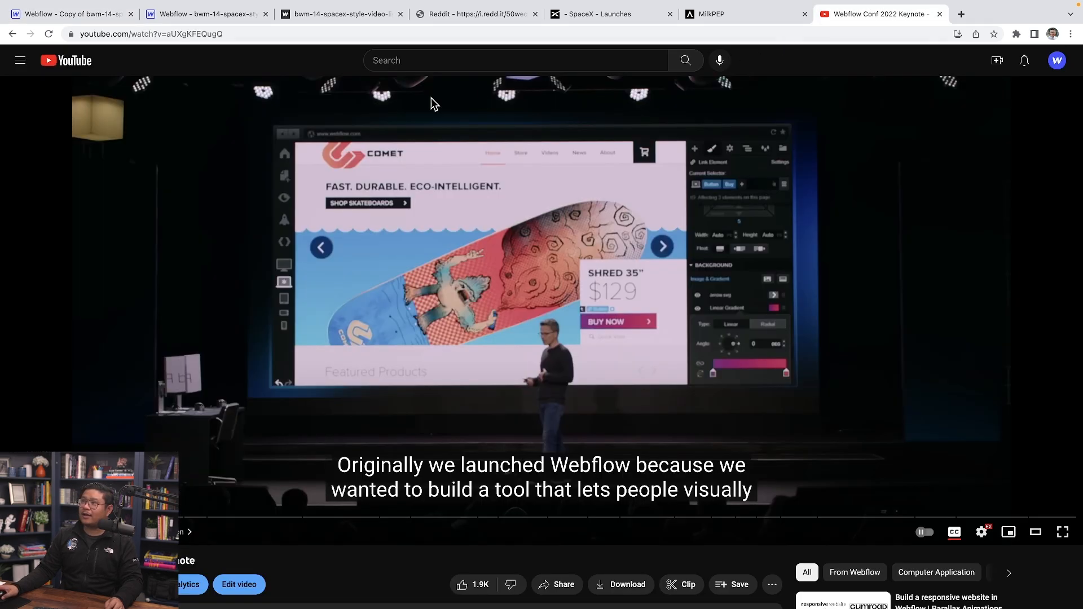
left_click(209, 35)
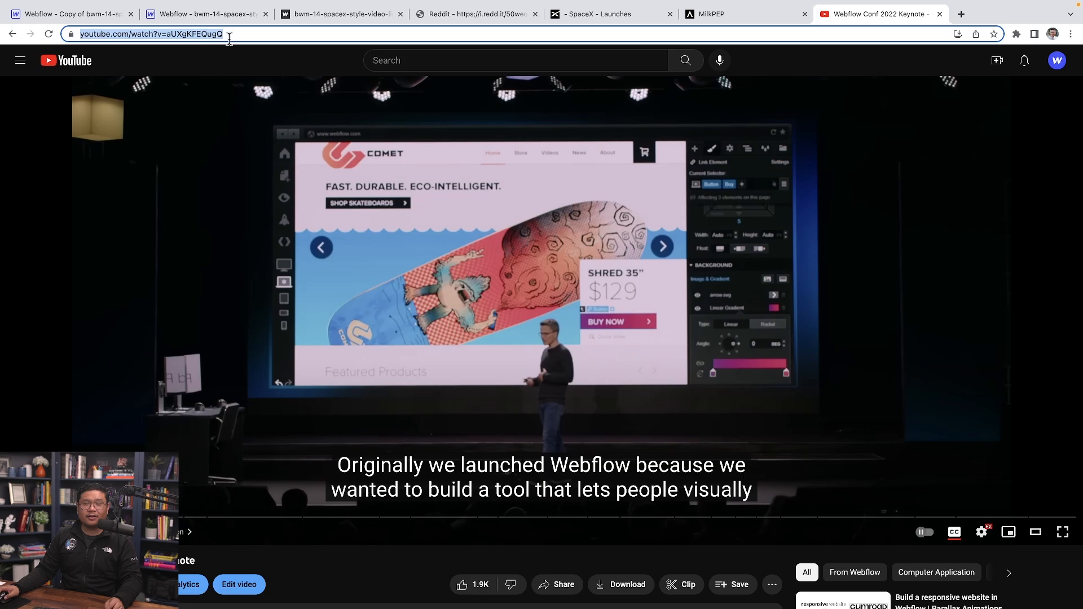
double_click(195, 34)
left_click(201, 35)
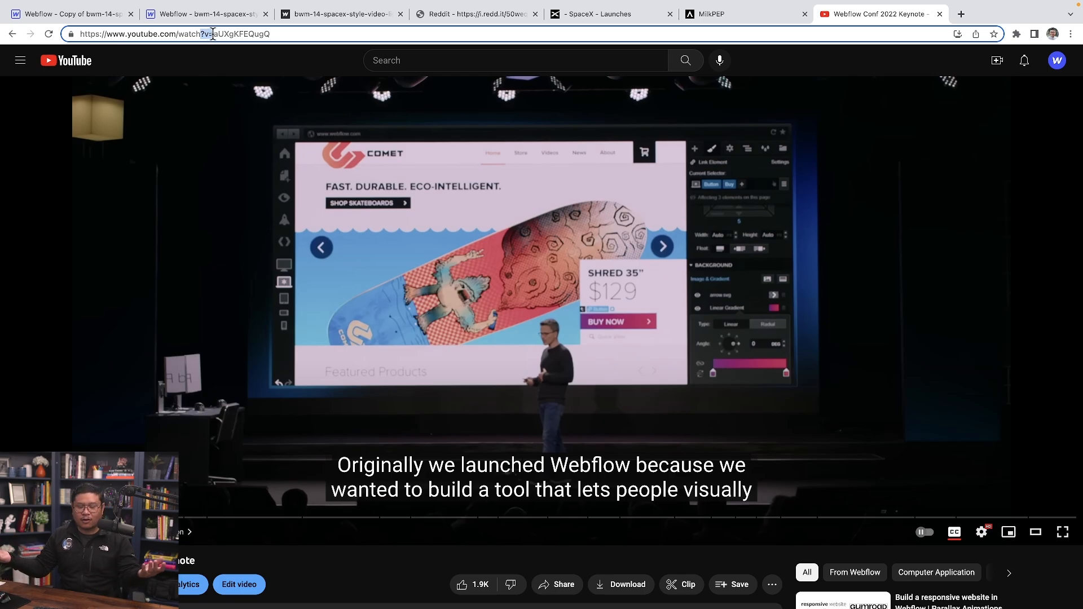
left_click_drag(213, 34, 280, 50)
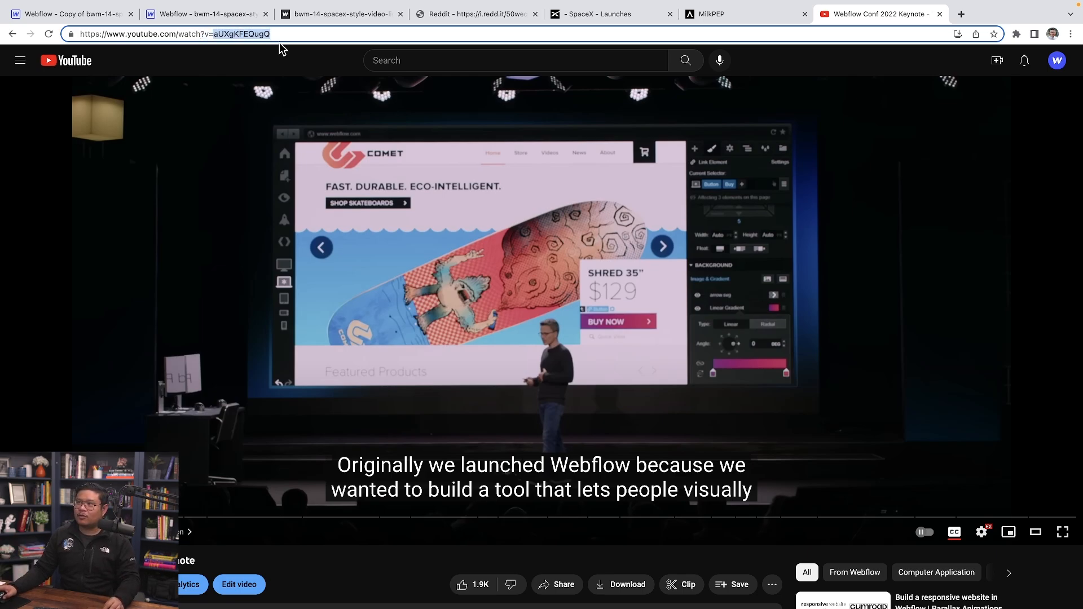
- Return to the Webflow project and open the Videos Template collection page
left_click(79, 15)
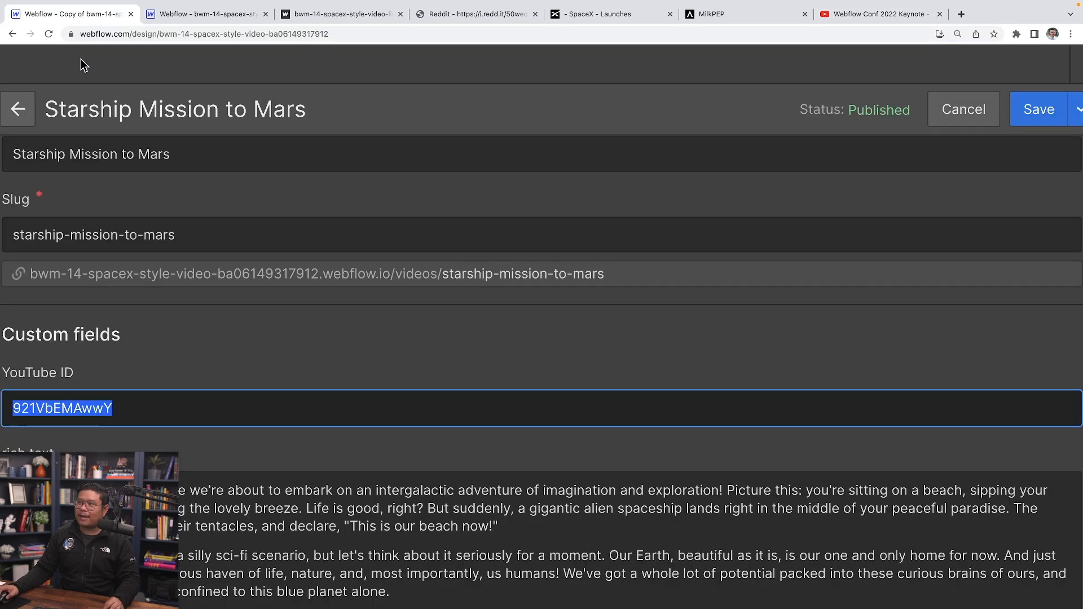
left_click(138, 420)
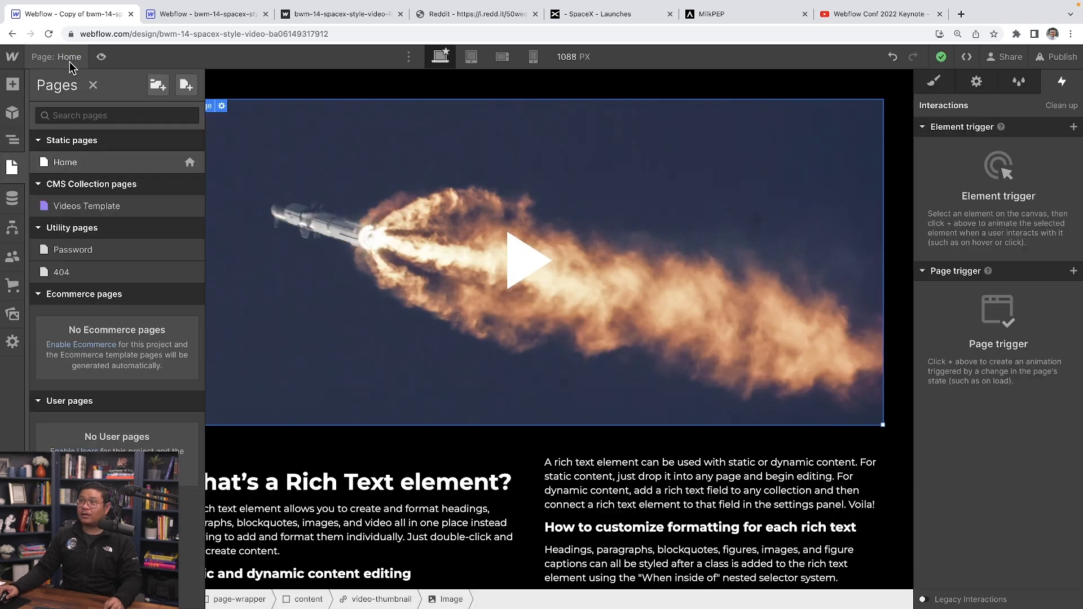
left_click(133, 211)
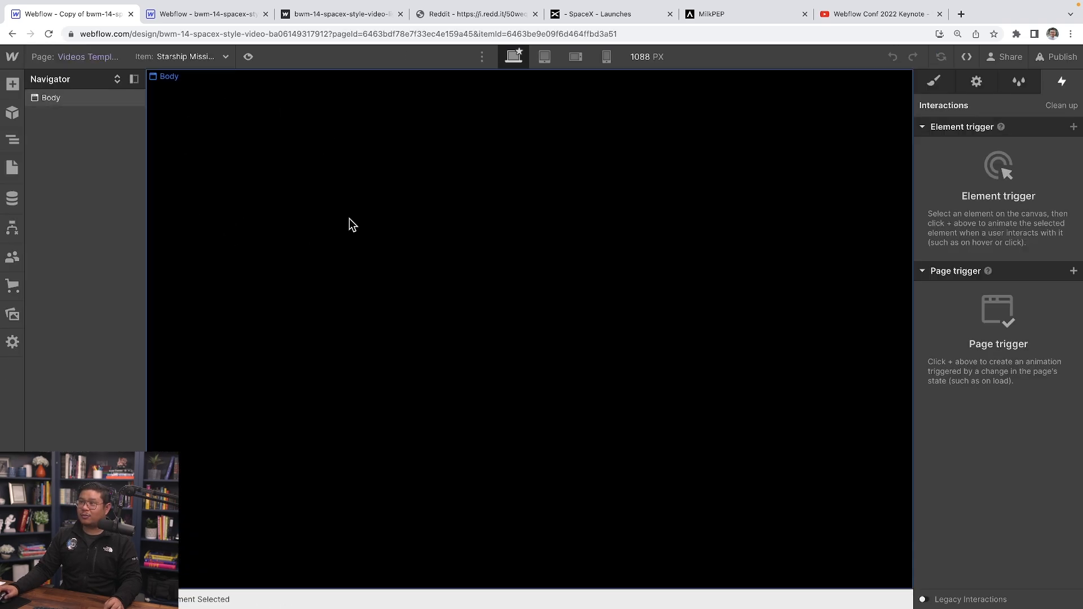
- Copy the page-wrapper from the Home page into the body of the Videos Template page
left_click(85, 57)
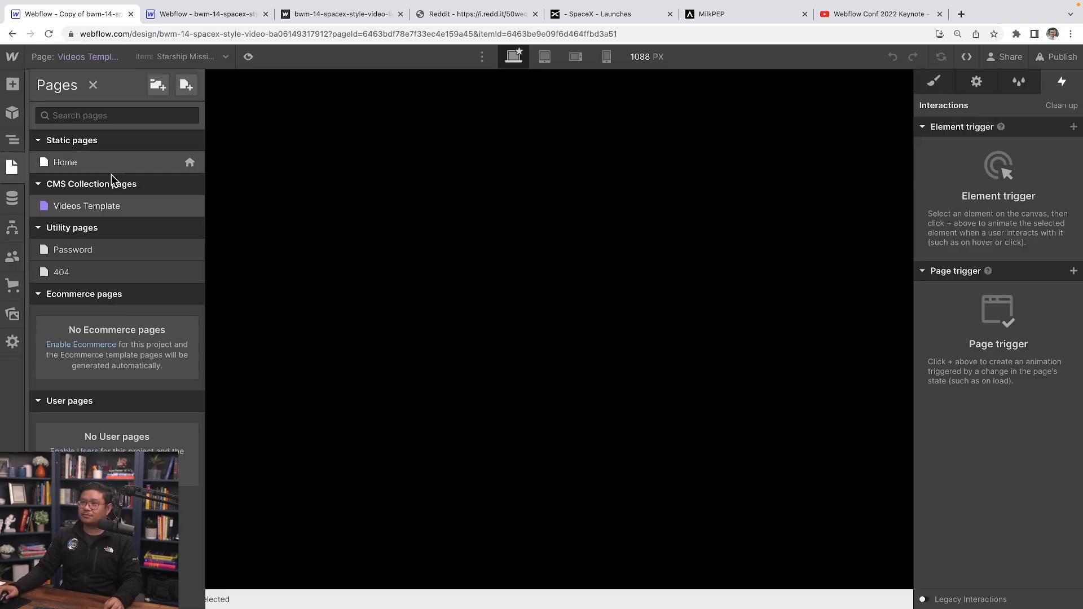
left_click(111, 164)
left_click(109, 115)
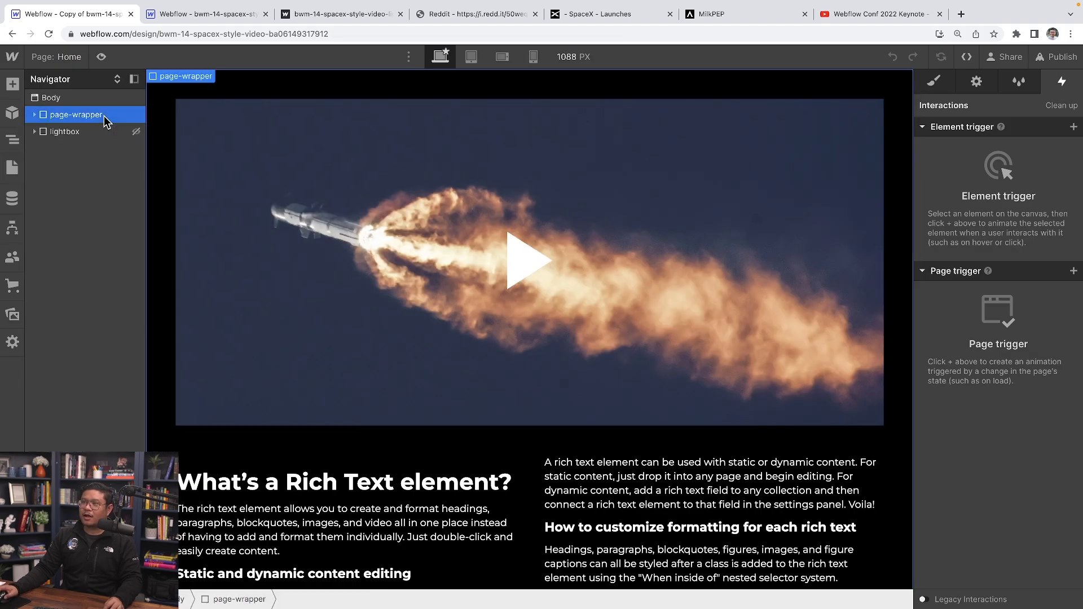
left_click(72, 67)
left_click(121, 209)
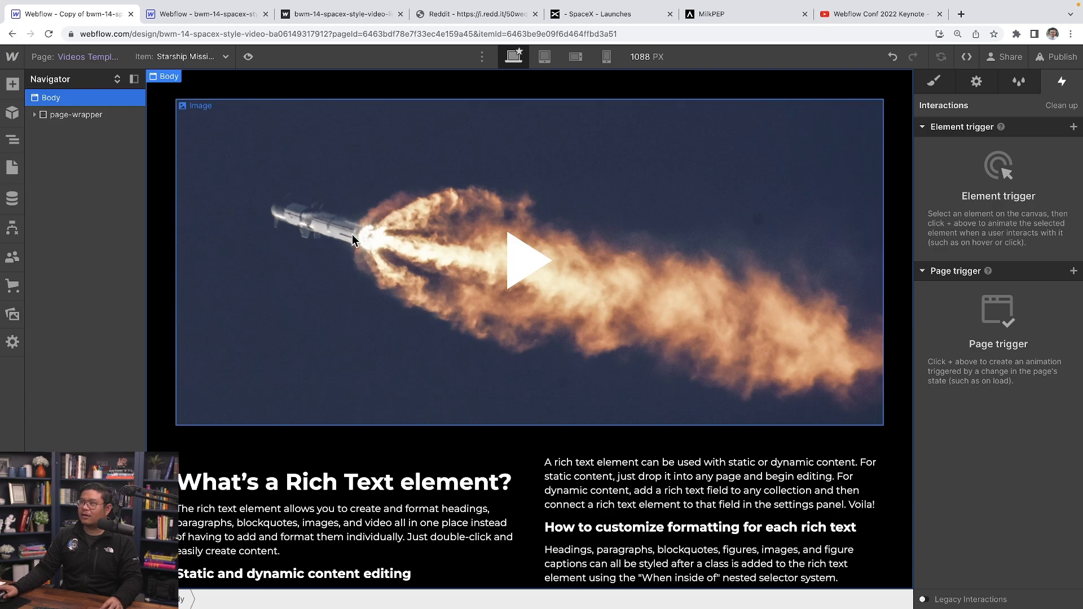
- Bind the Rich Text Block on the Videos Template page to the Videos collection's rich text field and check the text
left_click(338, 240)
left_click(93, 199)
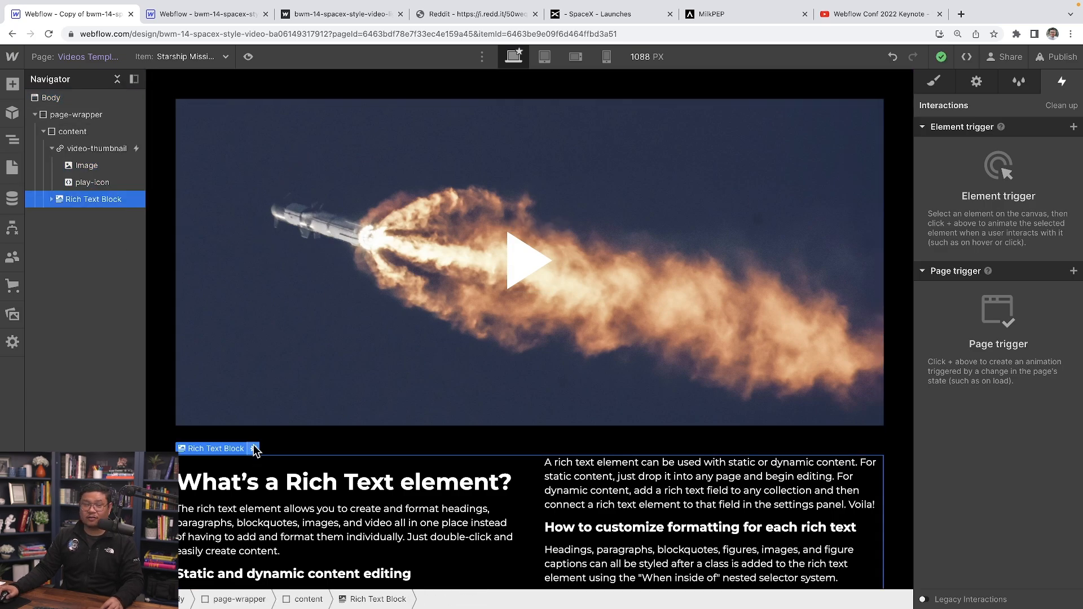
left_click(253, 450)
left_click(240, 413)
left_click(244, 430)
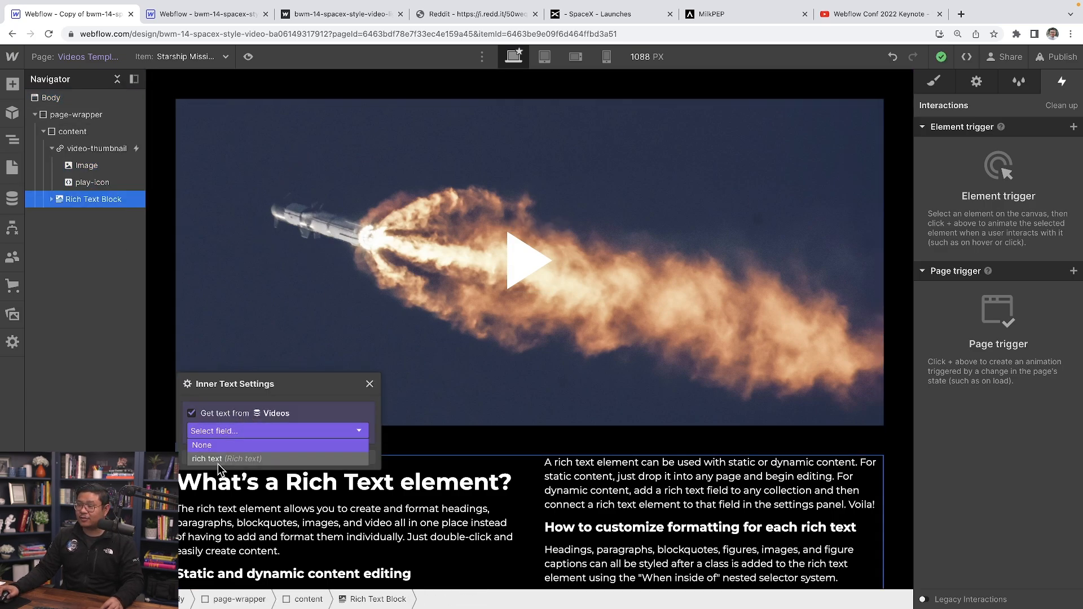
left_click(222, 469)
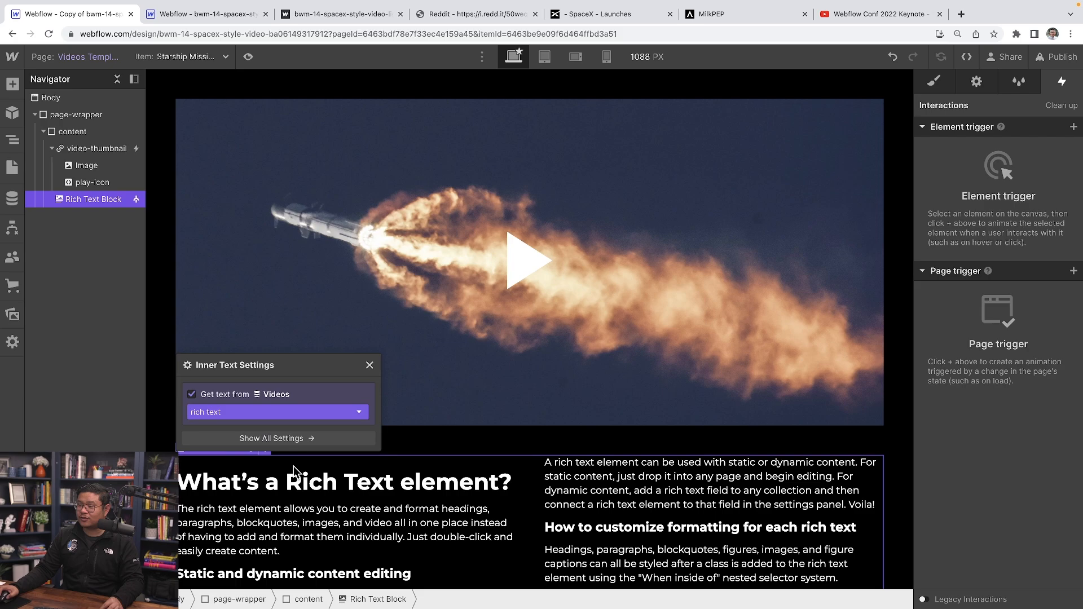
left_click(371, 368)
scroll(442, 502, "down", 5)
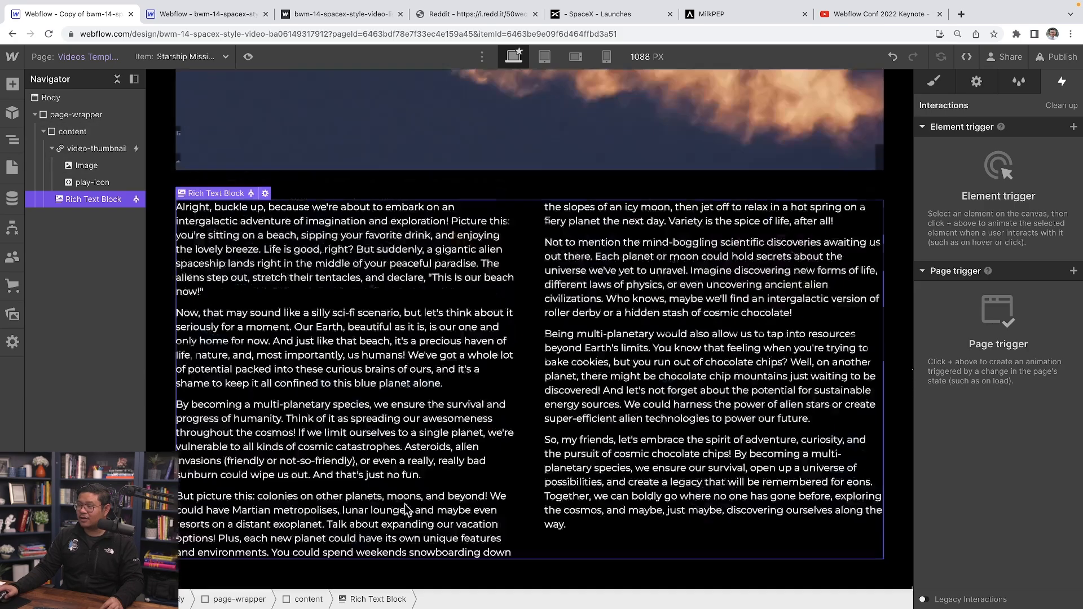
scroll(473, 501, "up", 5)
- Copy the lightbox from the Home page into the Videos Template page and set its display to Flex
left_click(81, 57)
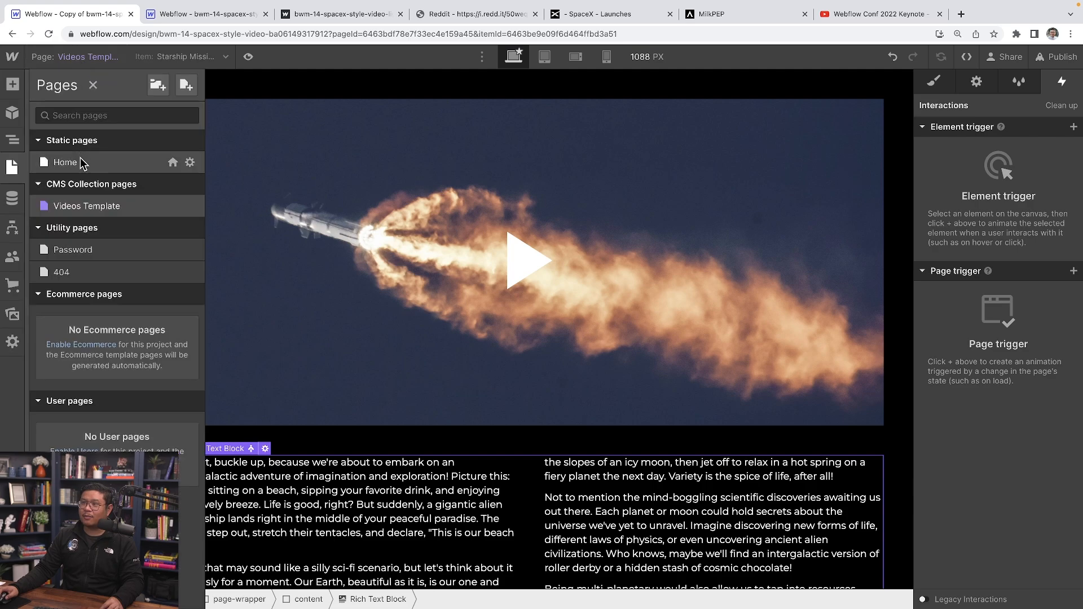
left_click(82, 161)
left_click(93, 133)
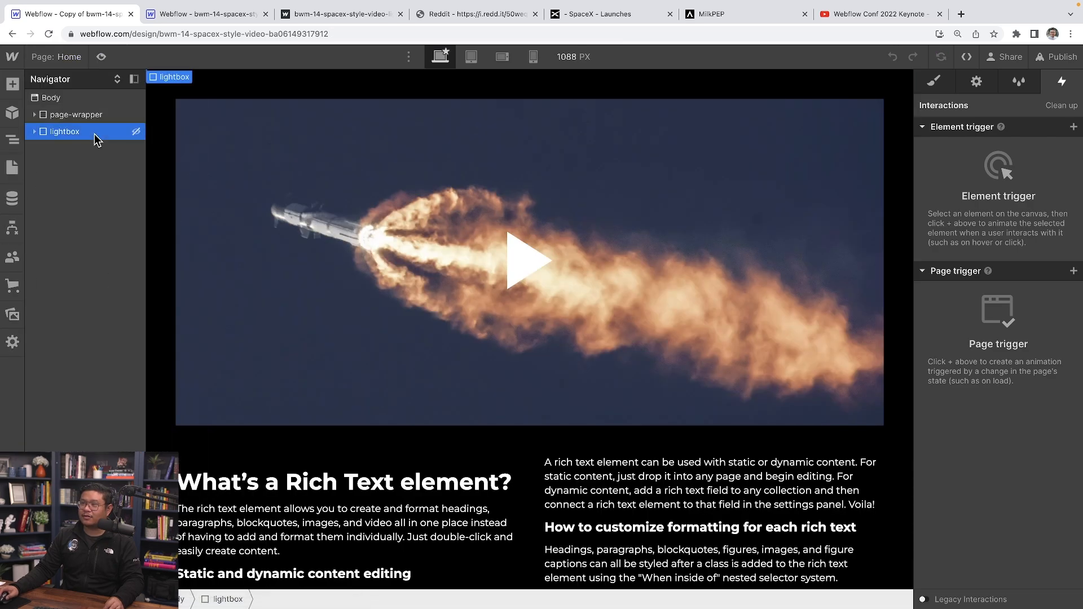
left_click(62, 56)
left_click(88, 206)
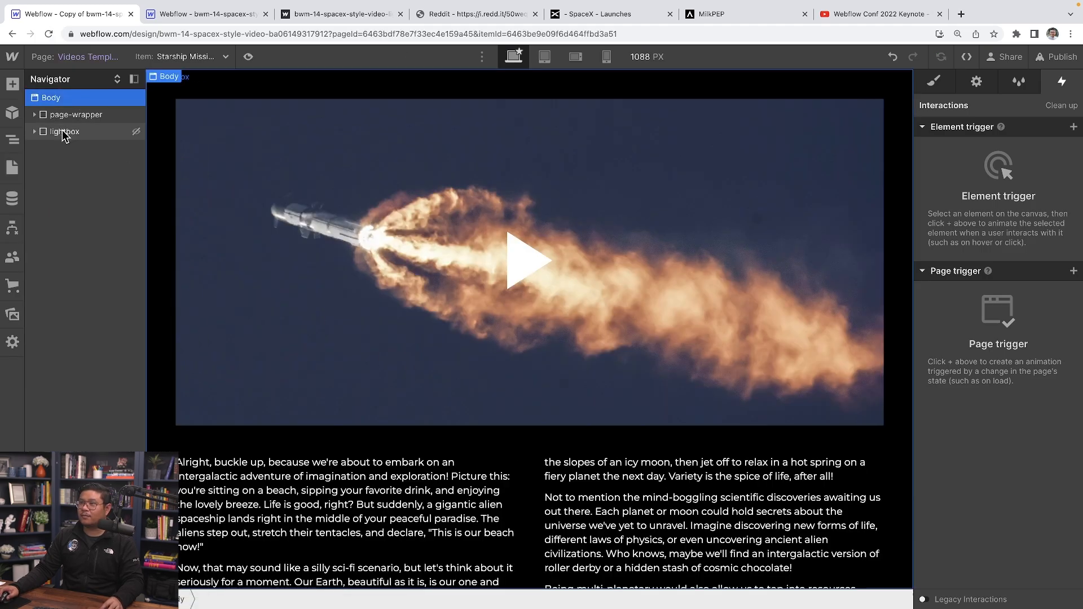
left_click(66, 133)
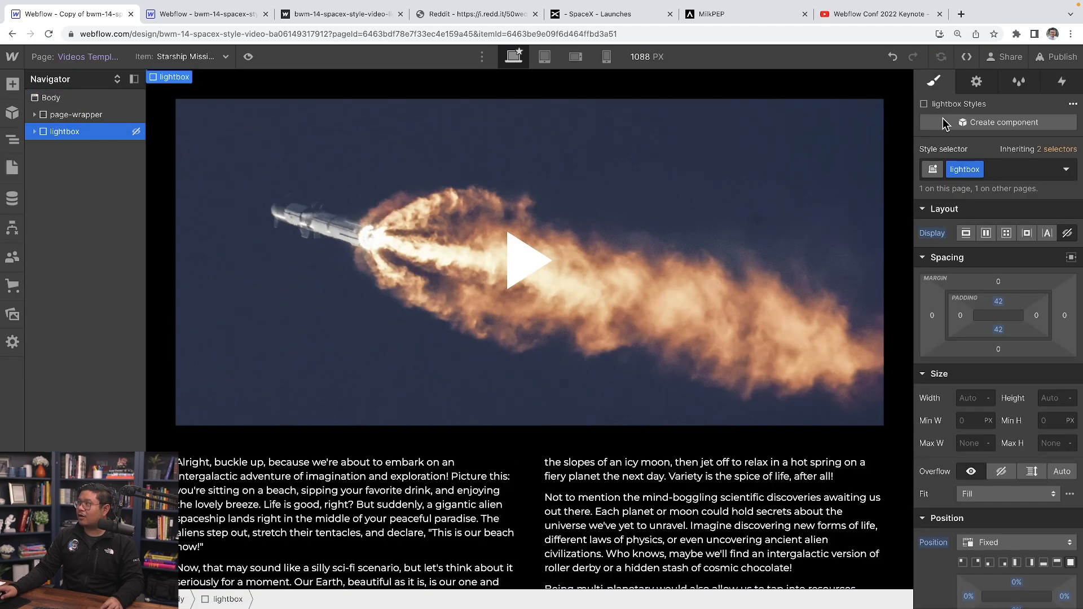
left_click(987, 233)
- Open the custom code of the video-embed inside the lightbox for editing
left_click(290, 182)
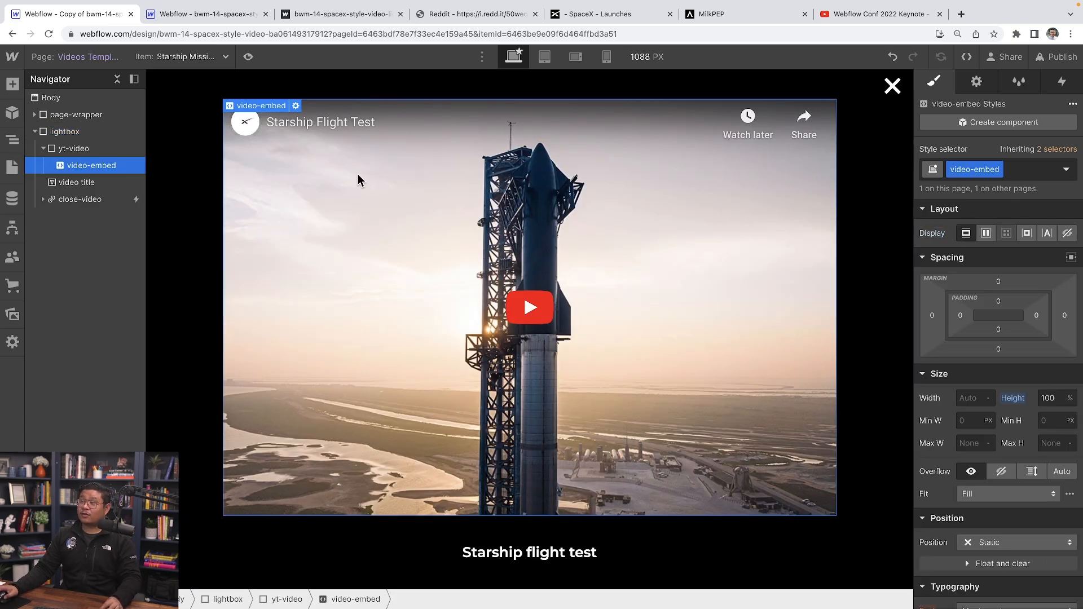
left_click(209, 58)
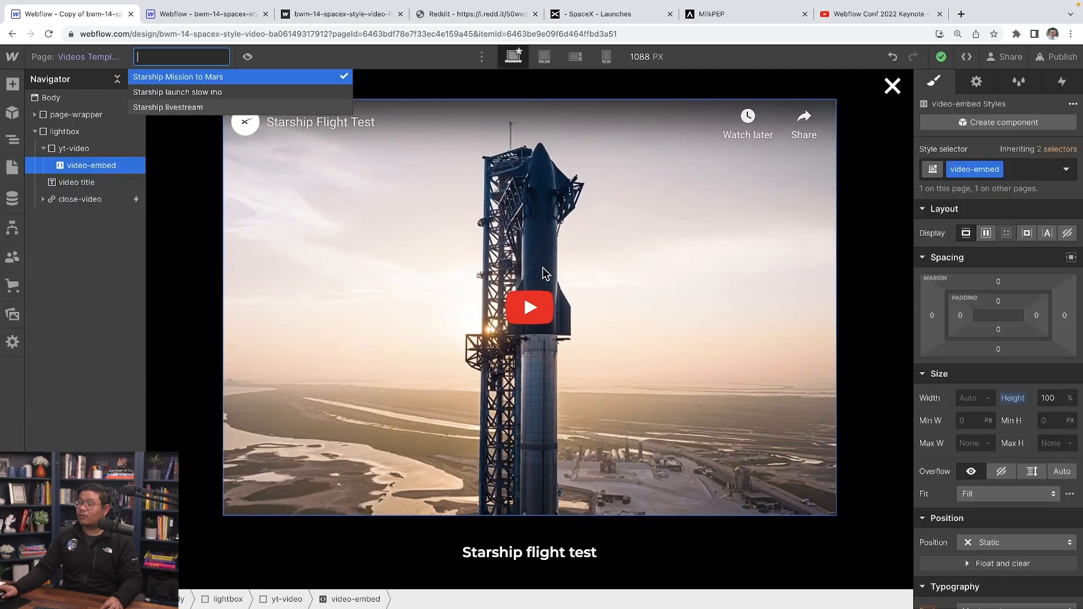
left_click(543, 274)
double_click(433, 227)
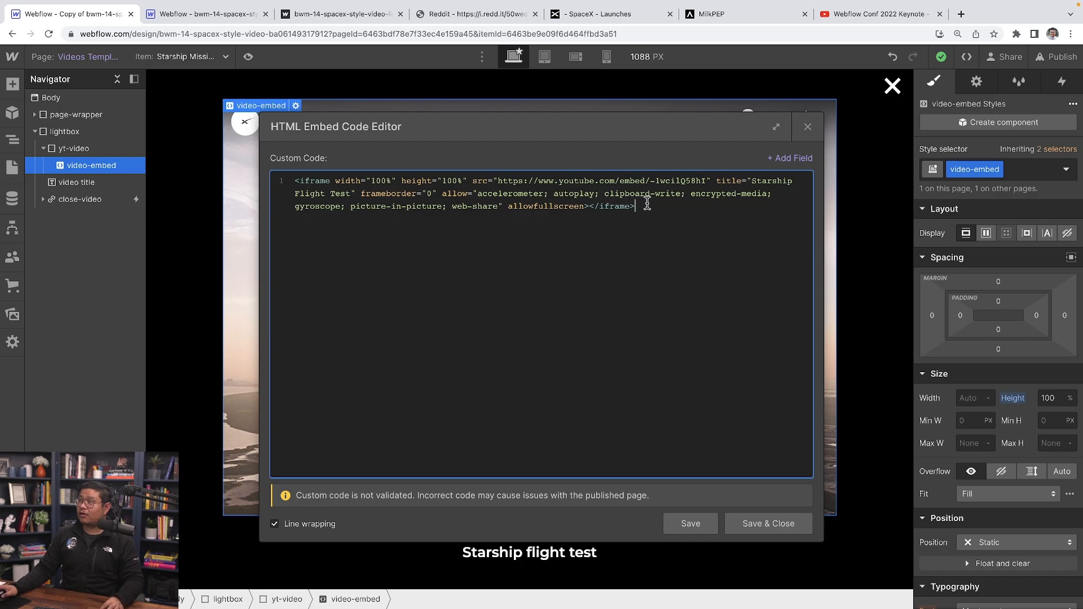
- Replace the hard-coded video ID in the iframe's embed URL with the YouTube ID field and save the embed code
key("super+a")
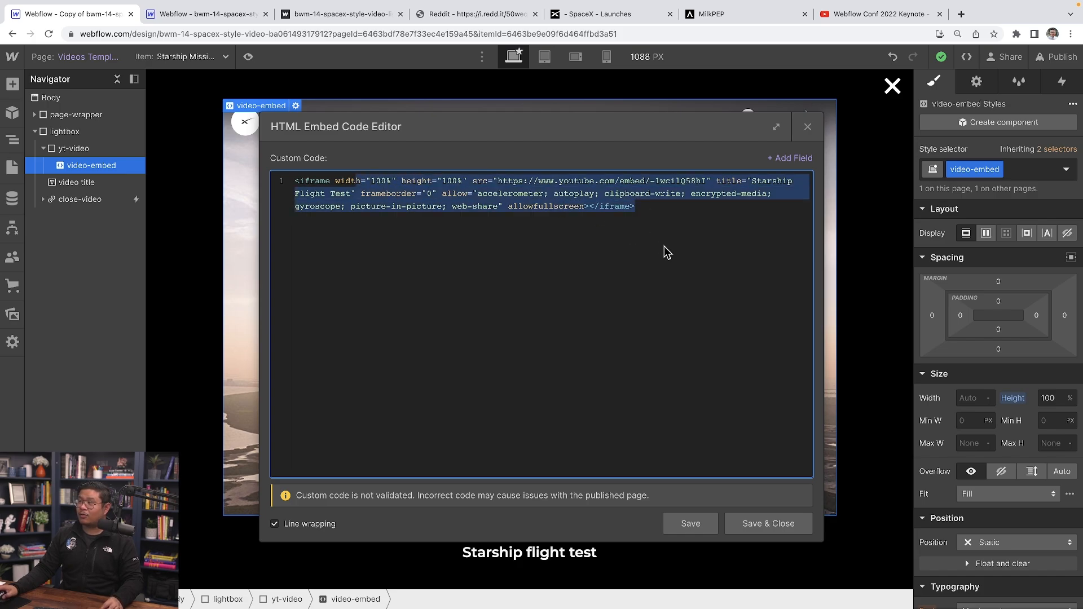
left_click(508, 181)
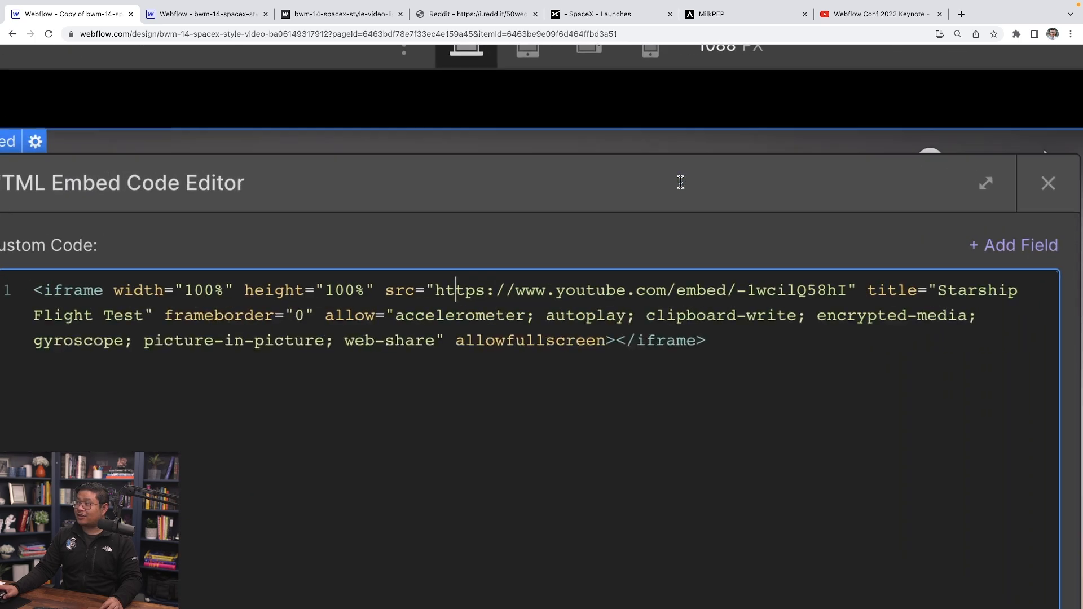
left_click_drag(749, 301, 858, 294)
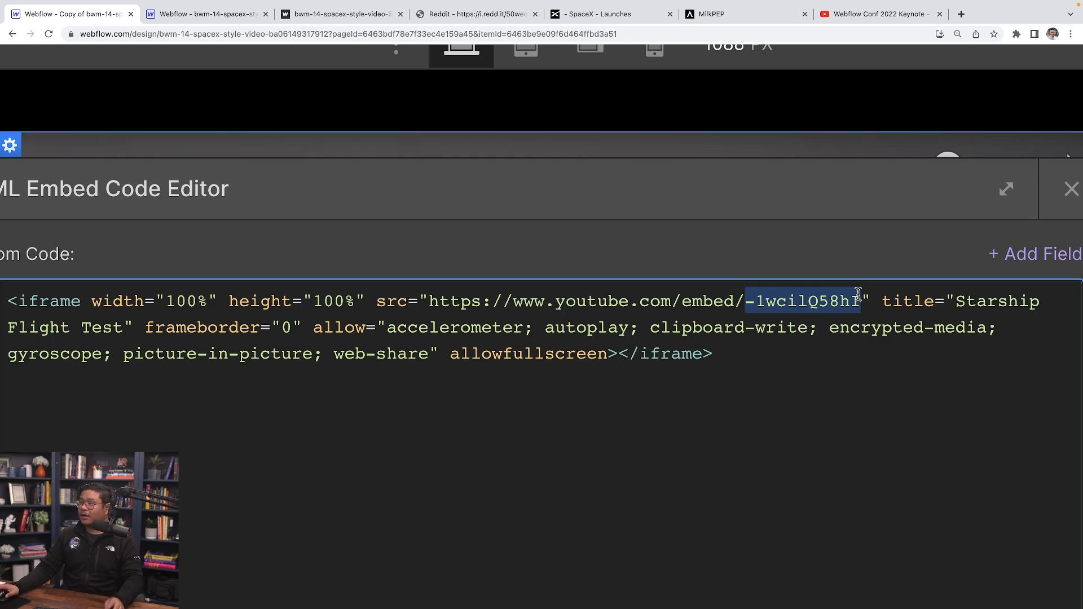
left_click(704, 303)
key("ctrl+a")
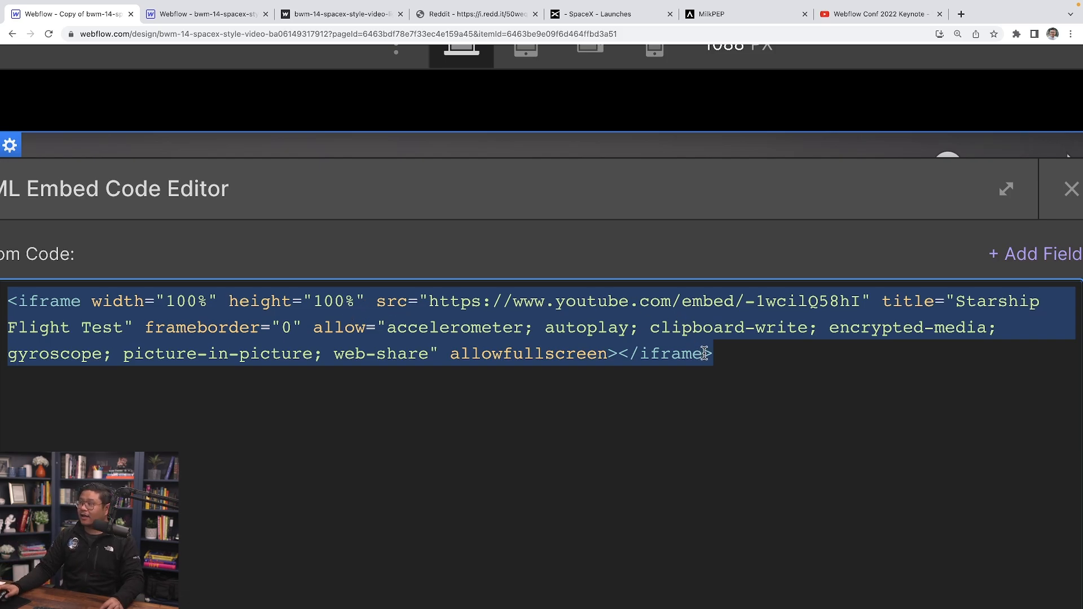
double_click(783, 297)
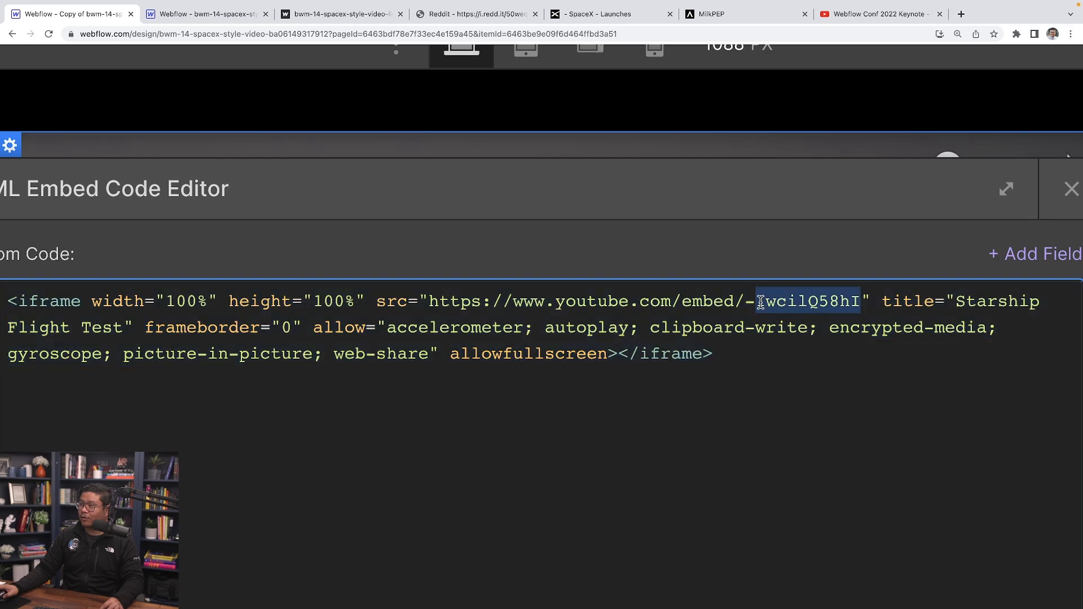
left_click_drag(745, 301, 860, 296)
left_click(1037, 256)
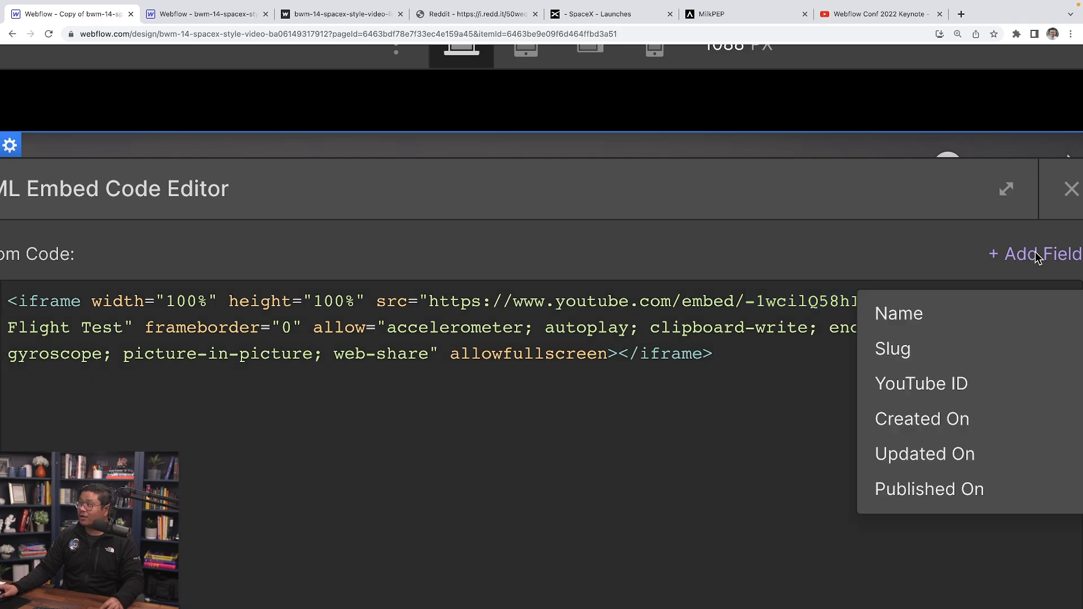
left_click(942, 383)
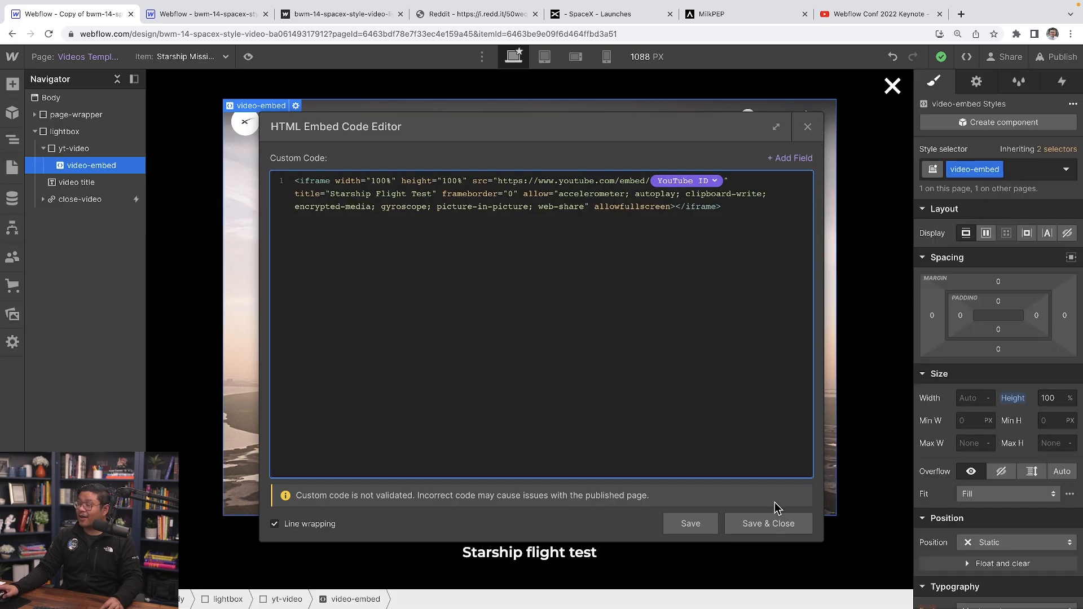
left_click(767, 522)
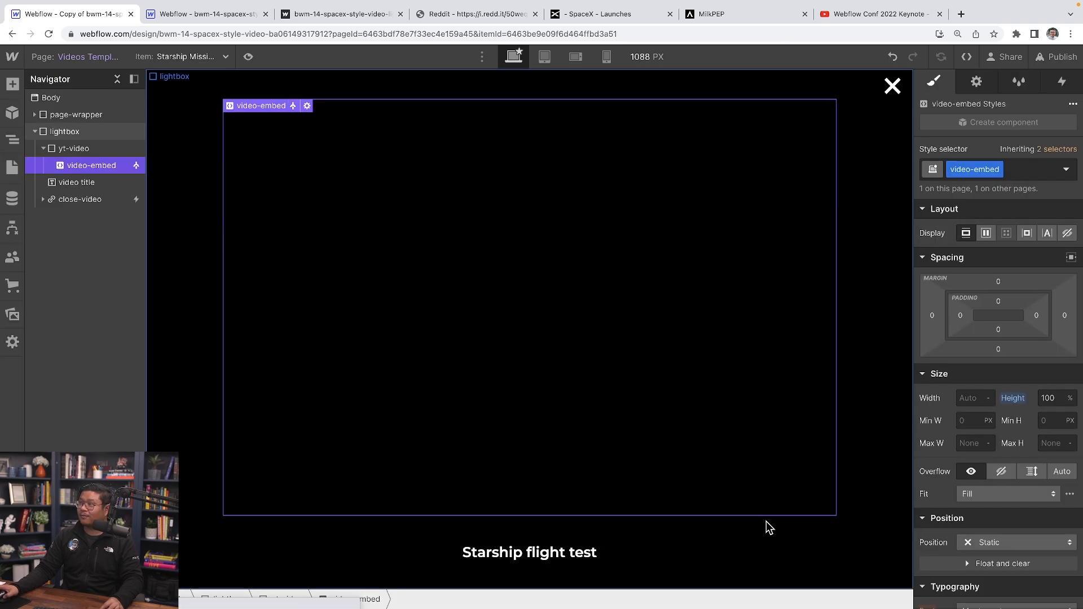
- View the embedded video for the Starship launch slow mo and Starship livestream items
left_click(191, 56)
left_click(192, 94)
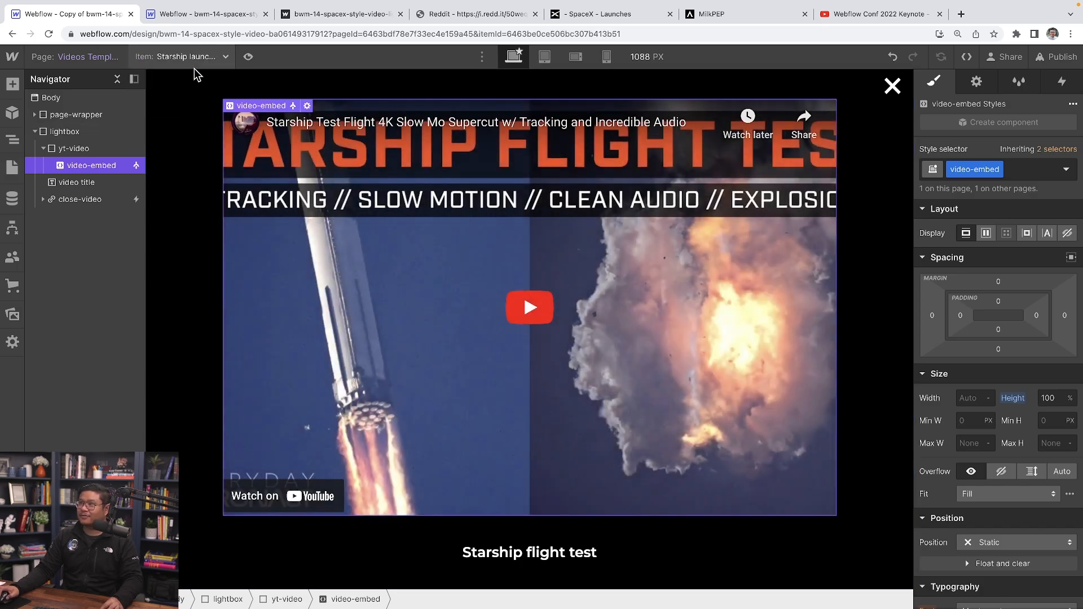
left_click(192, 59)
left_click(186, 102)
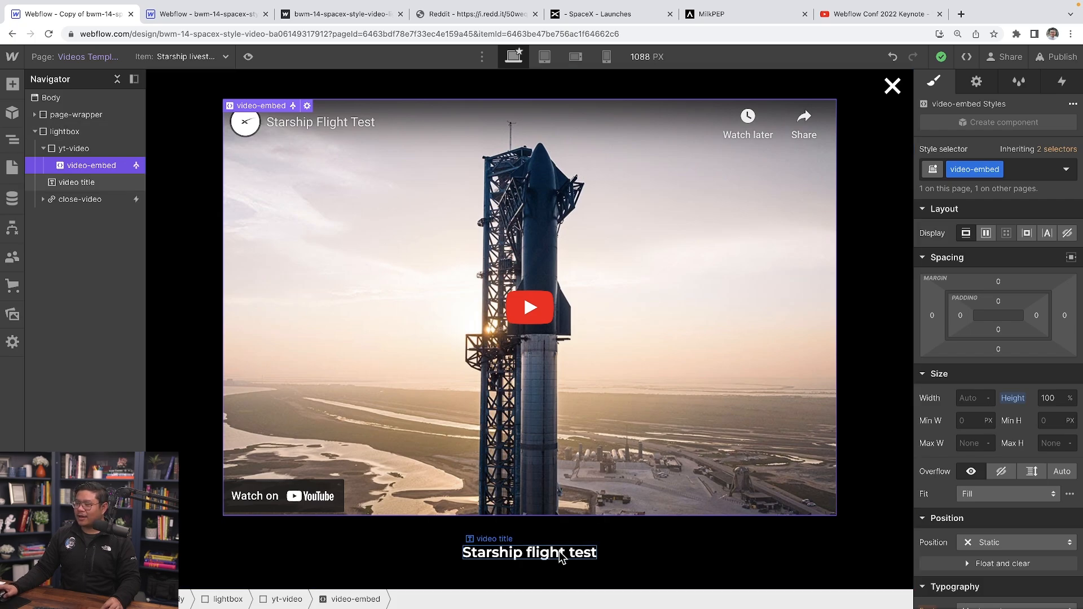
- Bind the video title text in the lightbox to the Name field of the Videos collection
left_click(523, 550)
left_click(522, 540)
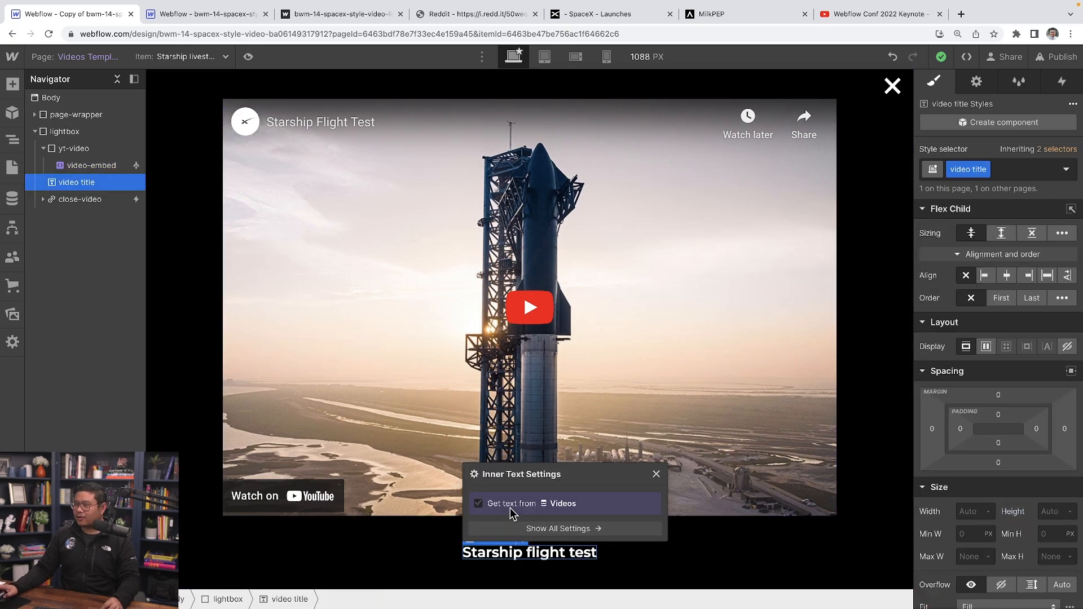
left_click(499, 522)
left_click(504, 549)
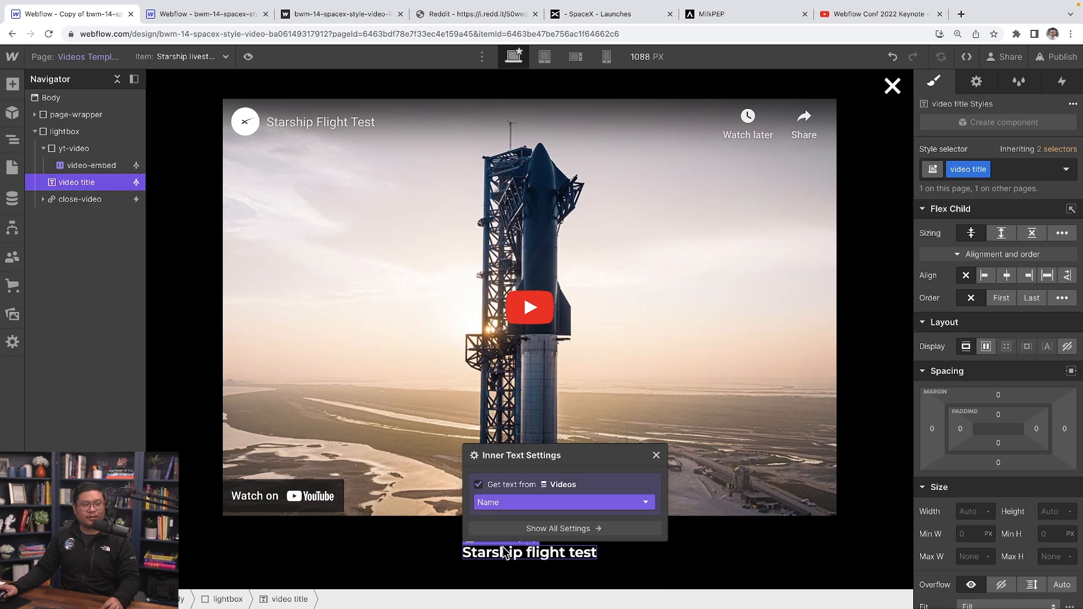
left_click(163, 79)
- Check the lightbox's video and title for the Starship Mission to Mars and Starship launch slow mo items
left_click(186, 56)
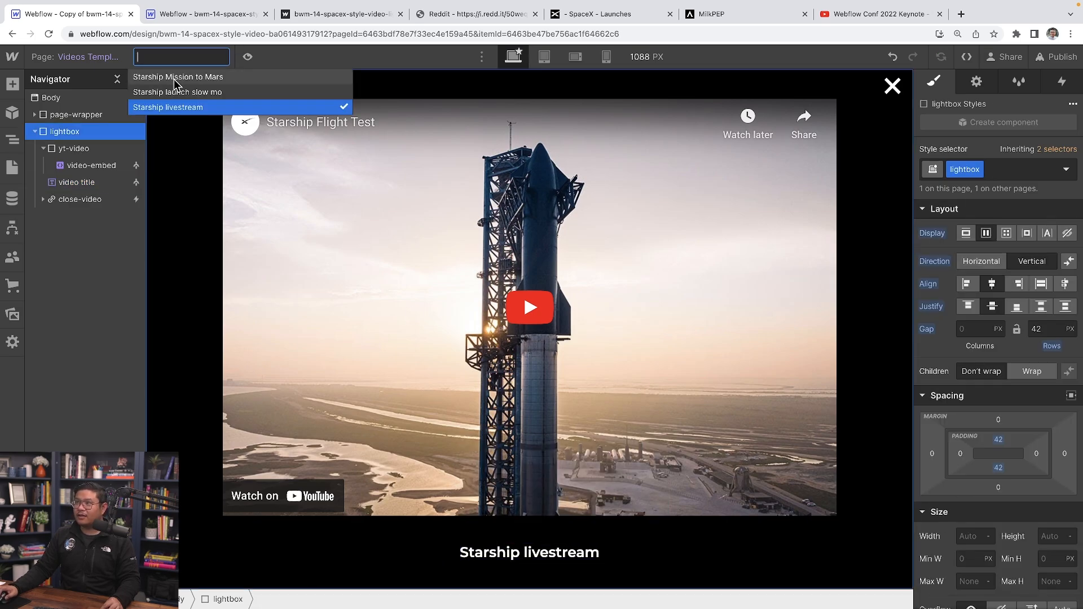
left_click(189, 79)
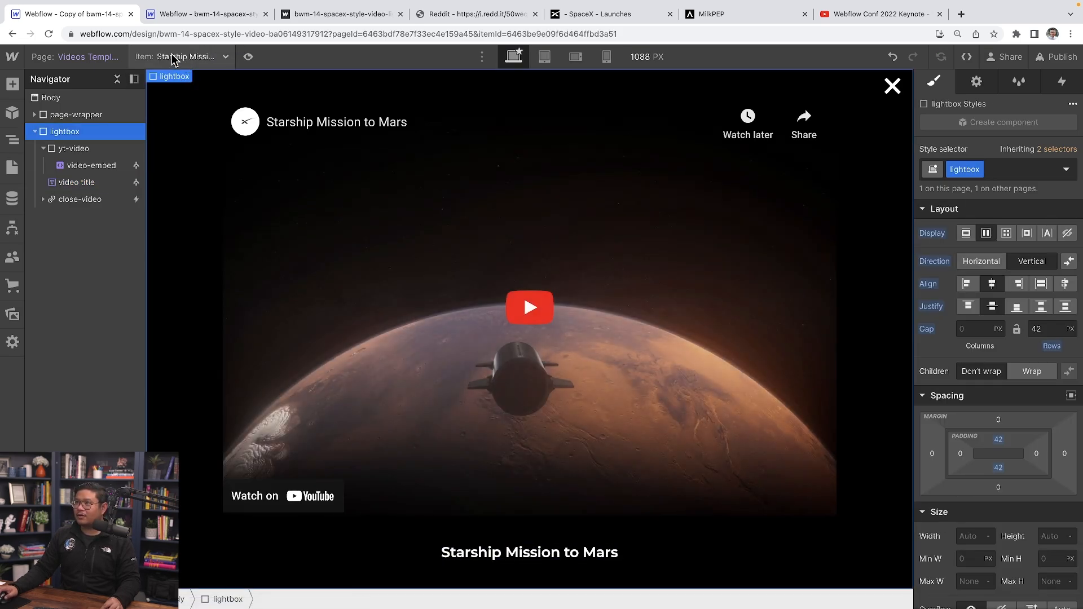
left_click(186, 57)
left_click(181, 104)
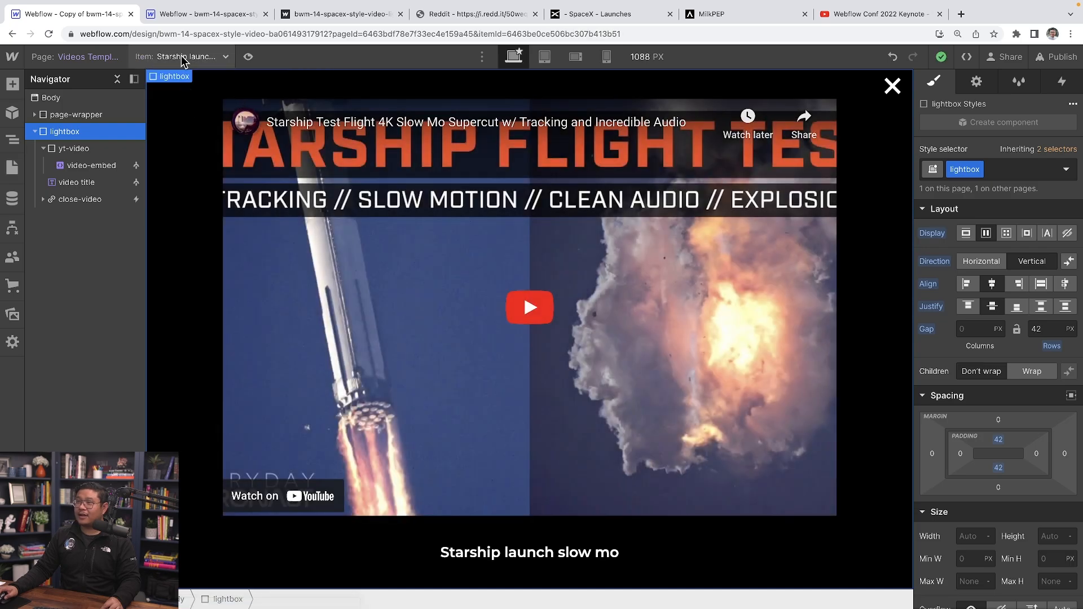
- Examine the close-lightbox click handler in the Videos Template page's custom code before the </body> tag, and close the page settings
left_click(63, 58)
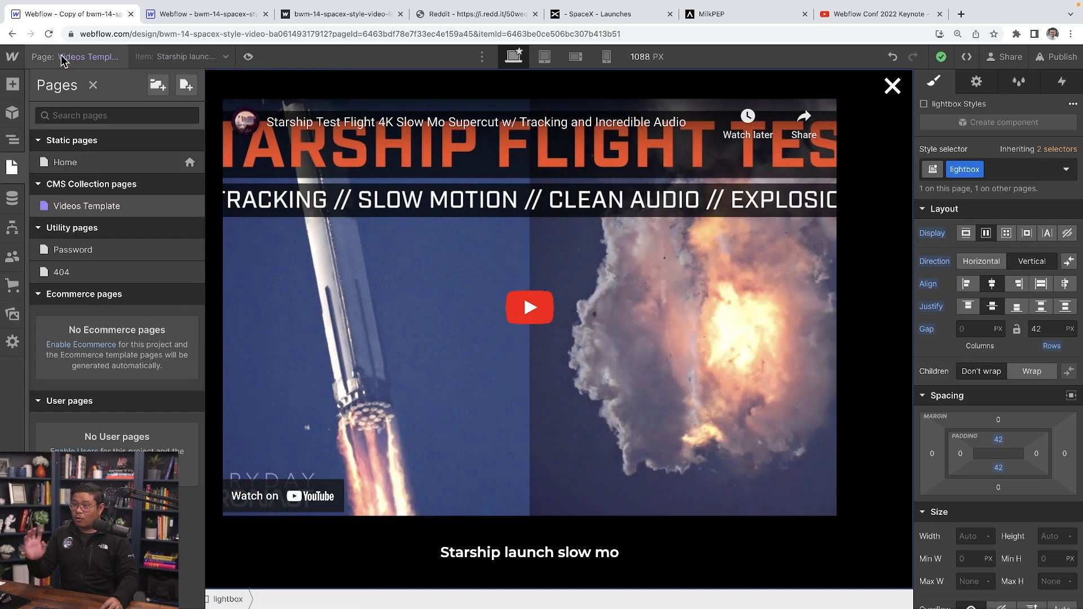
left_click(191, 207)
scroll(344, 347, "down", 3)
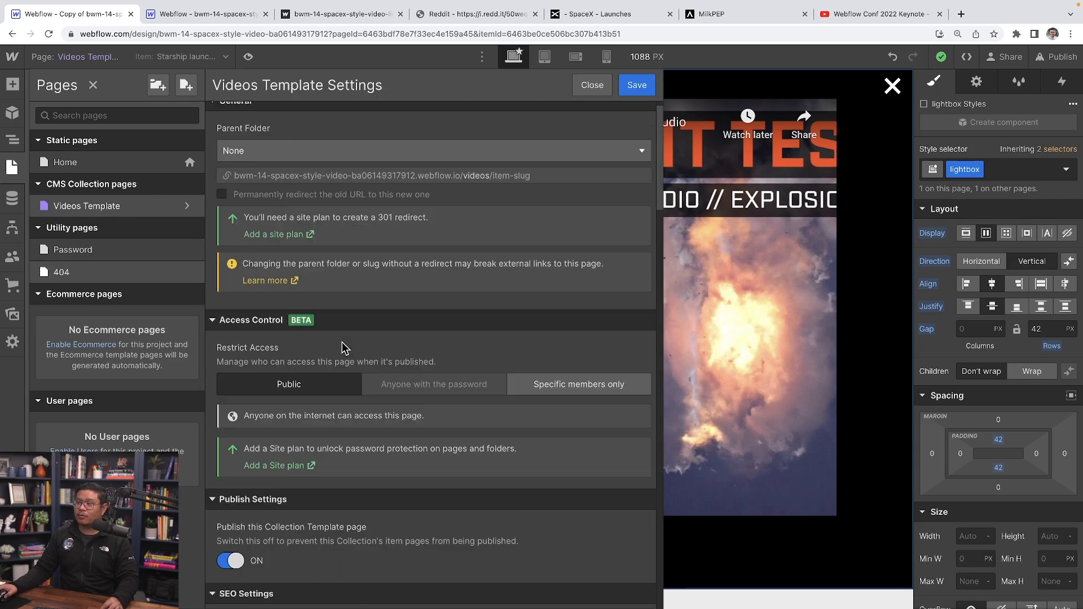
scroll(344, 348, "down", 10)
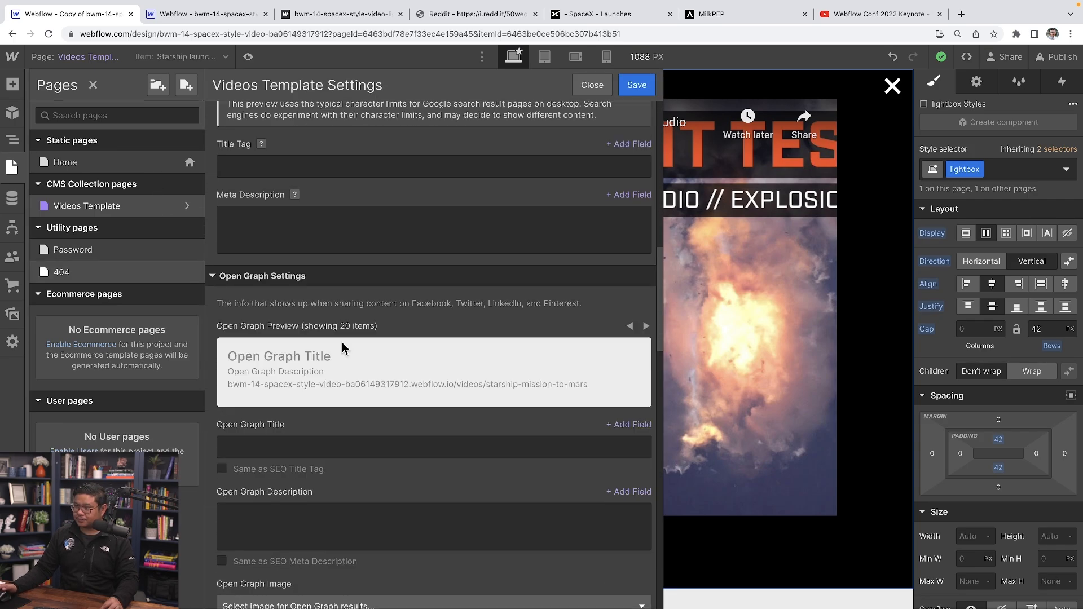
scroll(342, 347, "down", 15)
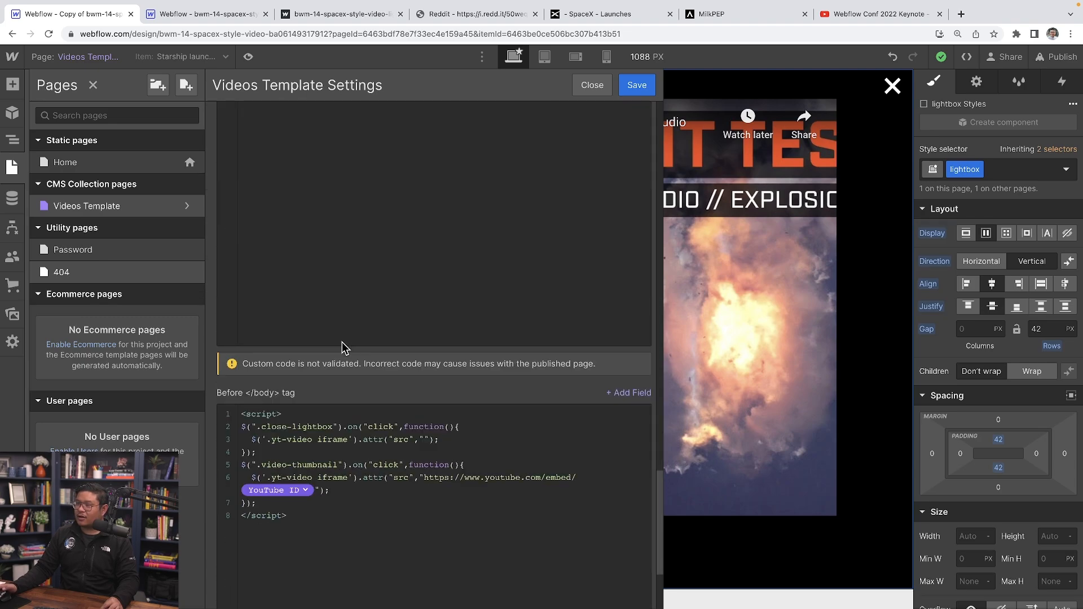
scroll(342, 347, "down", 3)
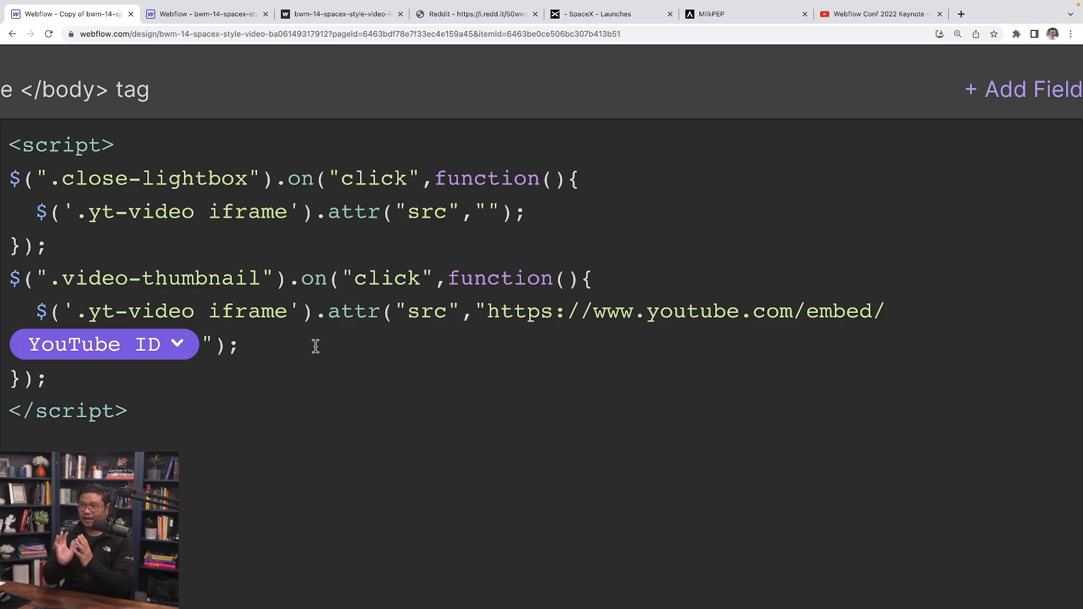
left_click(420, 180)
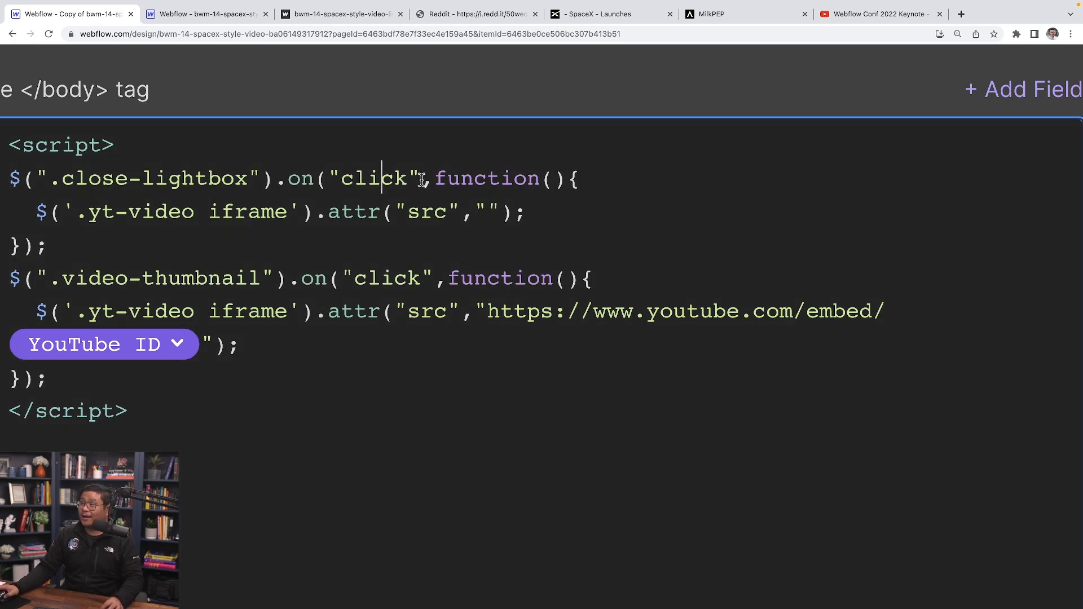
left_click_drag(422, 181, 66, 185)
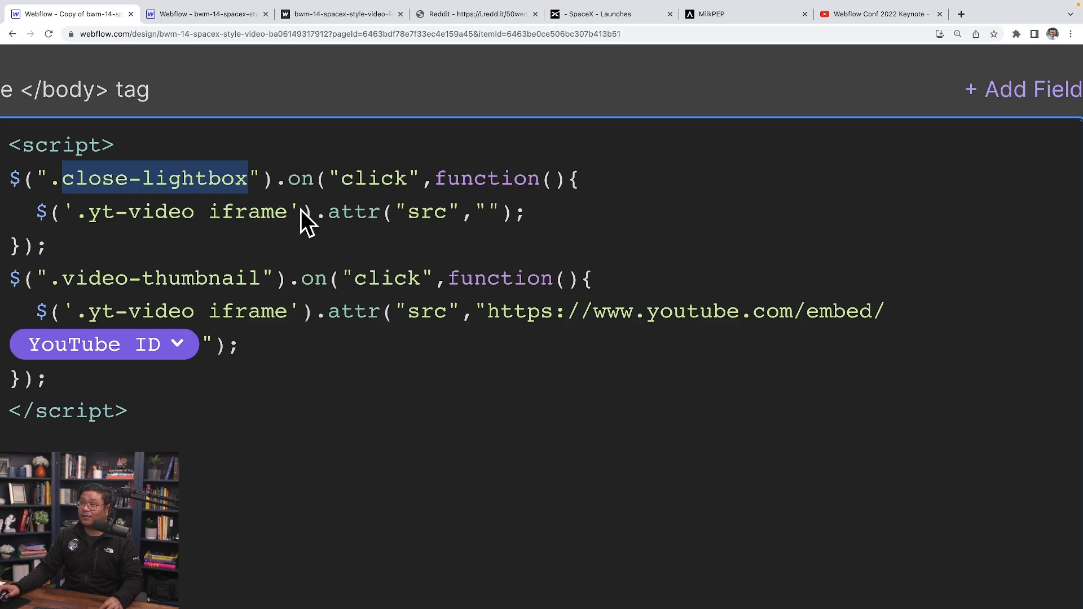
left_click_drag(290, 213, 89, 213)
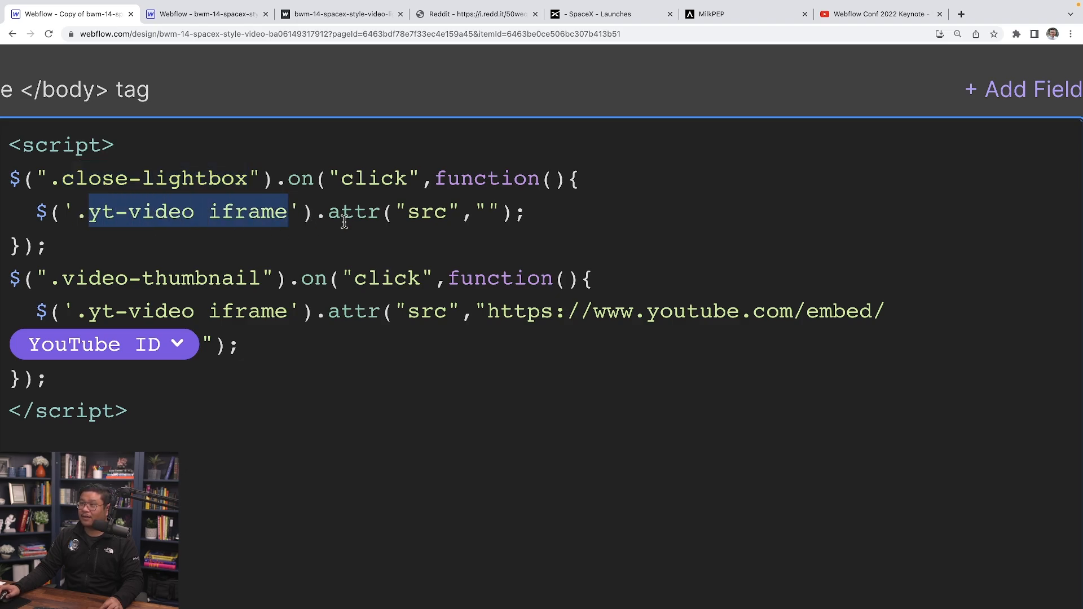
double_click(421, 214)
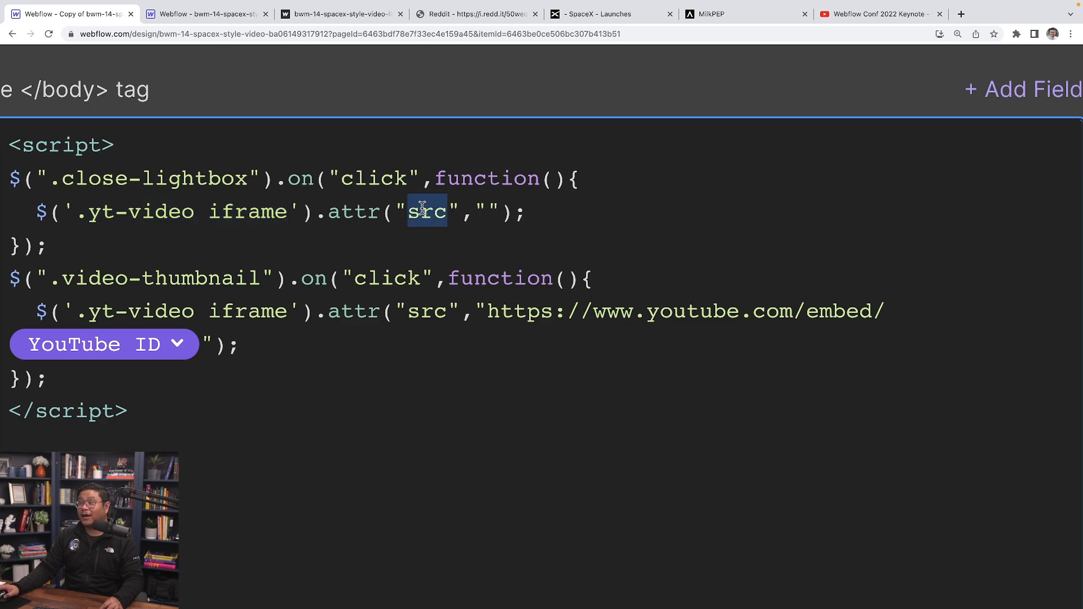
left_click_drag(288, 213, 91, 210)
left_click(488, 211)
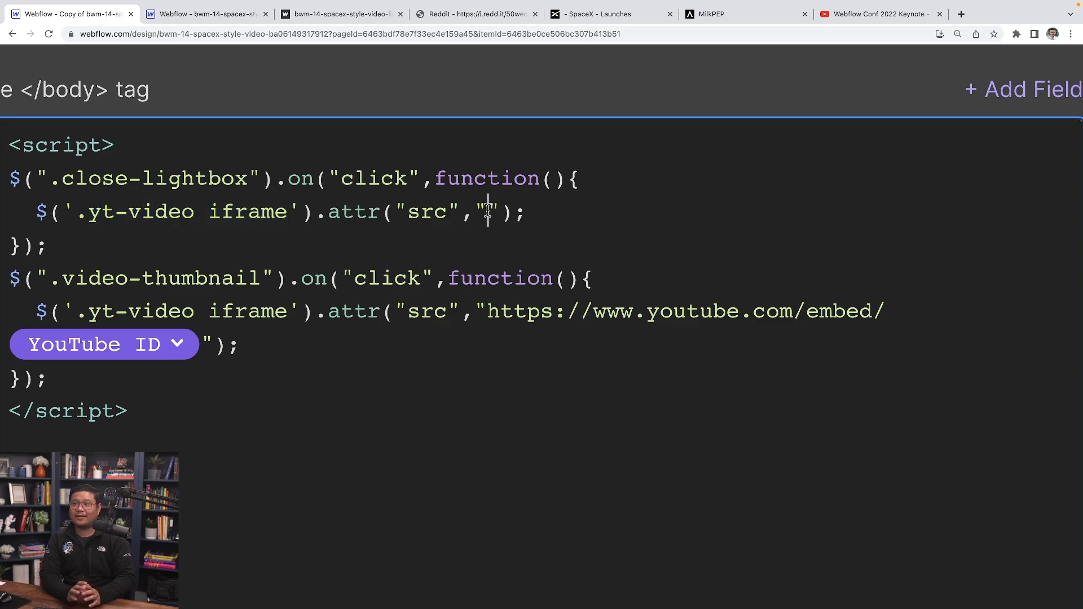
scroll(843, 136, "down", 10)
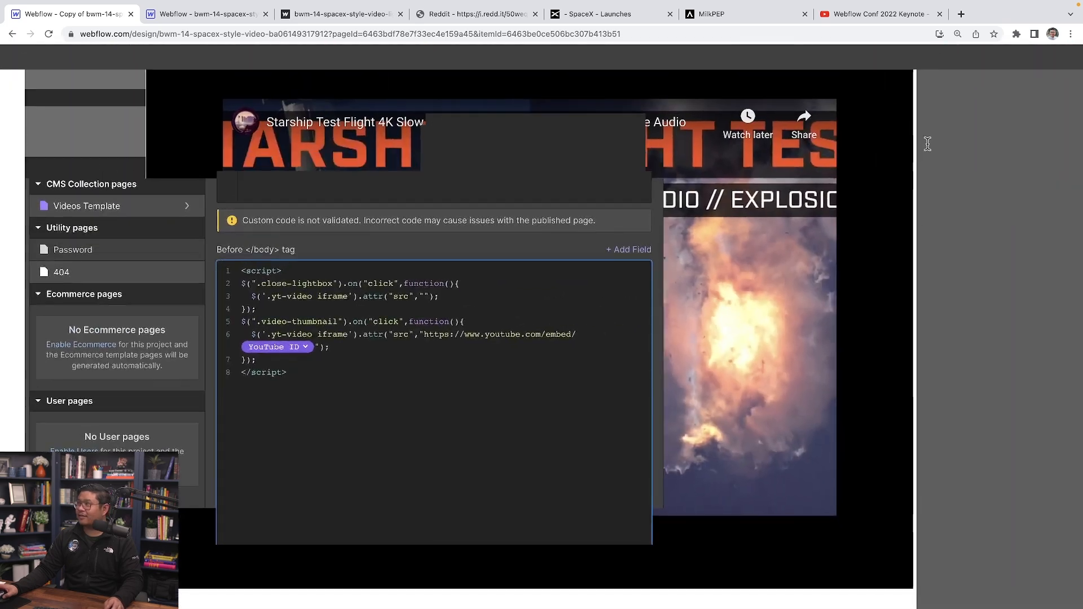
left_click(808, 201)
left_click(808, 201)
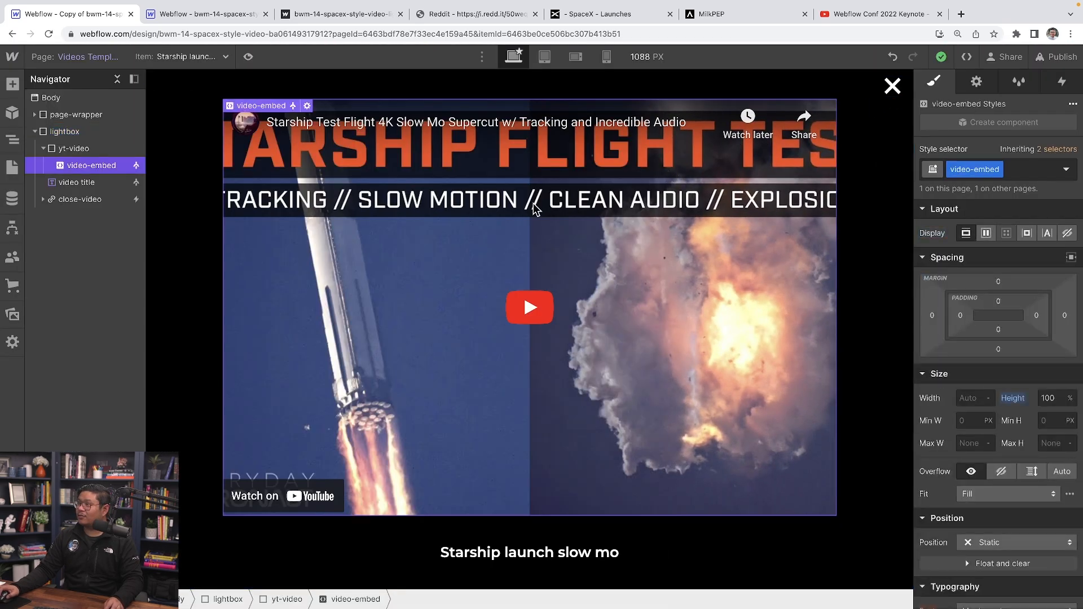
- Clear the embed URL from the src attribute of the video-embed iframe and save the embed code
double_click(340, 200)
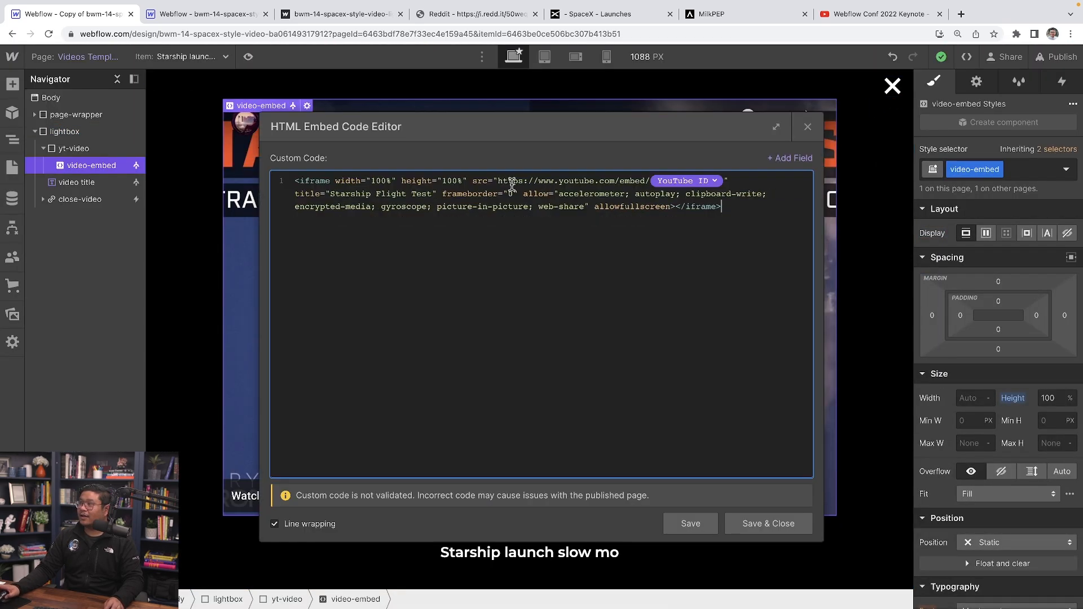
scroll(323, 178, "up", 10)
double_click(46, 296)
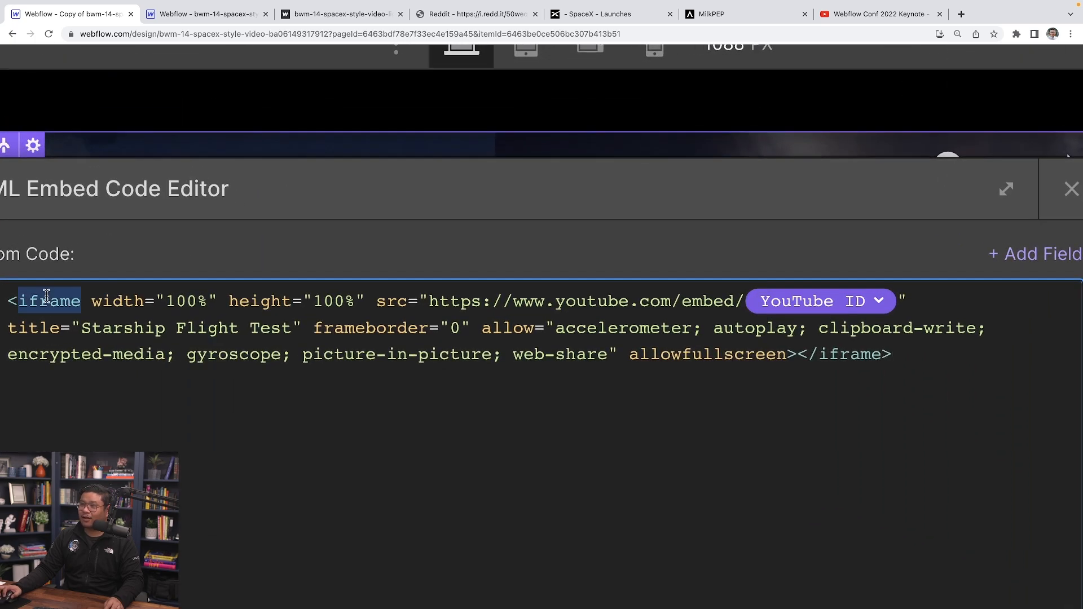
left_click_drag(428, 301, 806, 300)
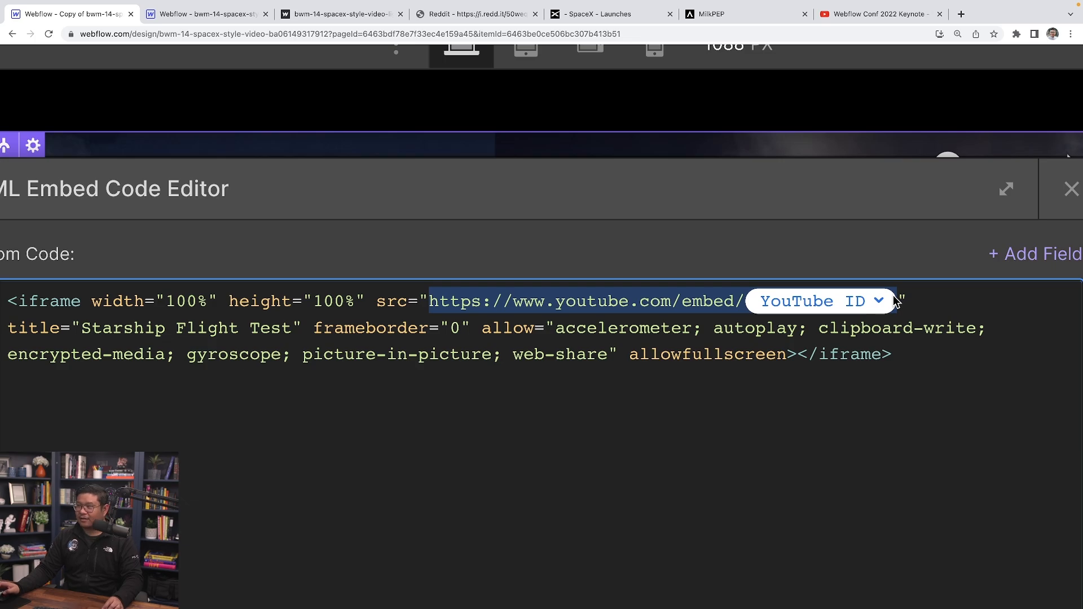
key("BackSpace")
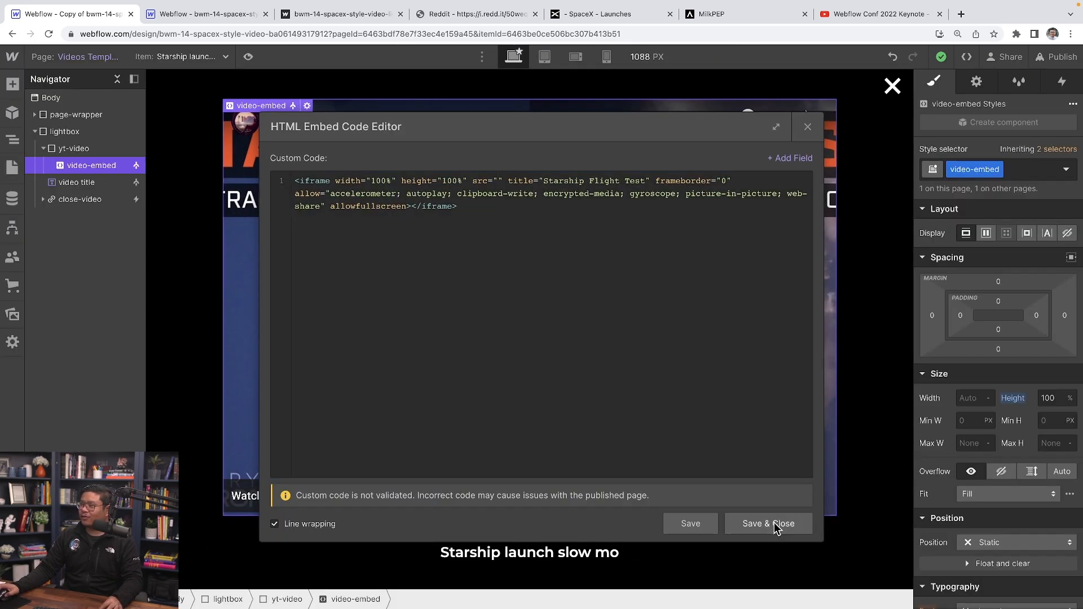
left_click(774, 523)
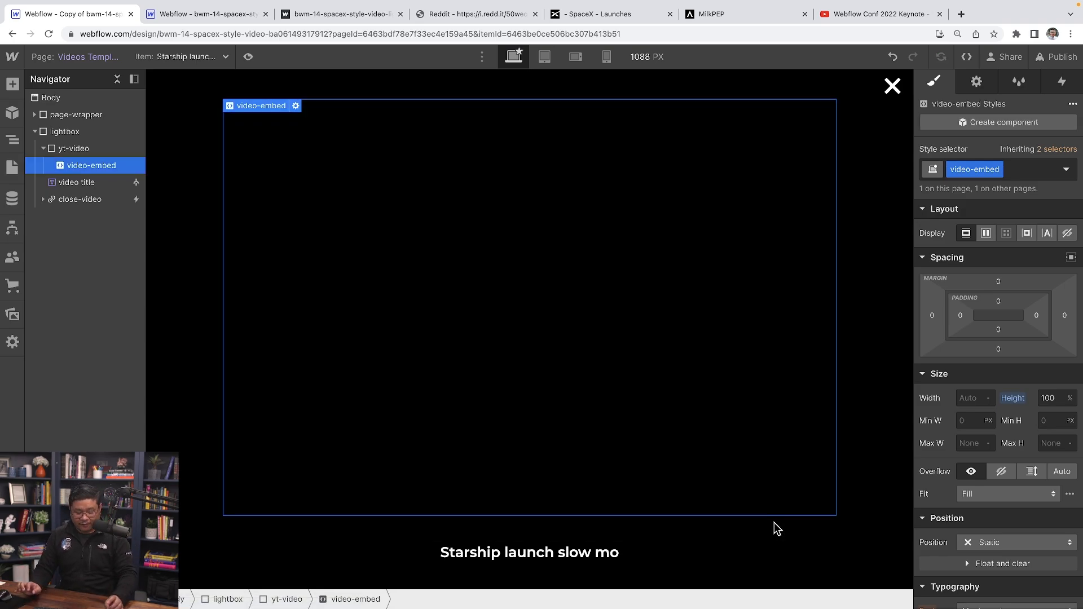
double_click(337, 198)
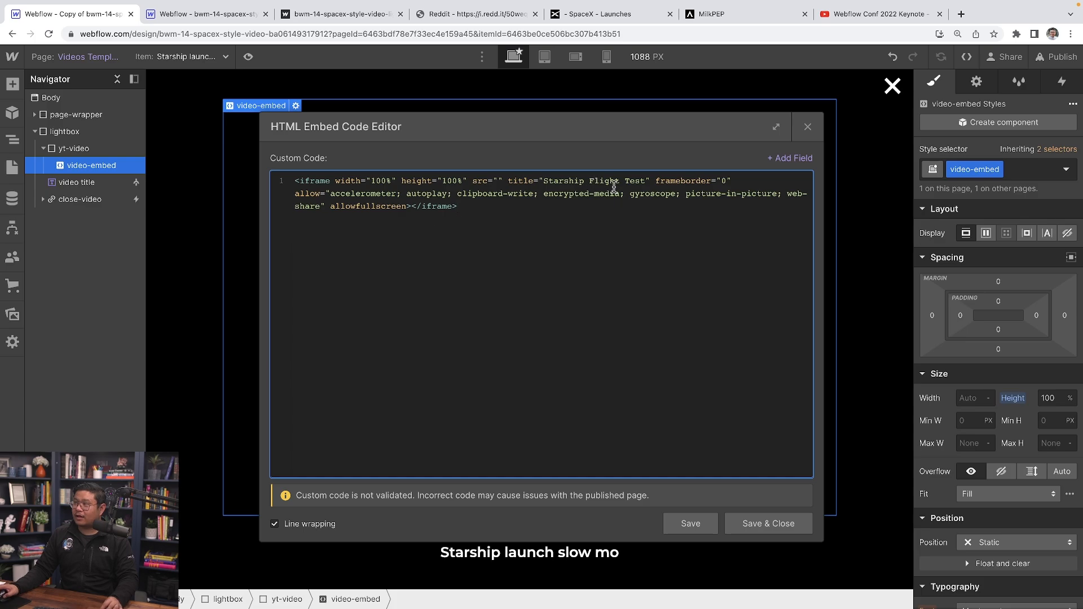
left_click(497, 181)
key("ctrl+v")
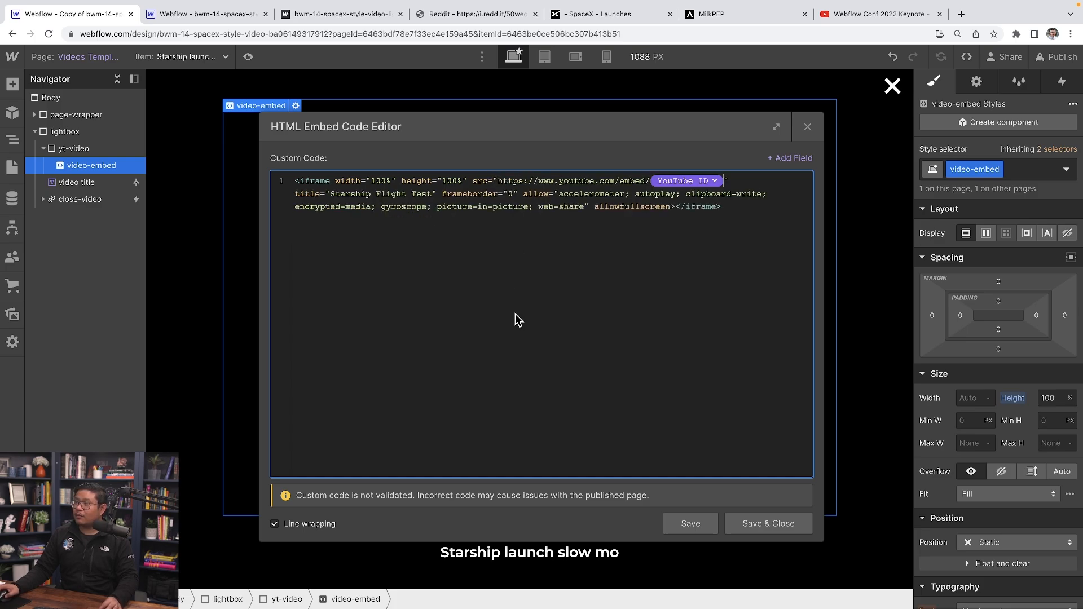
left_click(769, 527)
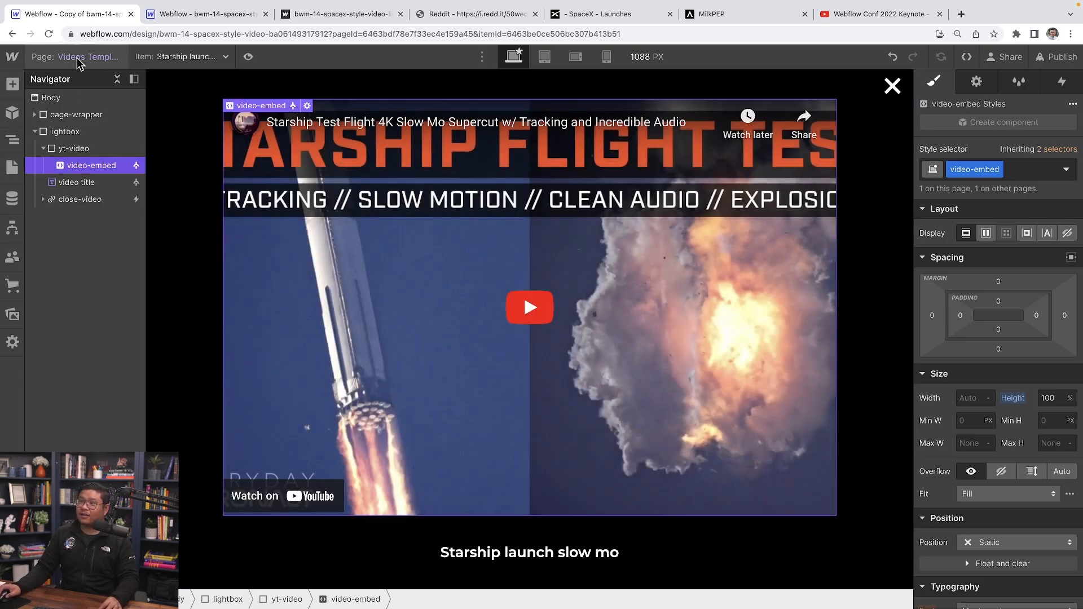
- Review the close-lightbox handler and the video-thumbnail handler with its YouTube ID field in the Videos Template page's custom code
left_click(12, 167)
scroll(331, 378, "down", 20)
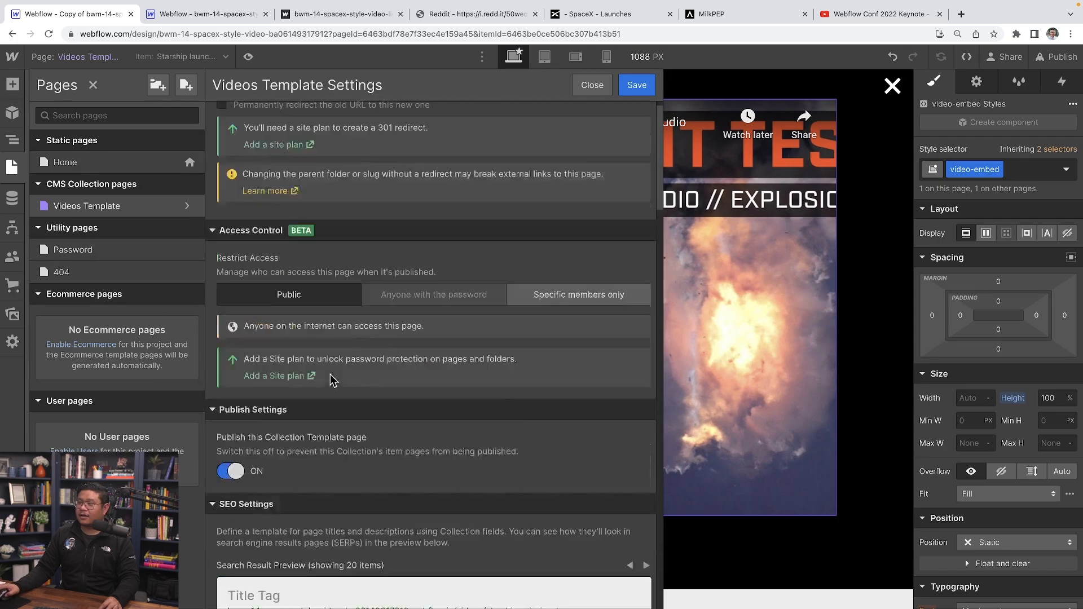
scroll(332, 285, "up", 10)
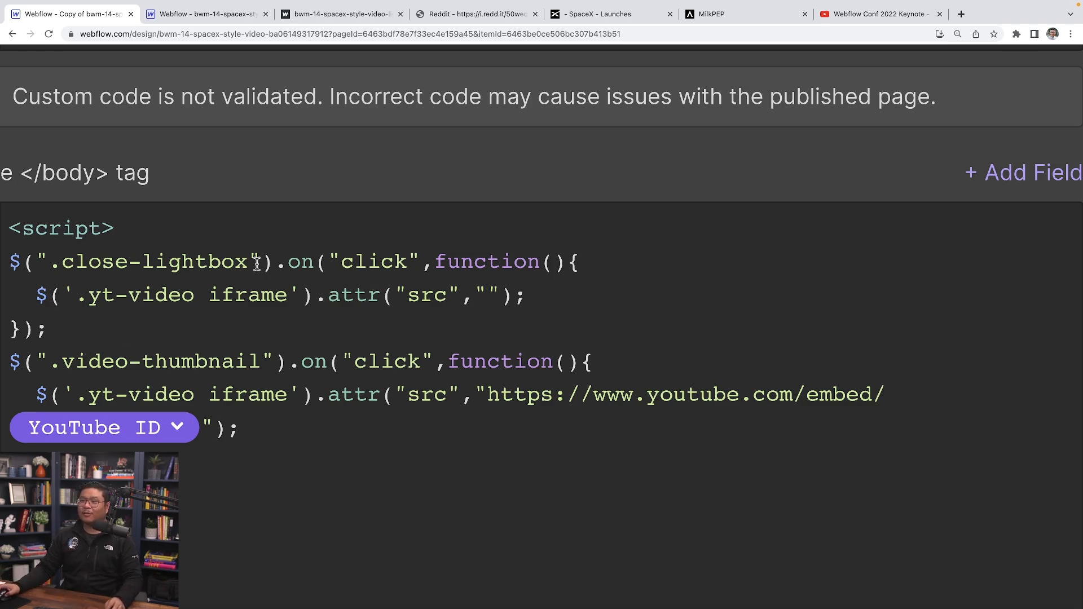
left_click_drag(249, 261, 59, 266)
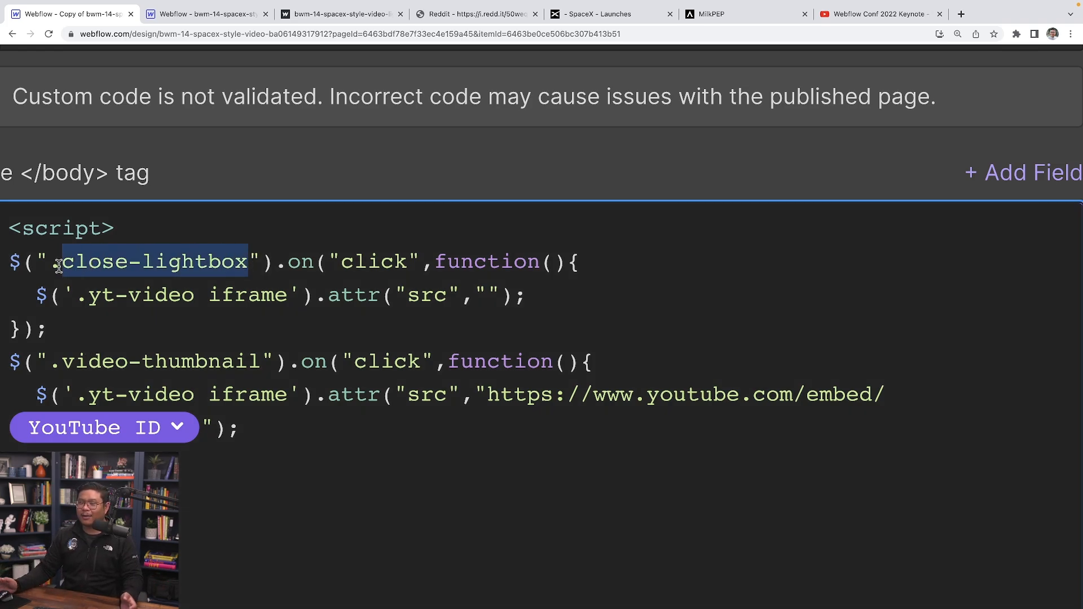
double_click(488, 293)
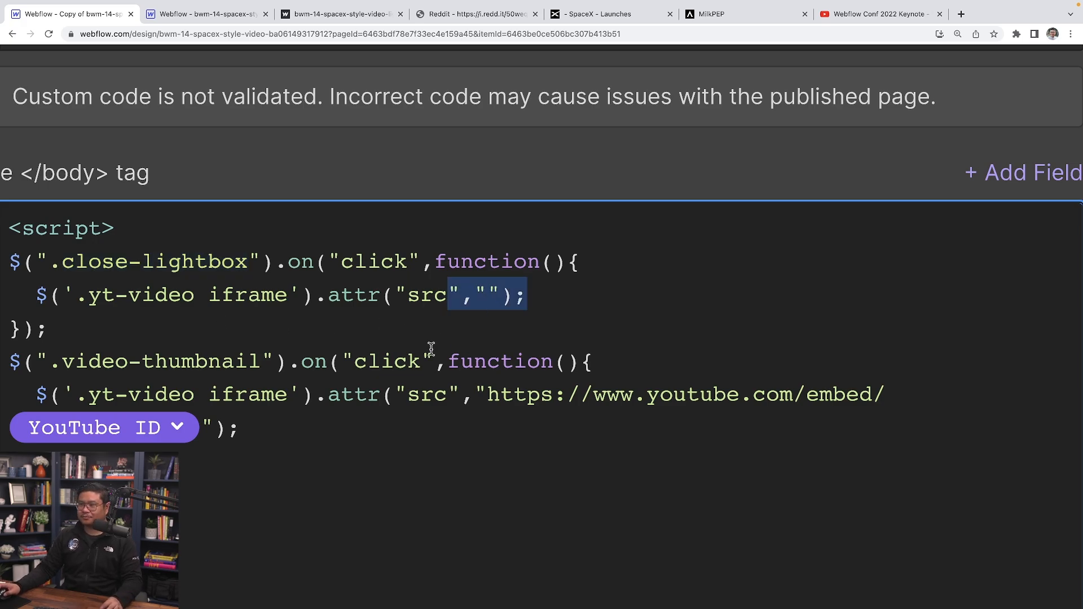
left_click(195, 395)
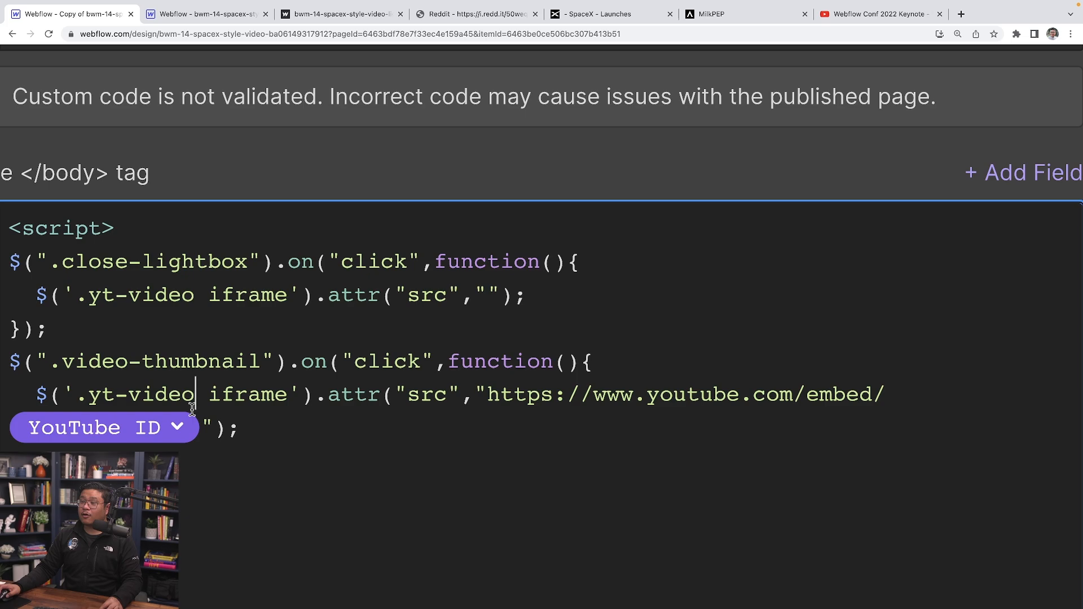
left_click(262, 366)
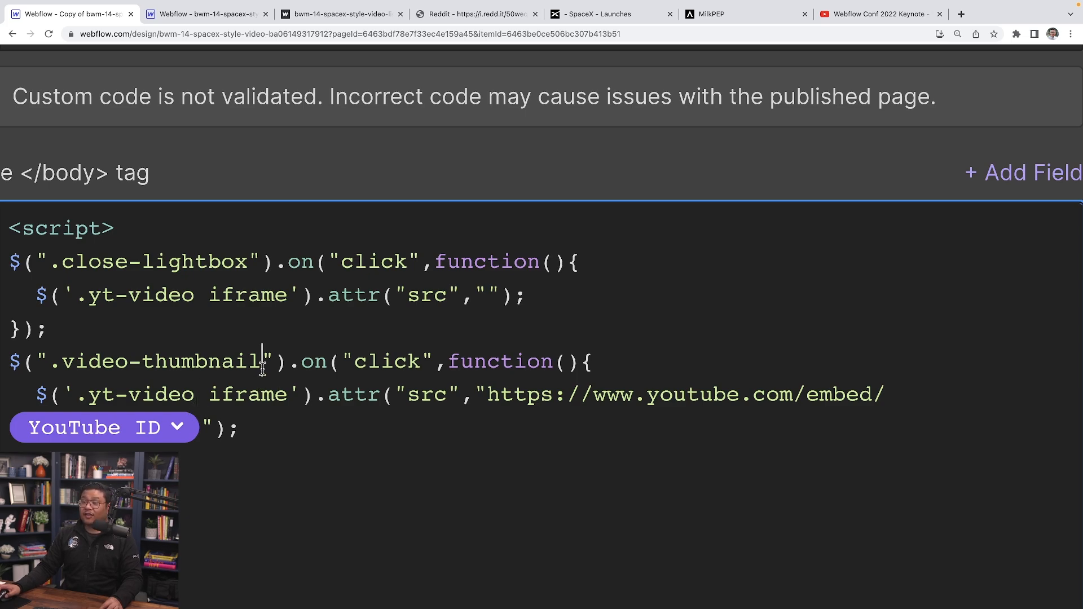
left_click_drag(433, 362, 341, 361)
left_click(323, 362)
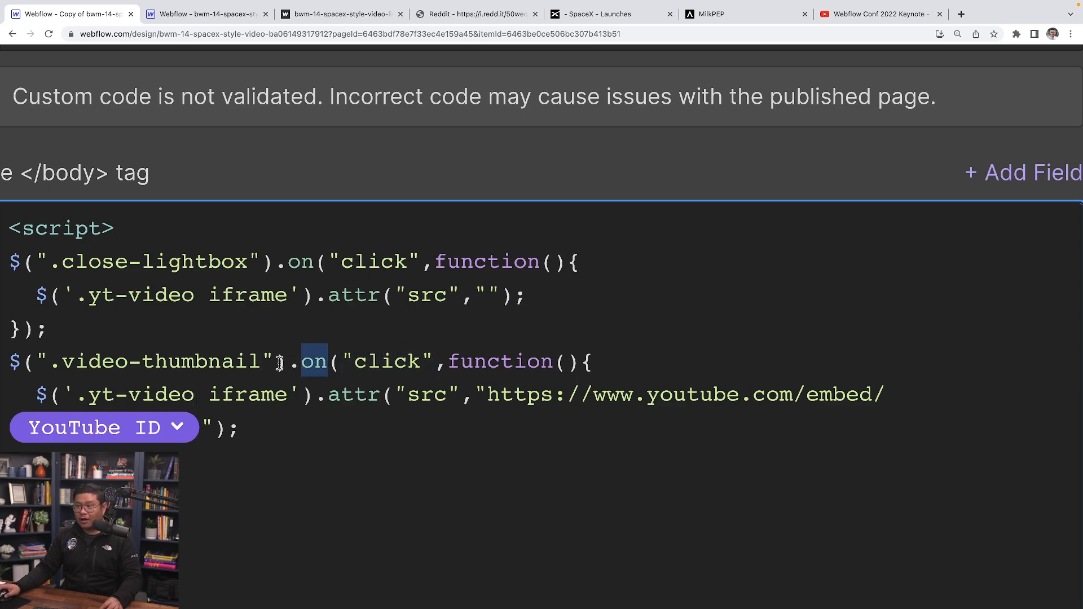
left_click_drag(262, 361, 23, 362)
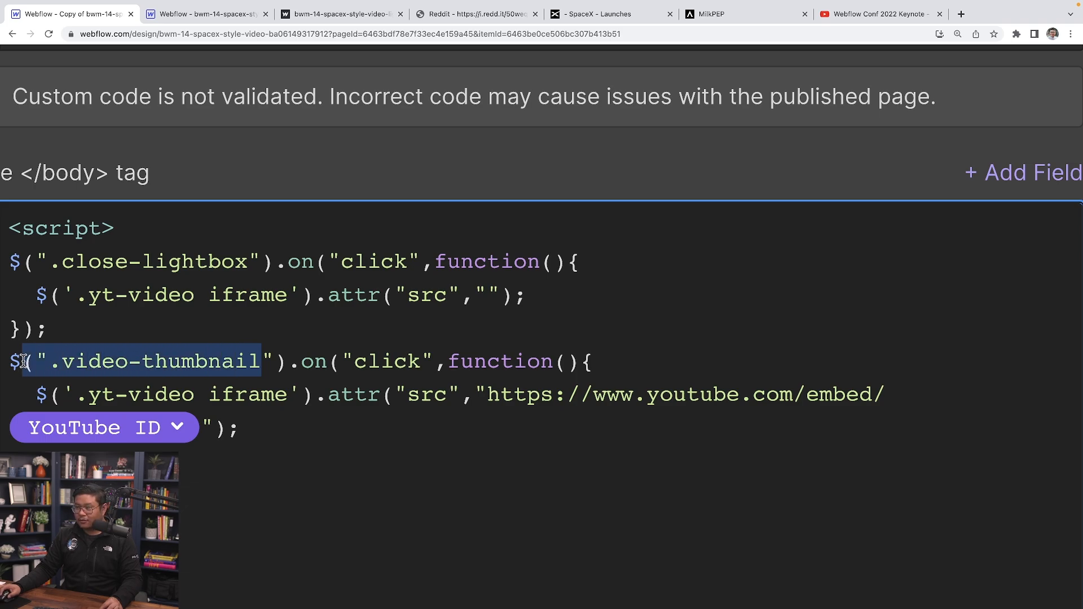
left_click_drag(486, 395, 259, 446)
left_click(259, 445)
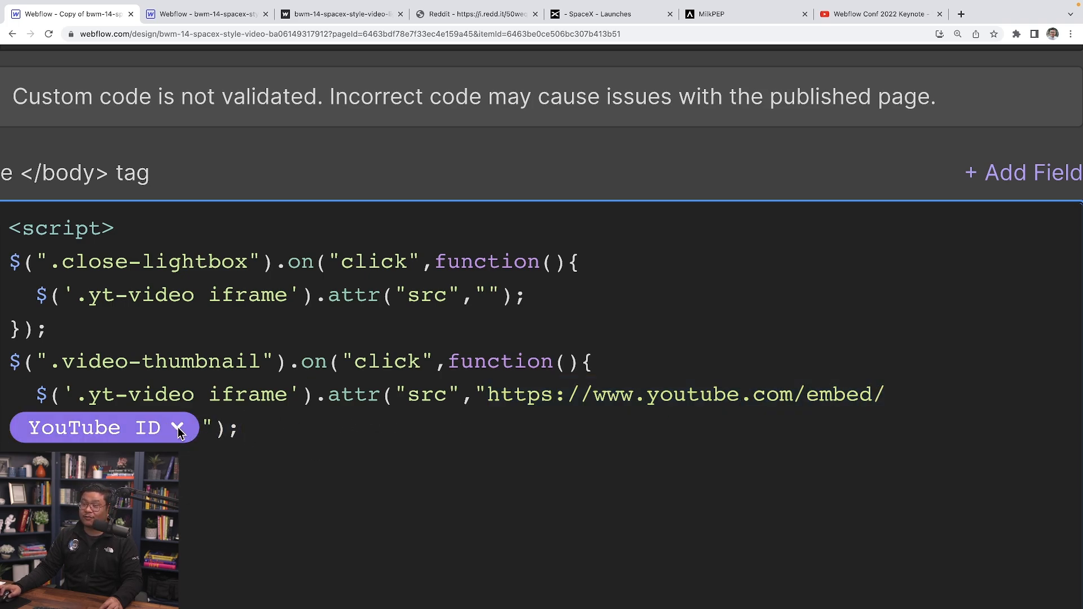